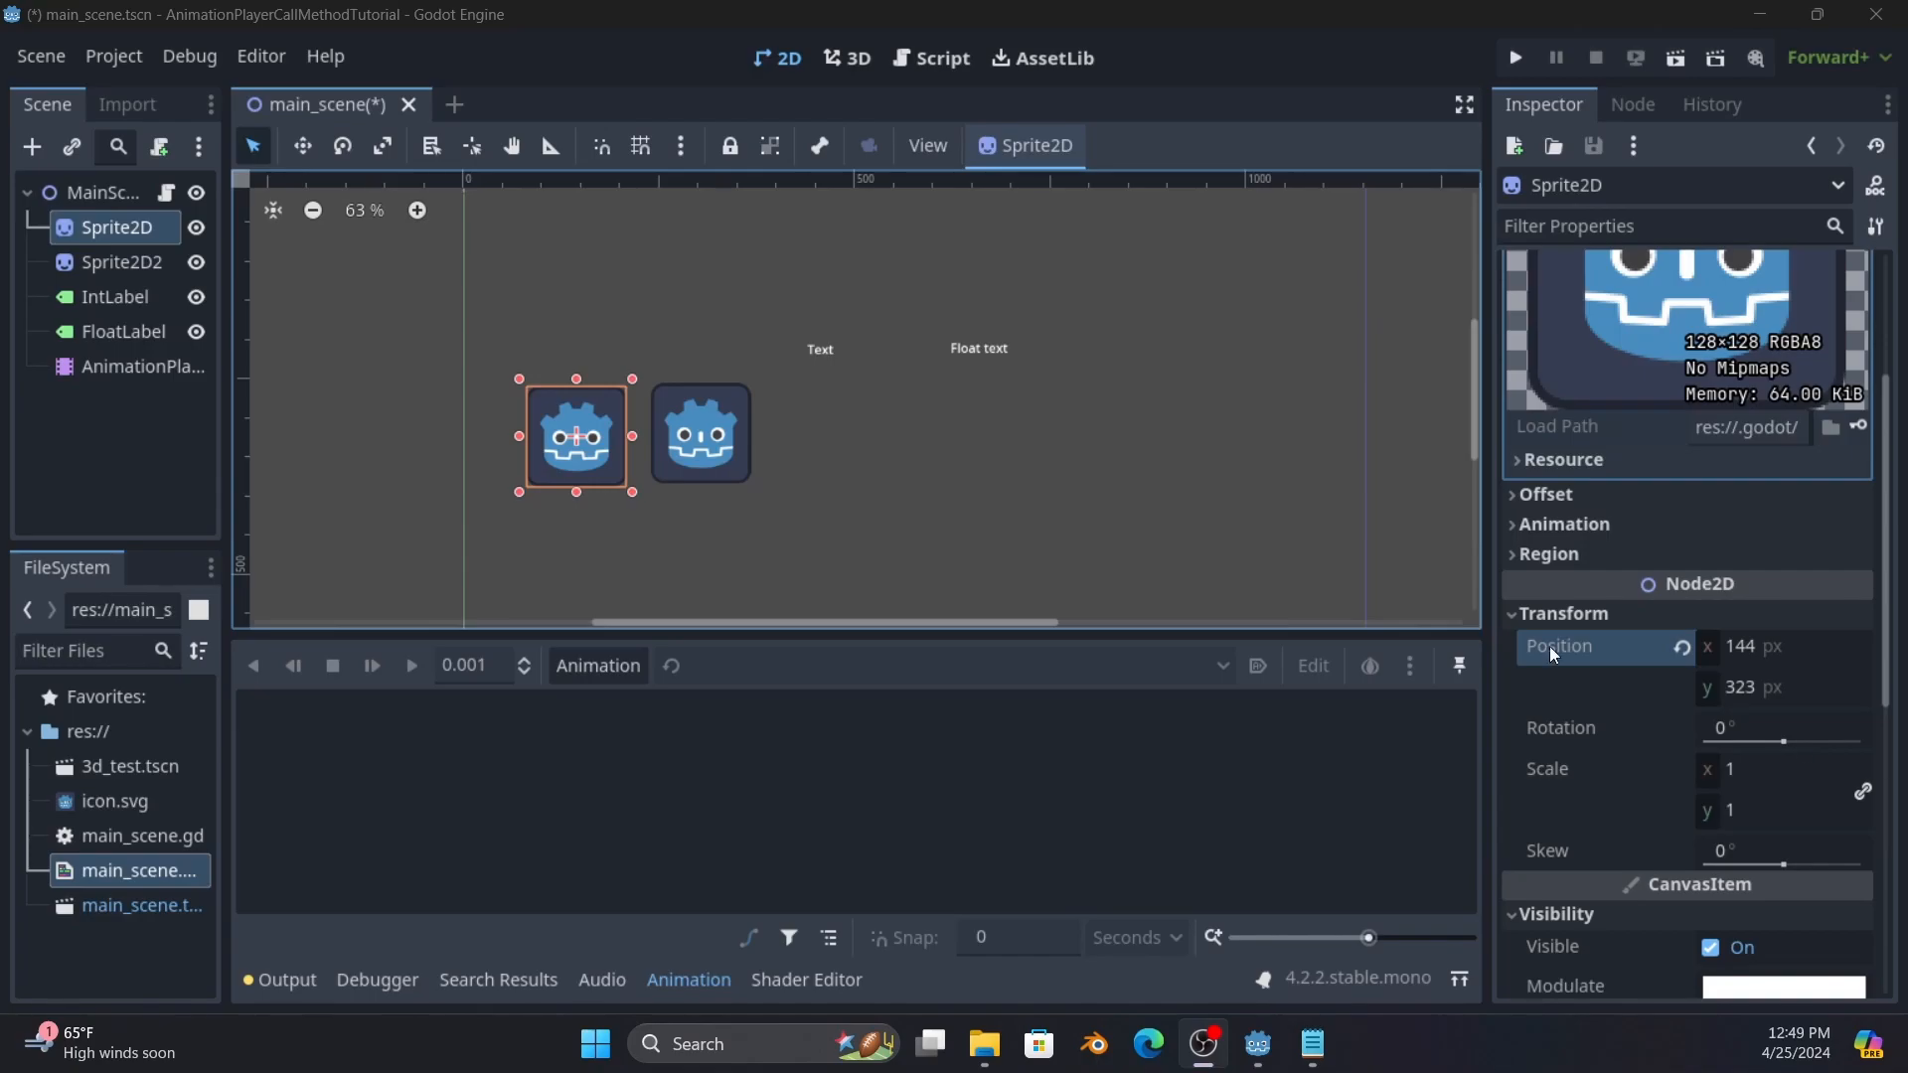
# Create a new animation named TestAnimation in the scene's AnimationPlayer node.
pyautogui.click(115, 366)
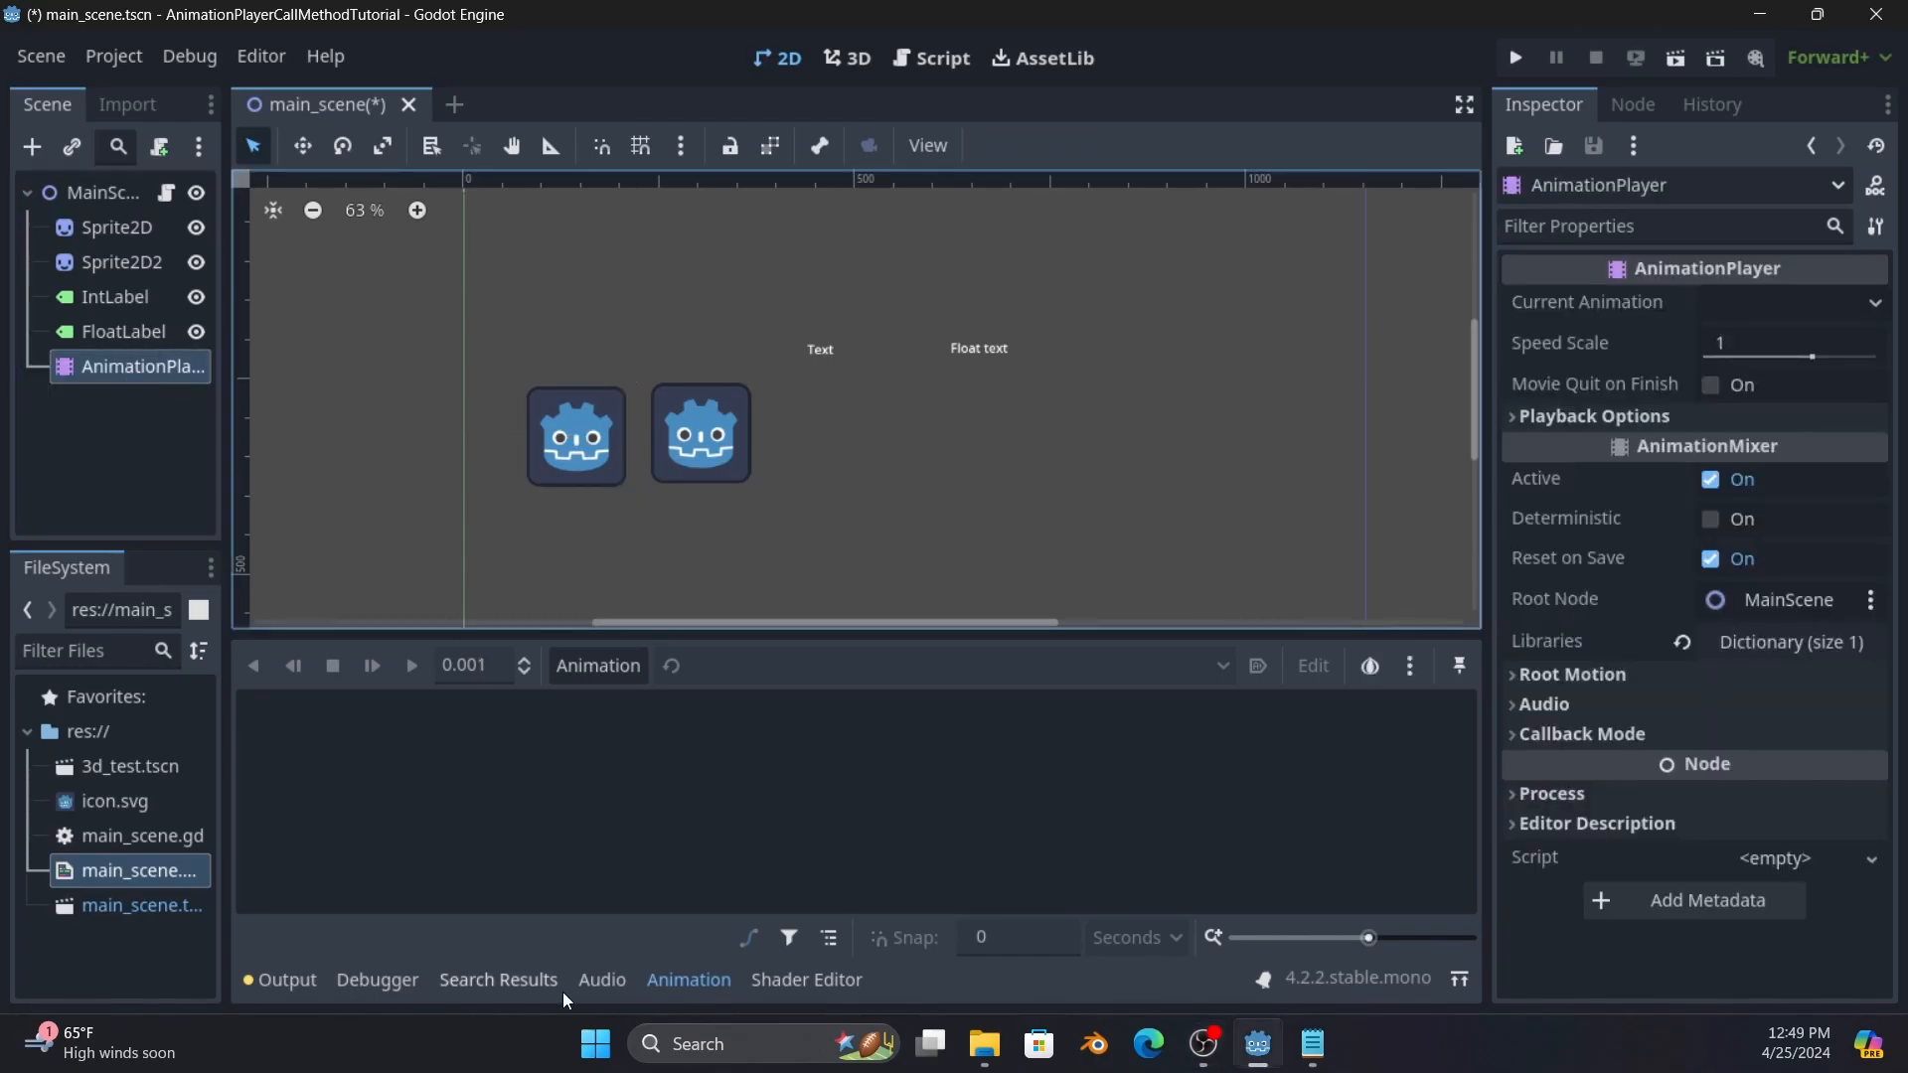
pyautogui.click(686, 982)
pyautogui.click(693, 982)
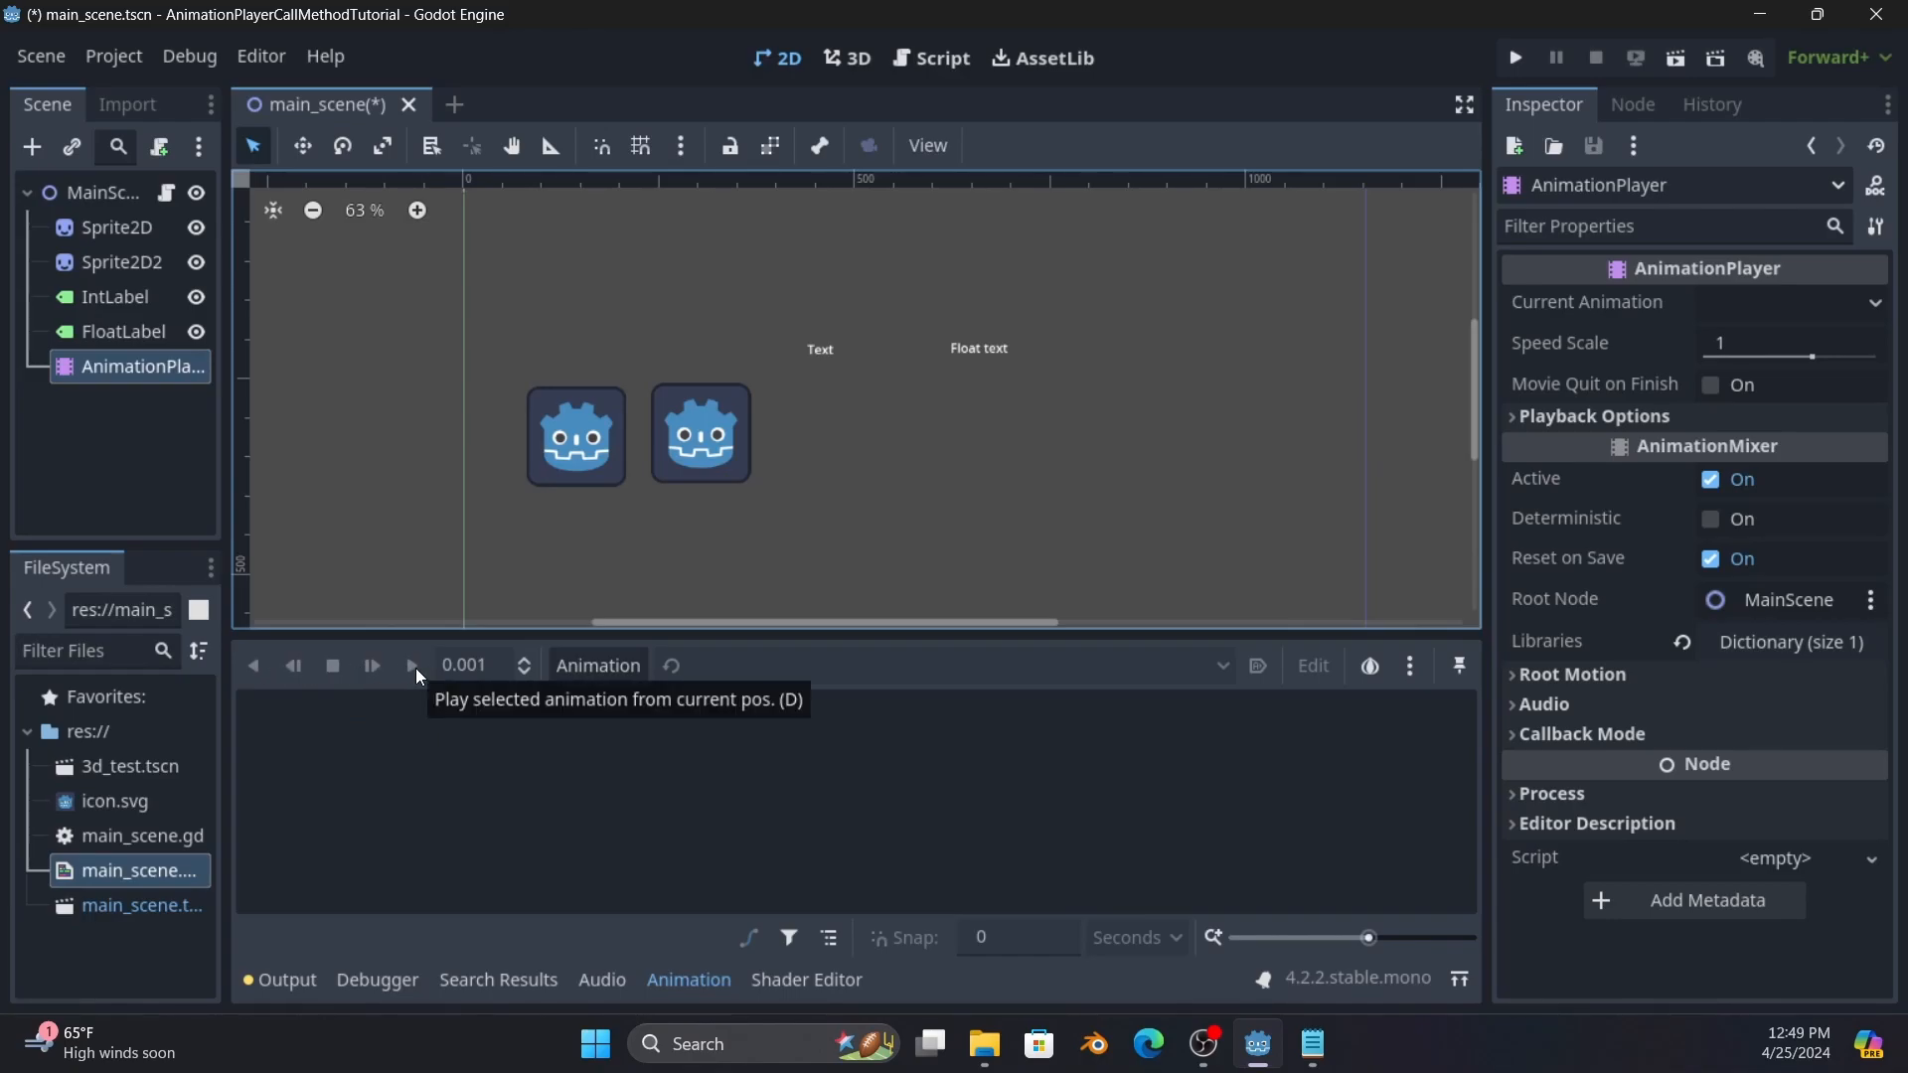
pyautogui.click(606, 668)
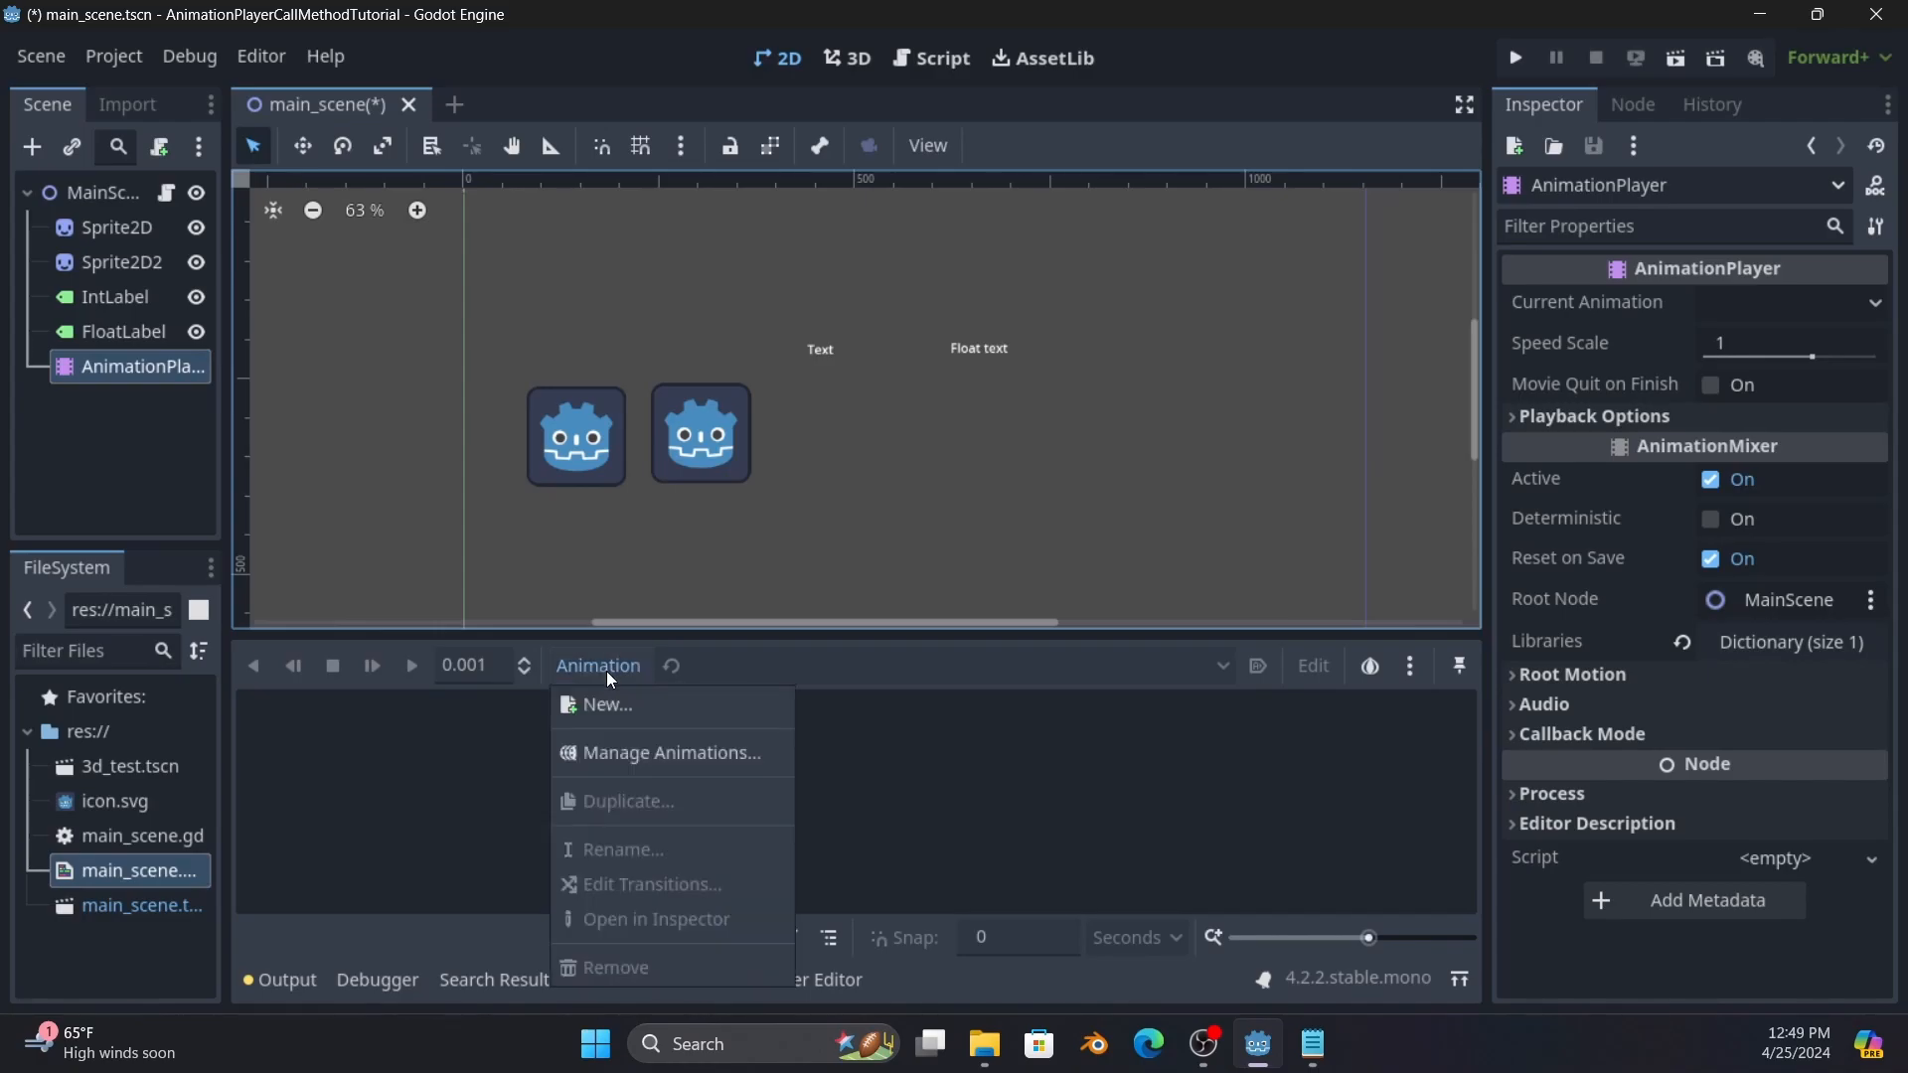
pyautogui.click(611, 705)
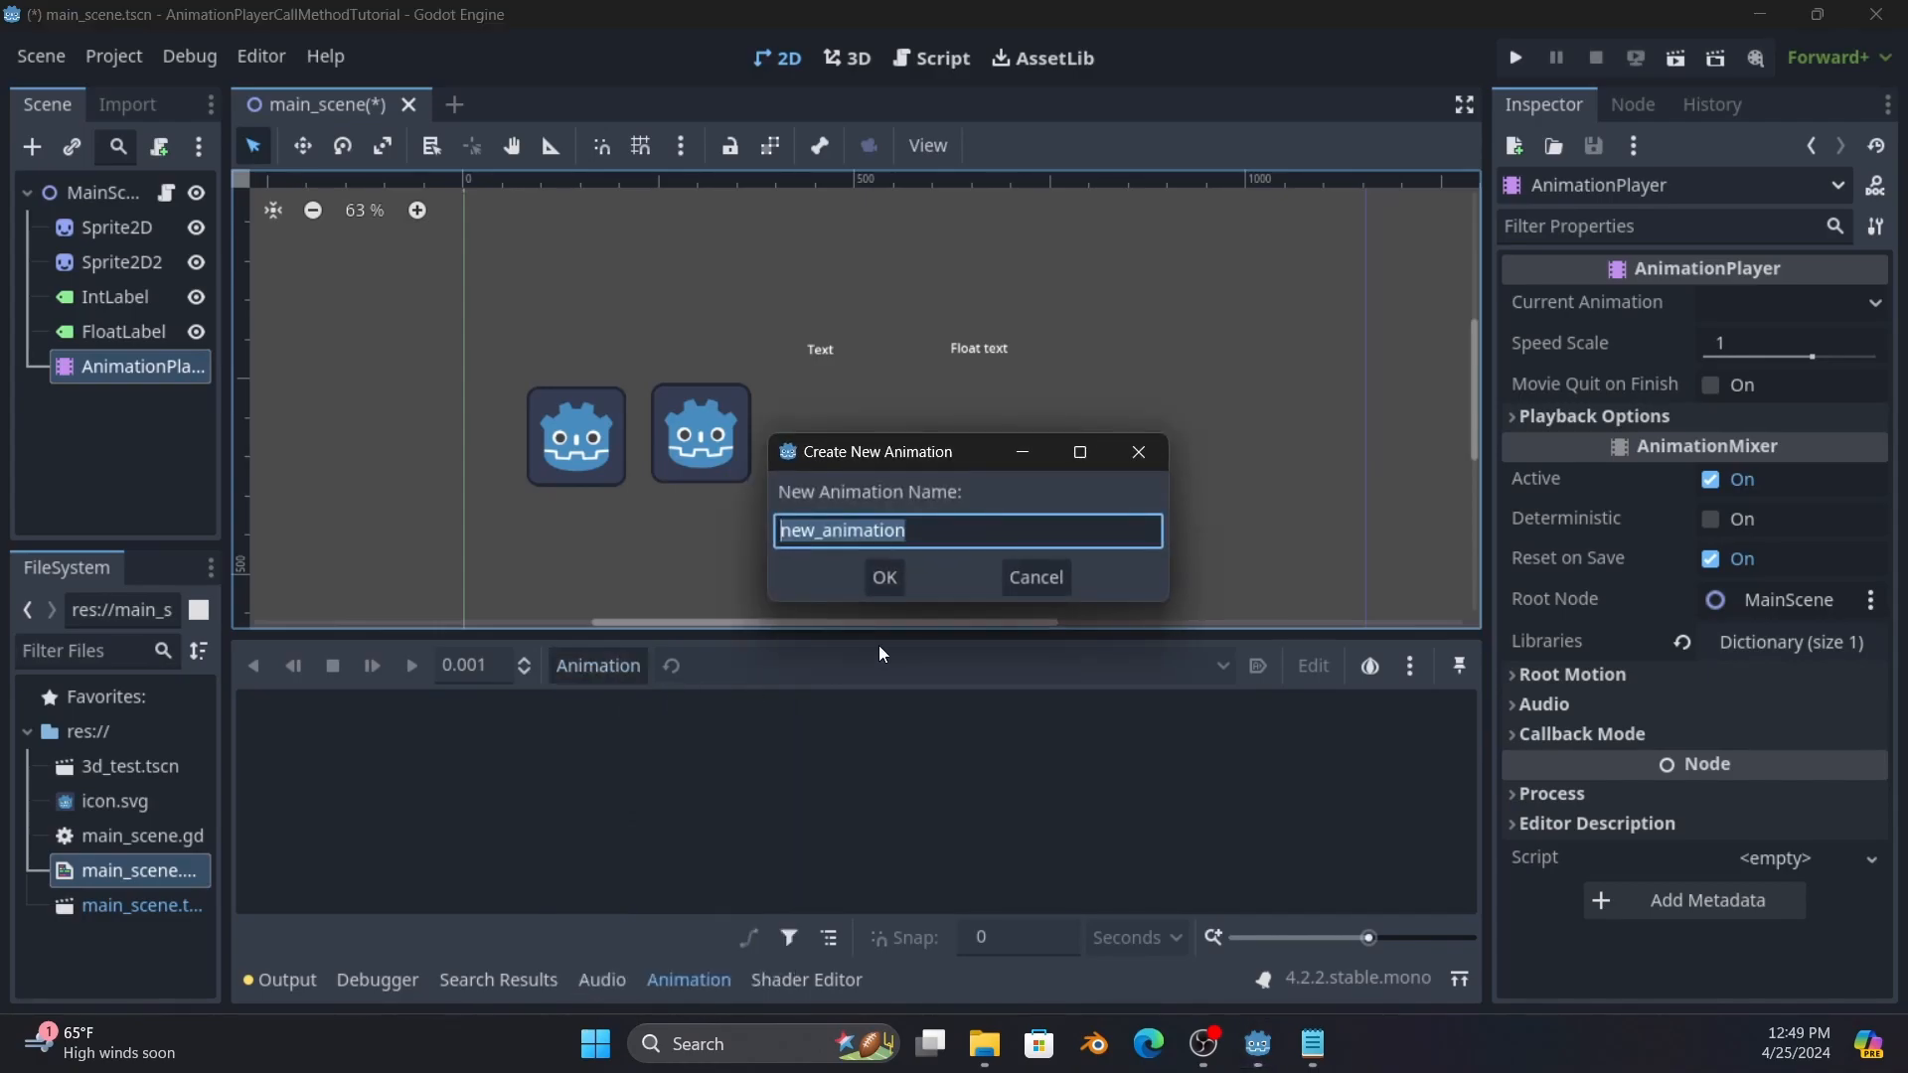
pyautogui.write('Animation')
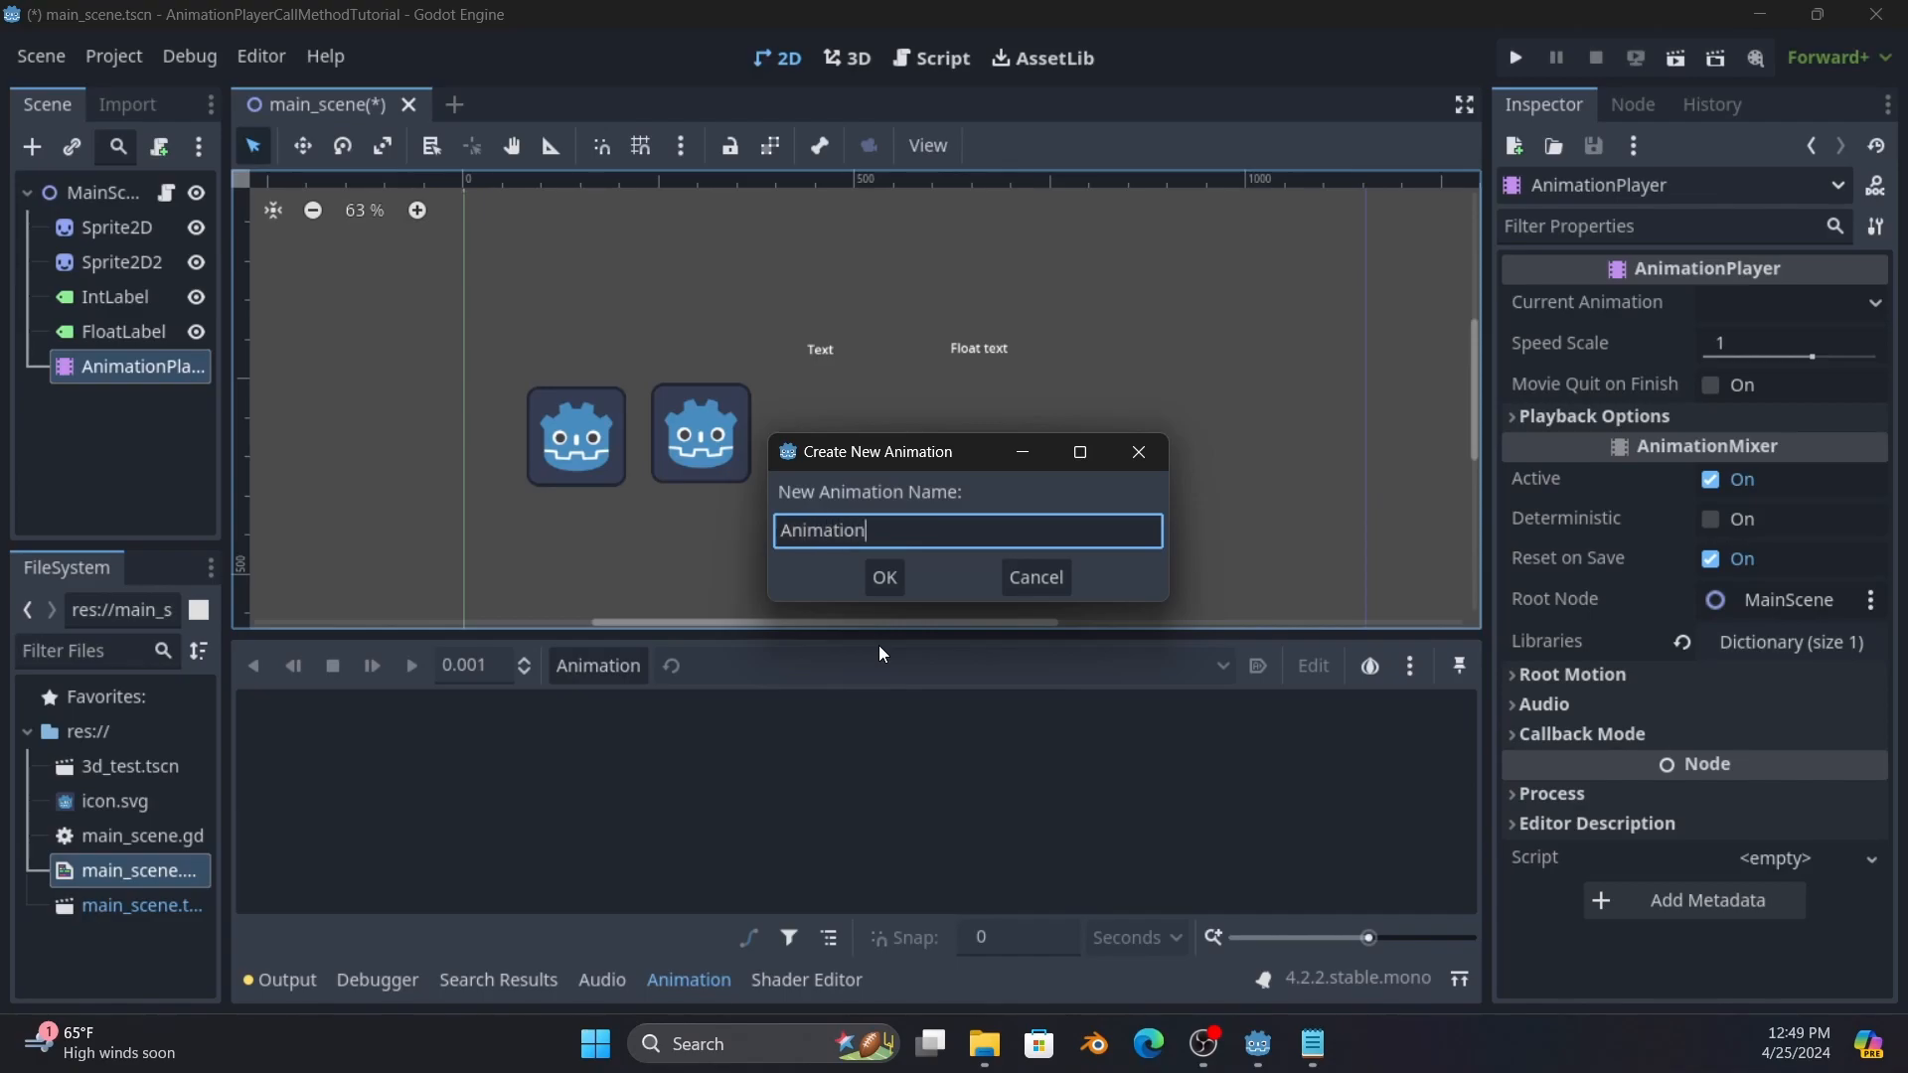
pyautogui.press('Home')
pyautogui.write('Test')
pyautogui.click(886, 577)
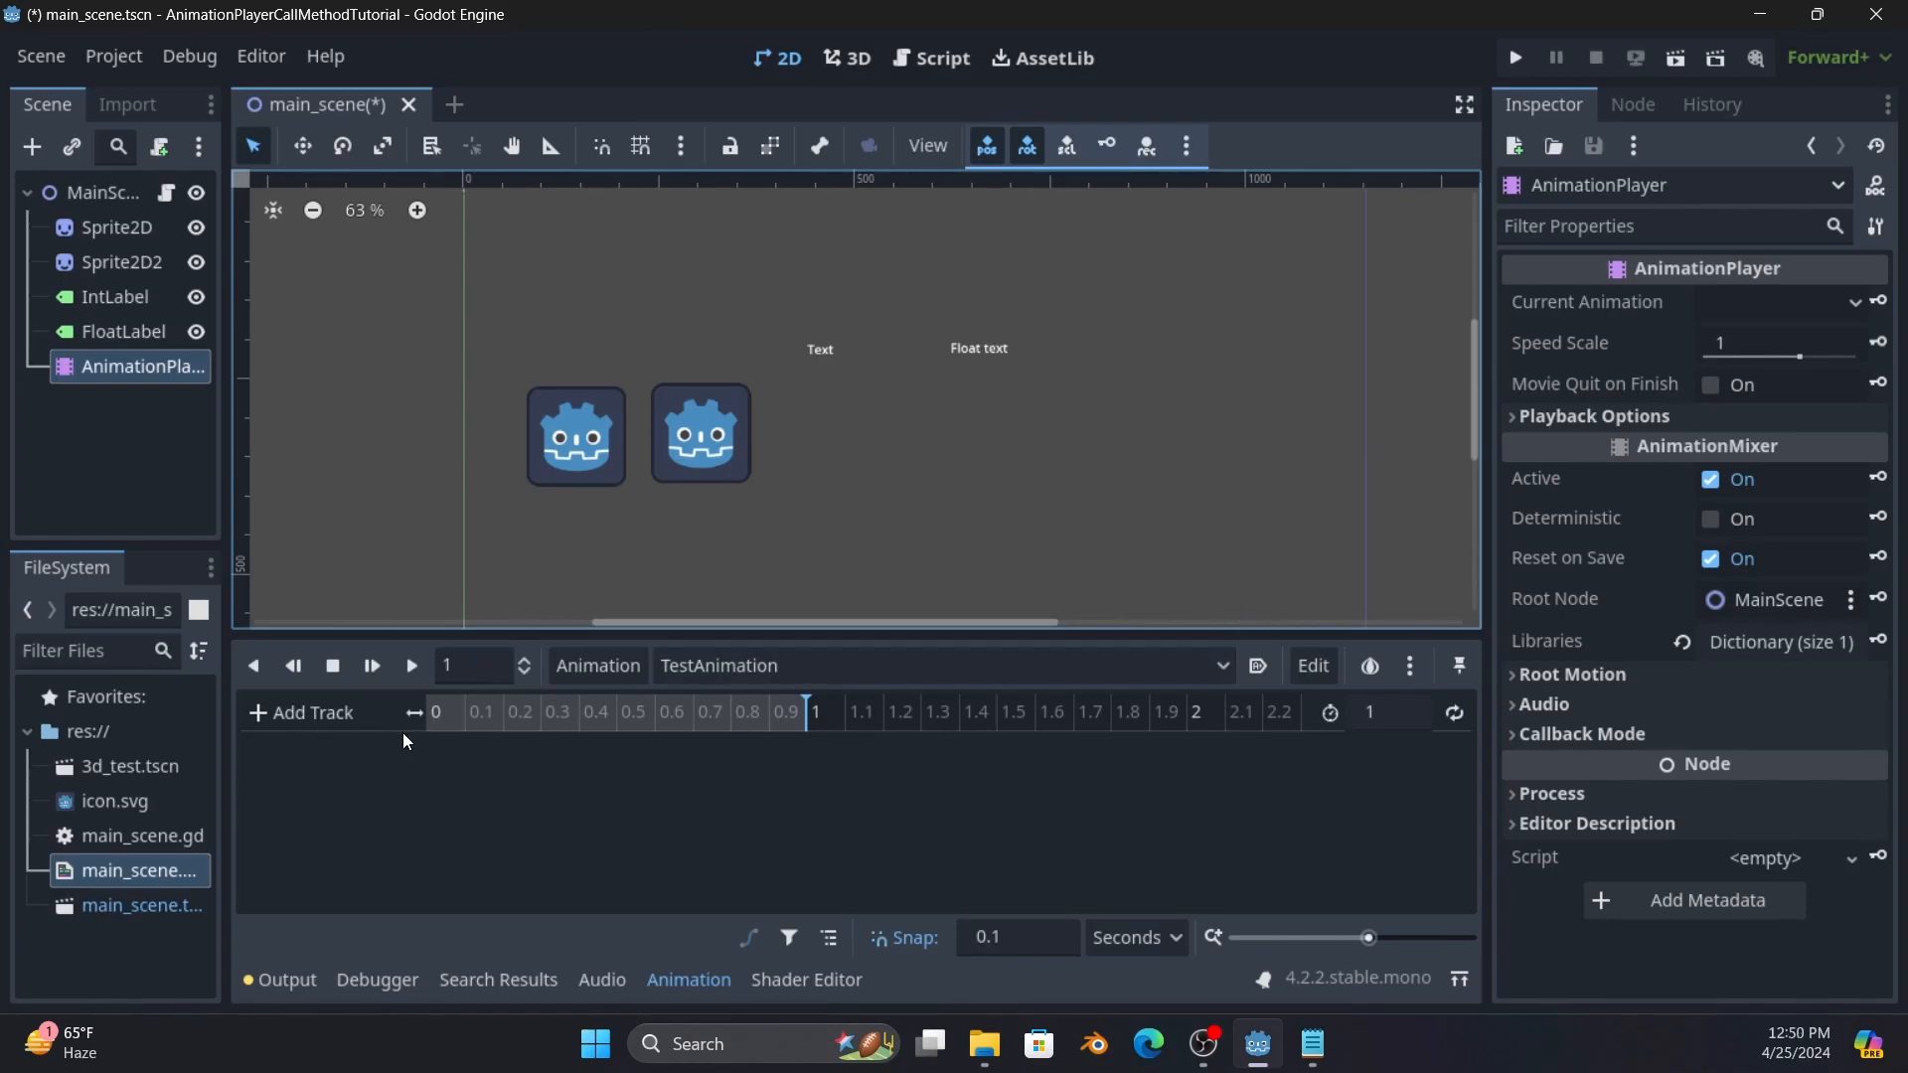
pyautogui.click(1258, 667)
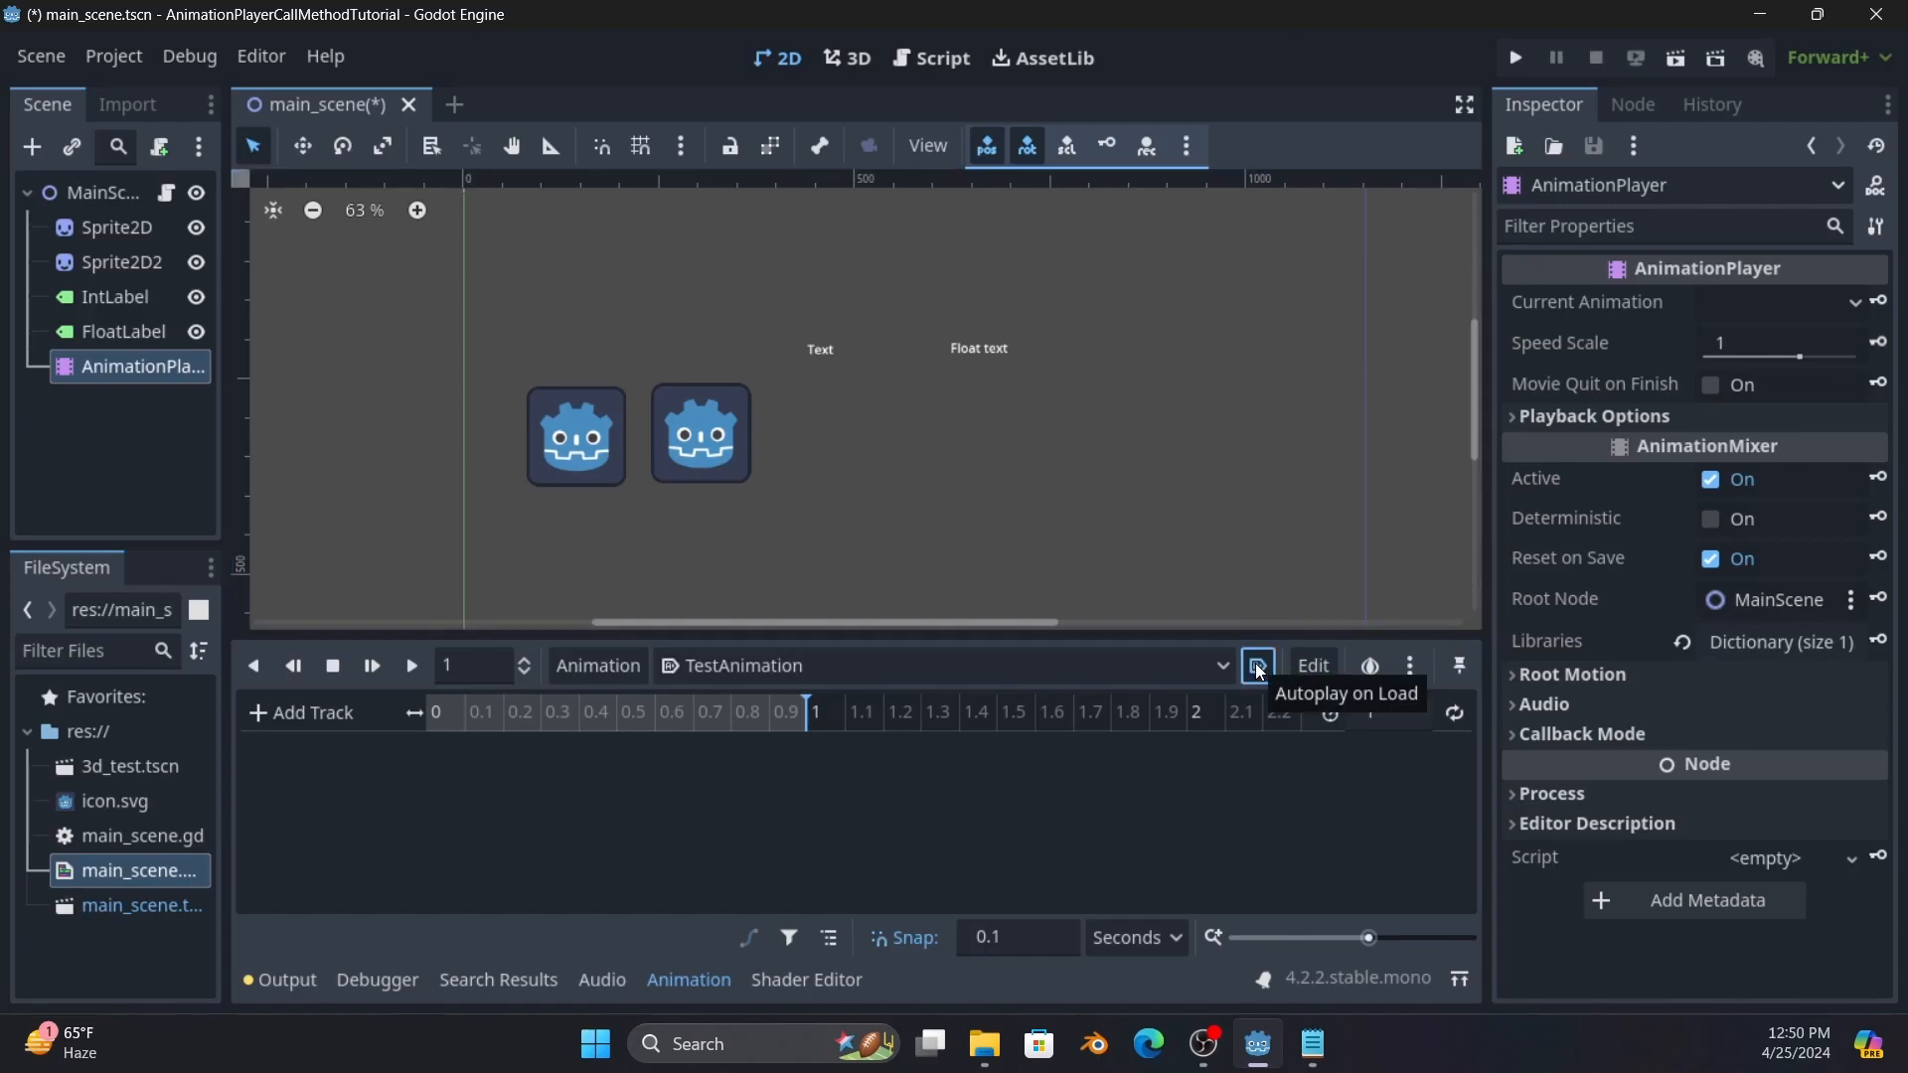
pyautogui.click(1168, 668)
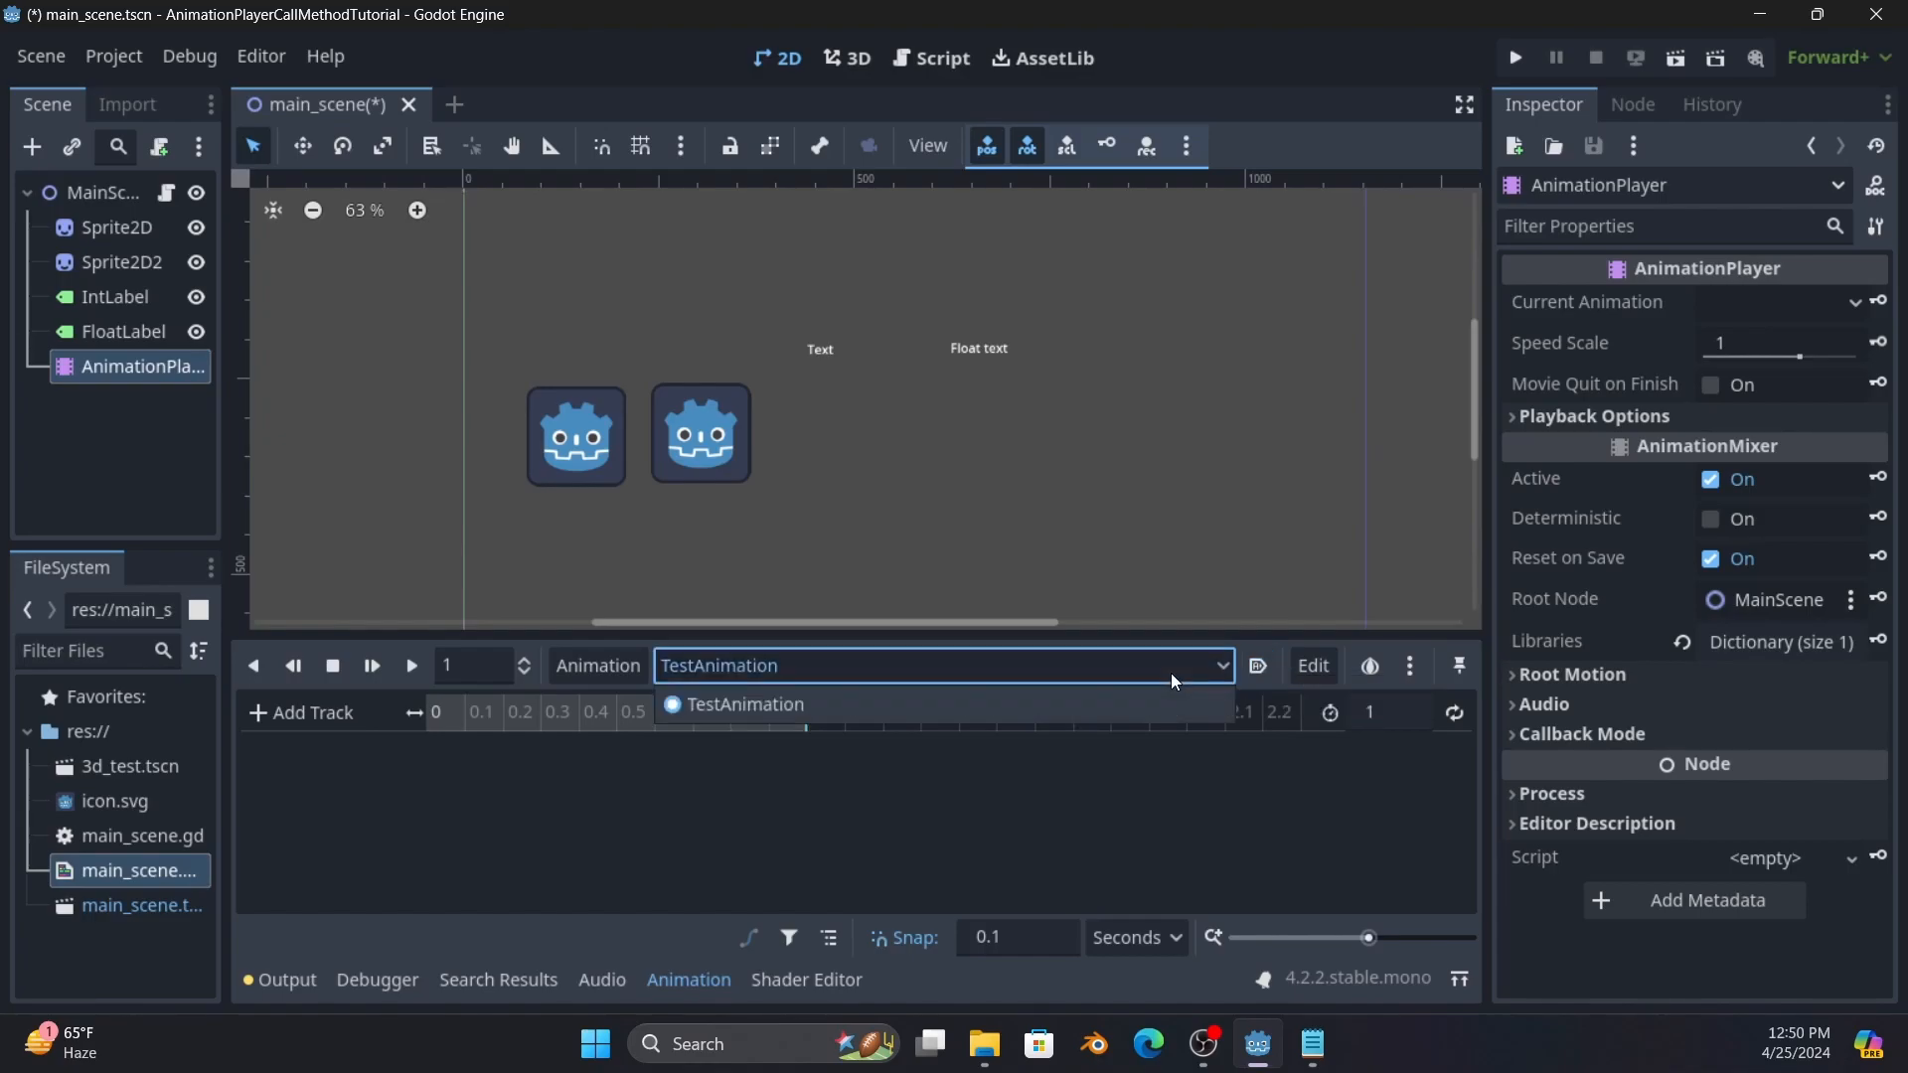
pyautogui.click(1141, 711)
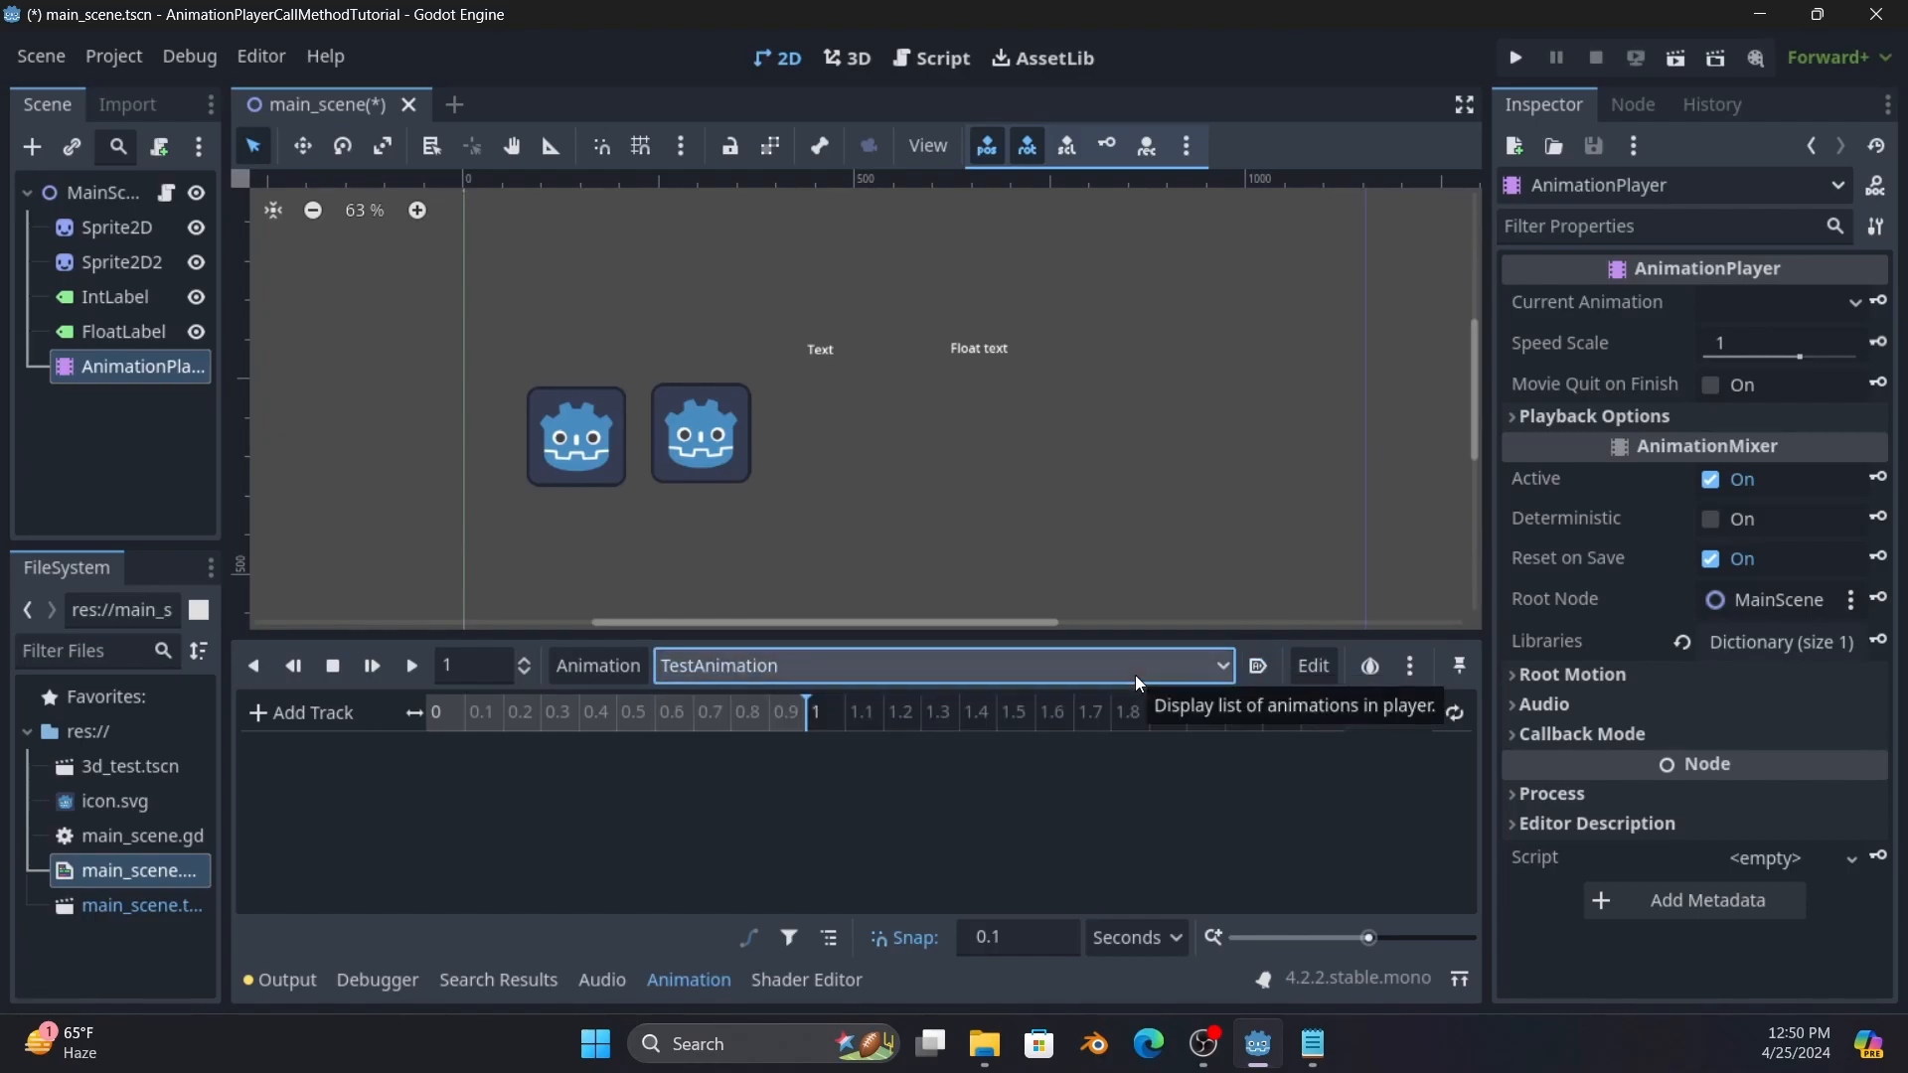
pyautogui.click(1314, 666)
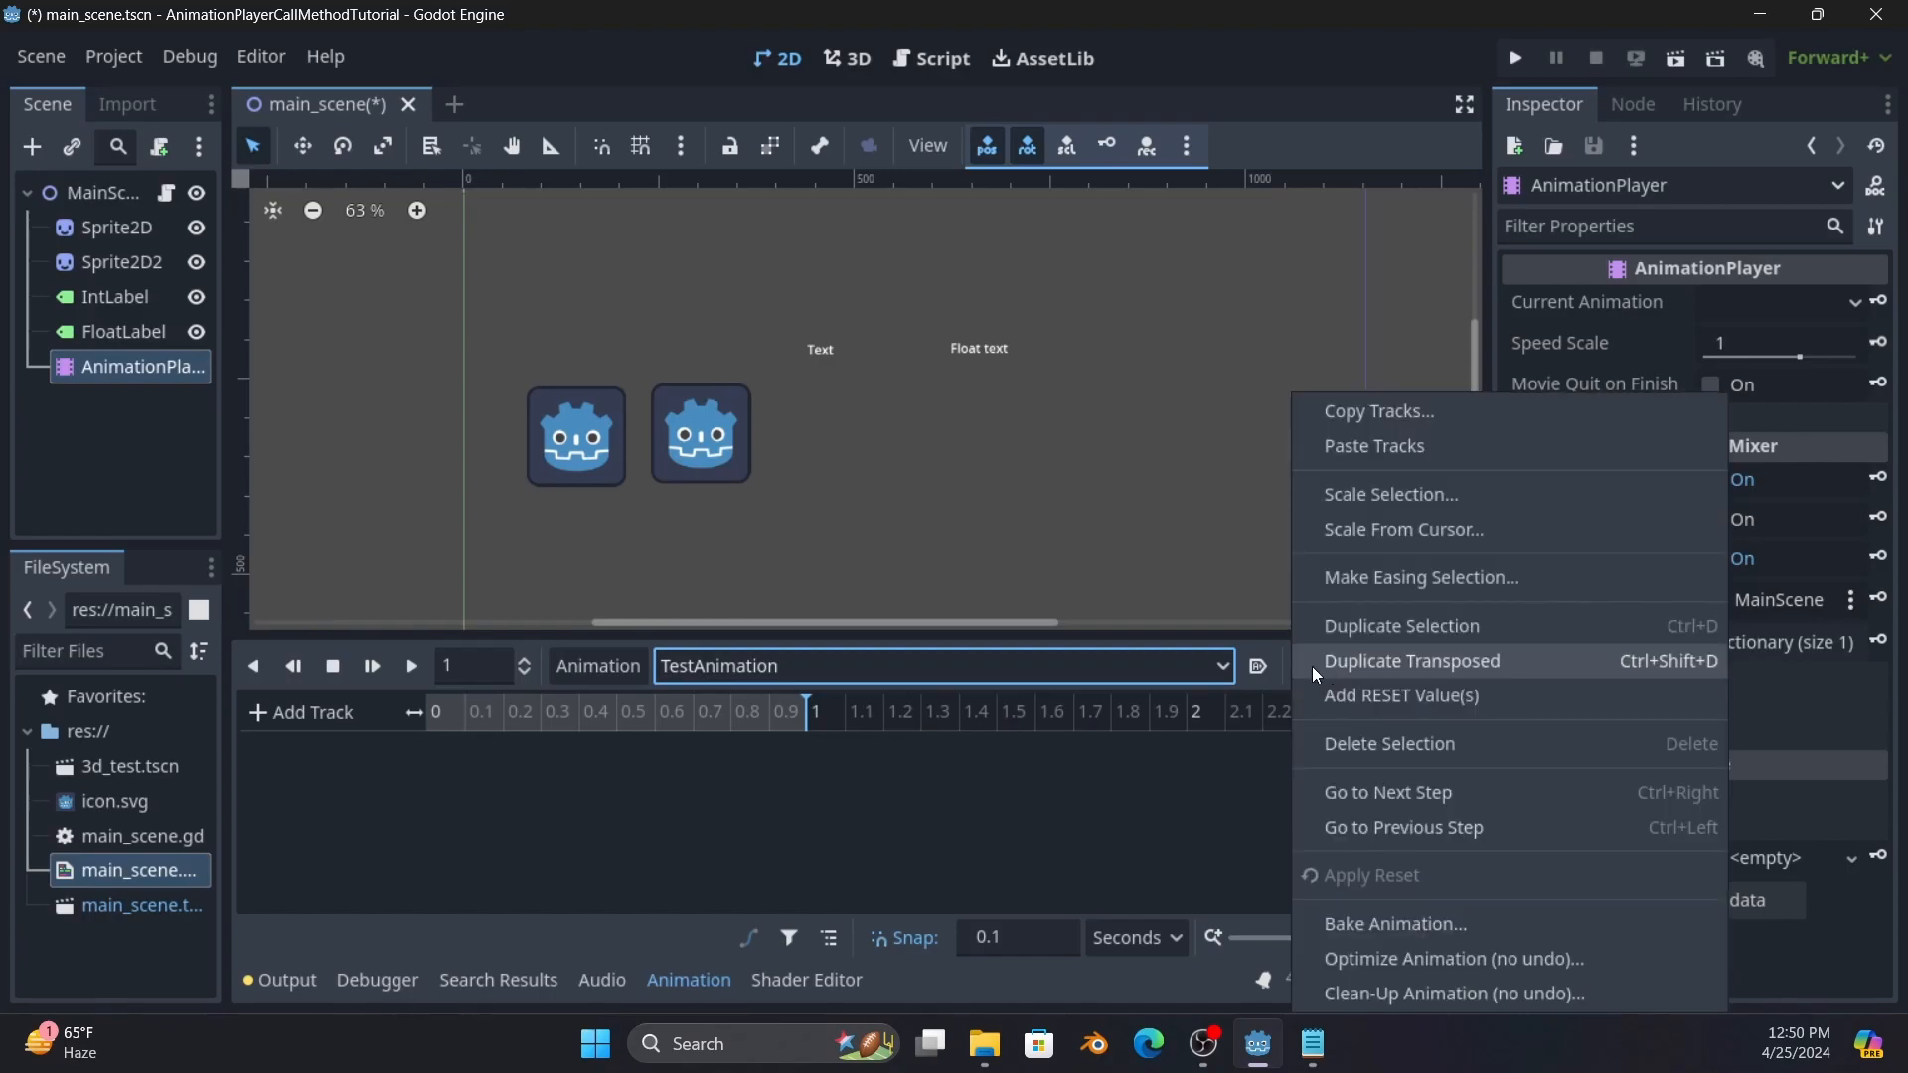
pyautogui.click(1217, 658)
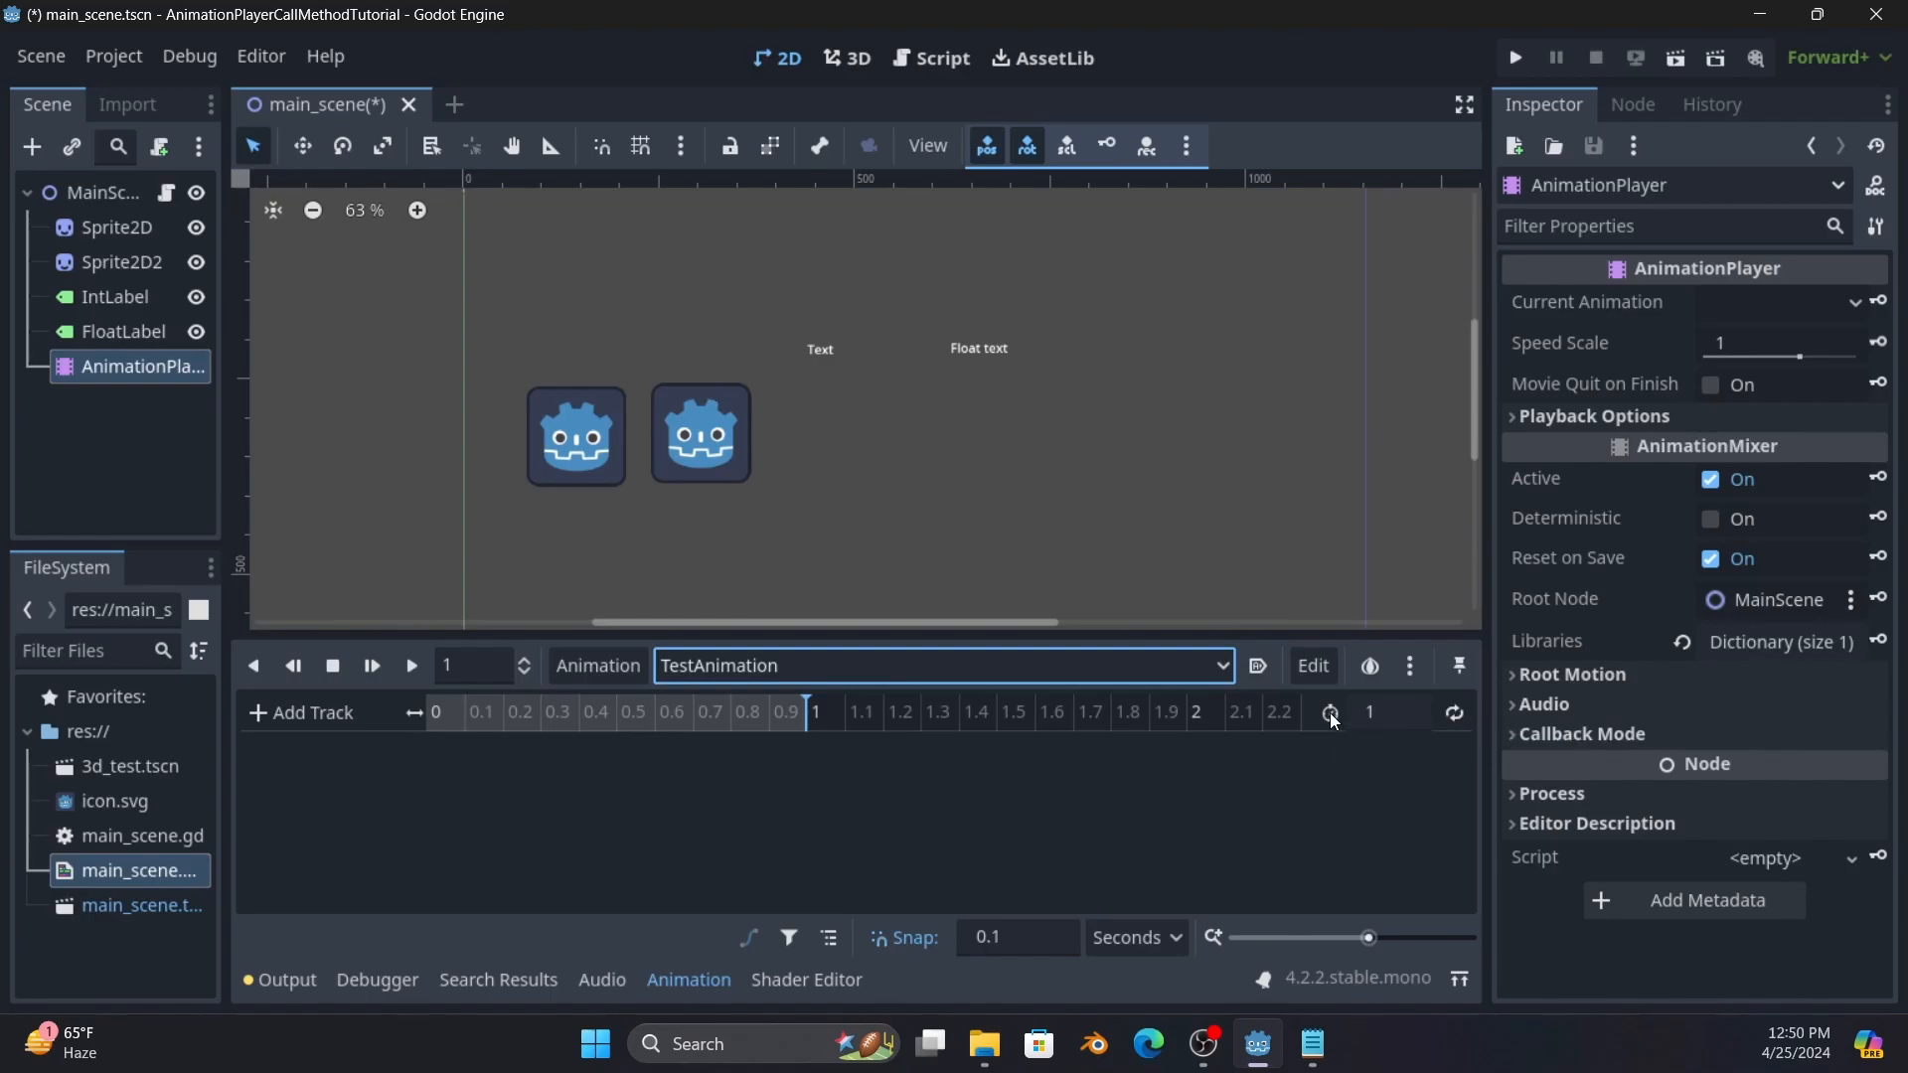
# Set the length of TestAnimation to 1.5 seconds.
pyautogui.click(1384, 707)
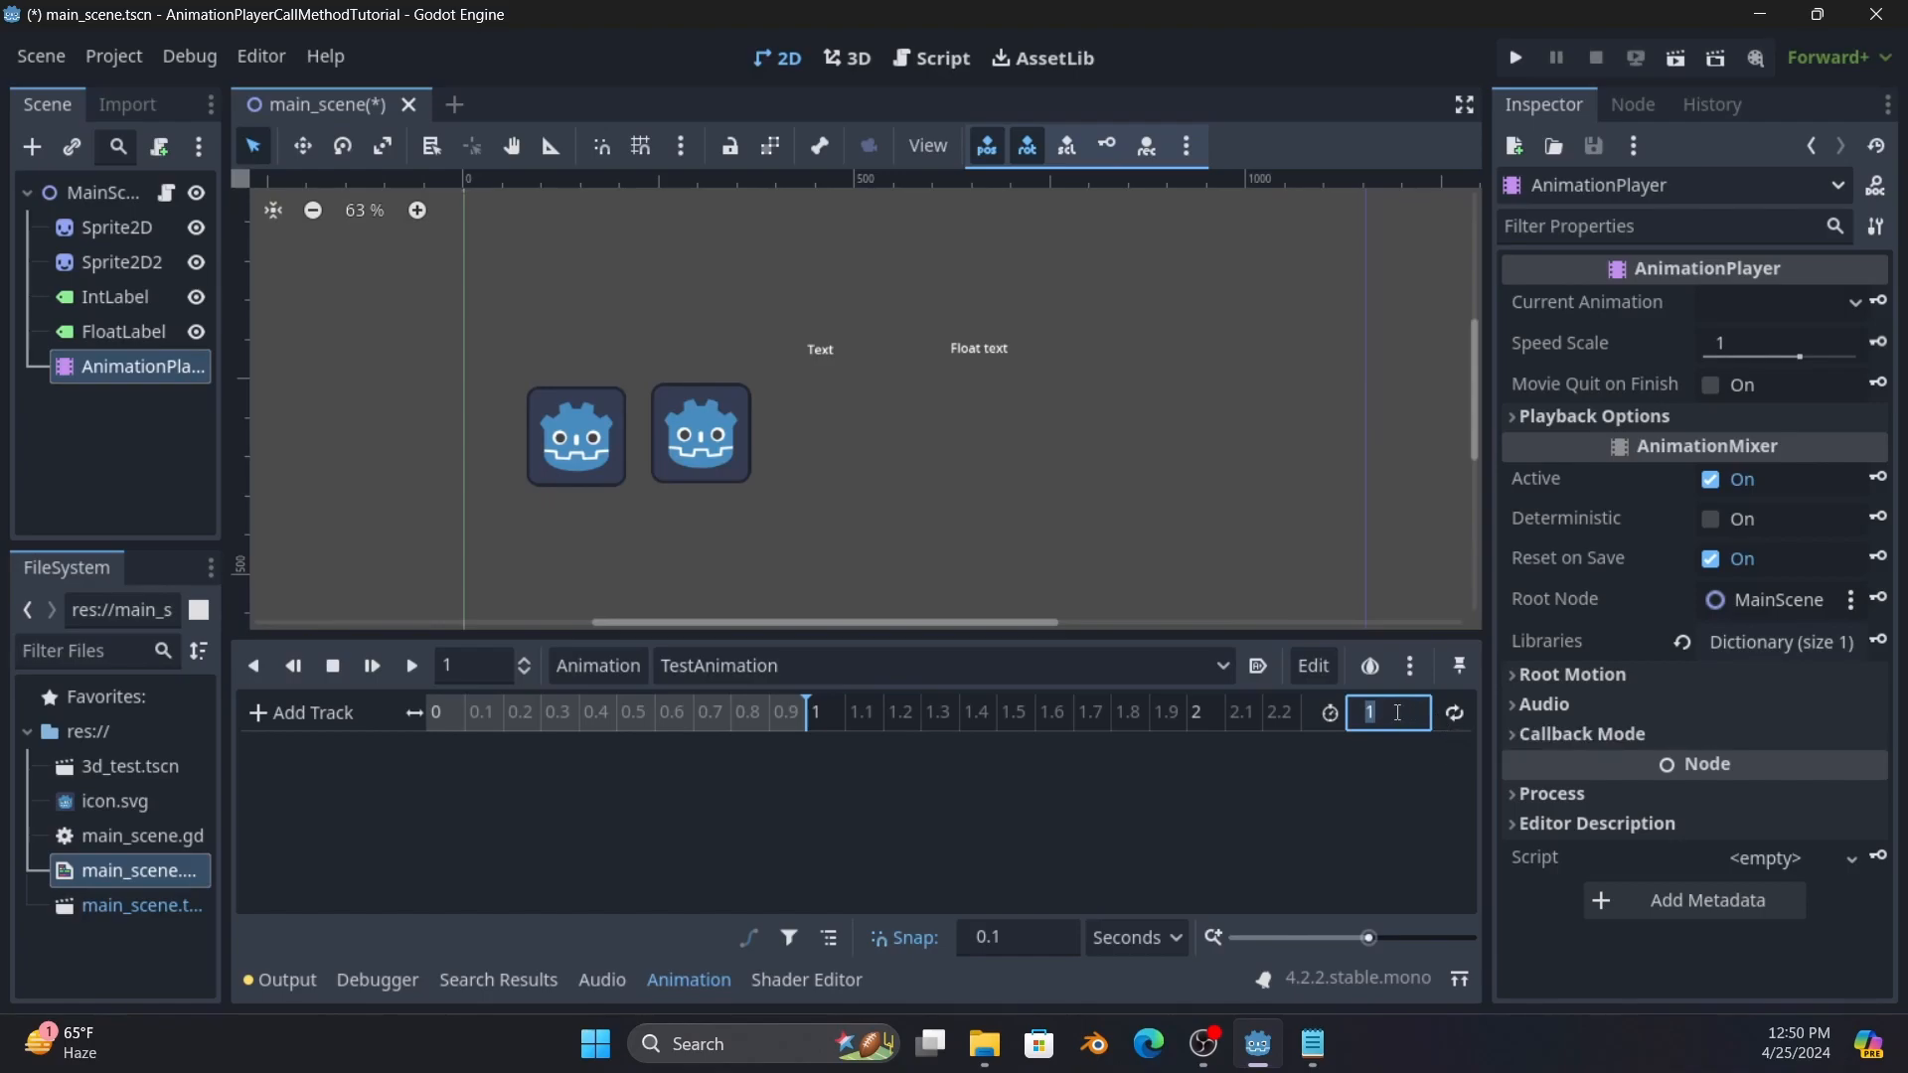
pyautogui.write('1.5')
pyautogui.press('Return')
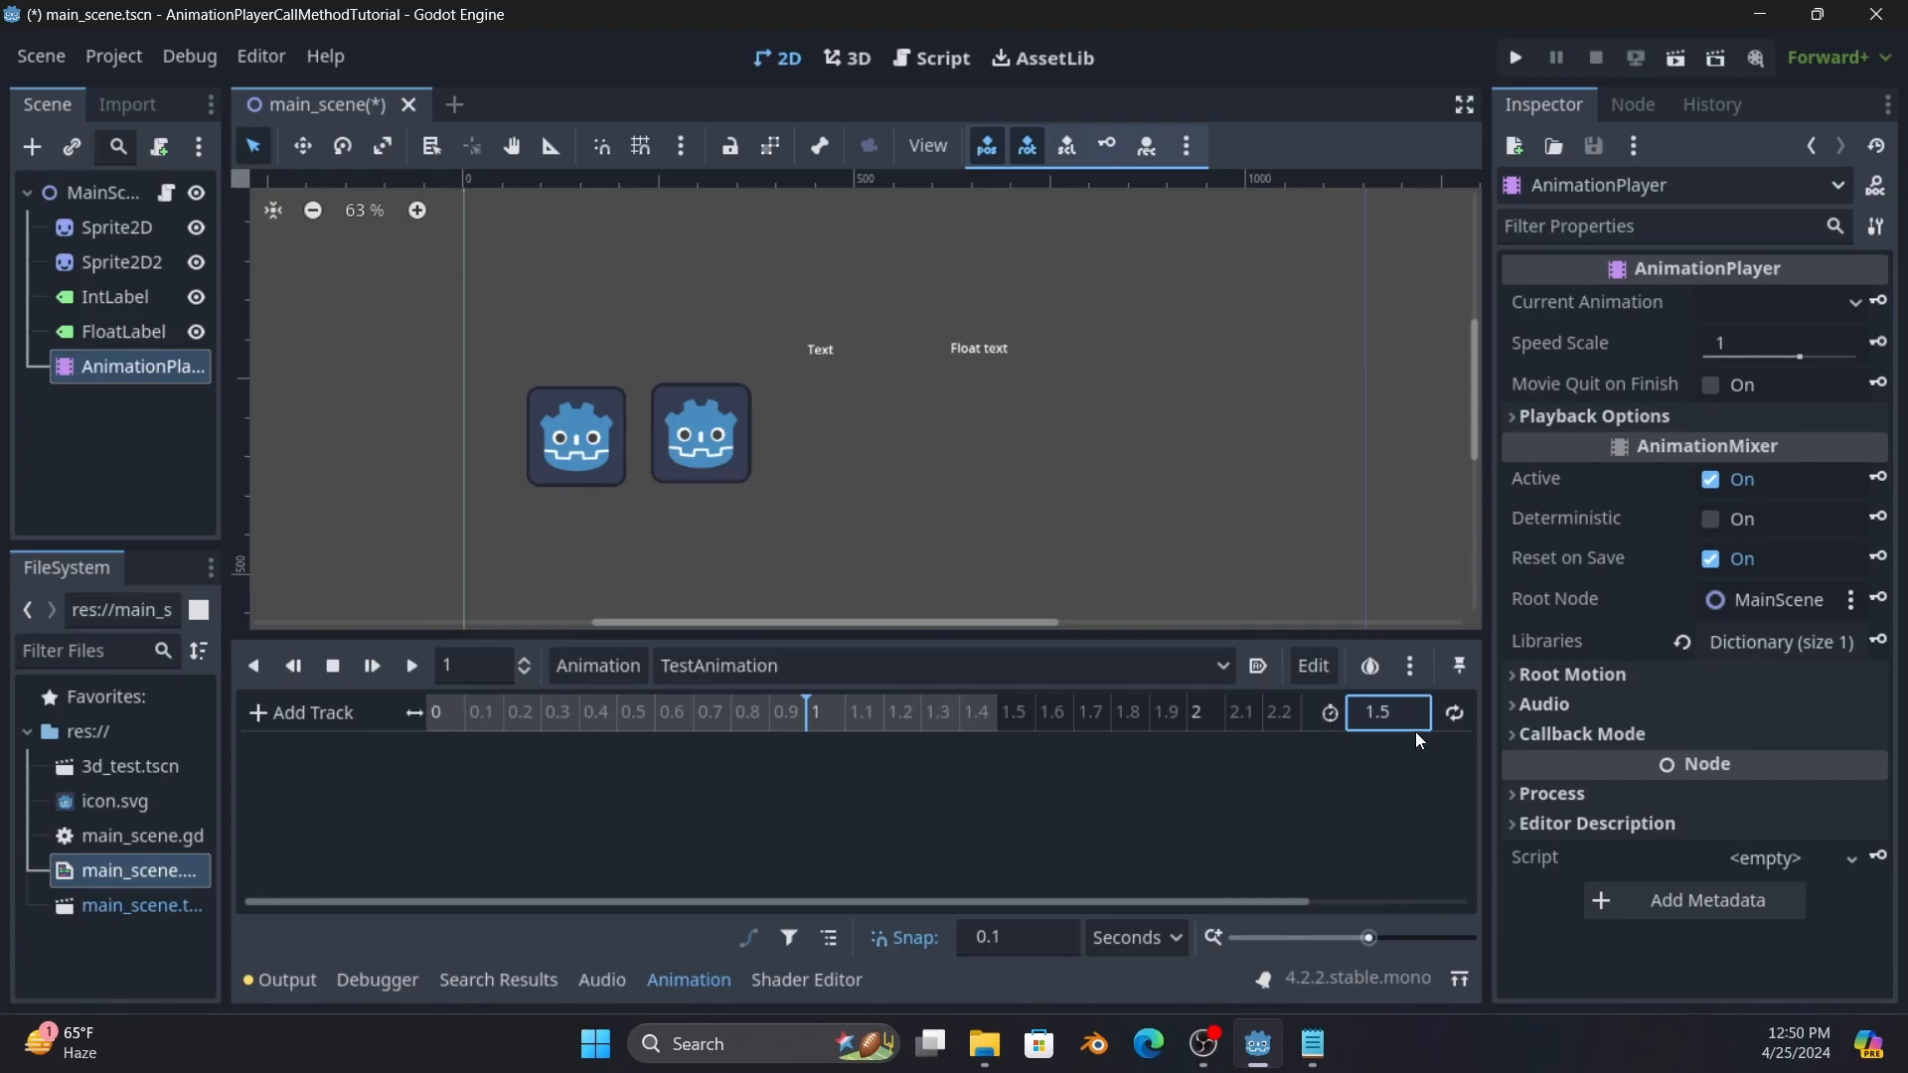
pyautogui.click(1454, 713)
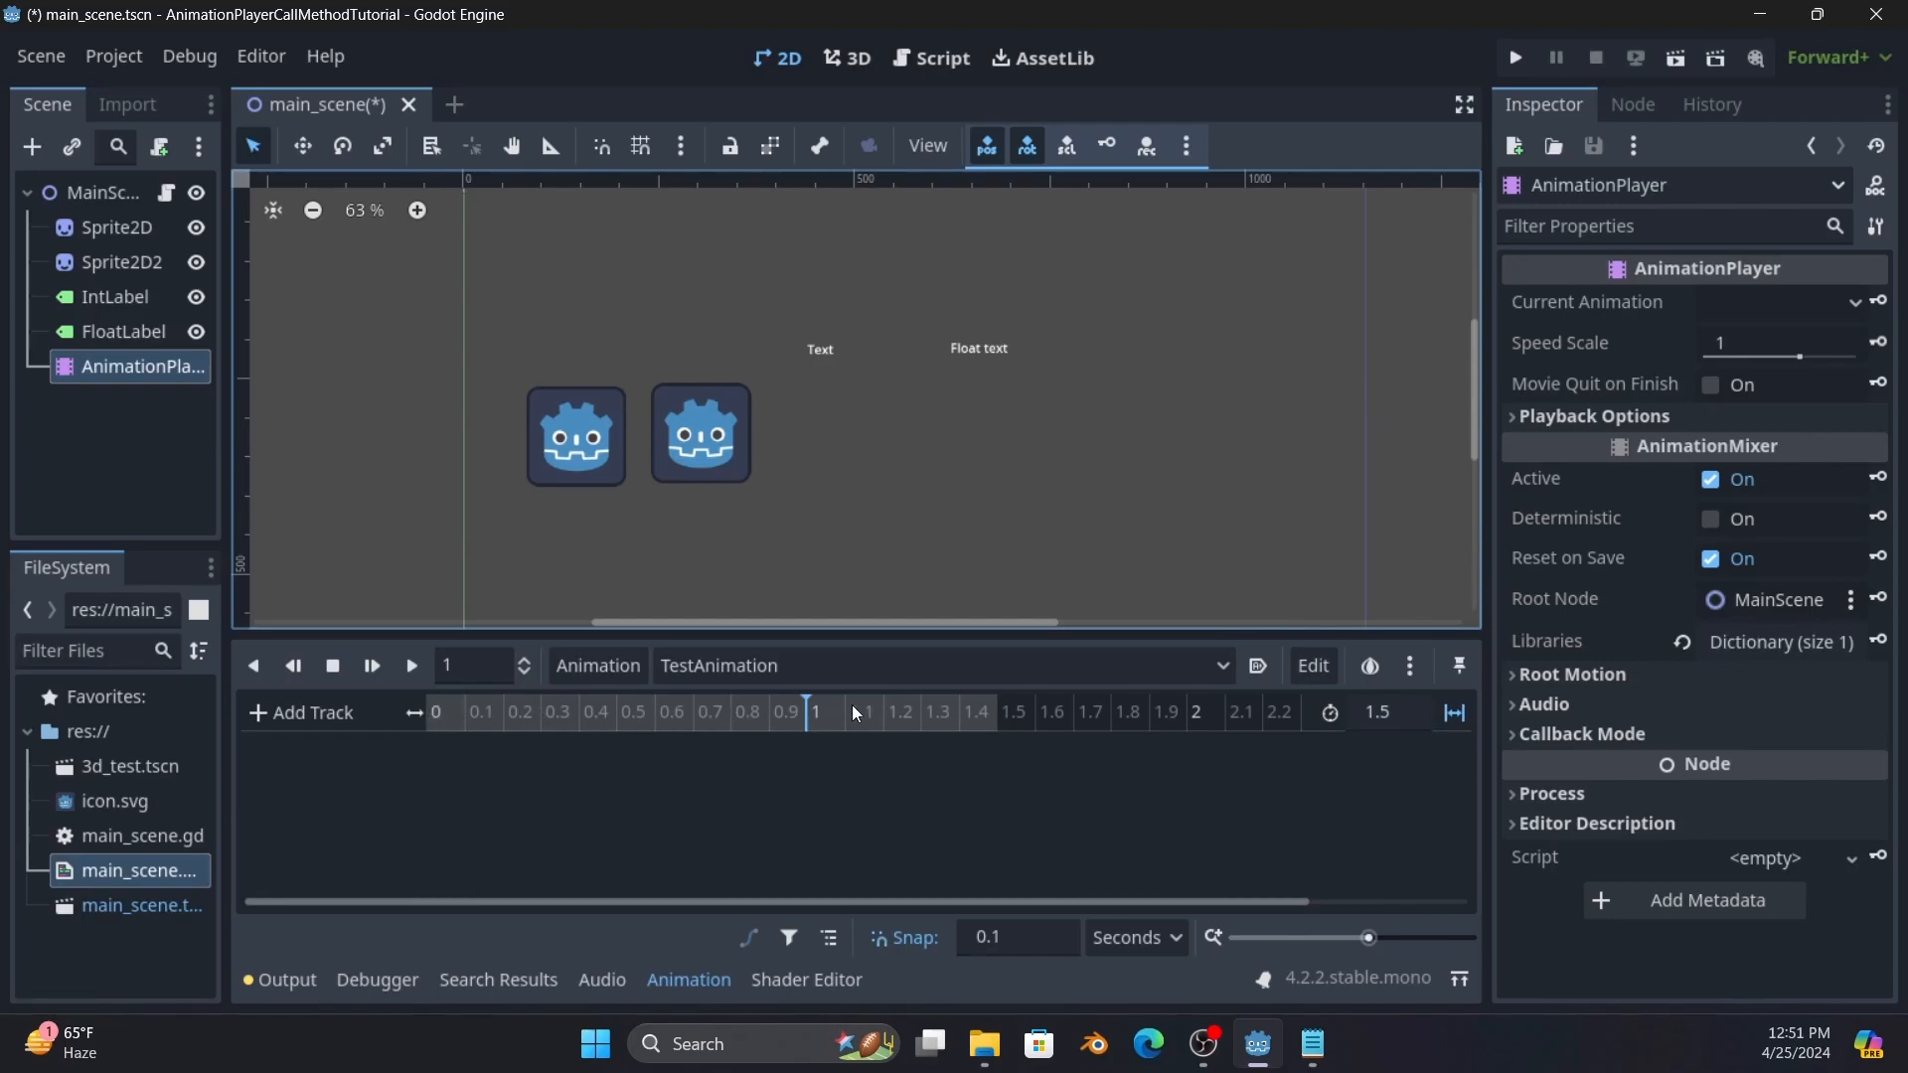
pyautogui.click(1465, 712)
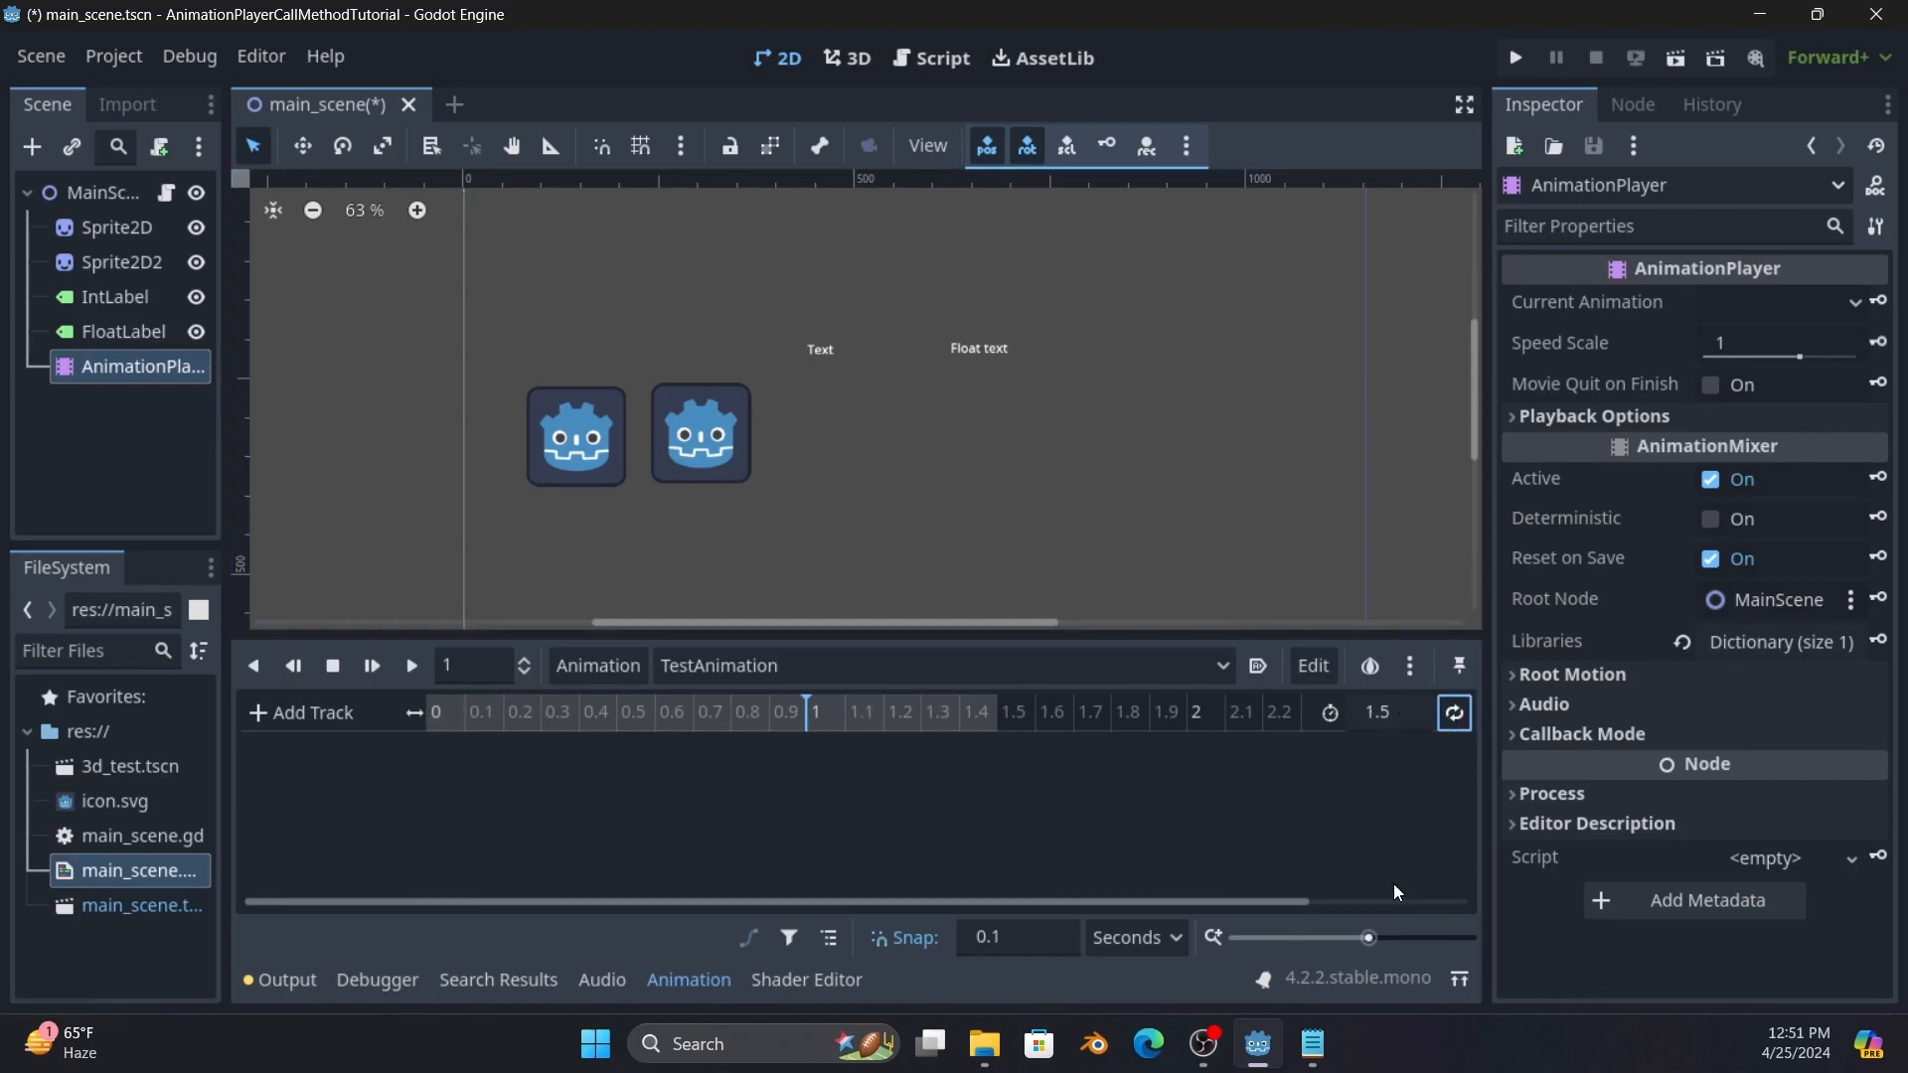
pyautogui.moveTo(1361, 938); pyautogui.dragTo(1374, 938)
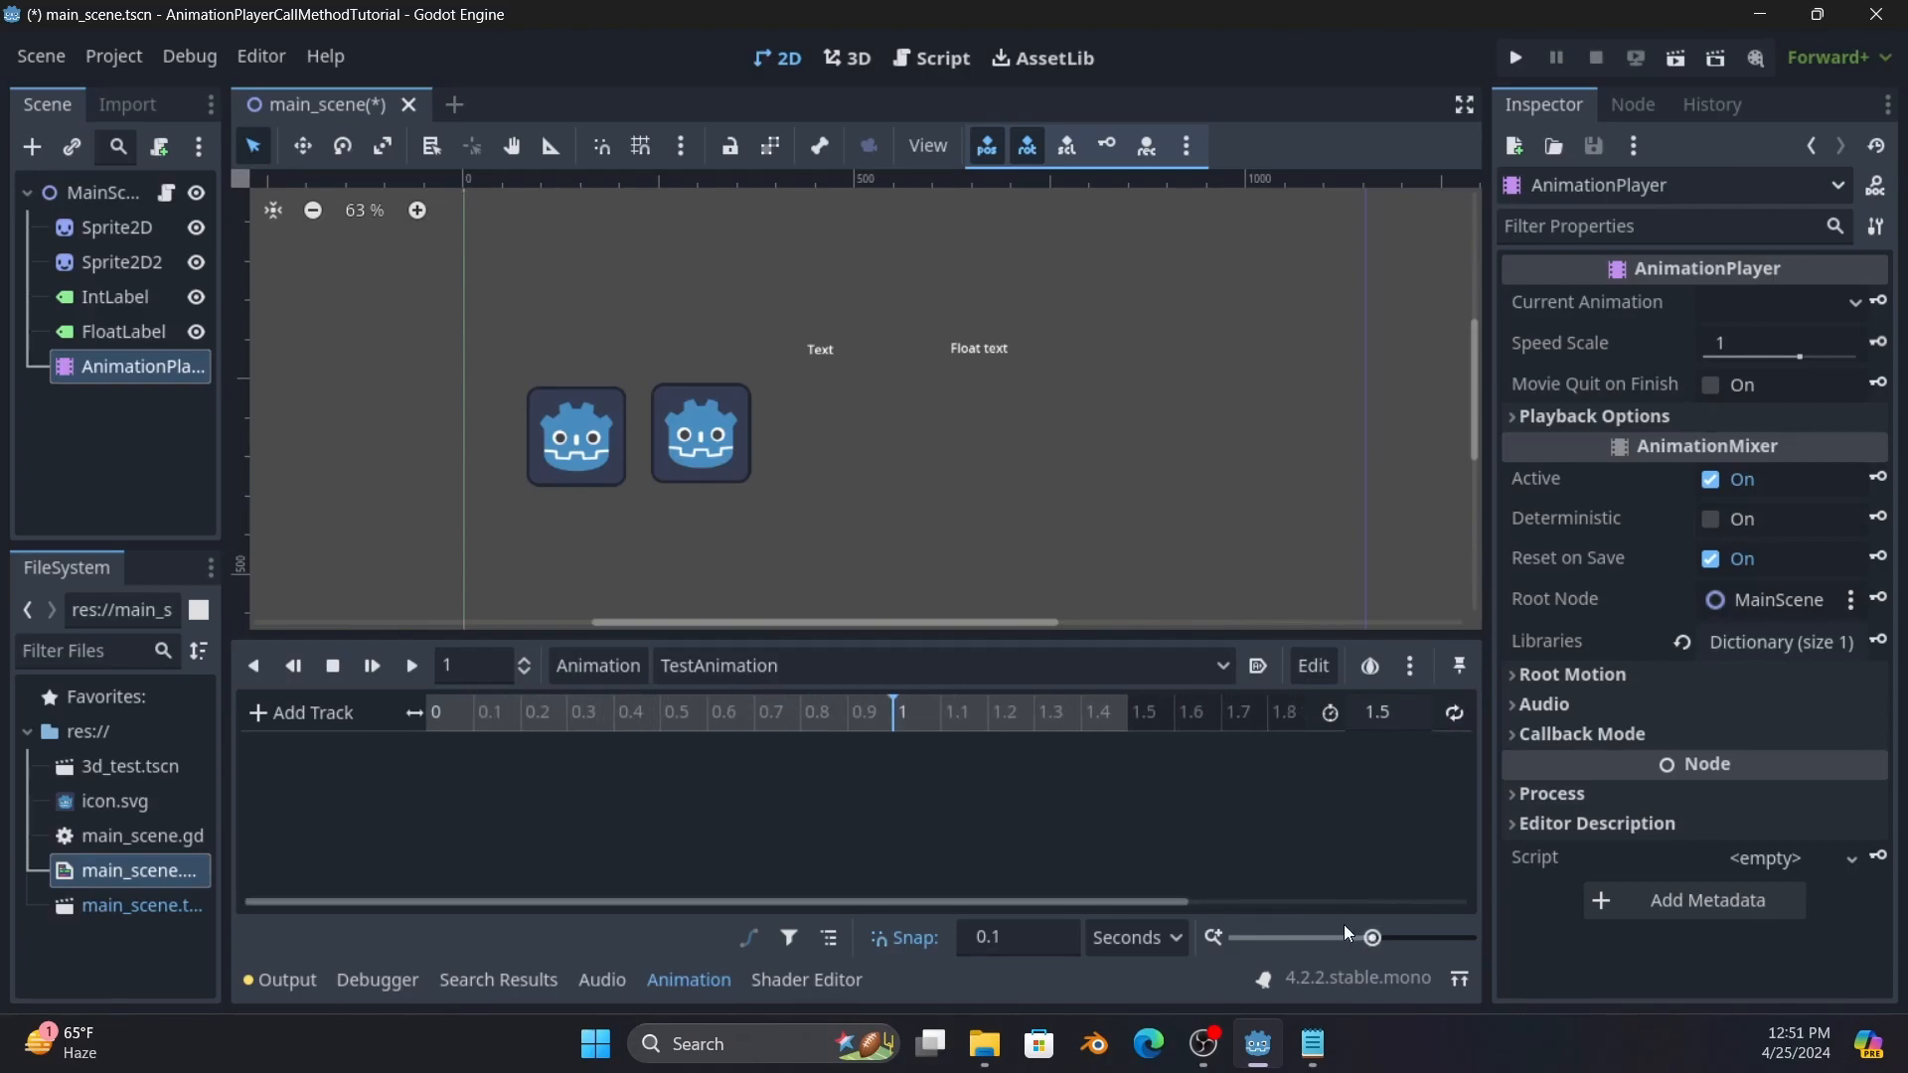
pyautogui.click(1175, 938)
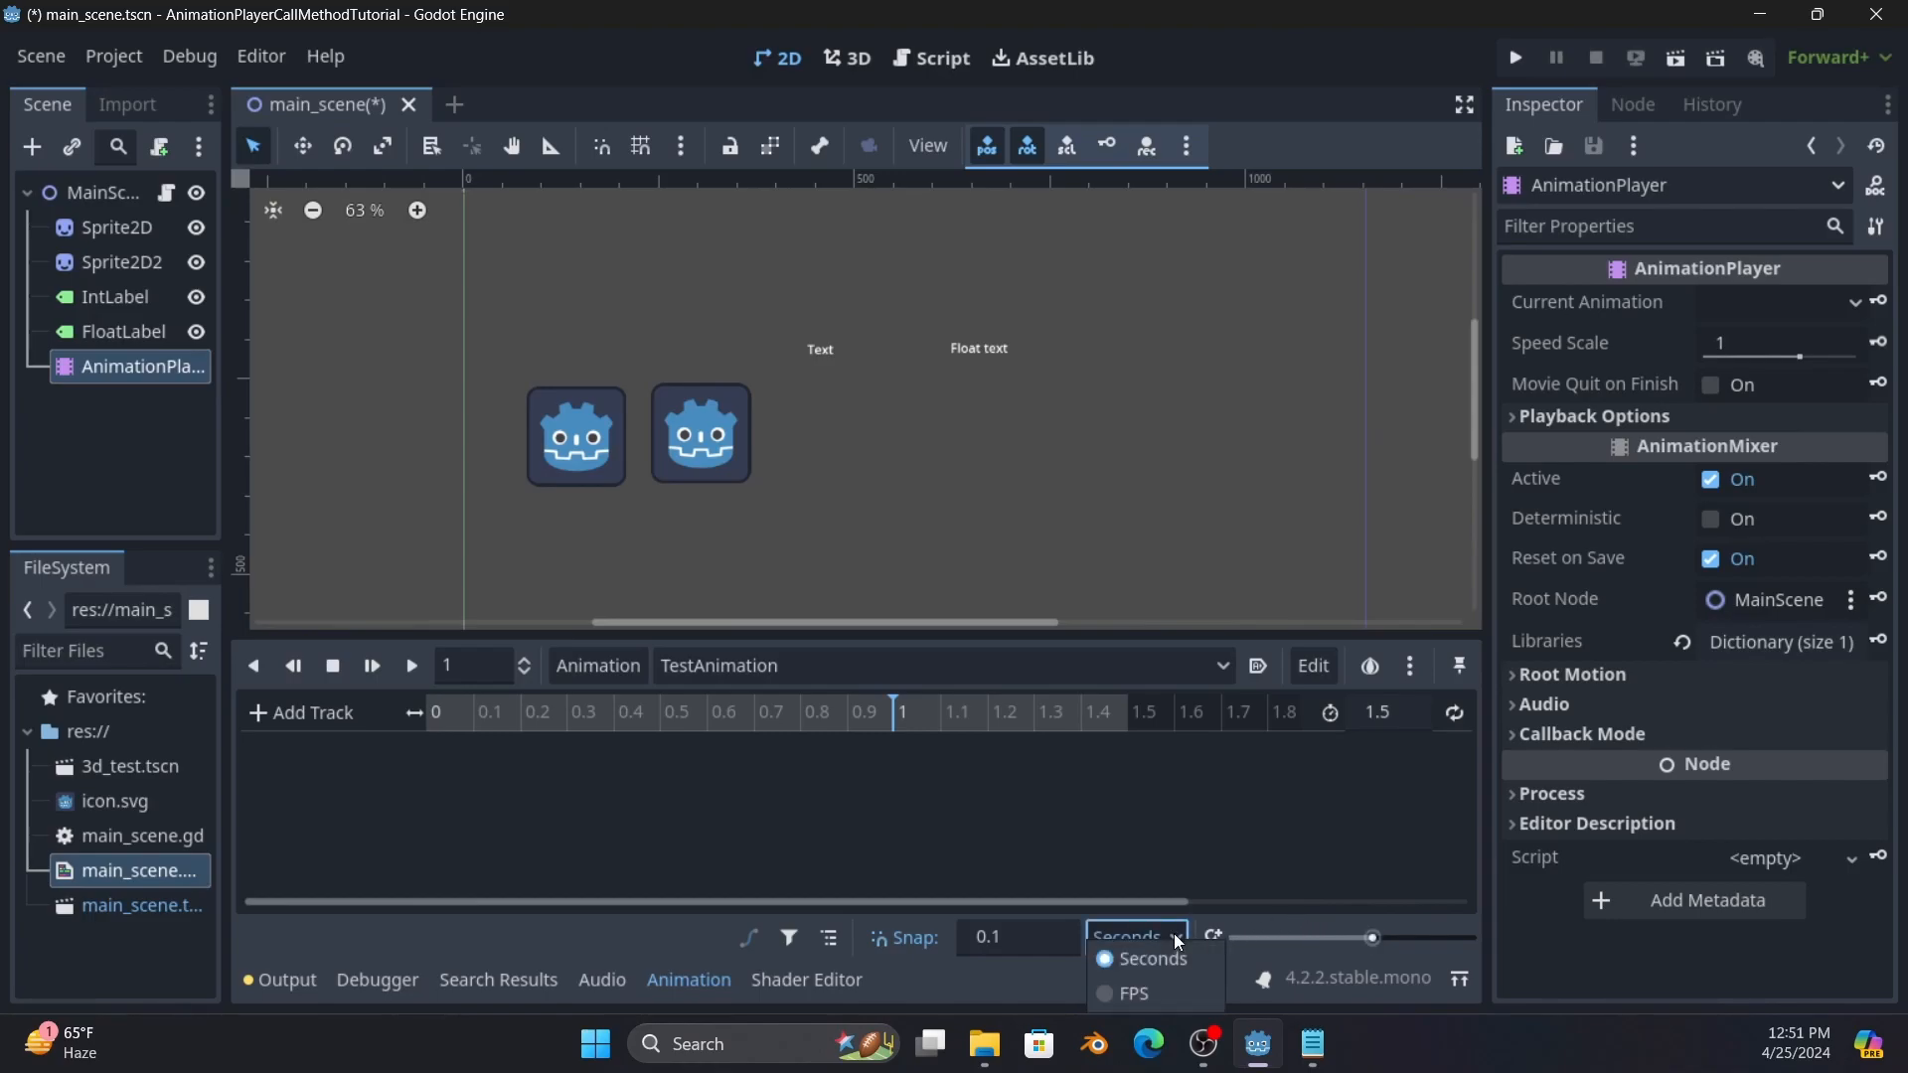
pyautogui.click(1177, 940)
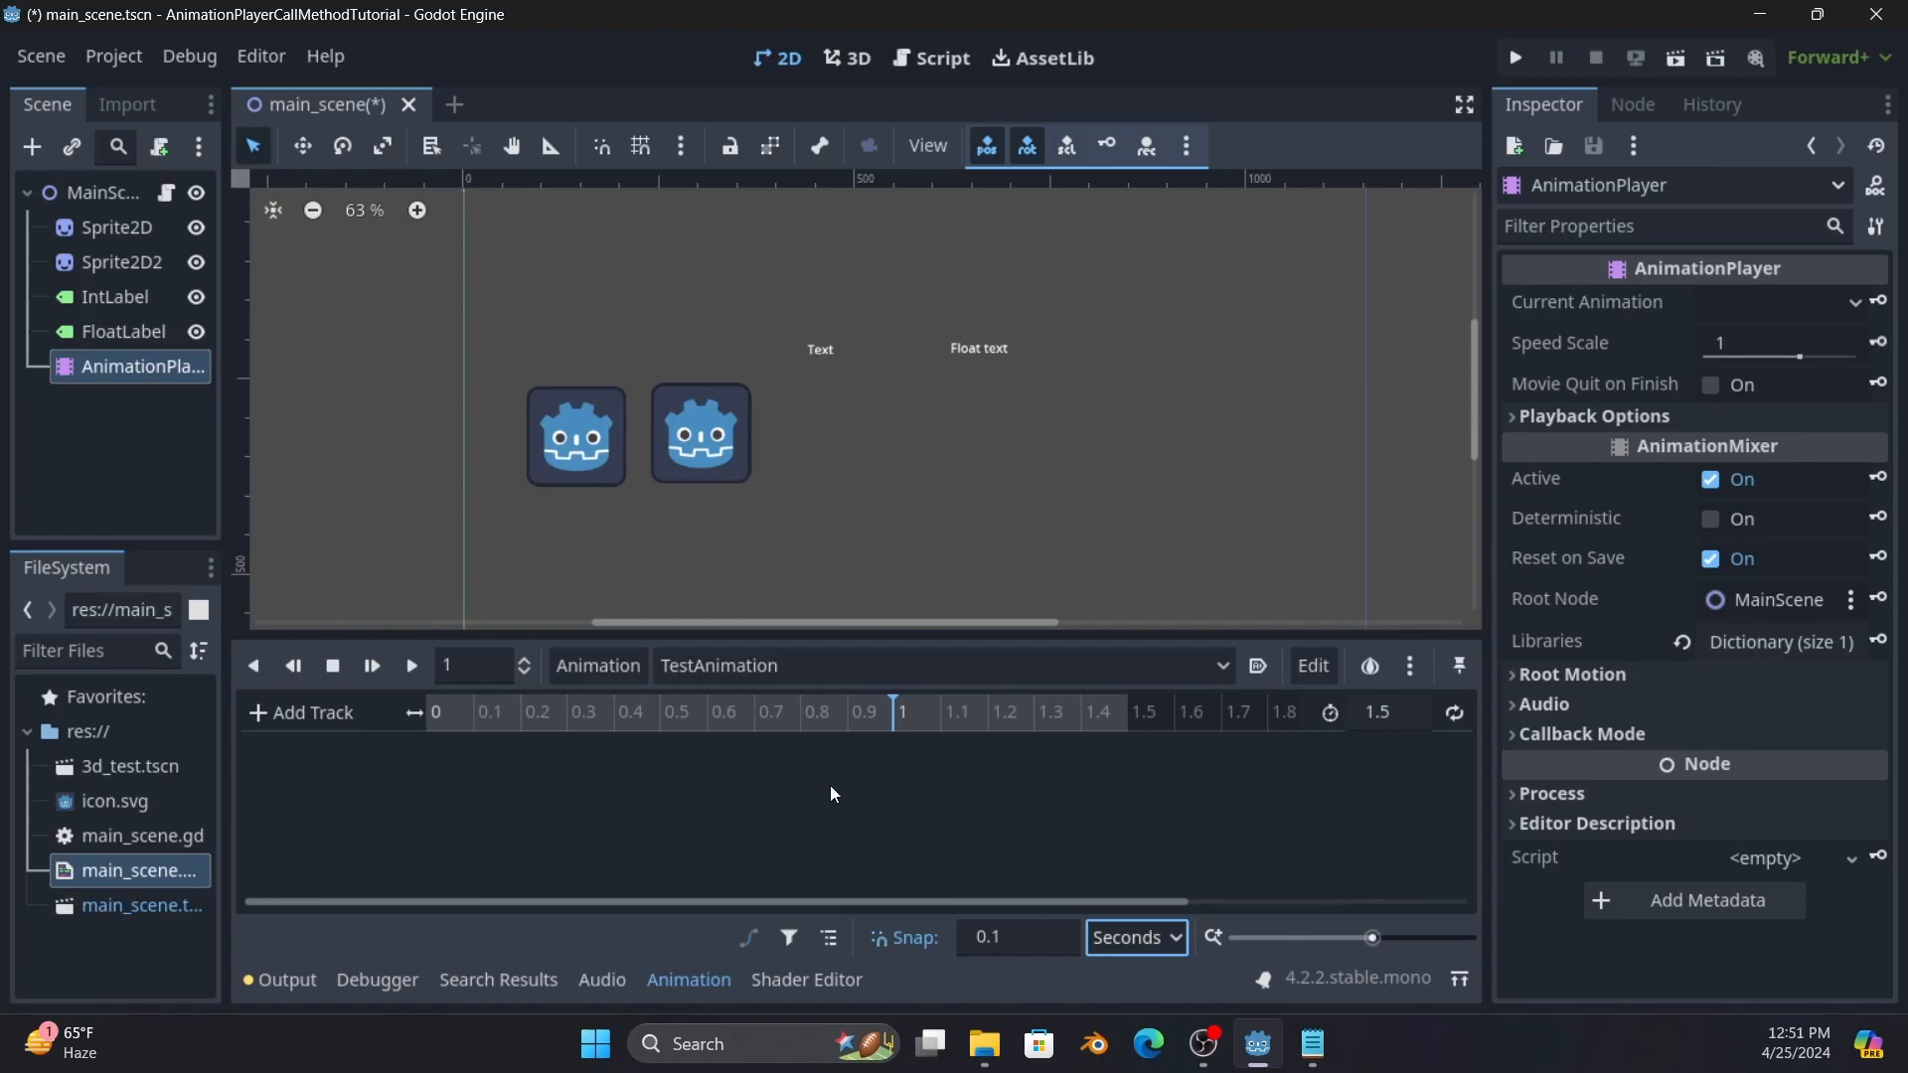
pyautogui.click(1033, 938)
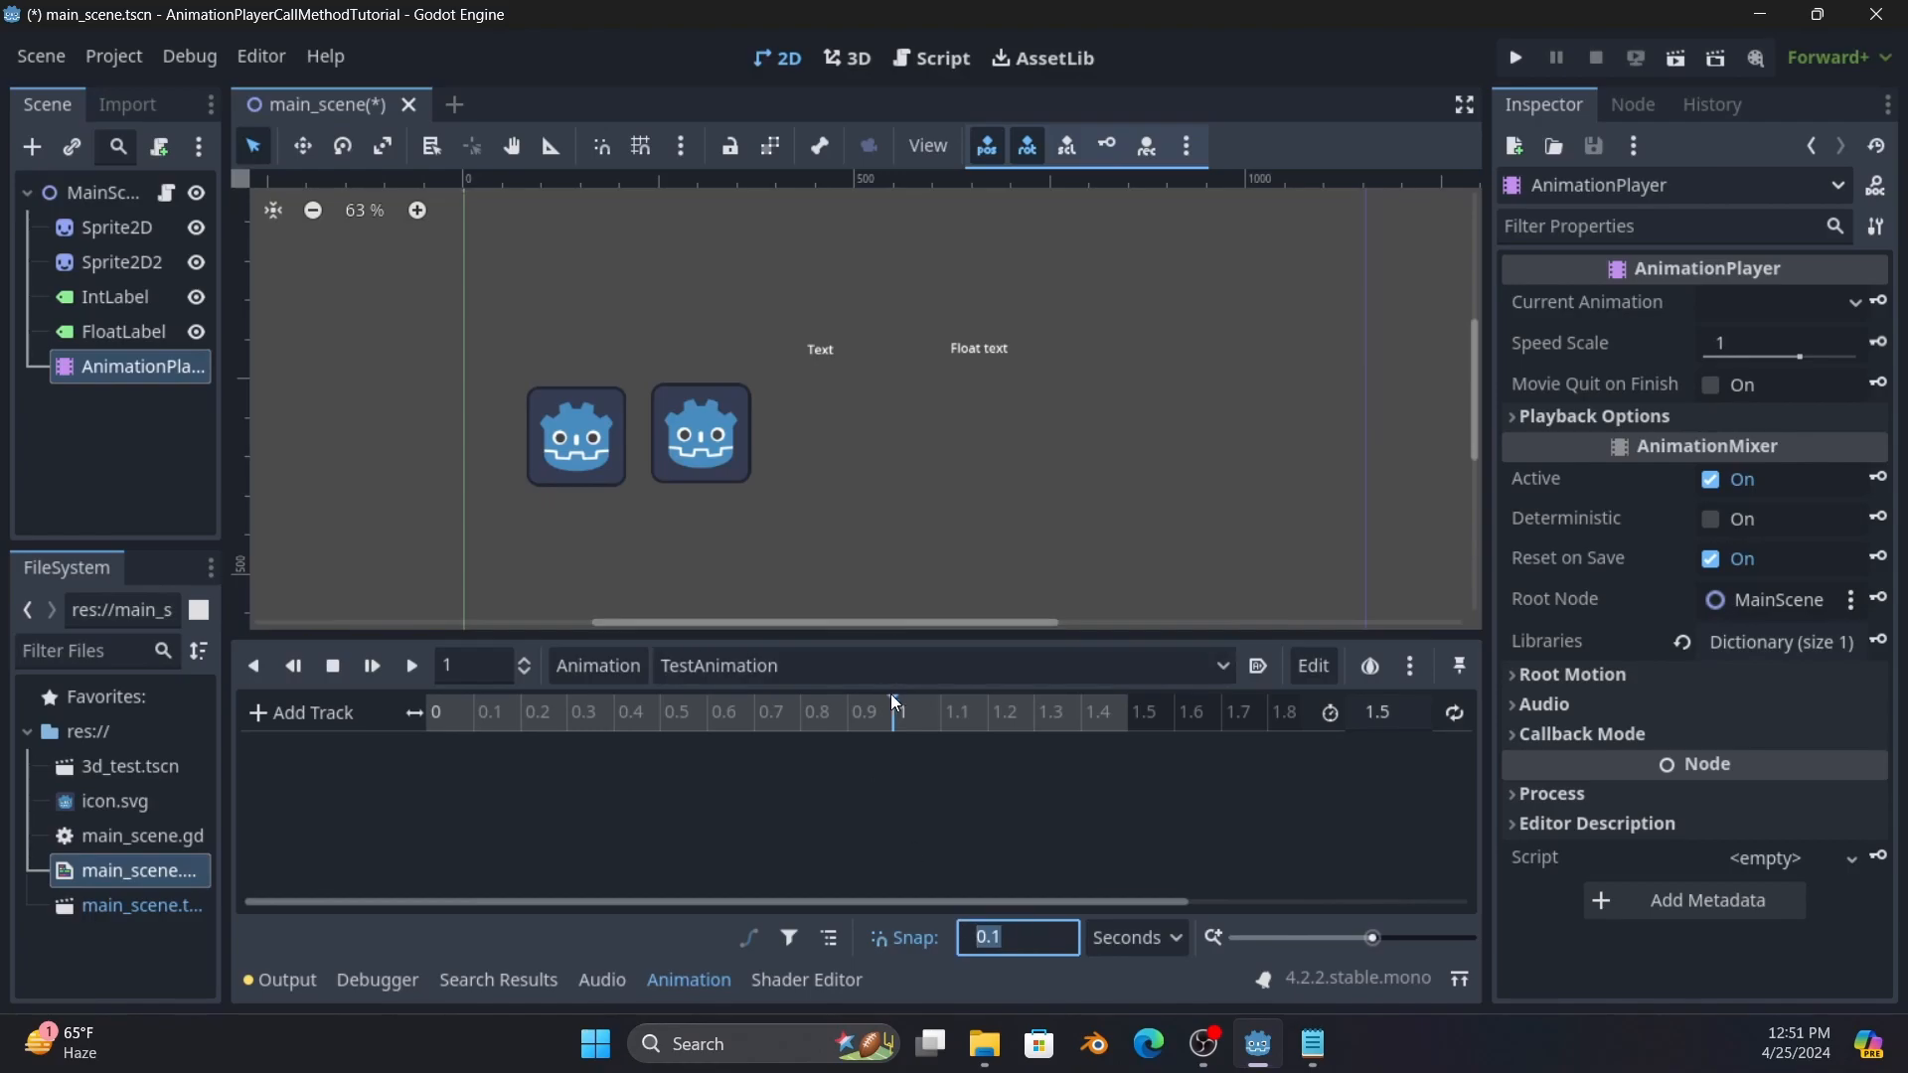
pyautogui.moveTo(931, 696); pyautogui.dragTo(805, 687)
# Insert a position key for Sprite2D at 0 seconds, creating a new position track with a RESET track and without Bezier curves.
pyautogui.click(121, 229)
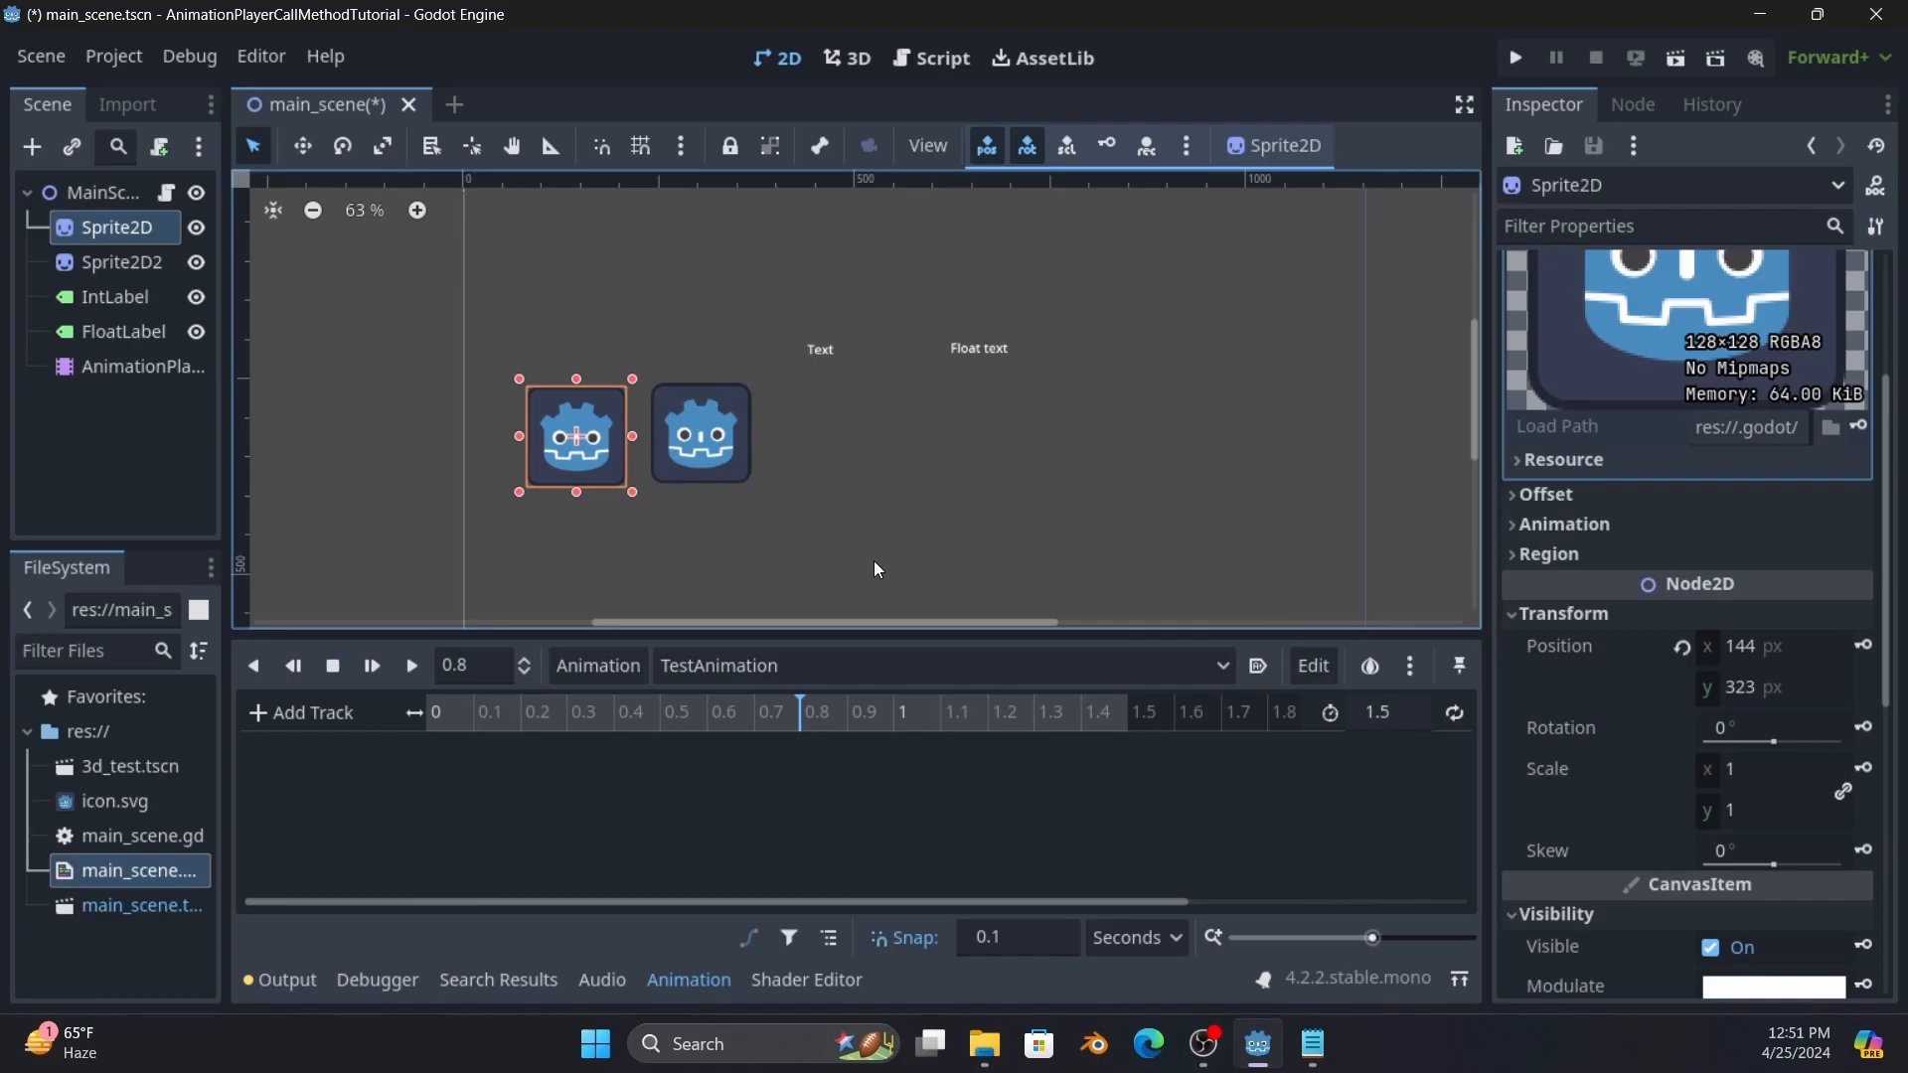
pyautogui.click(429, 692)
pyautogui.click(432, 704)
pyautogui.click(1864, 646)
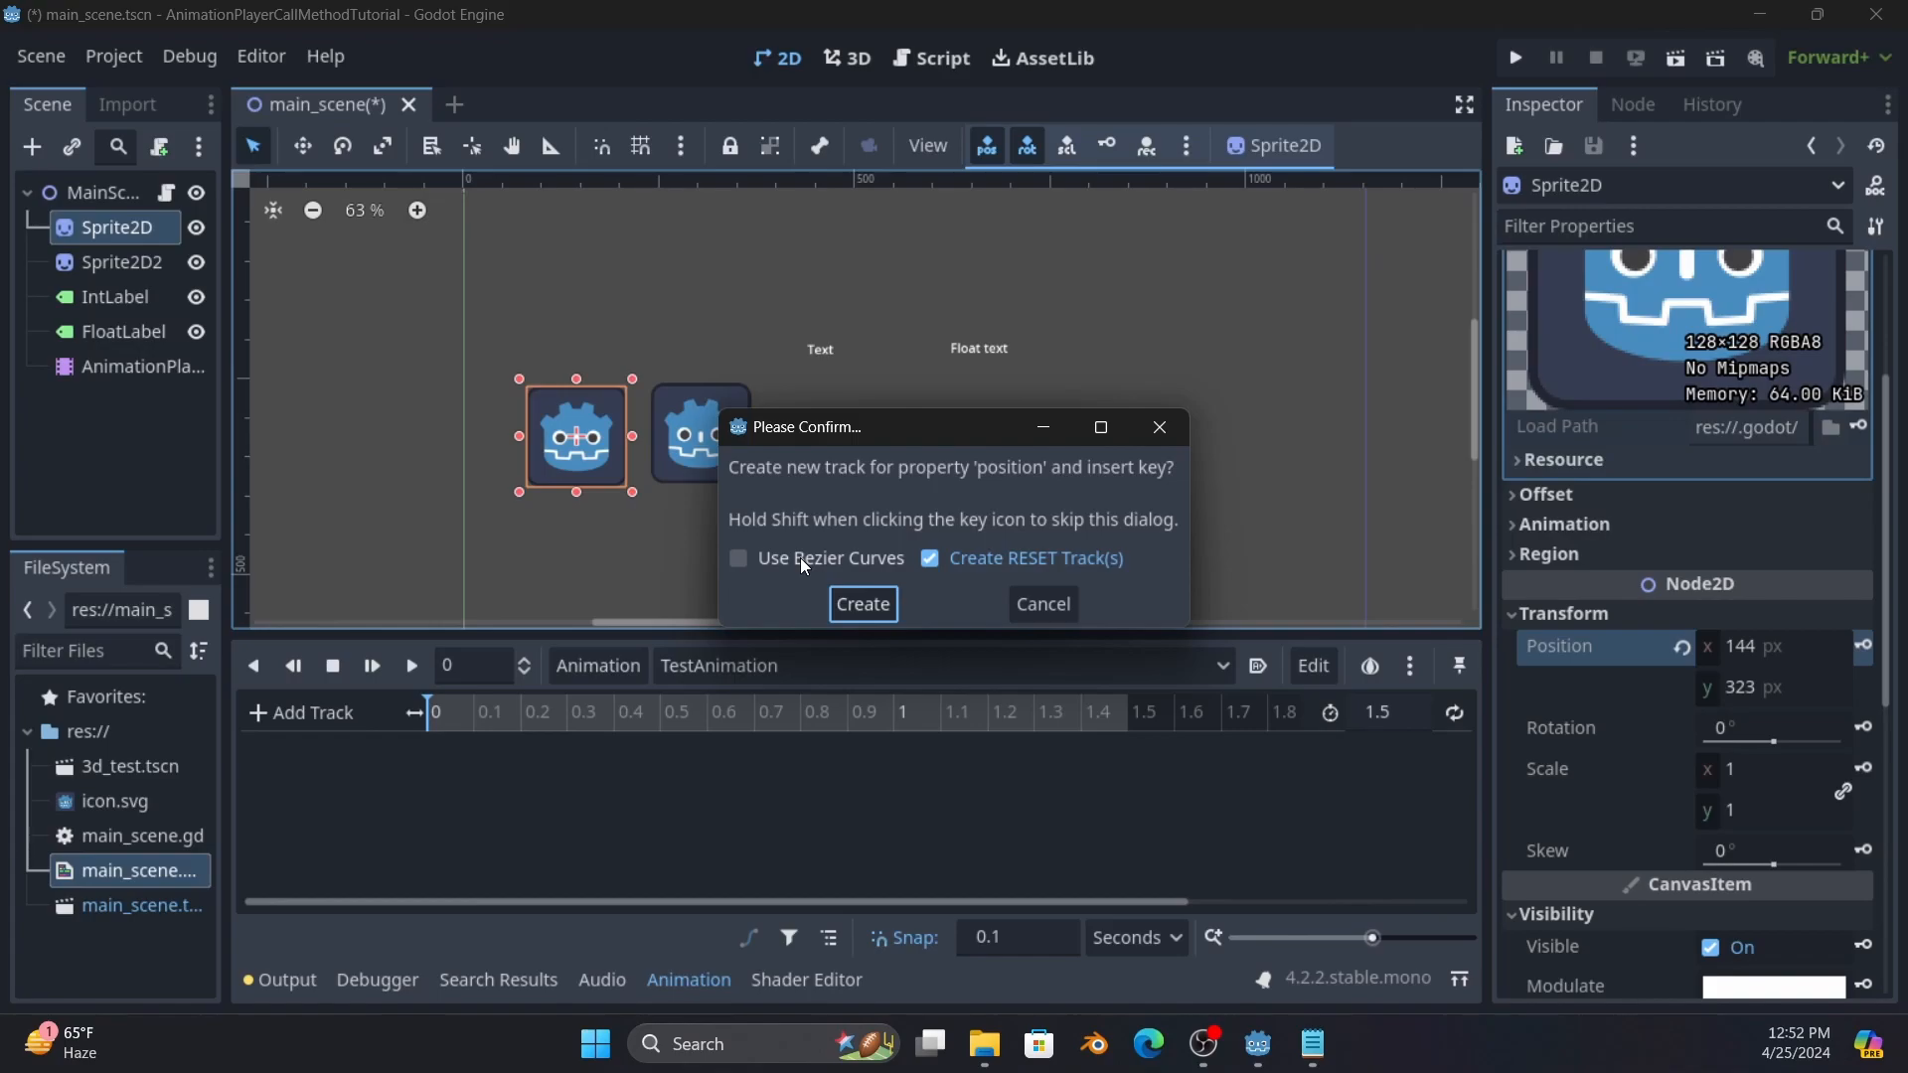
pyautogui.click(878, 606)
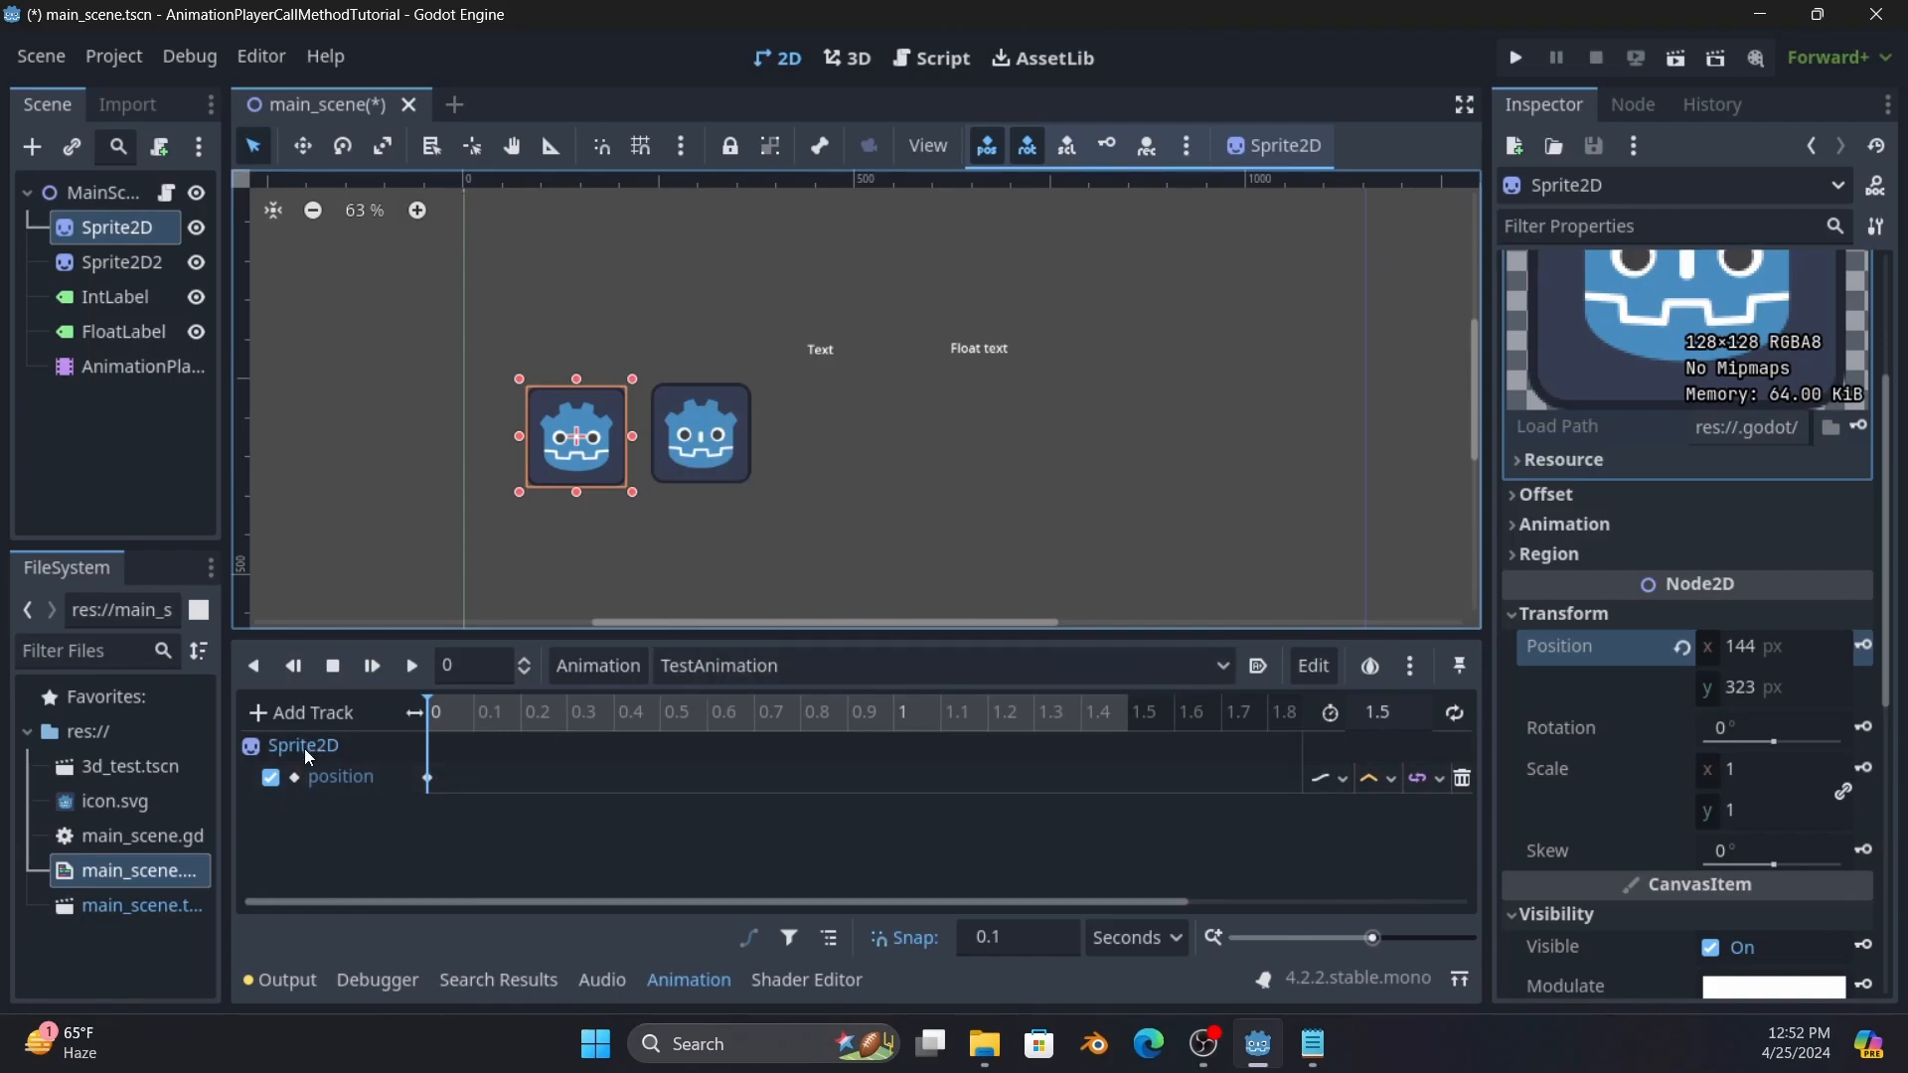
pyautogui.doubleClick(344, 777)
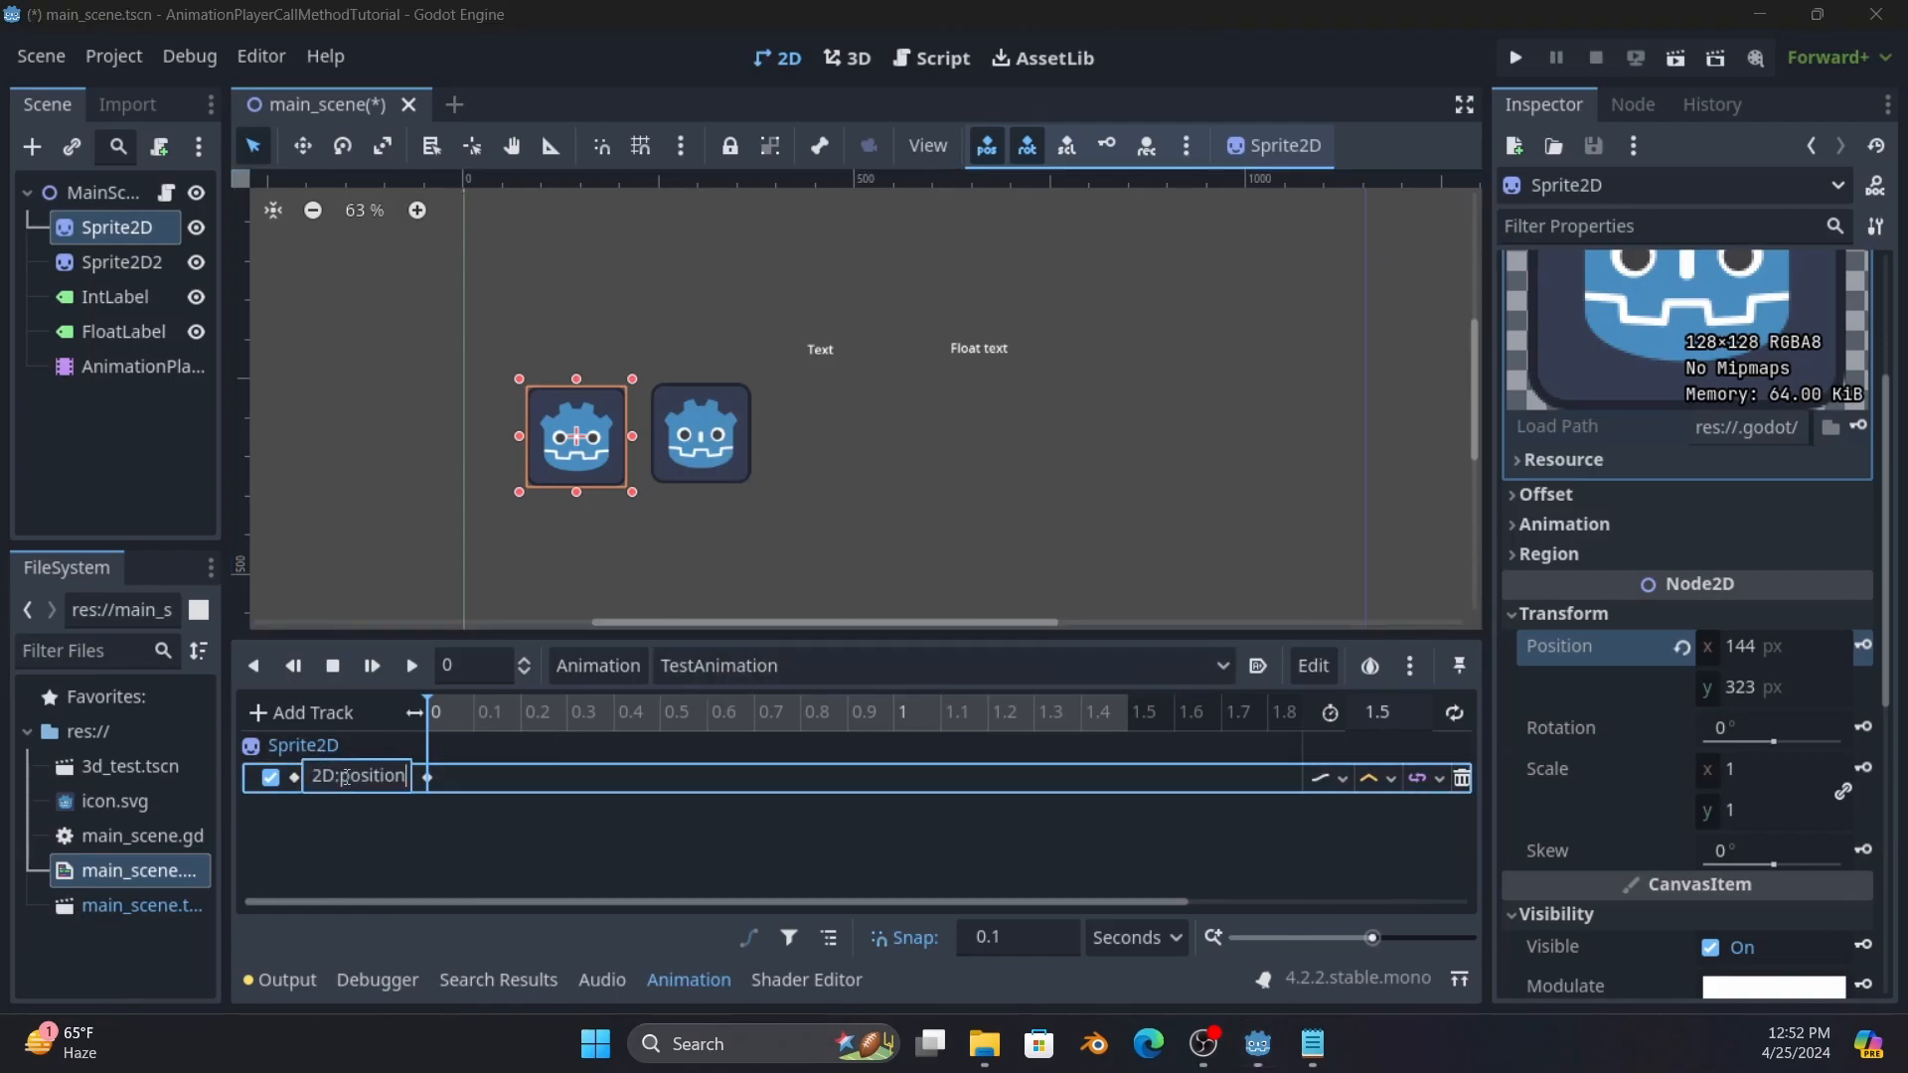
pyautogui.click(362, 843)
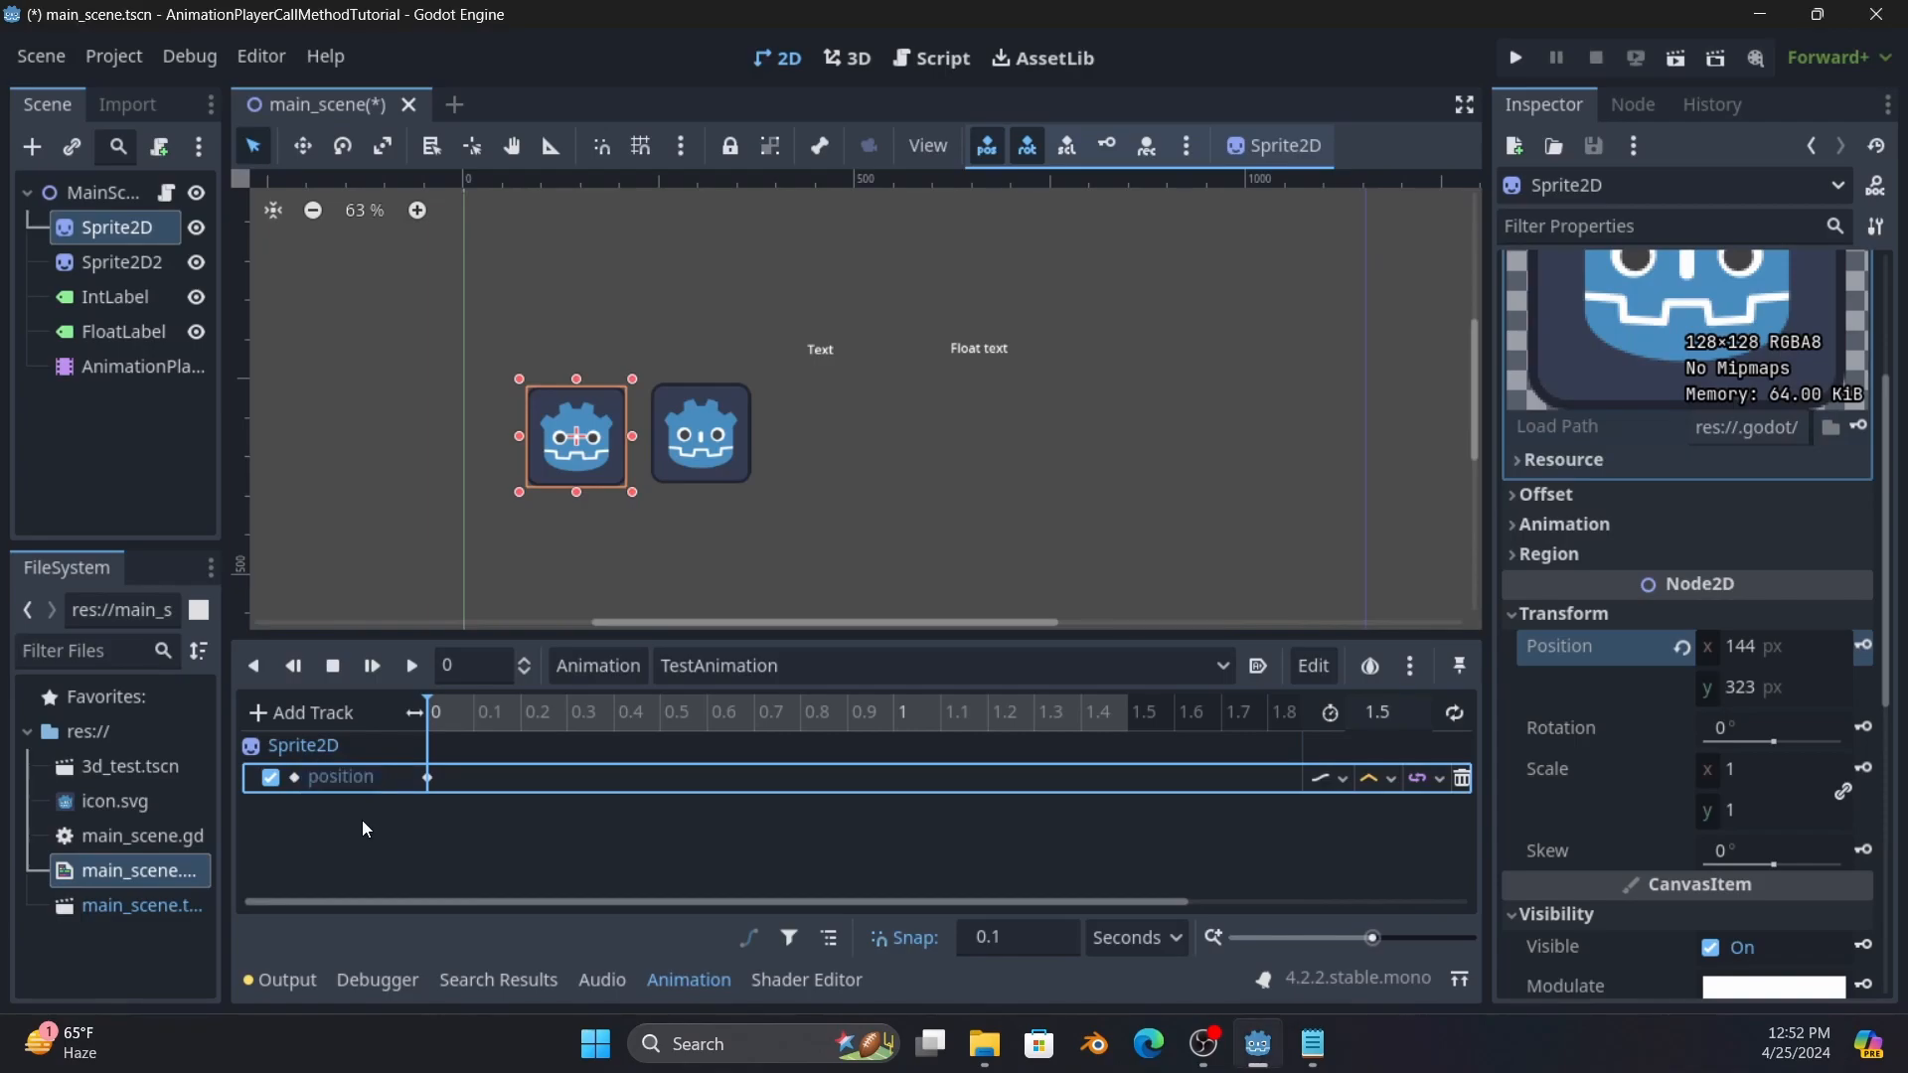
pyautogui.click(429, 780)
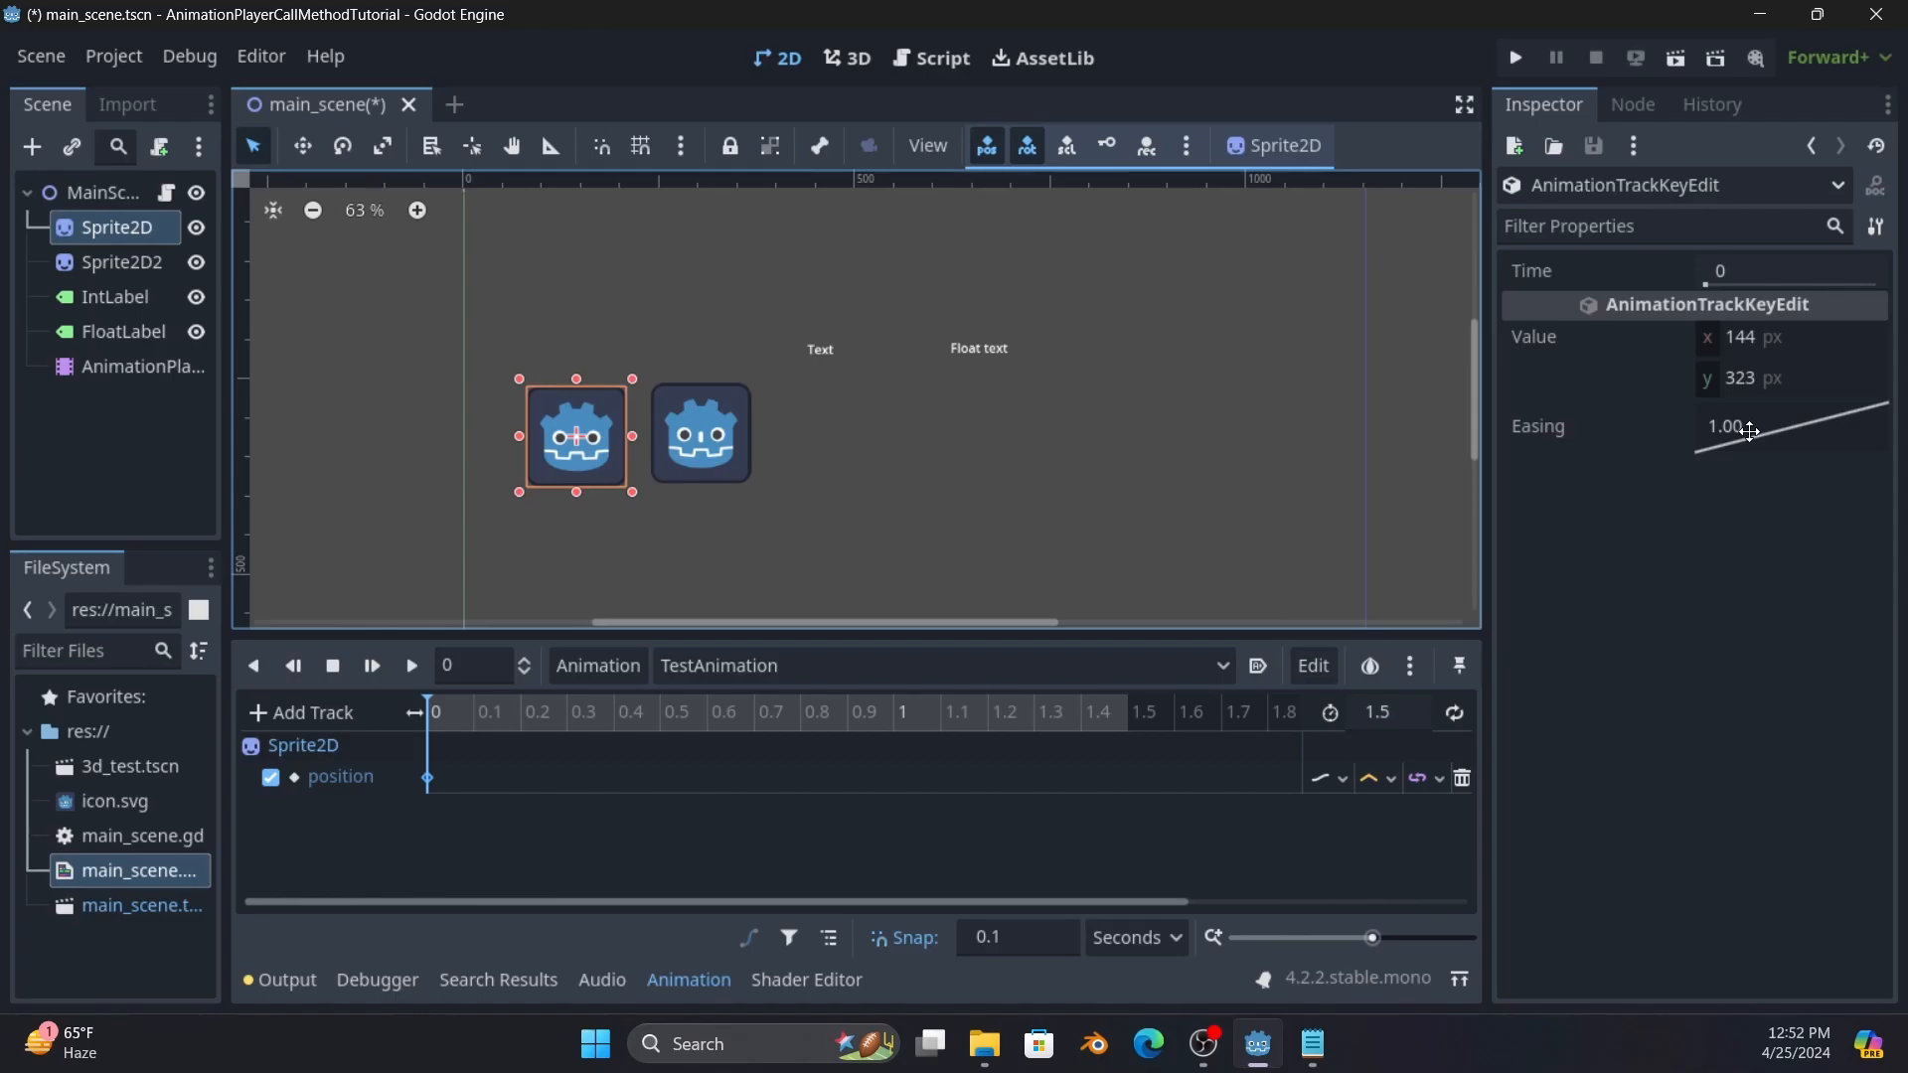
# Move the animation playhead to 1.5 seconds and show the properties of Sprite2D.
pyautogui.click(1128, 711)
pyautogui.click(99, 225)
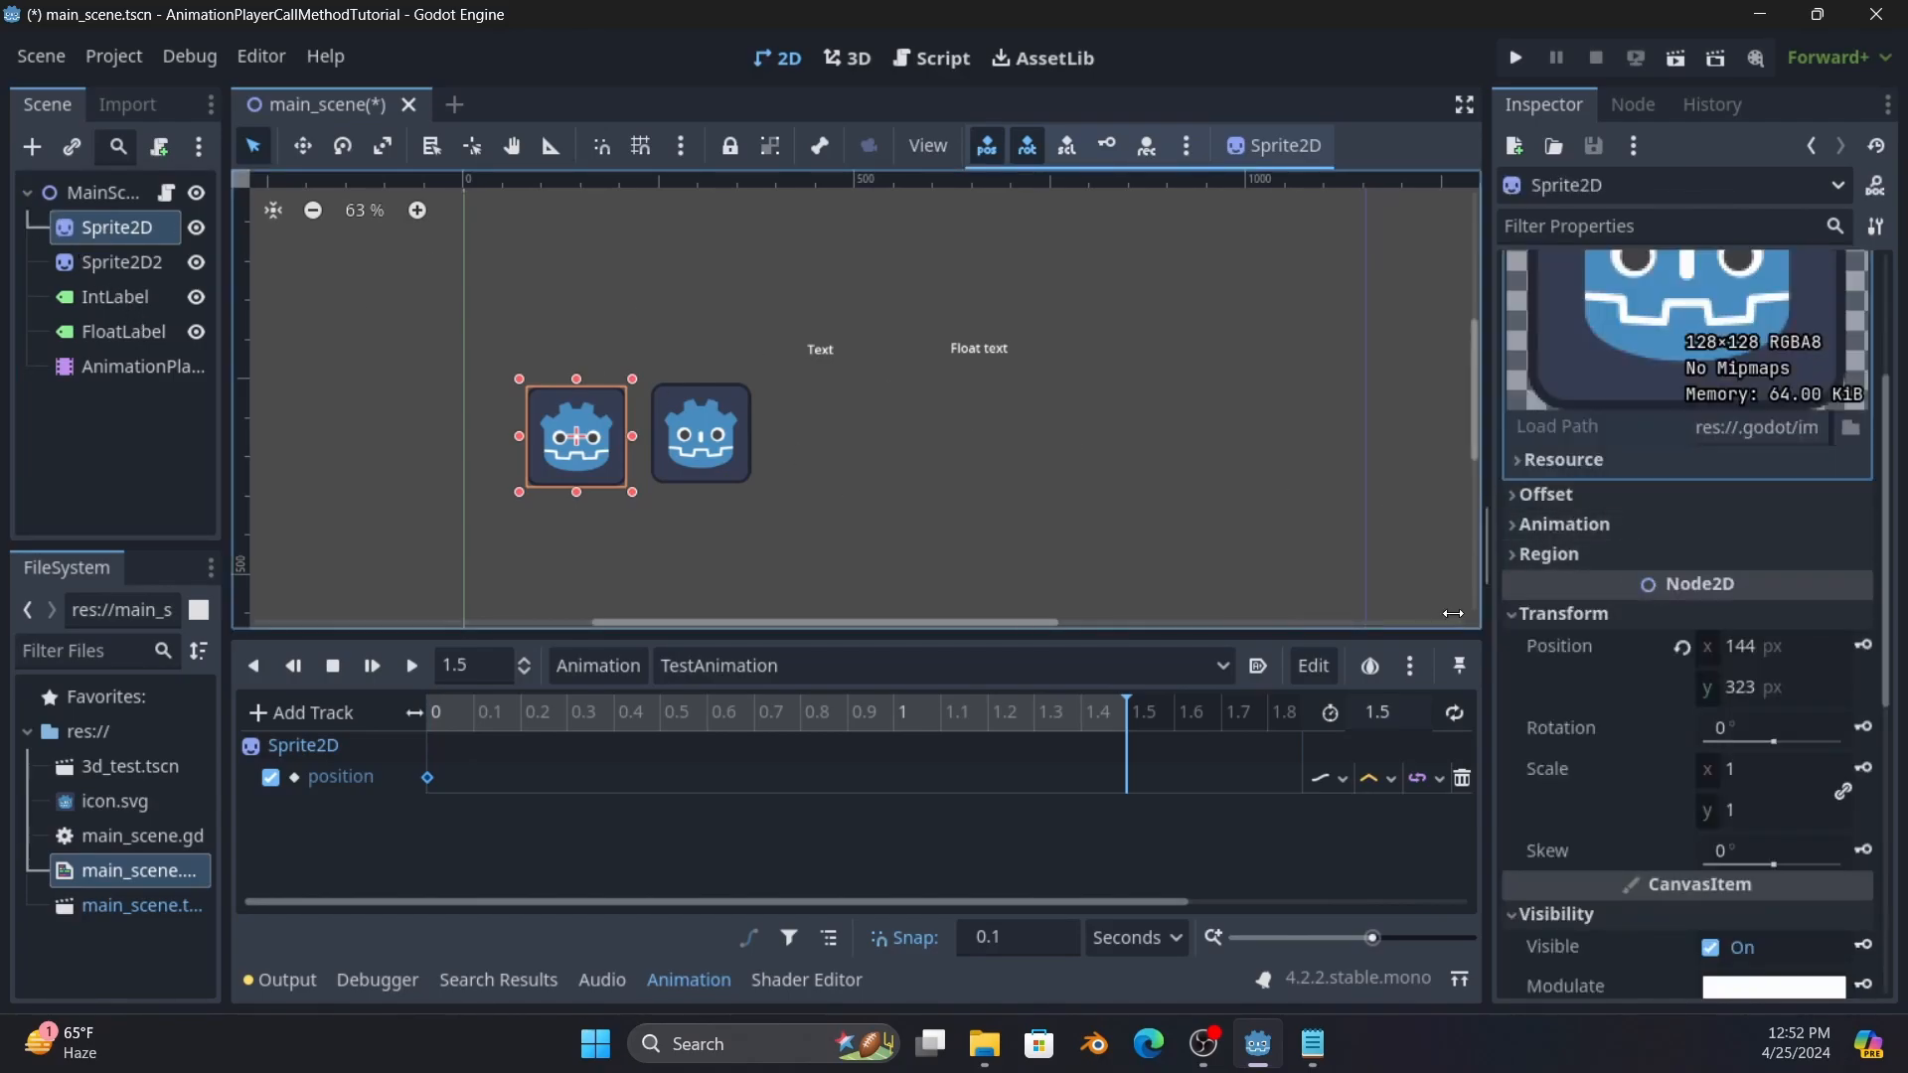
pyautogui.click(1777, 647)
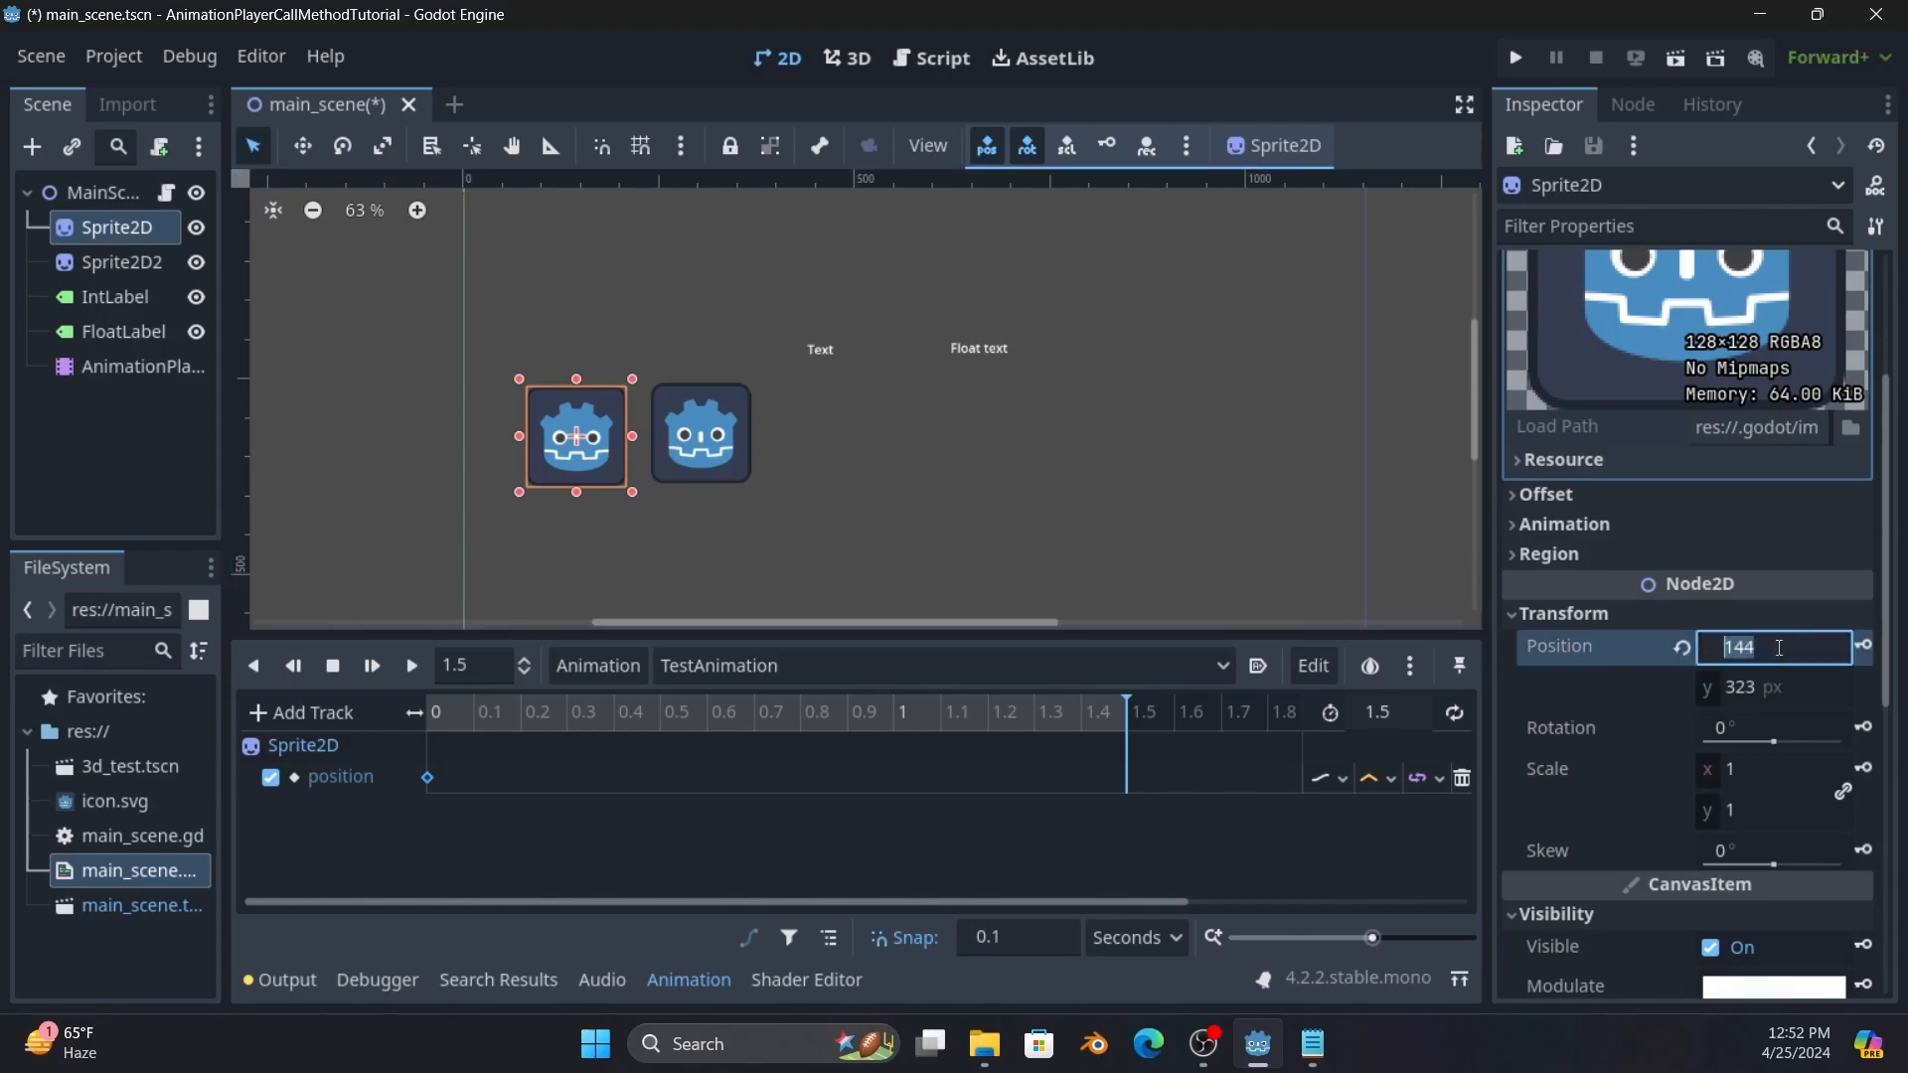
pyautogui.write('50')
pyautogui.press('Return')
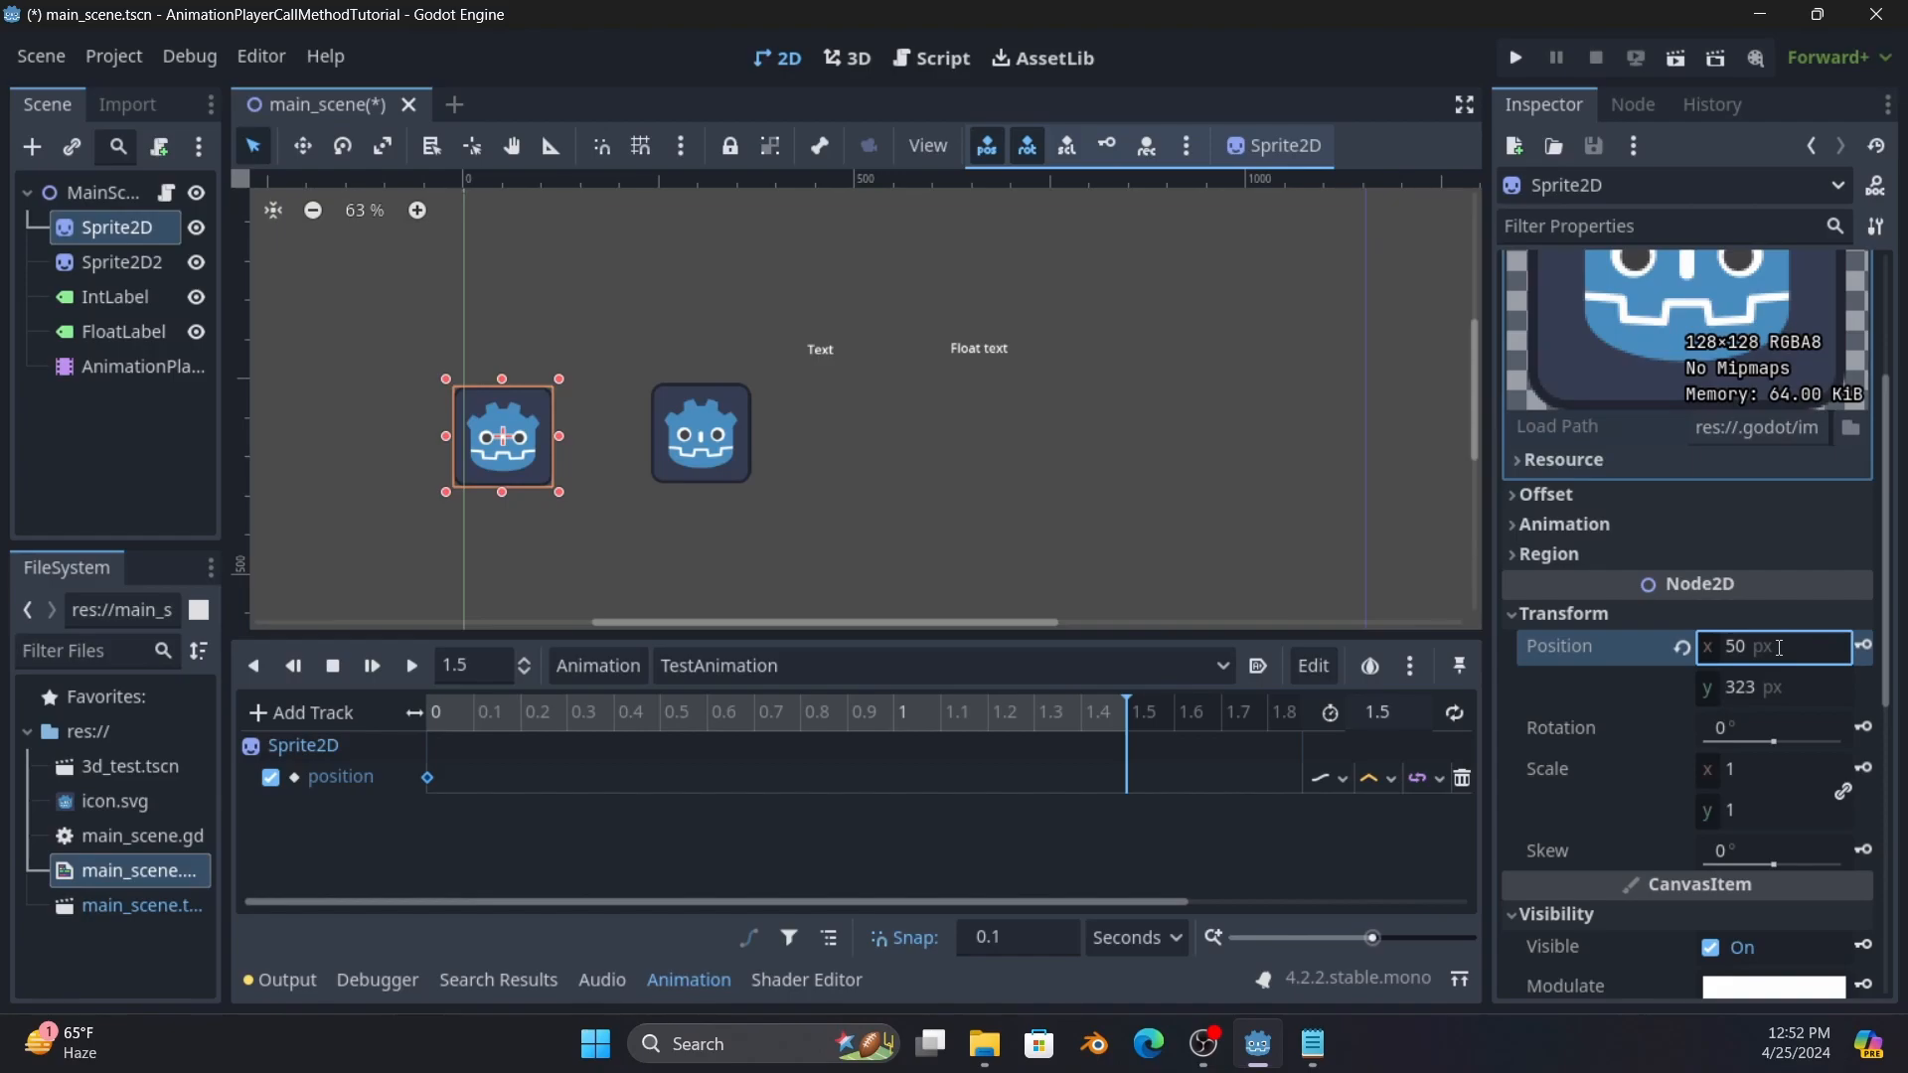
pyautogui.click(1786, 648)
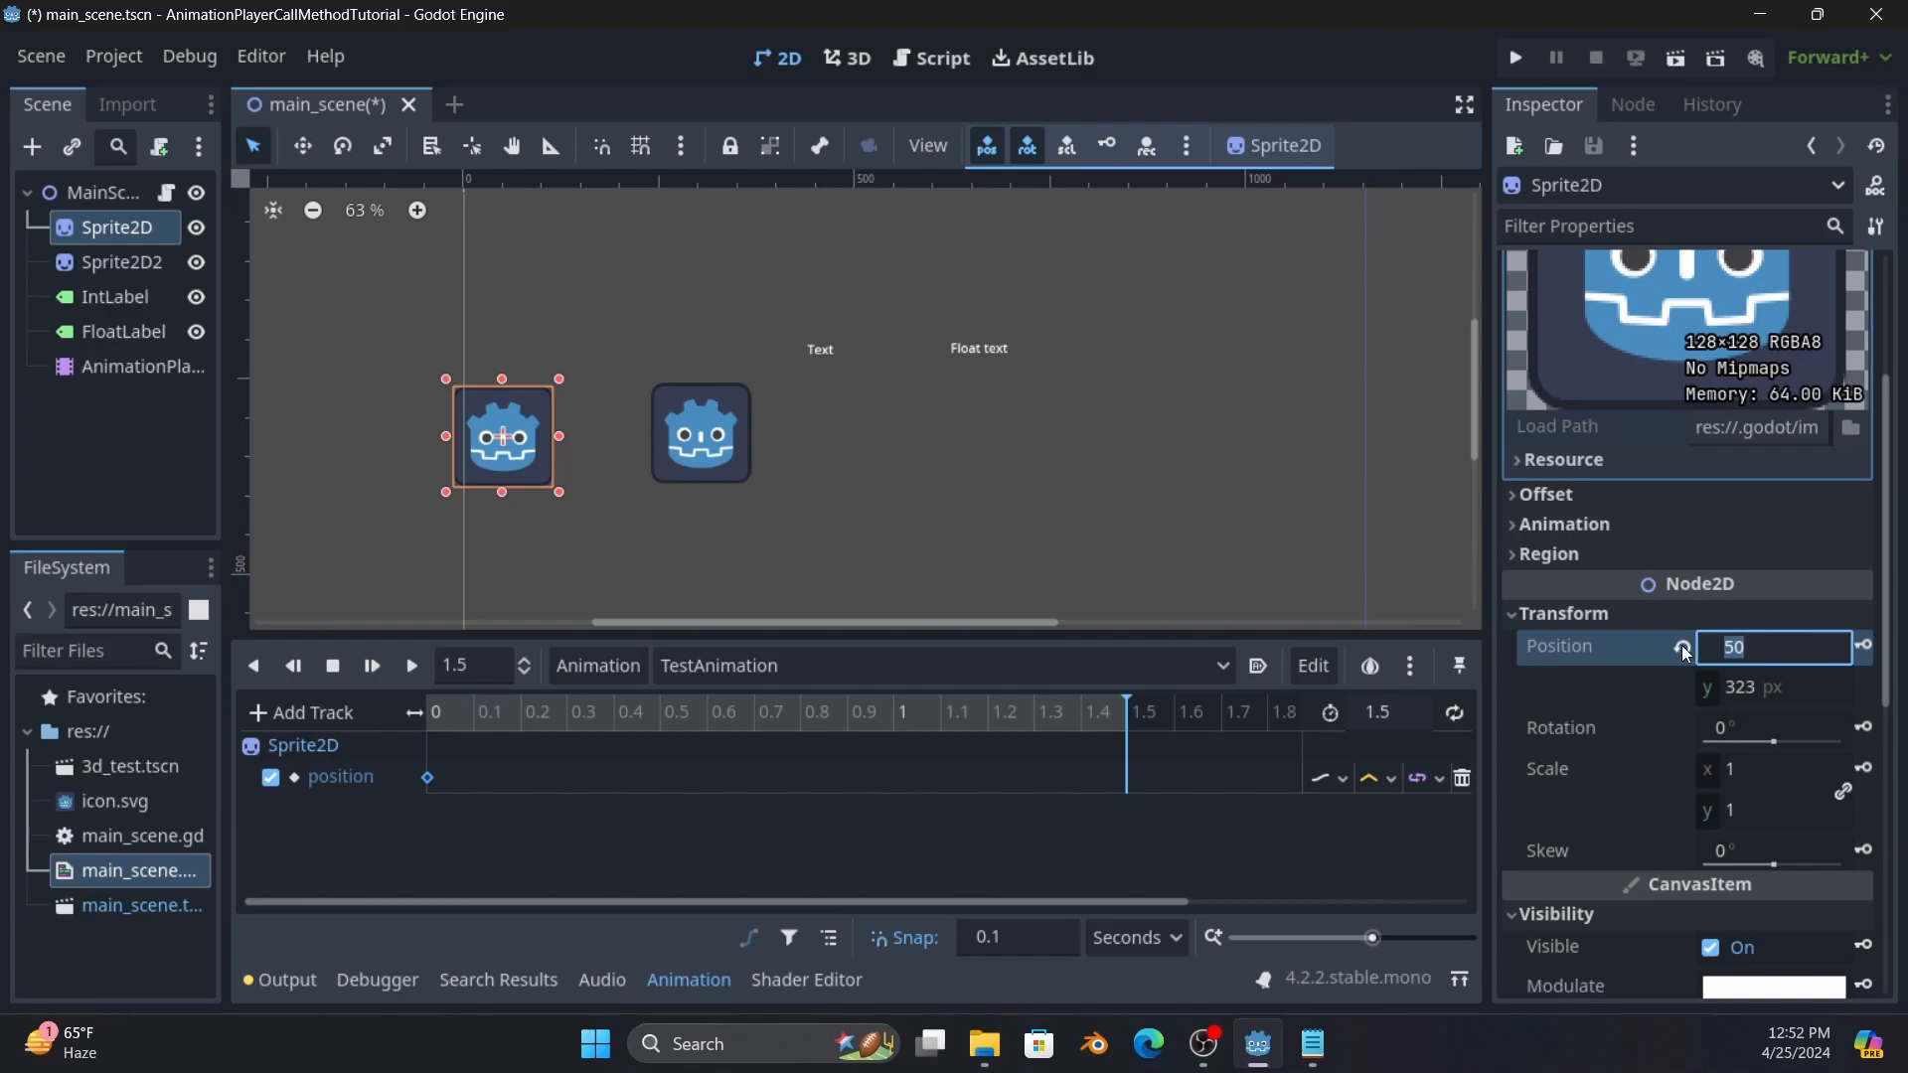
pyautogui.click(1682, 646)
pyautogui.hotkey('ctrl', 'z')
pyautogui.hotkey('ctrl', 'z')
pyautogui.click(1797, 684)
pyautogui.write('223')
pyautogui.press('Return')
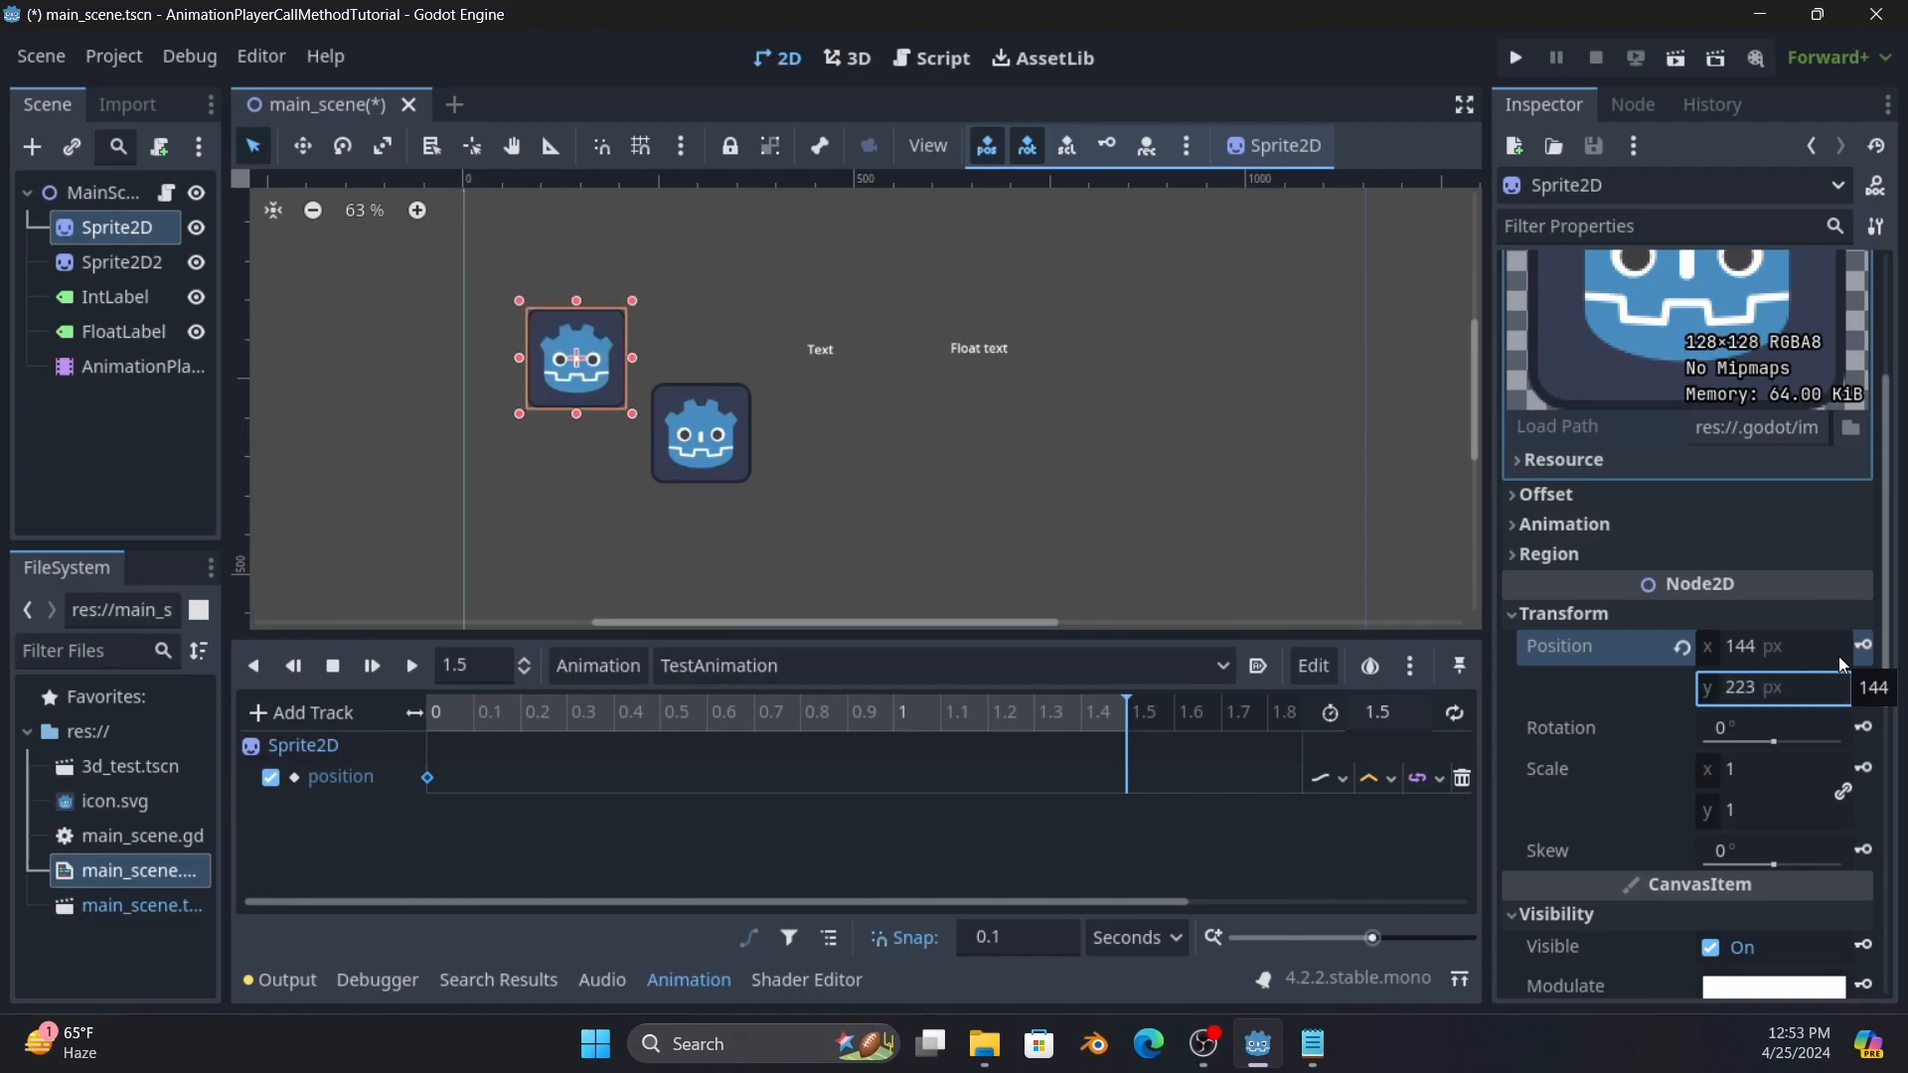
# Set Sprite2D's Y position to 123 px and insert a position key at 1.5 seconds.
pyautogui.click(1794, 686)
pyautogui.click(1796, 686)
pyautogui.press('Left')
pyautogui.press('Left')
pyautogui.press('BackSpace')
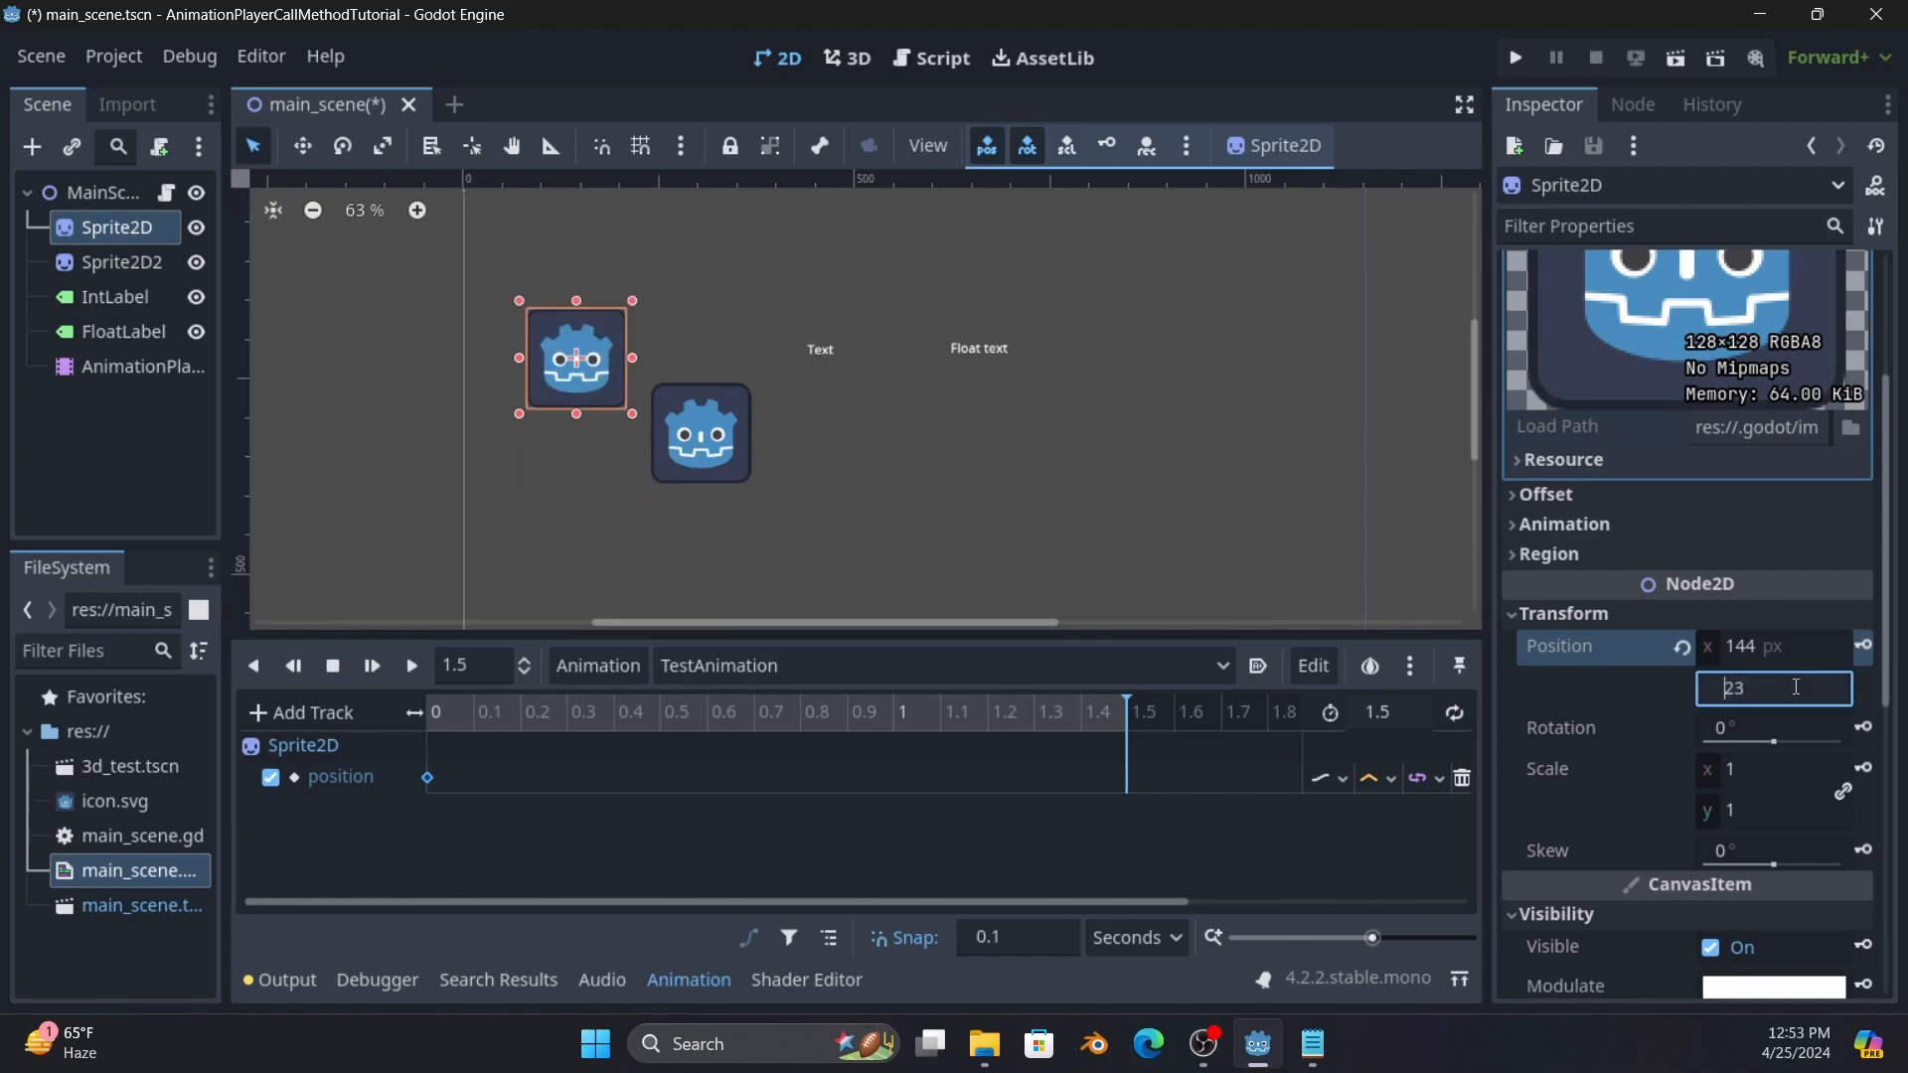
pyautogui.write('1')
pyautogui.press('Return')
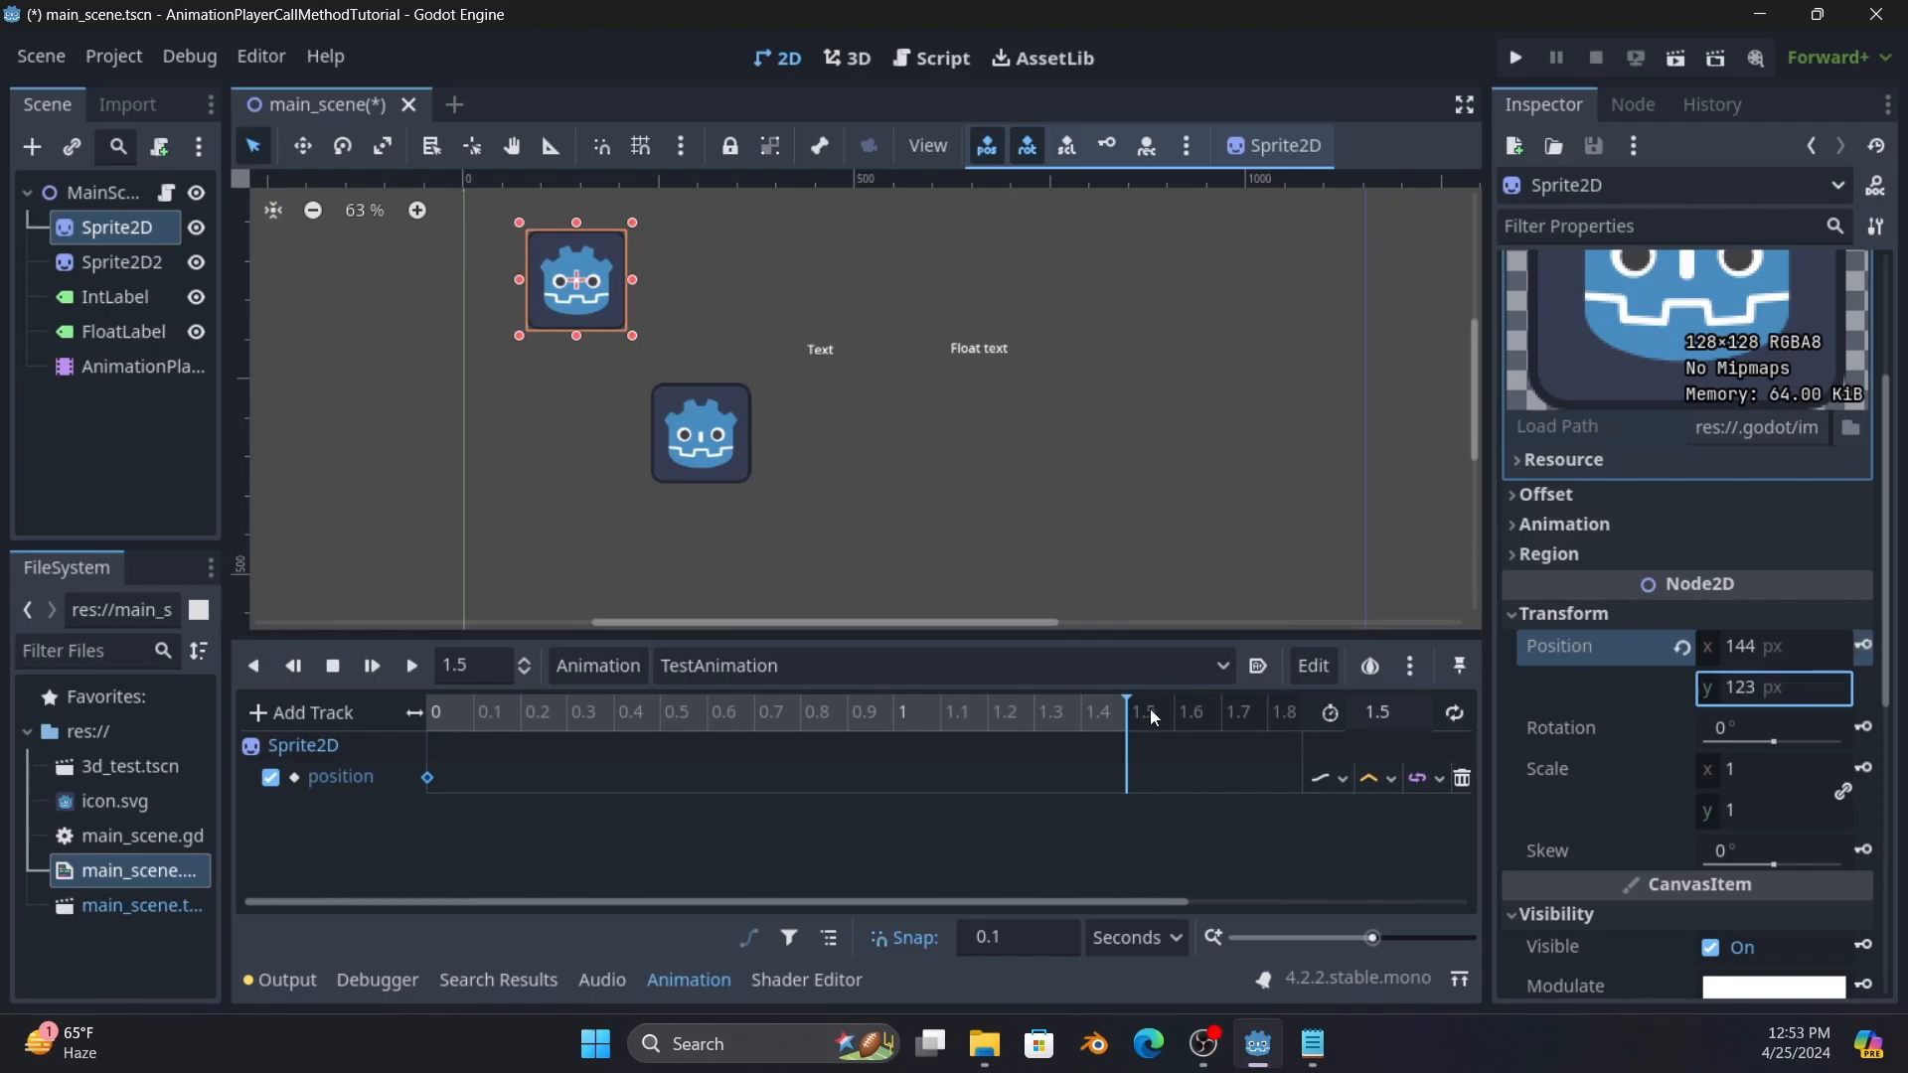
pyautogui.click(1867, 647)
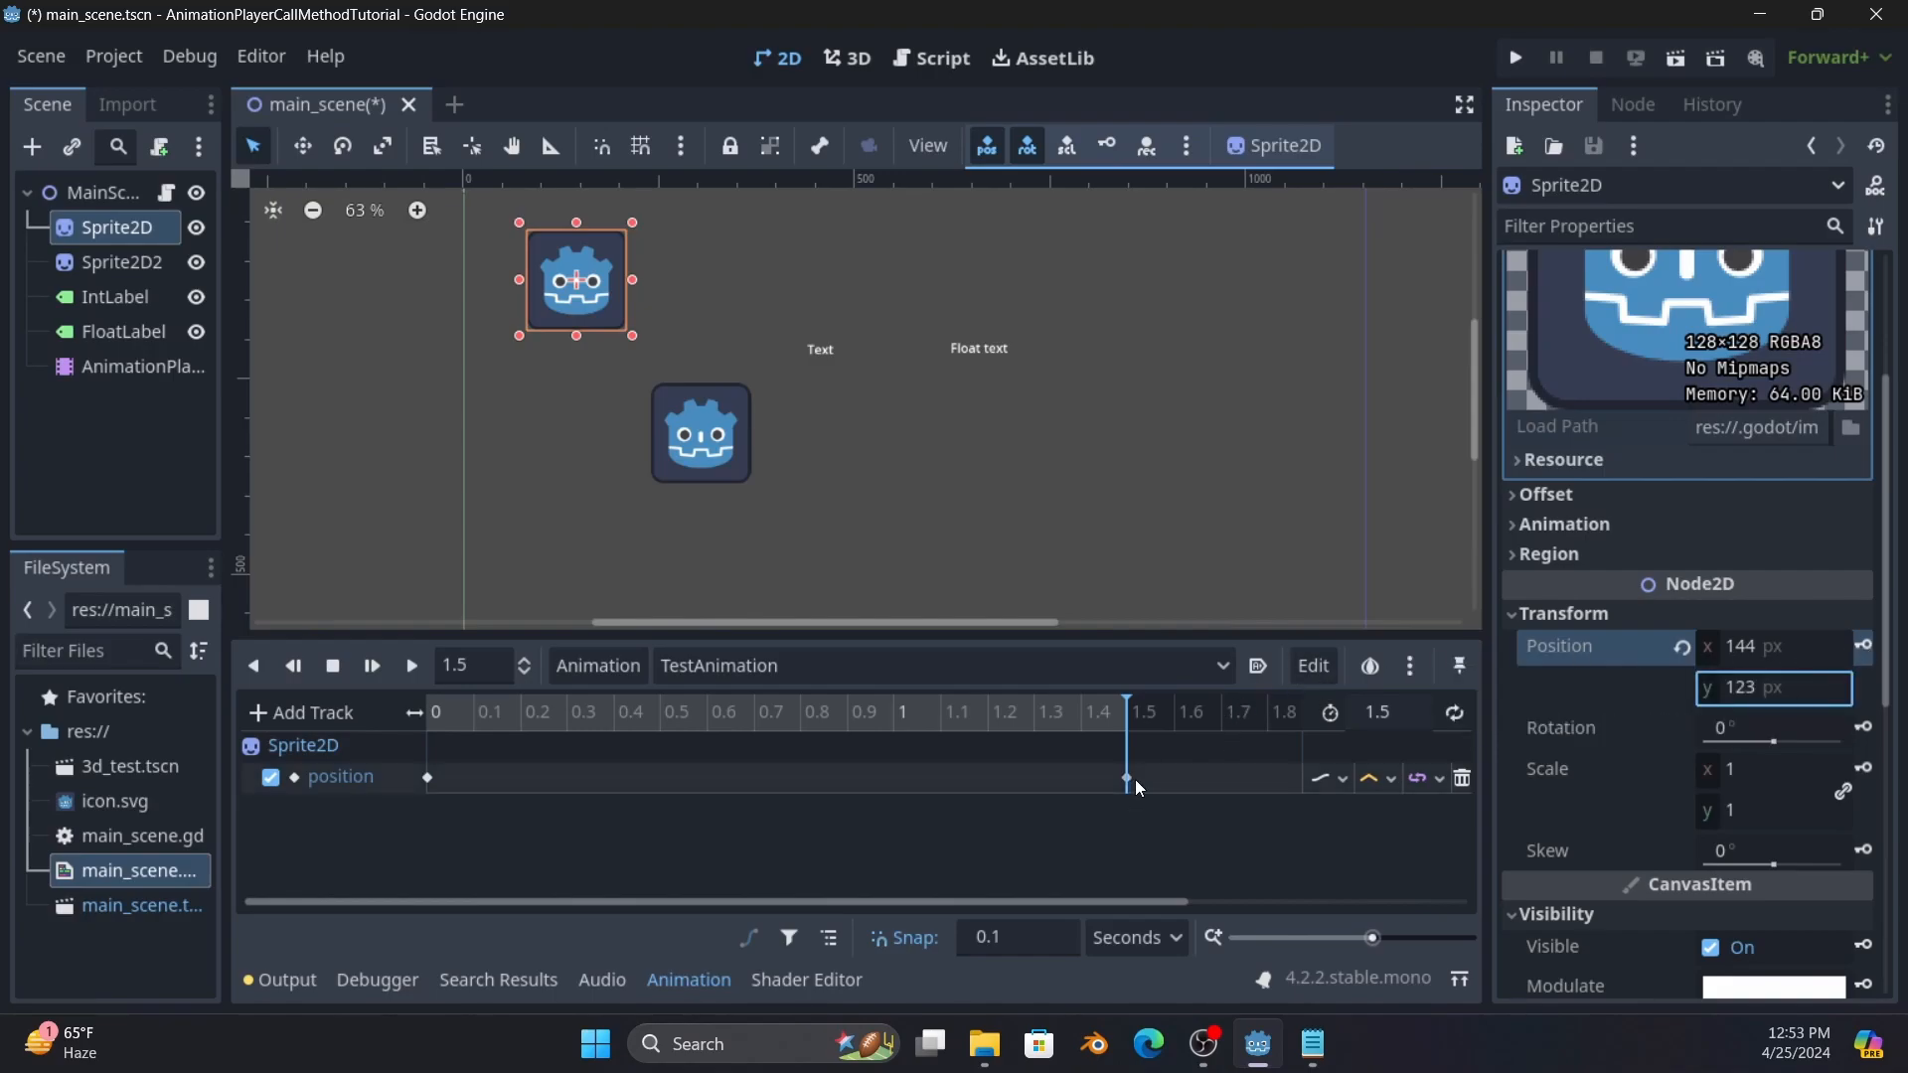
pyautogui.click(1134, 777)
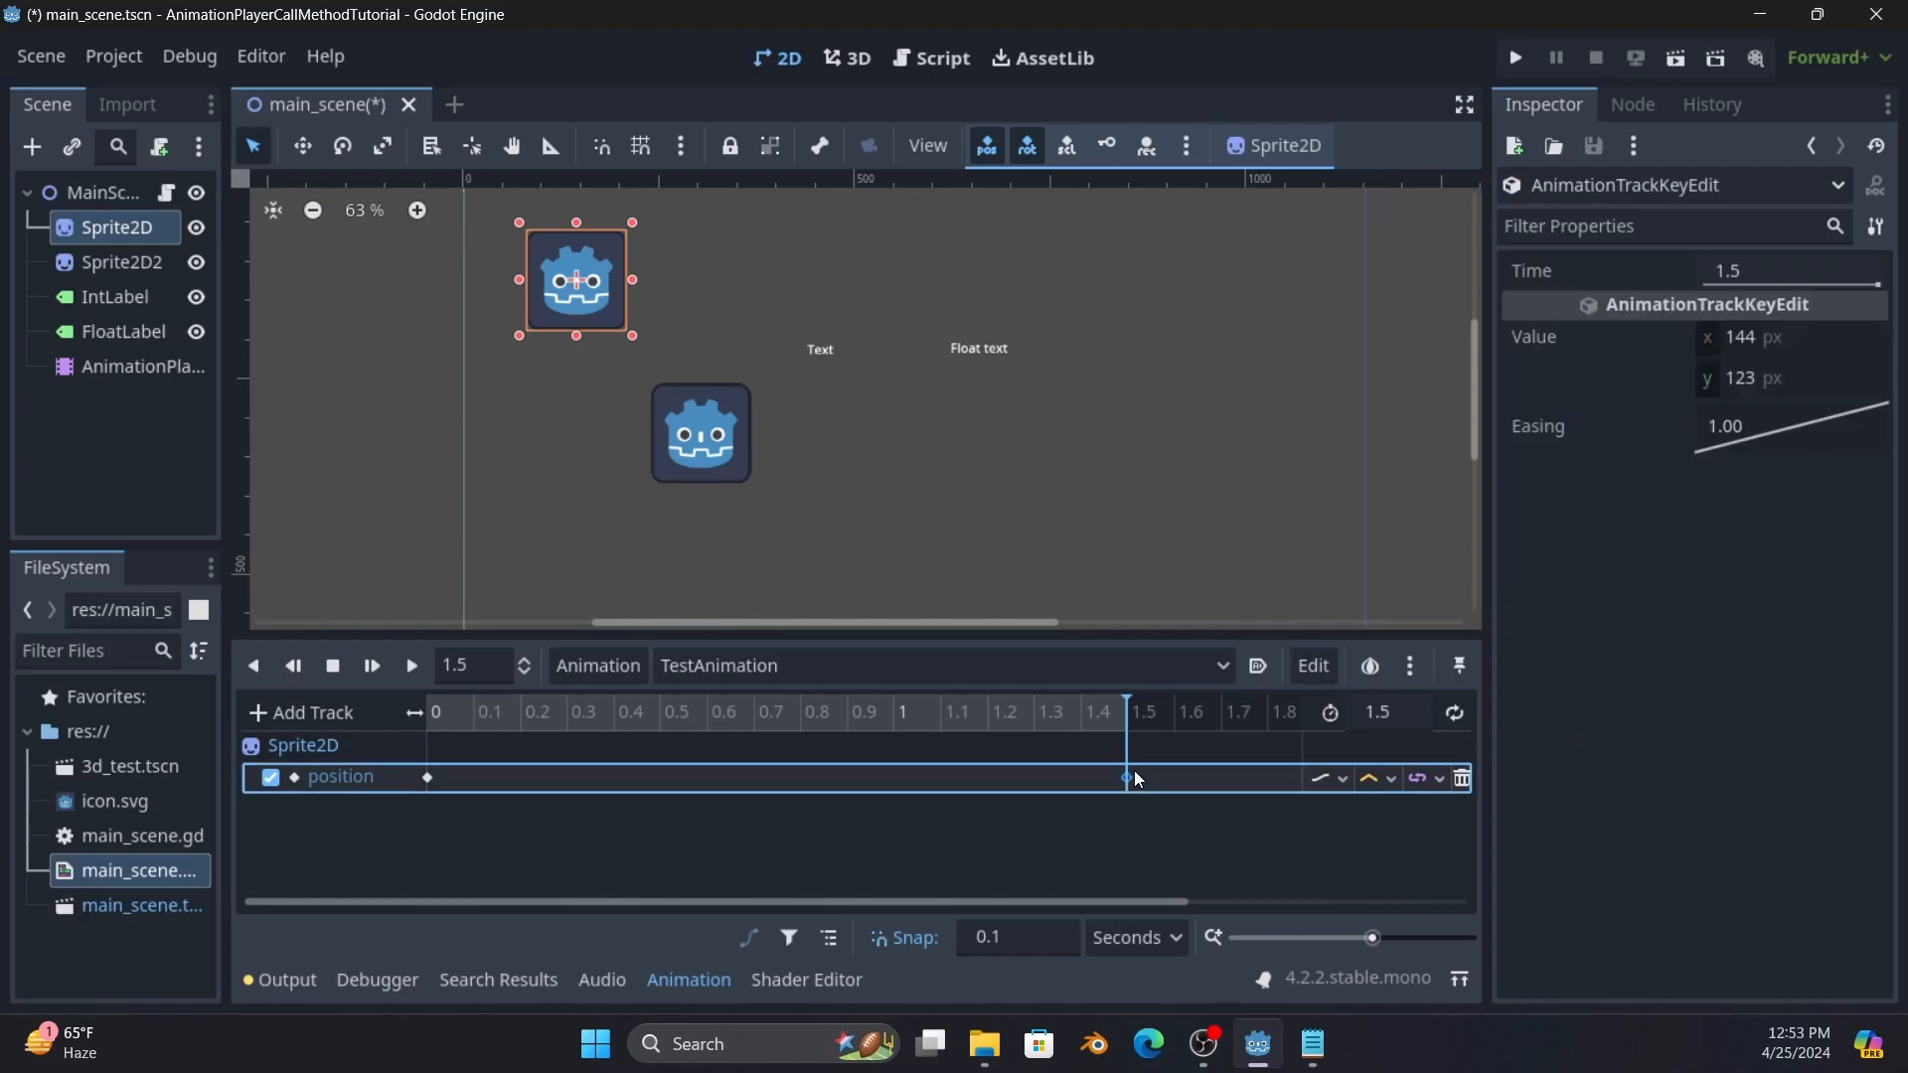
# Play TestAnimation from 0 seconds to preview the movement of Sprite2D.
pyautogui.click(437, 713)
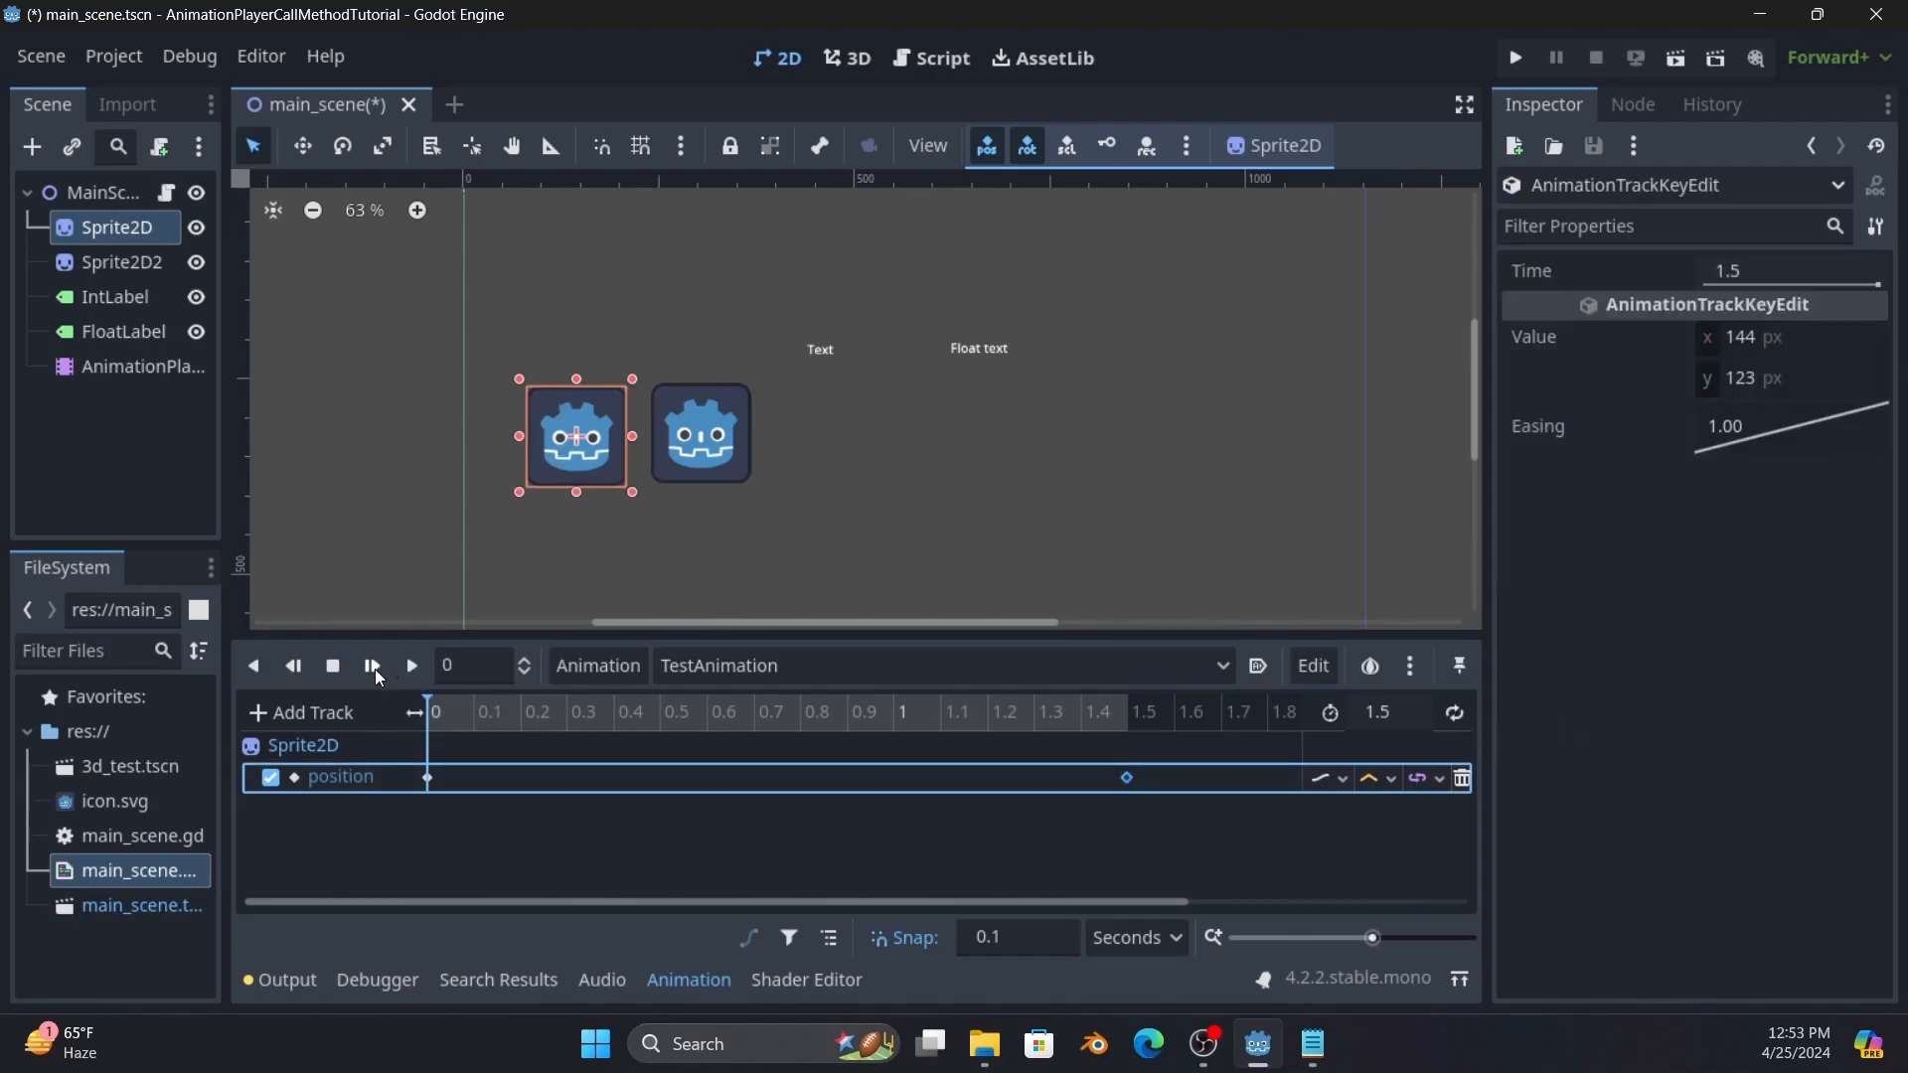
pyautogui.click(373, 668)
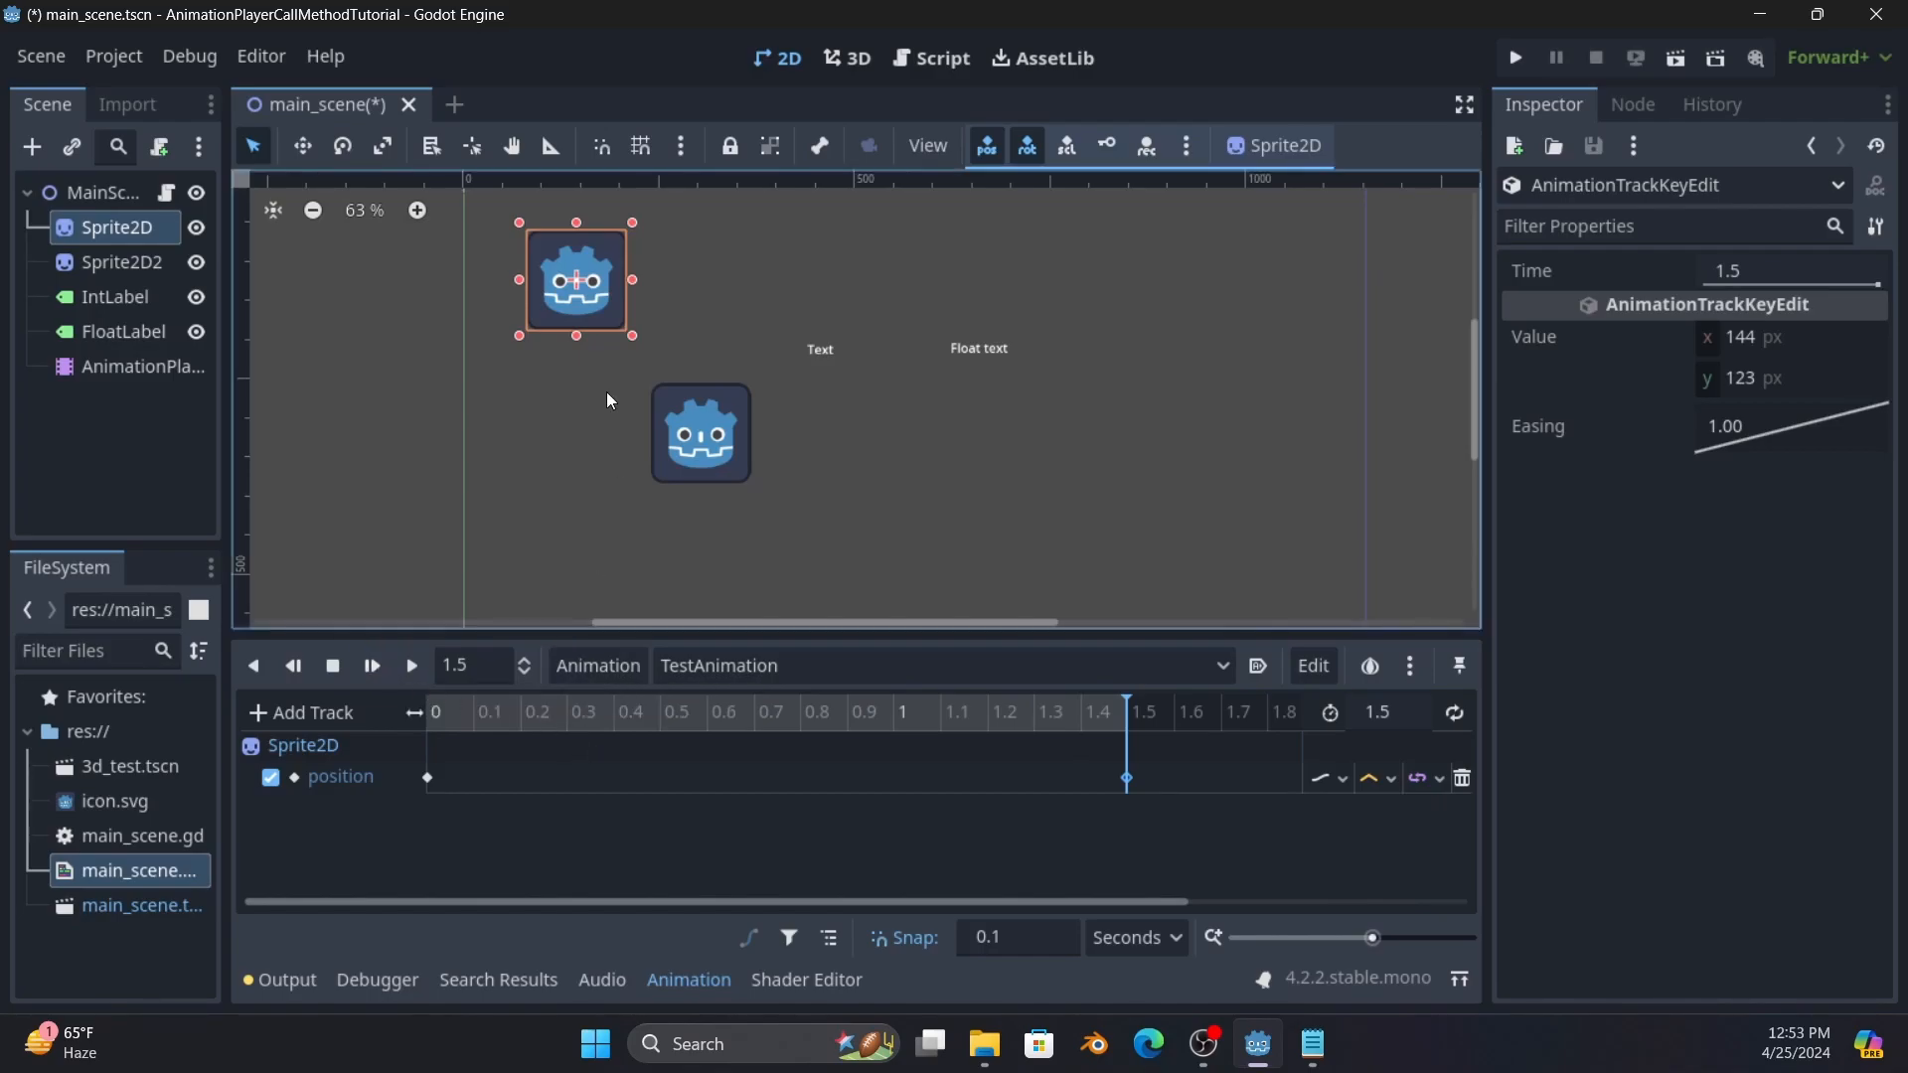
# Preview the animation with the position track's update mode set to Discrete, and restore the Continuous mode.
pyautogui.click(1321, 779)
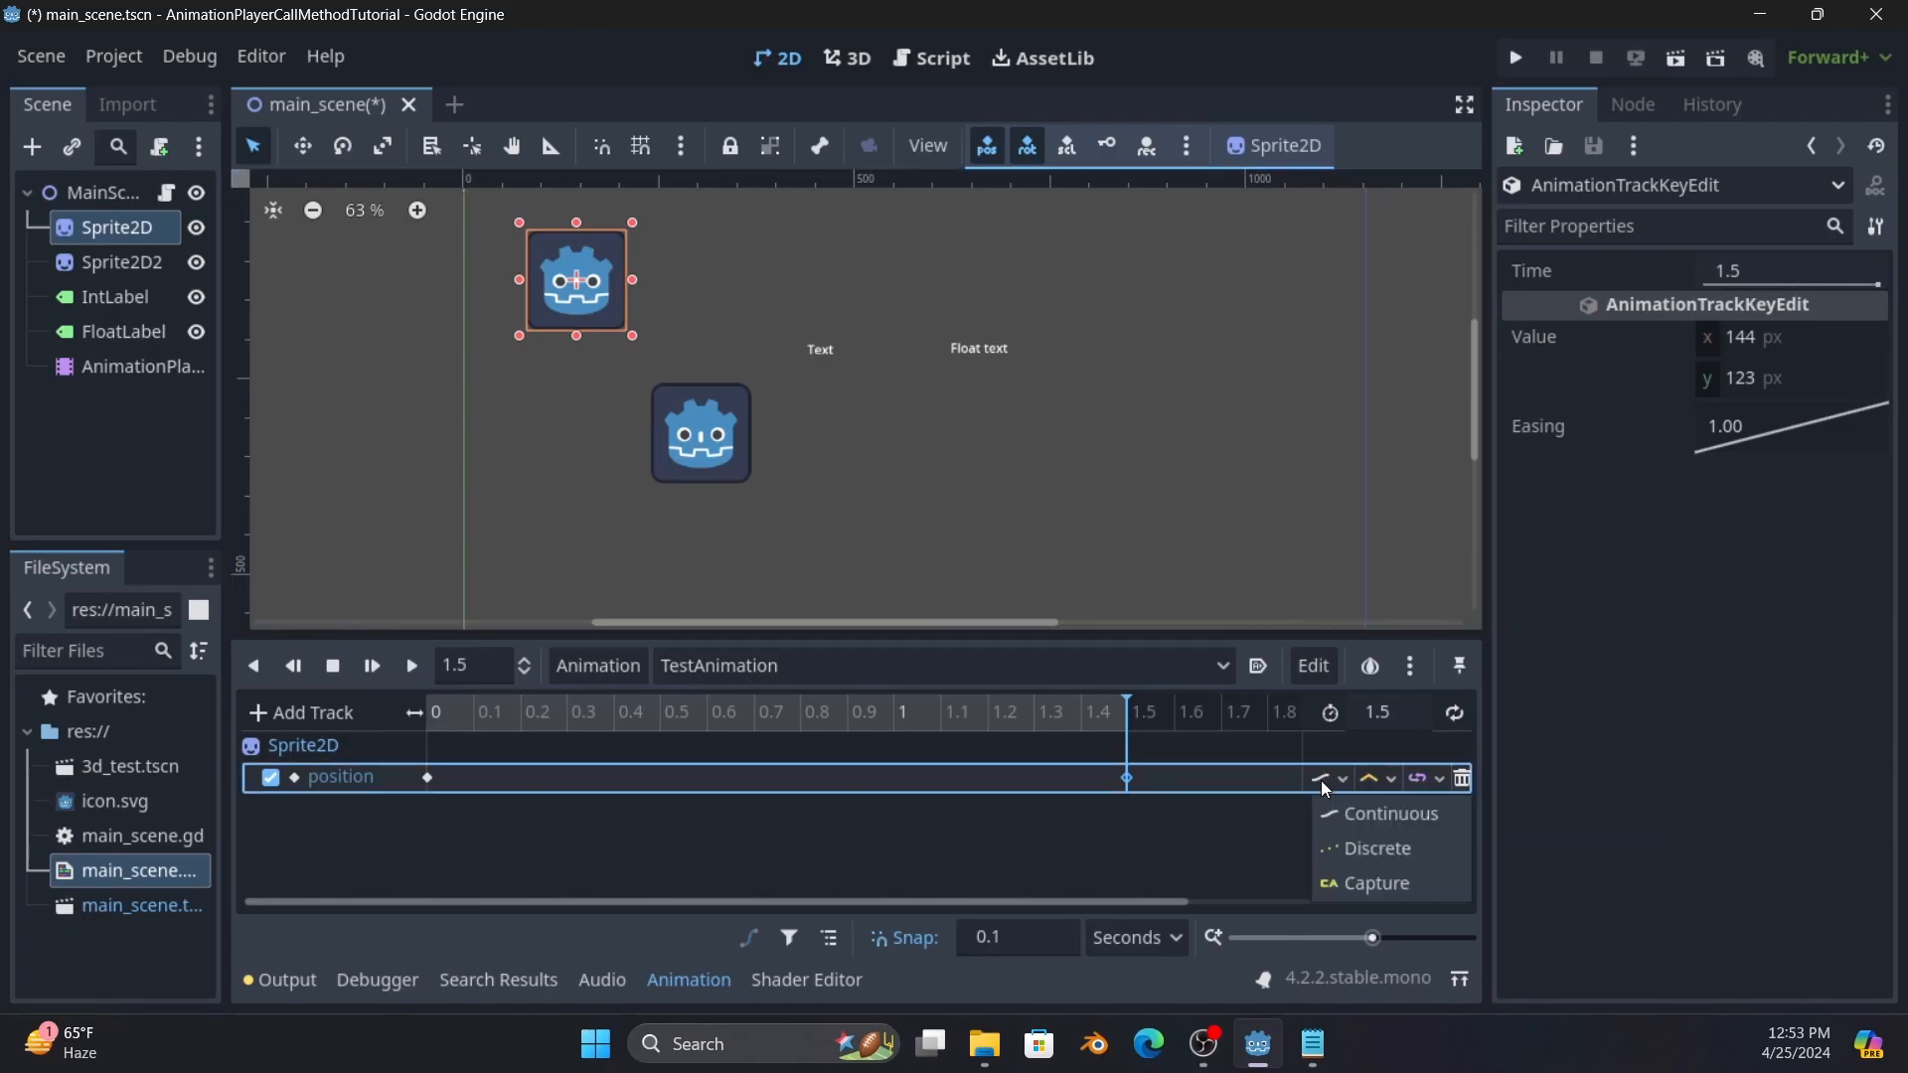
pyautogui.click(1341, 847)
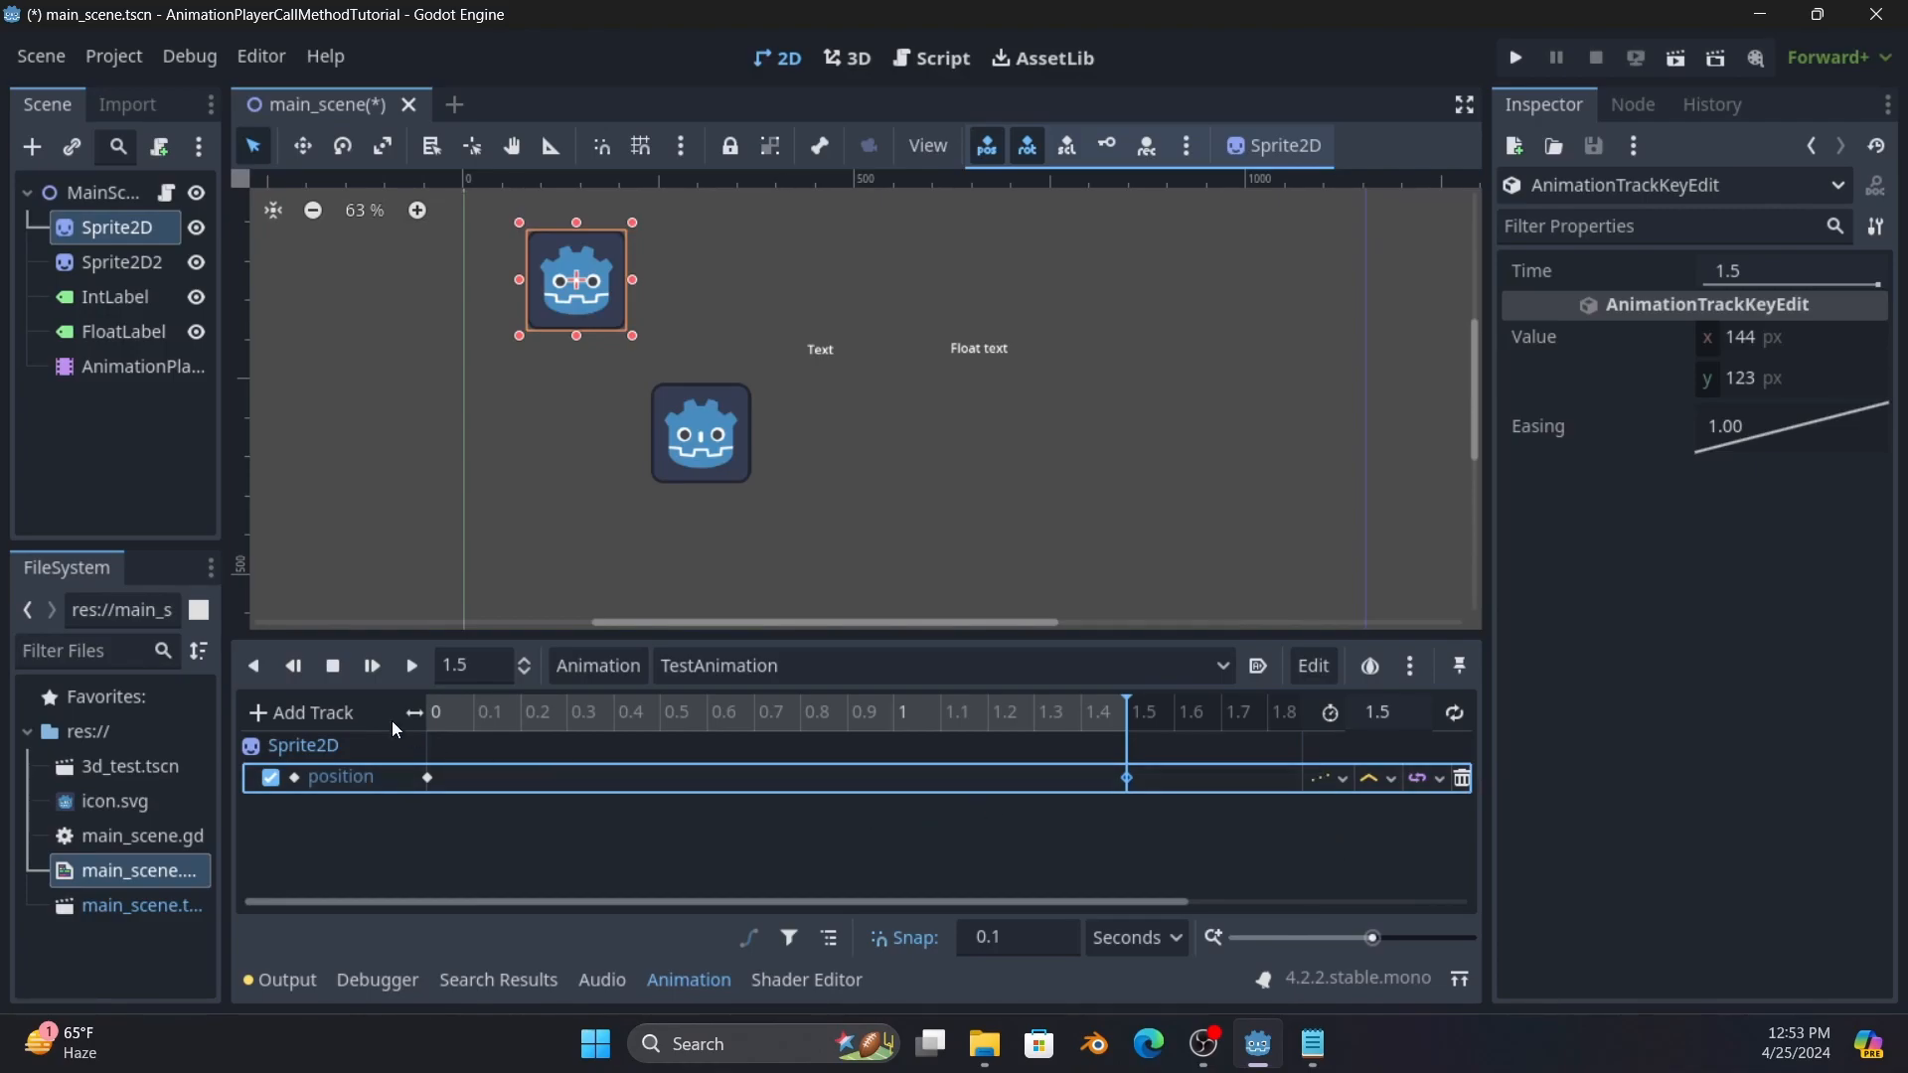
pyautogui.click(336, 667)
pyautogui.click(370, 666)
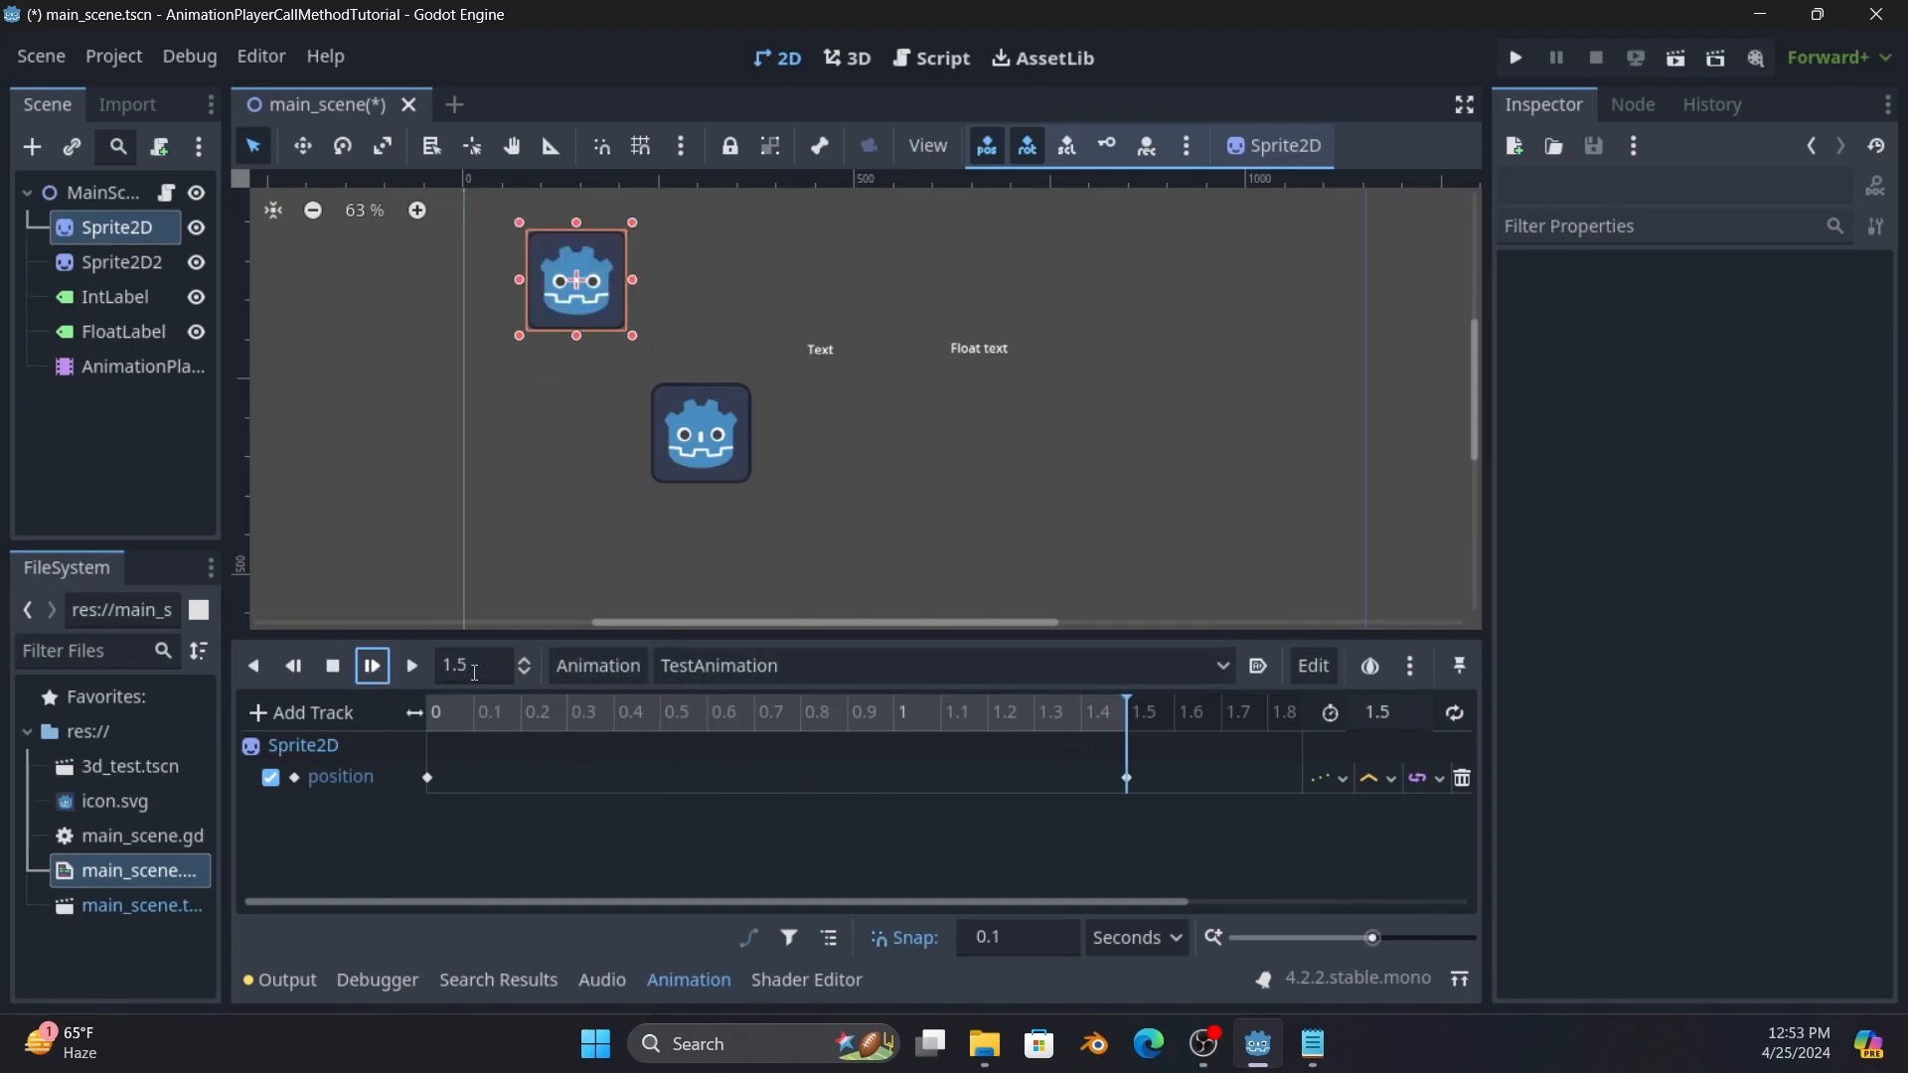
pyautogui.click(338, 665)
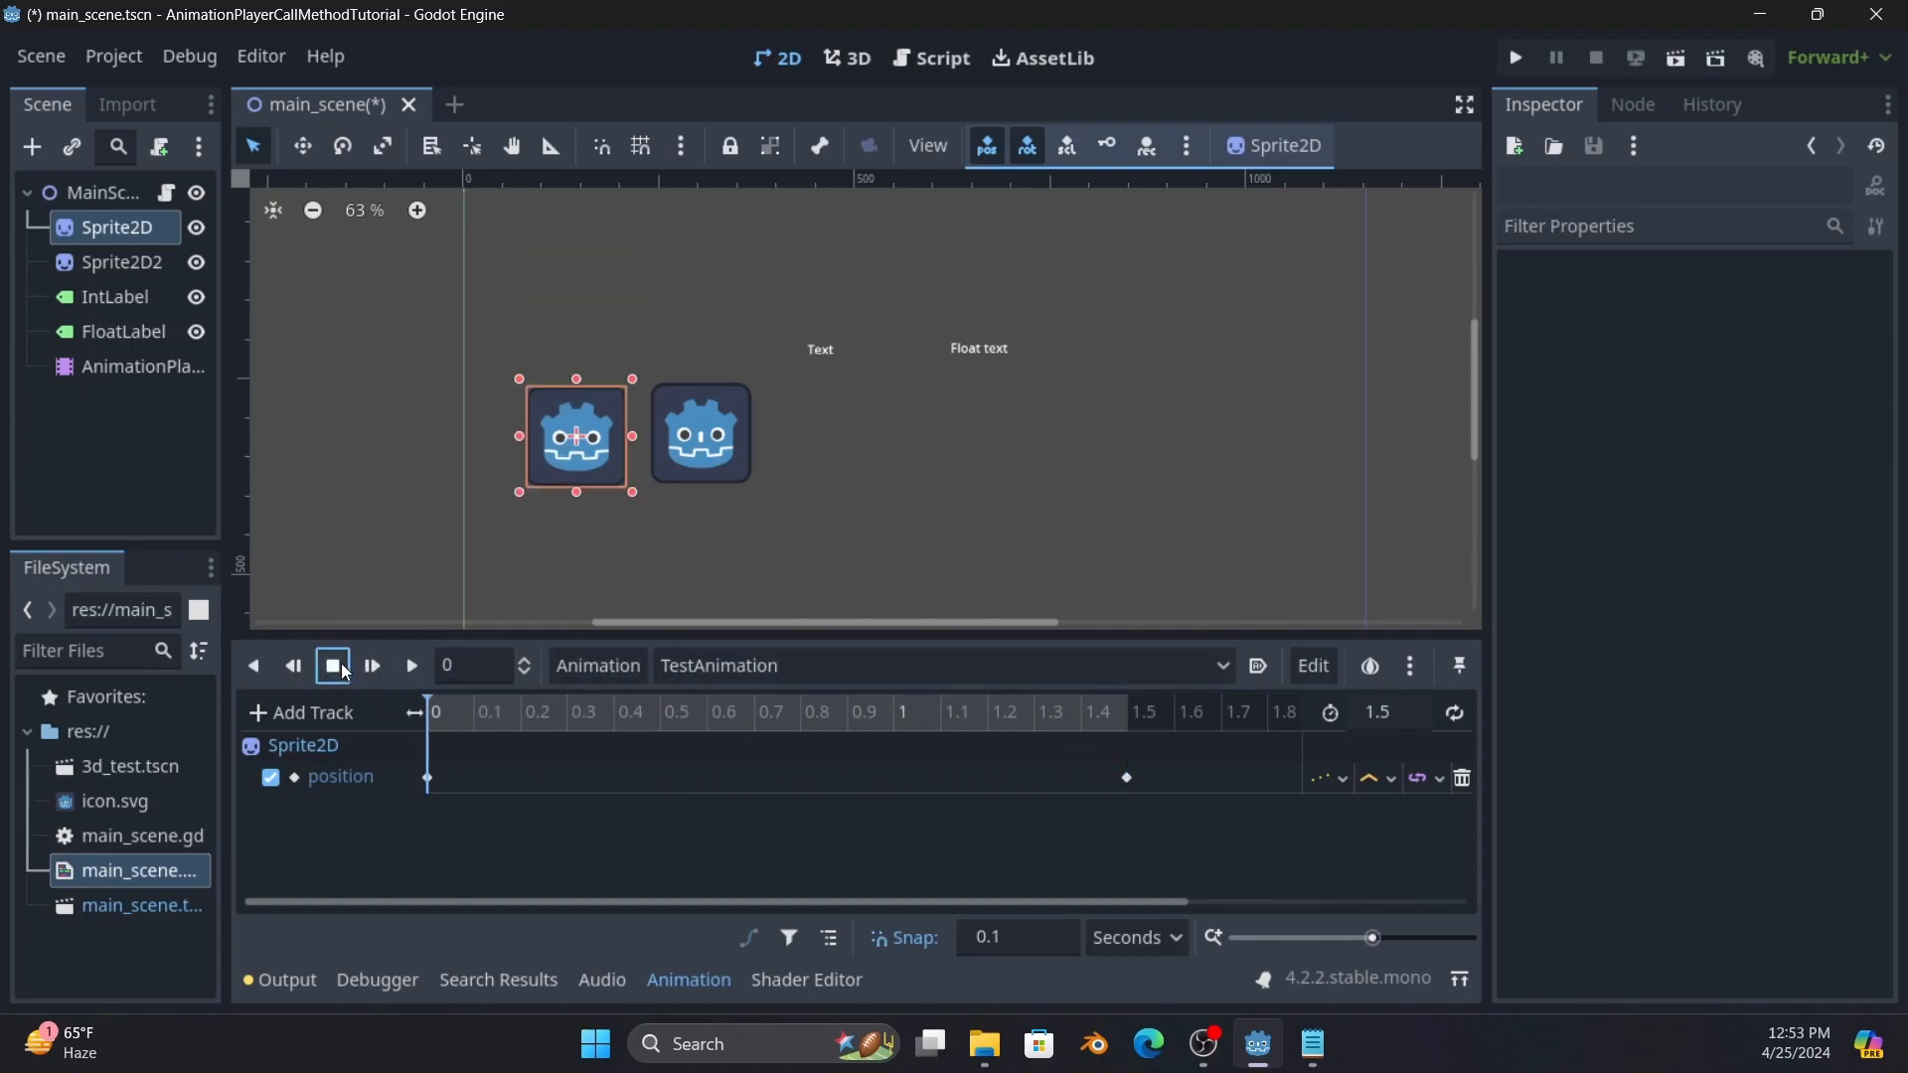
pyautogui.click(1320, 779)
pyautogui.click(1338, 817)
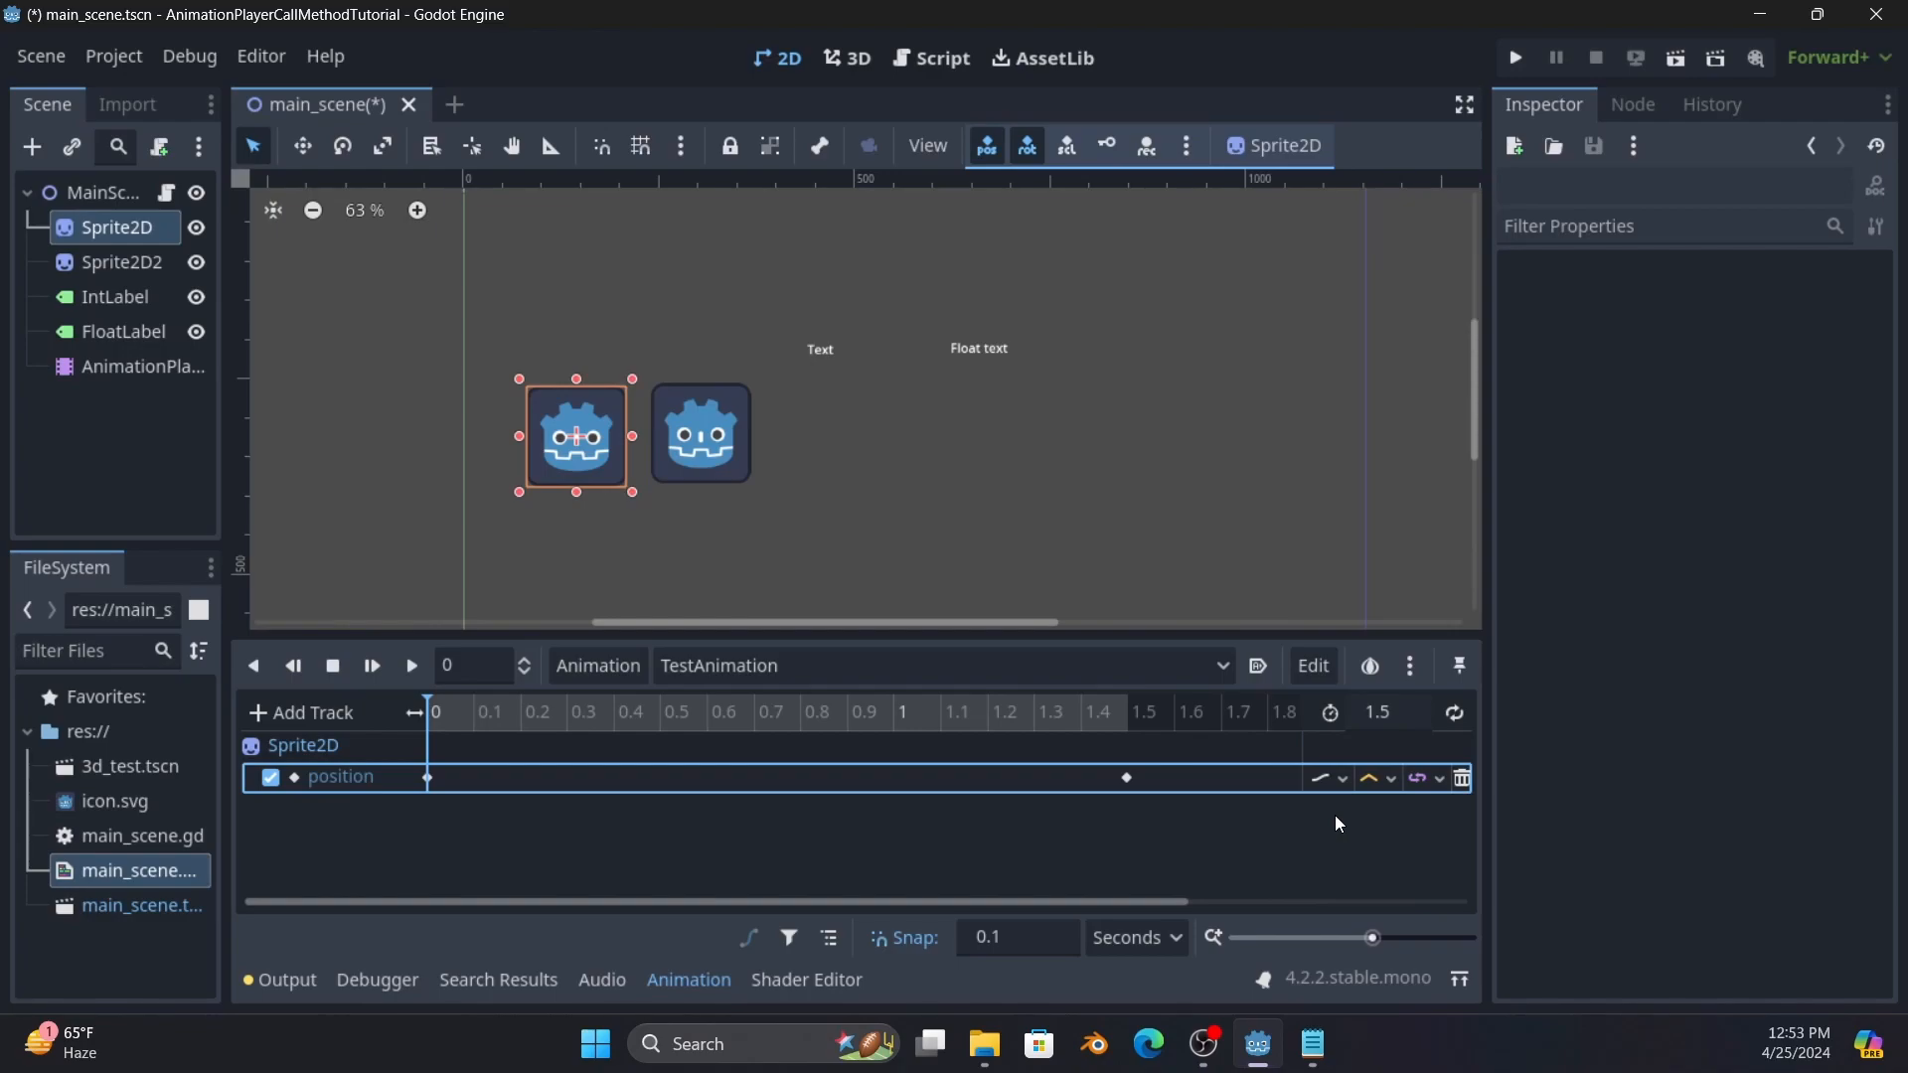
# Preview the animation with Nearest interpolation on the position track, and restore Linear interpolation.
pyautogui.click(1384, 785)
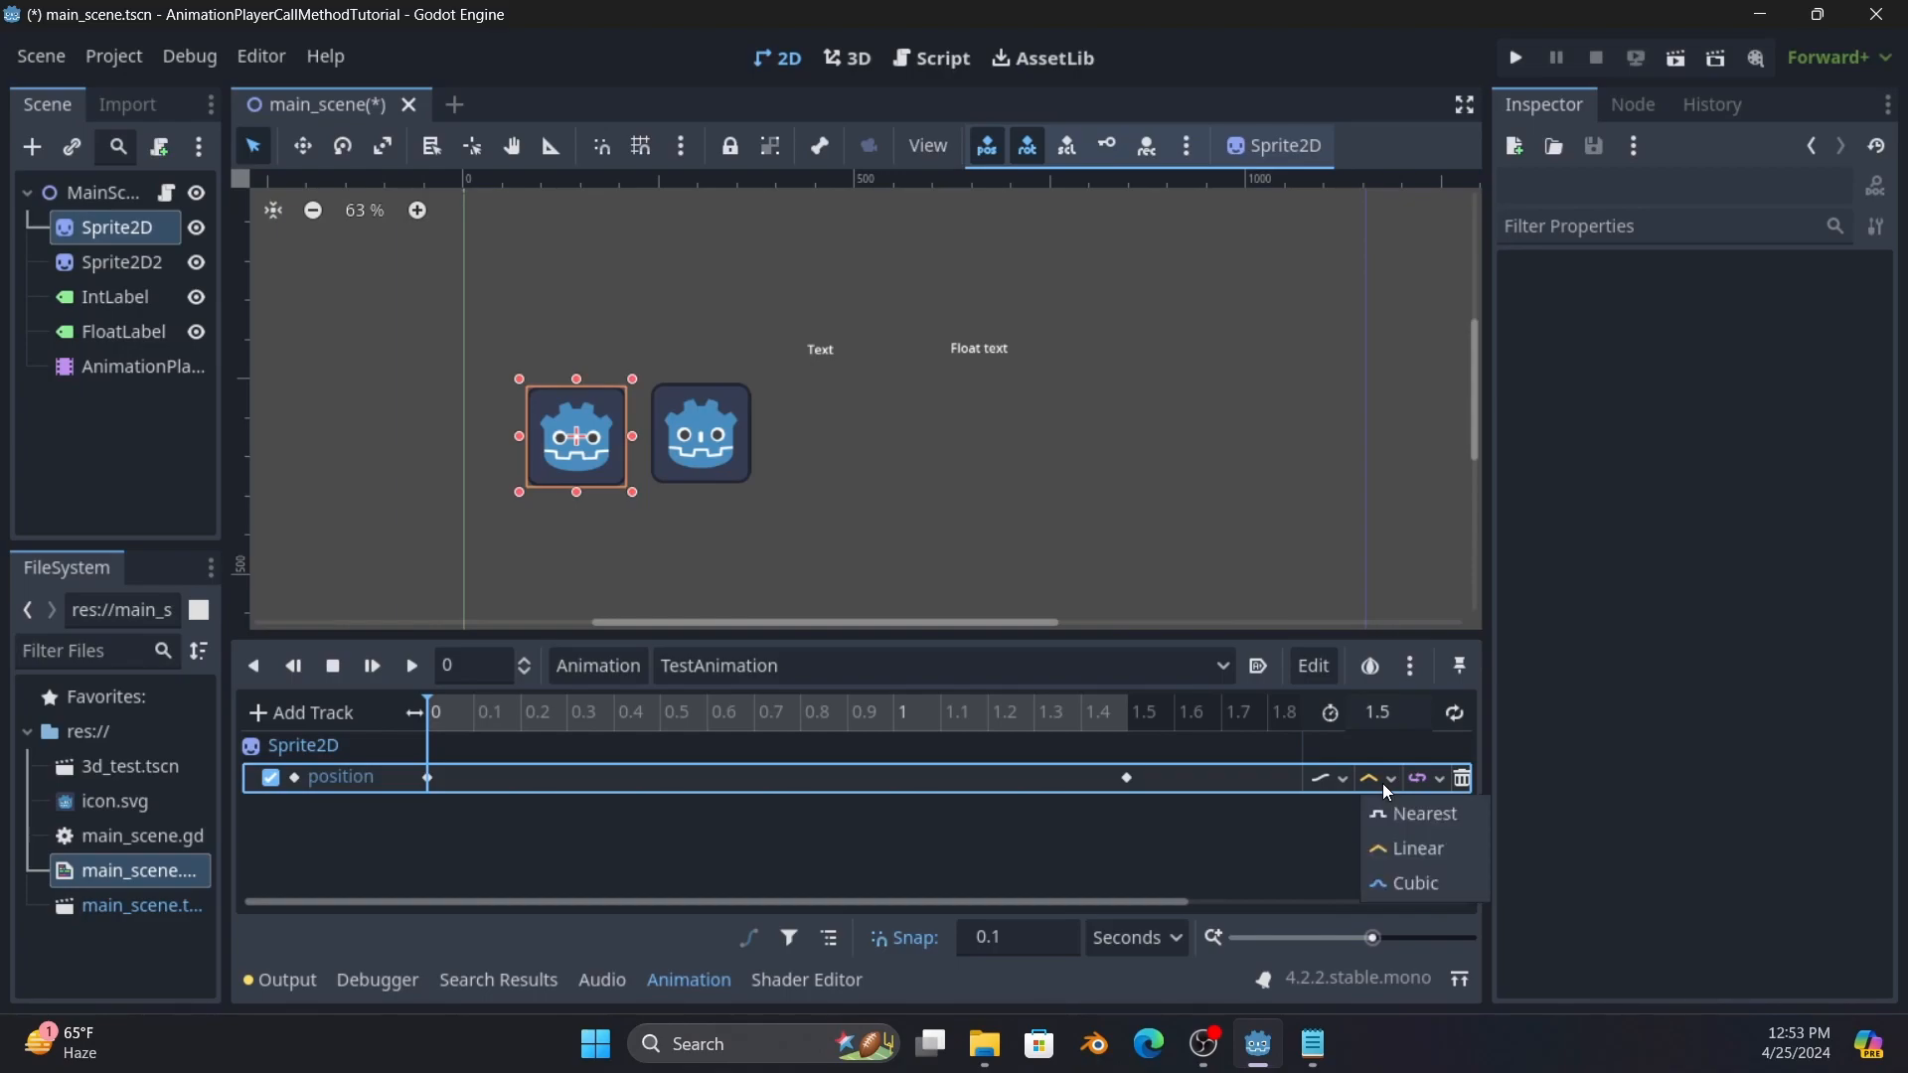
pyautogui.click(1391, 812)
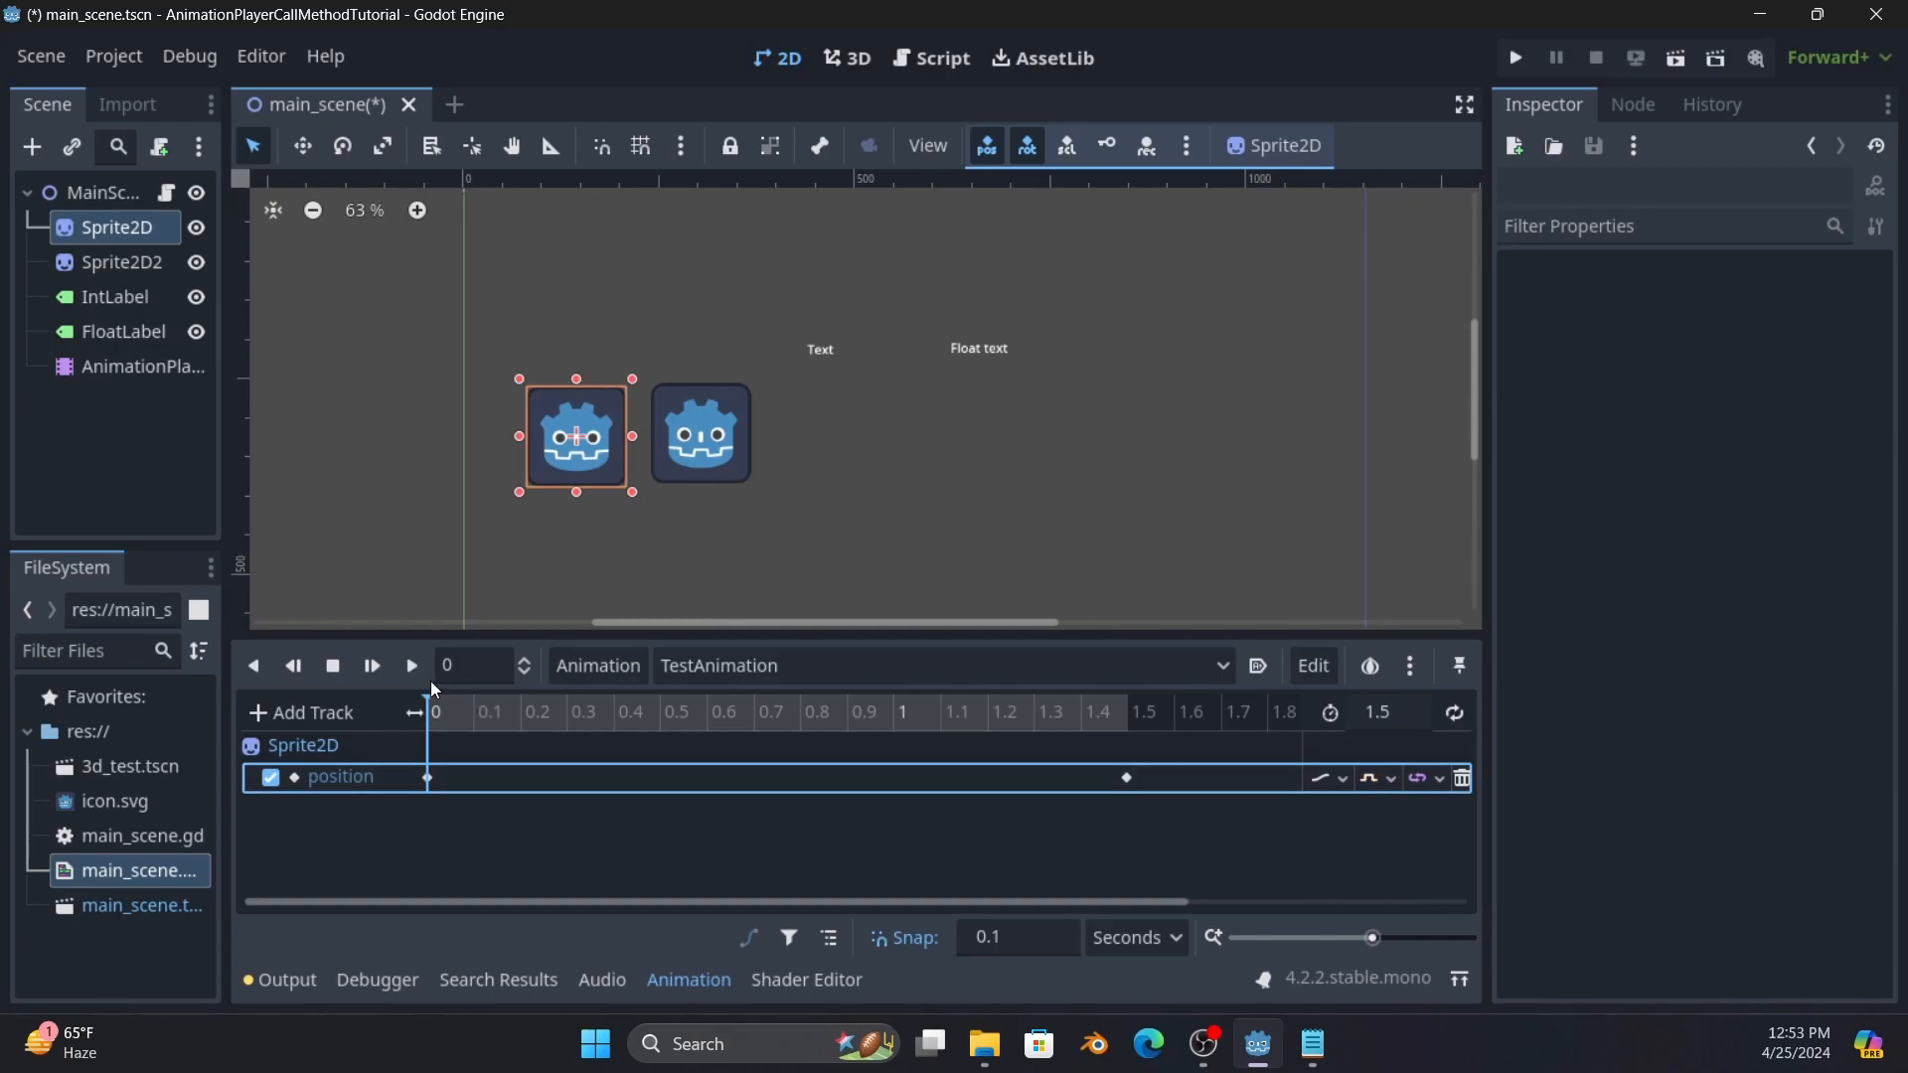
pyautogui.click(1320, 779)
pyautogui.click(1259, 777)
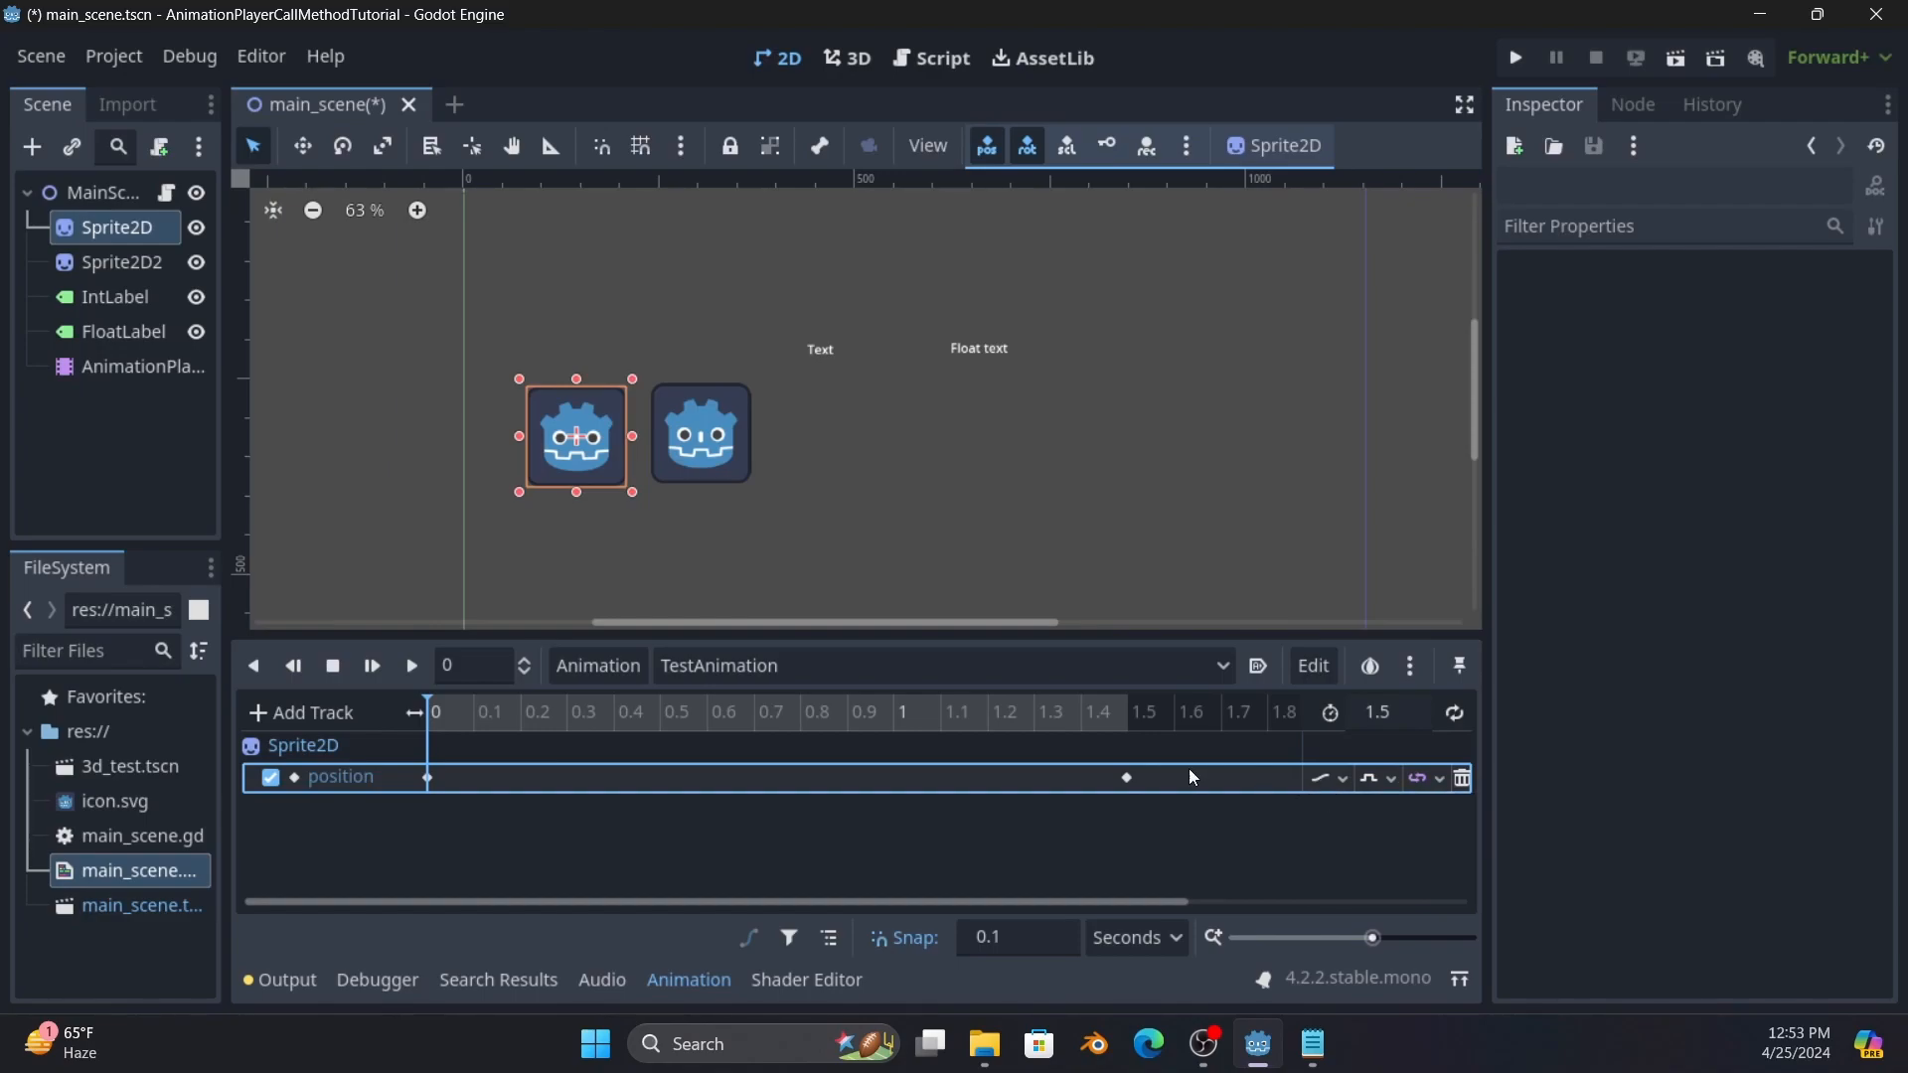
pyautogui.click(372, 666)
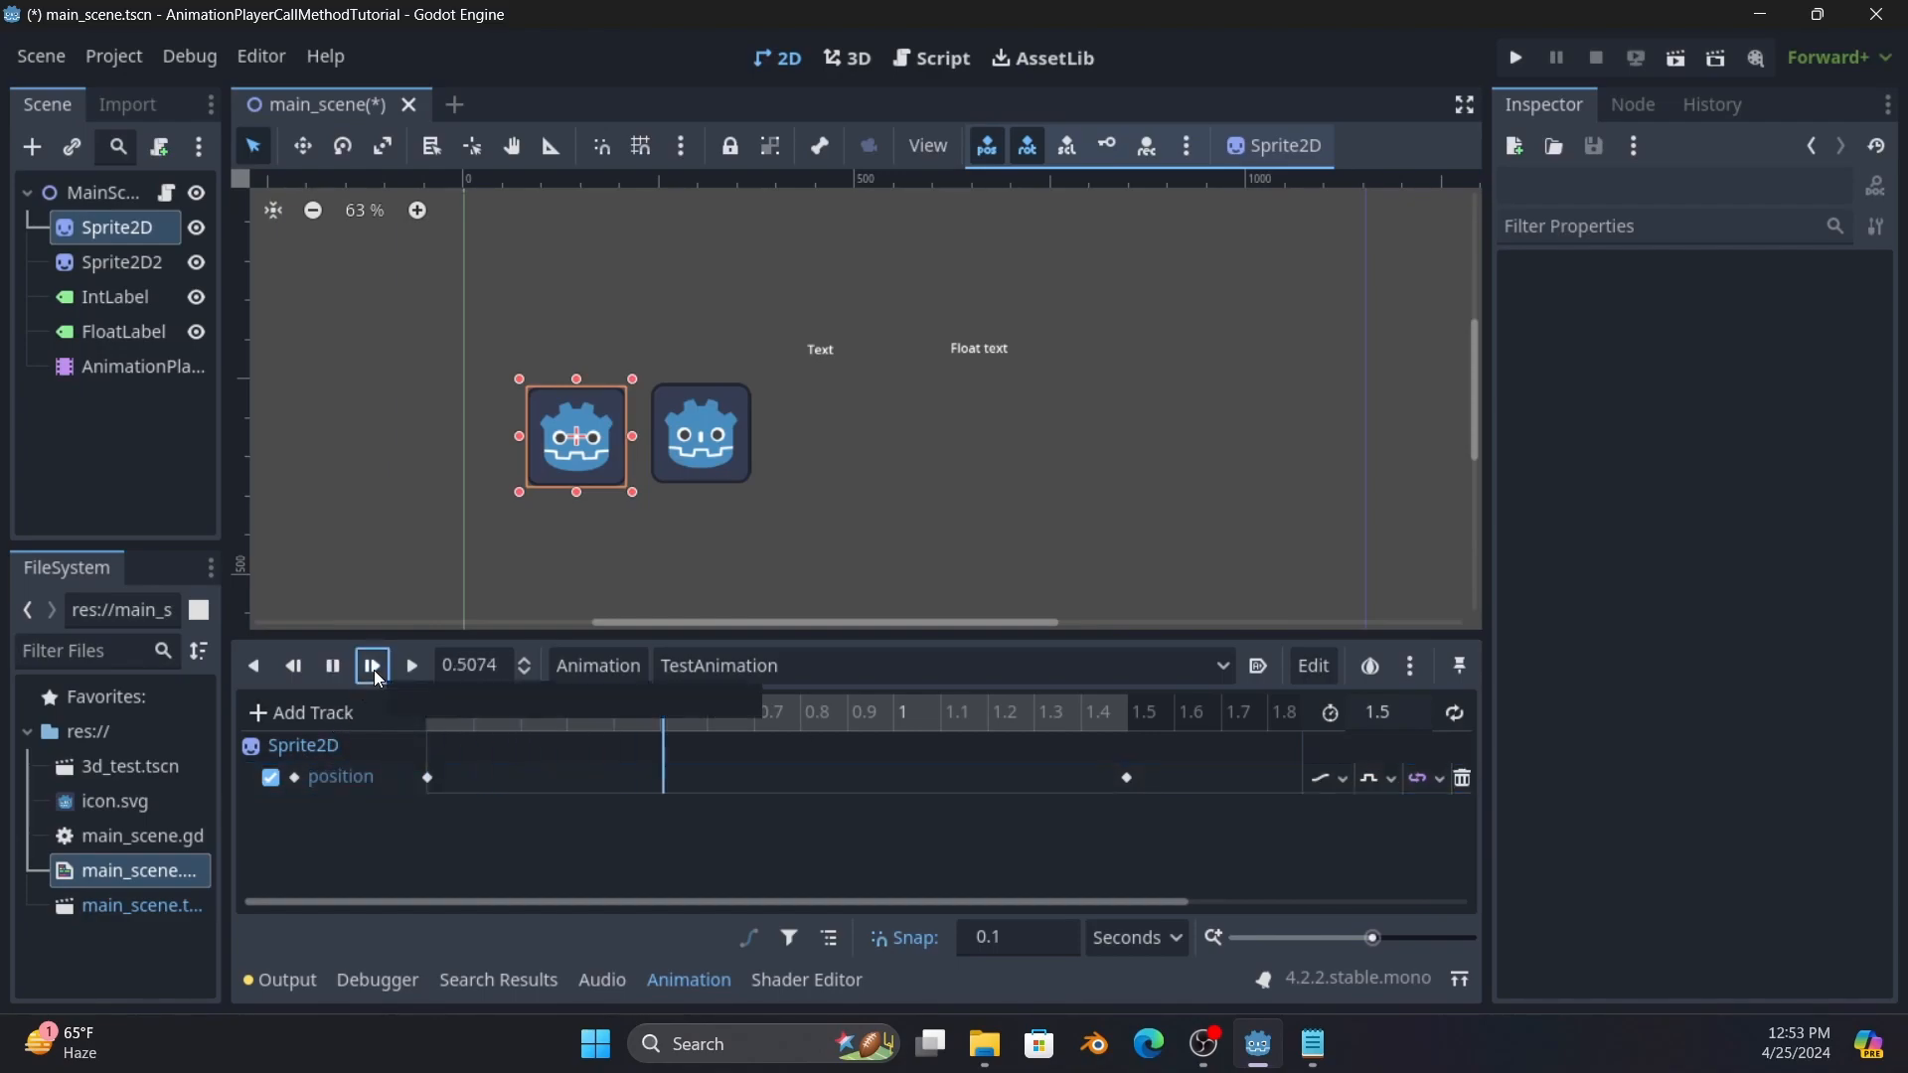
pyautogui.click(335, 666)
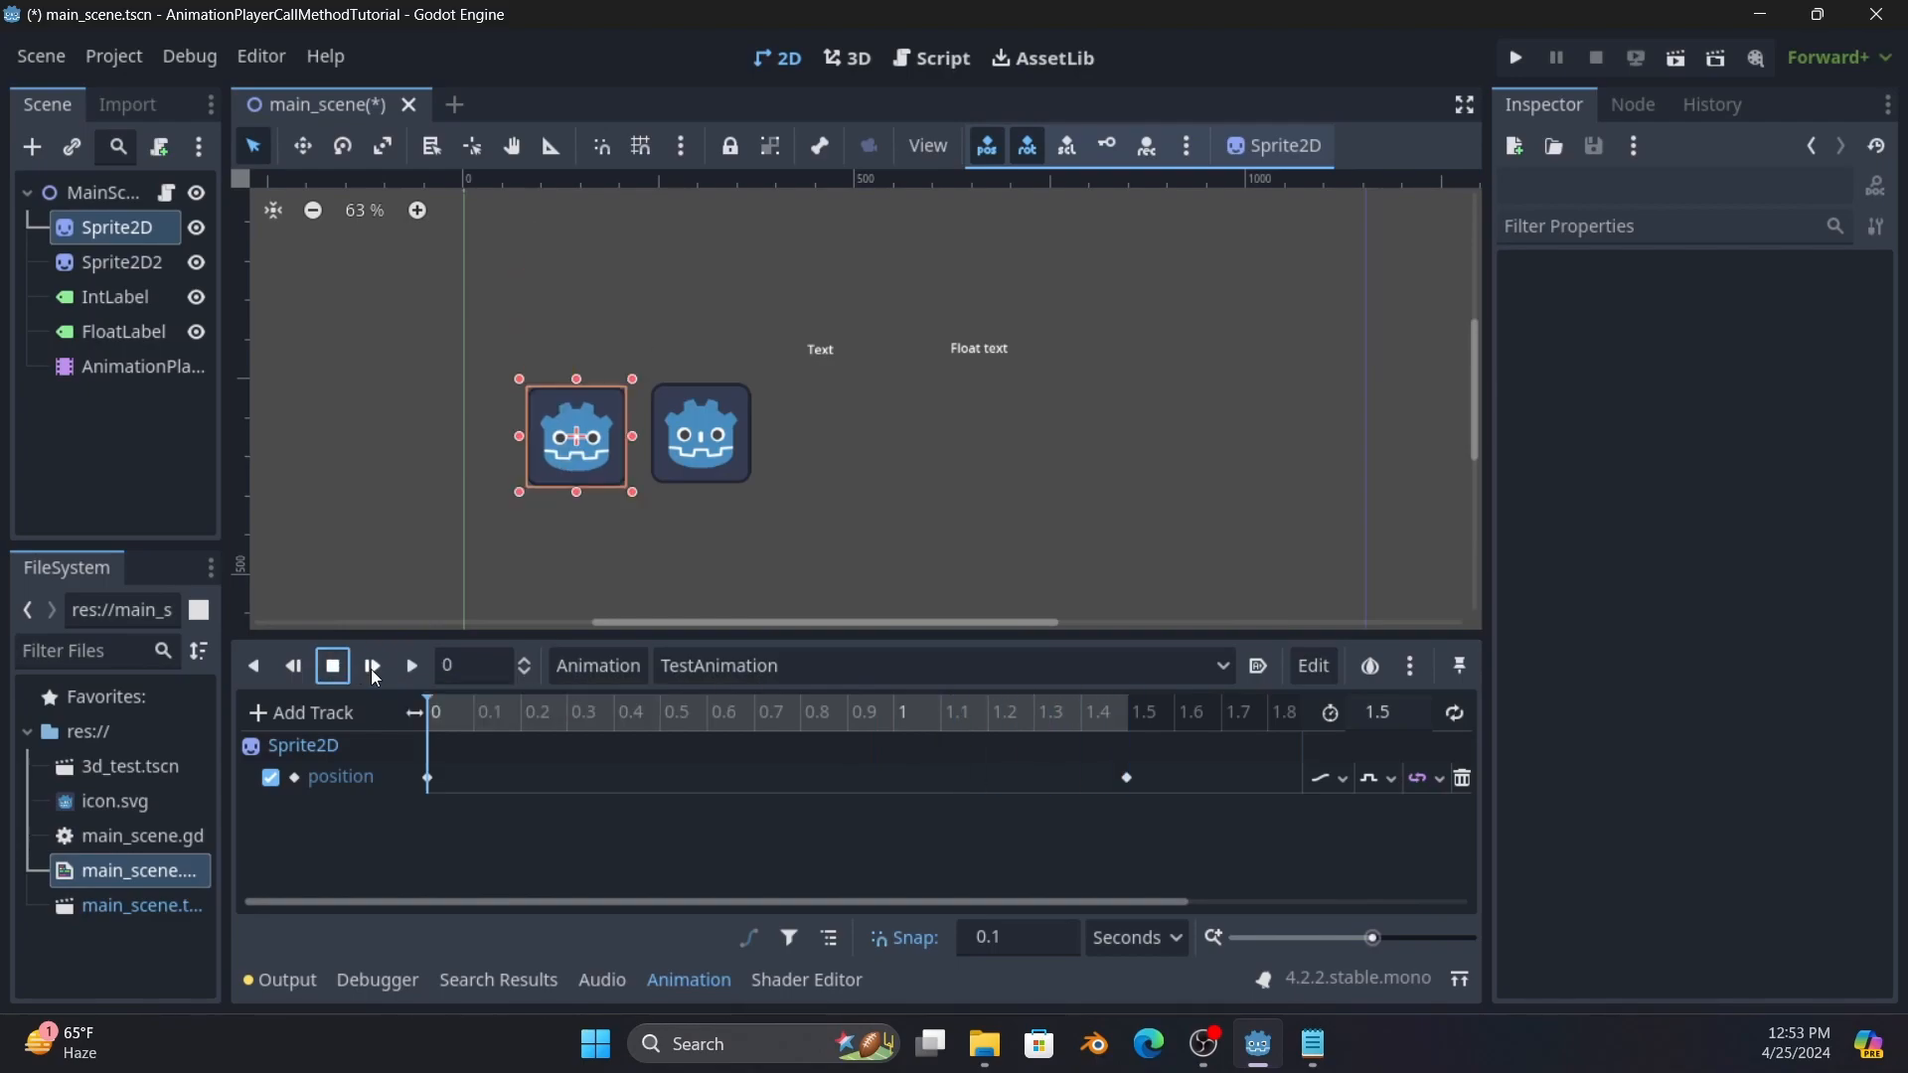
pyautogui.click(1385, 777)
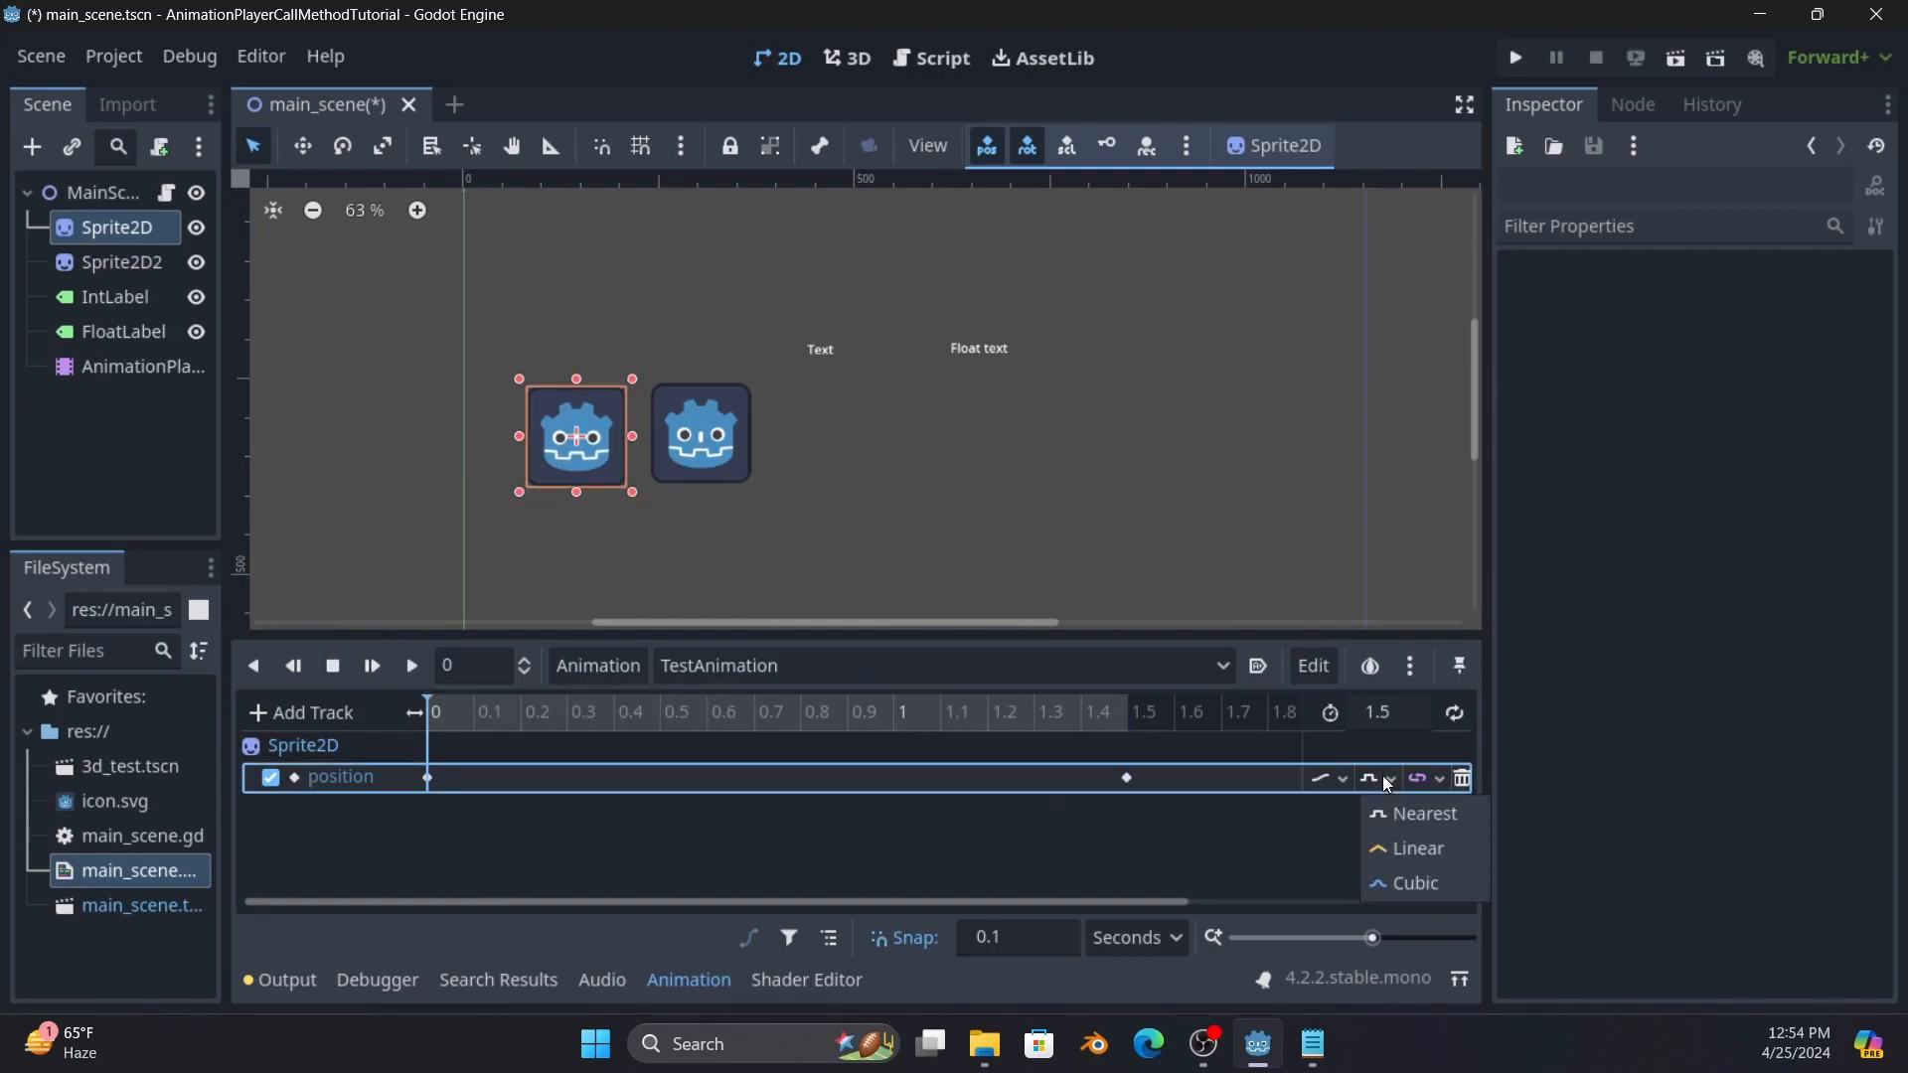
pyautogui.click(1391, 850)
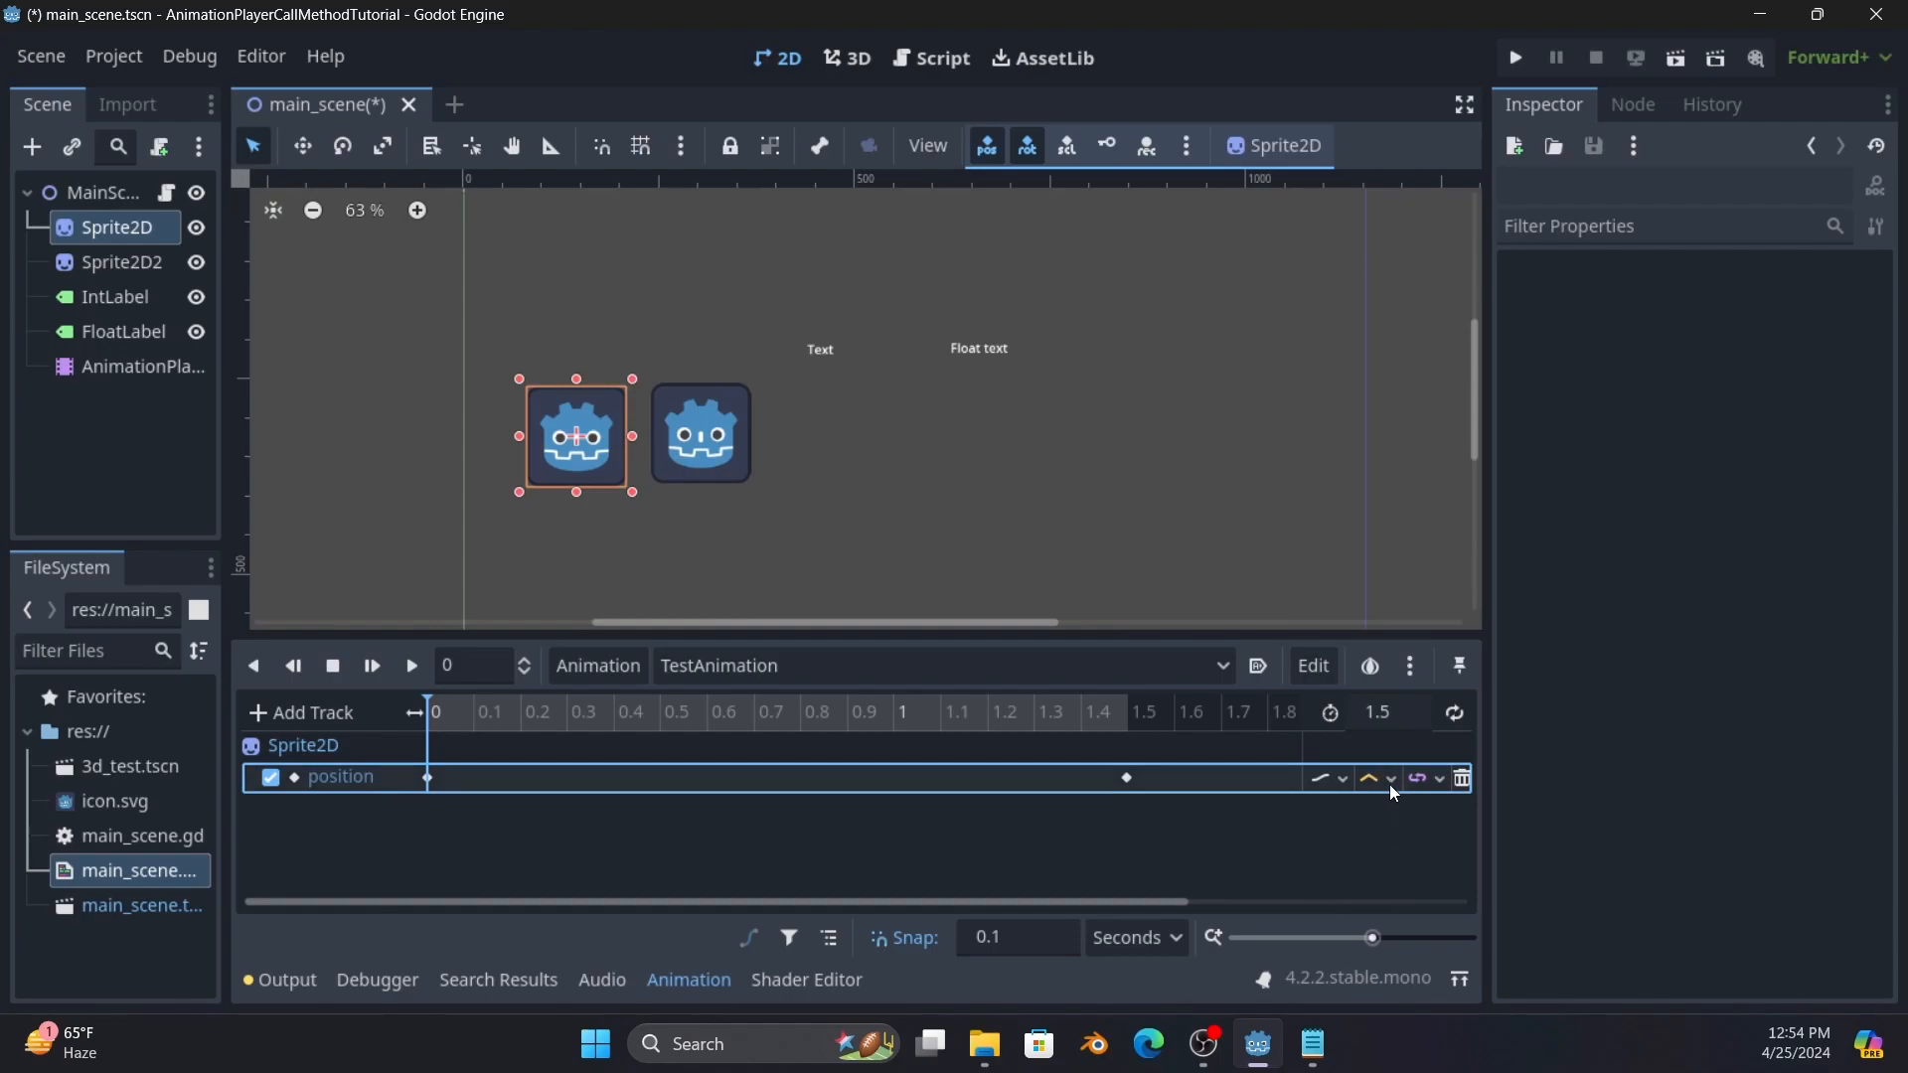
# Preview the animation with Cubic interpolation on the position track, and return the track to Linear interpolation.
pyautogui.click(1389, 781)
pyautogui.click(1396, 881)
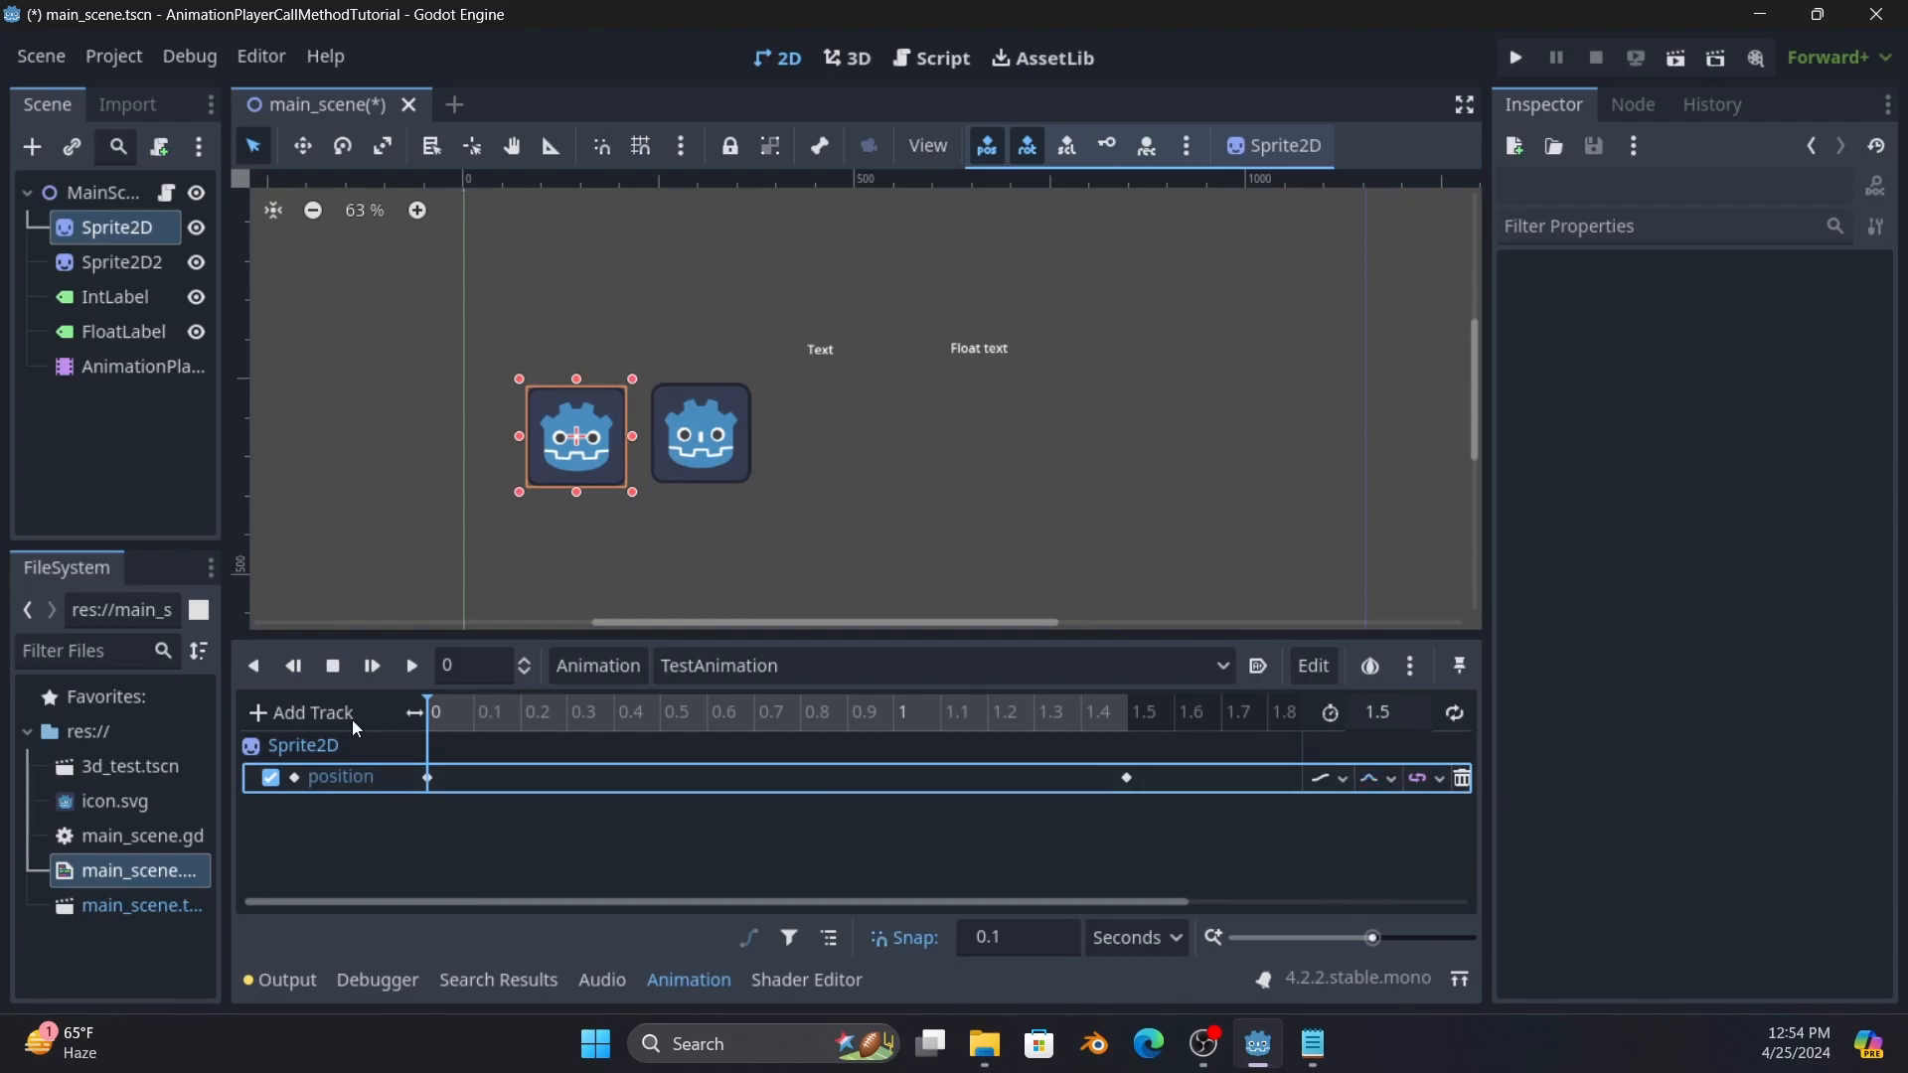
pyautogui.click(373, 667)
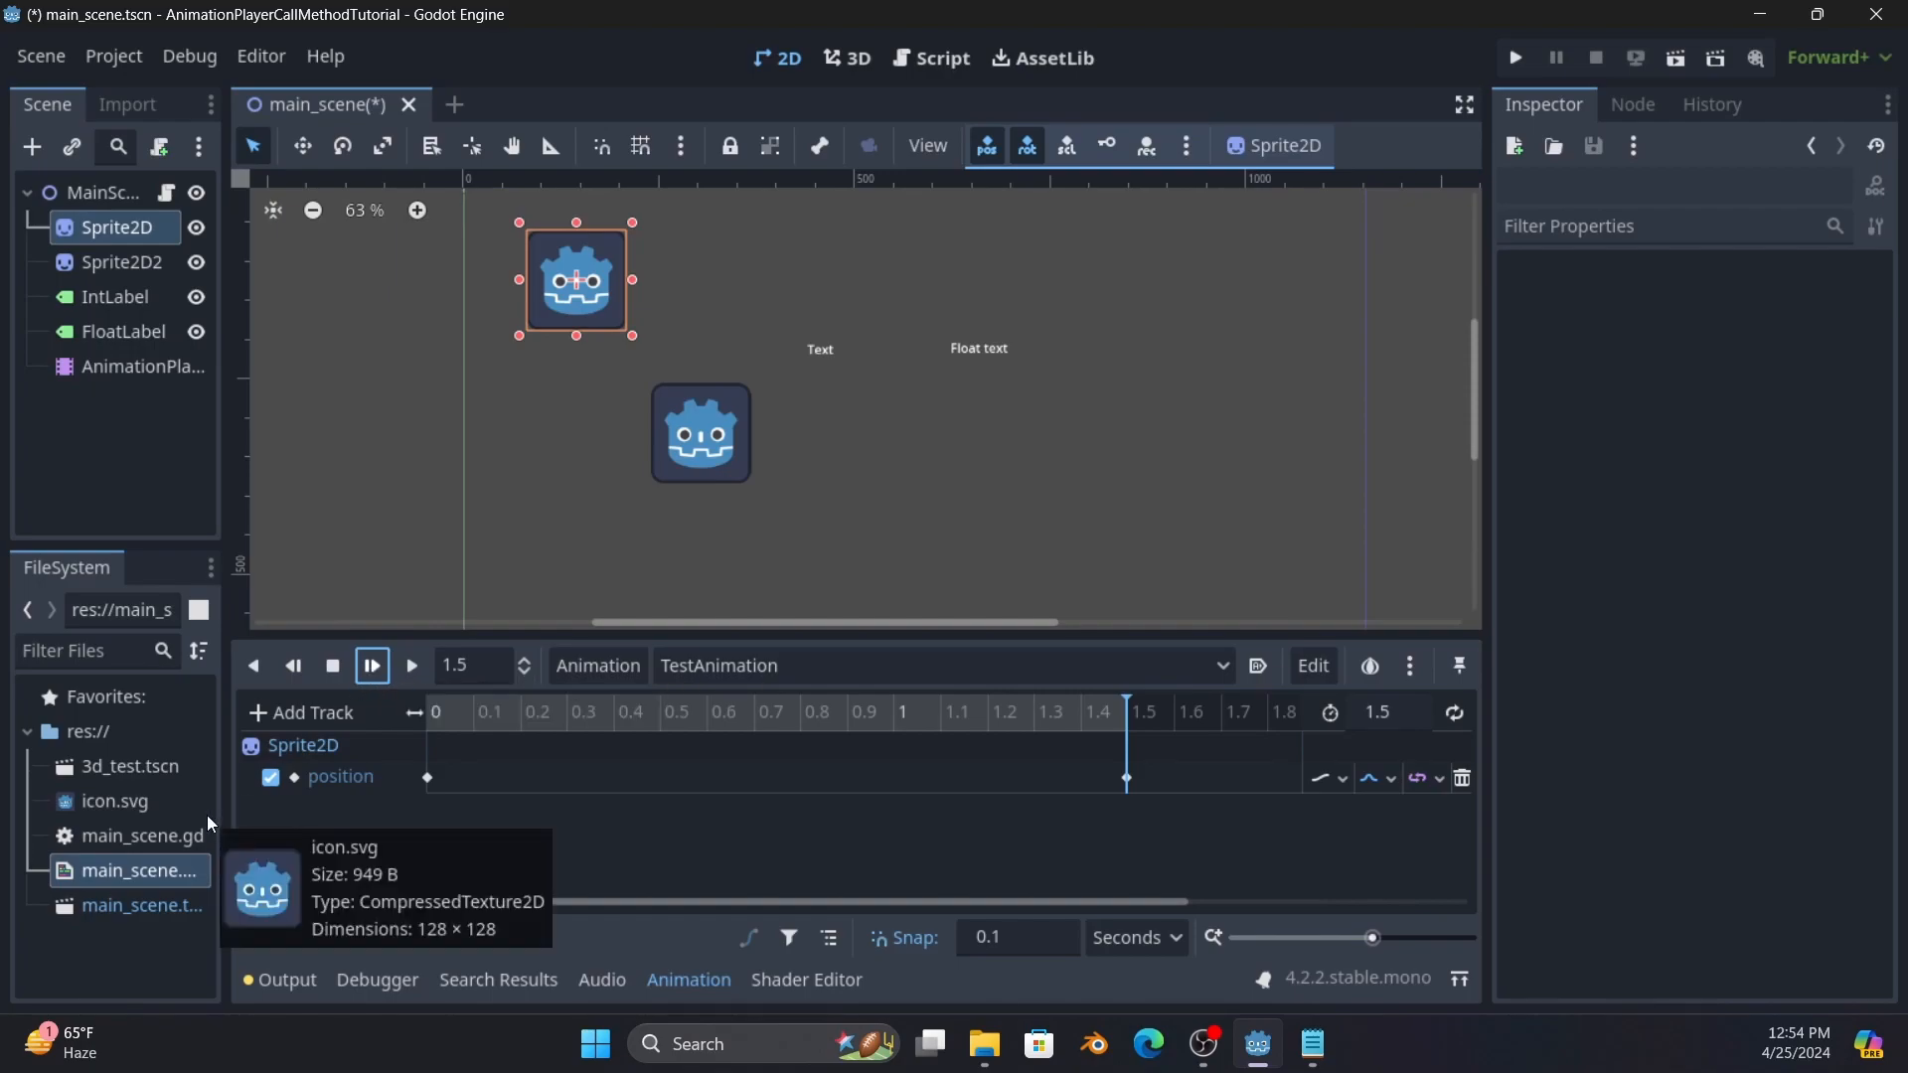
pyautogui.click(1391, 779)
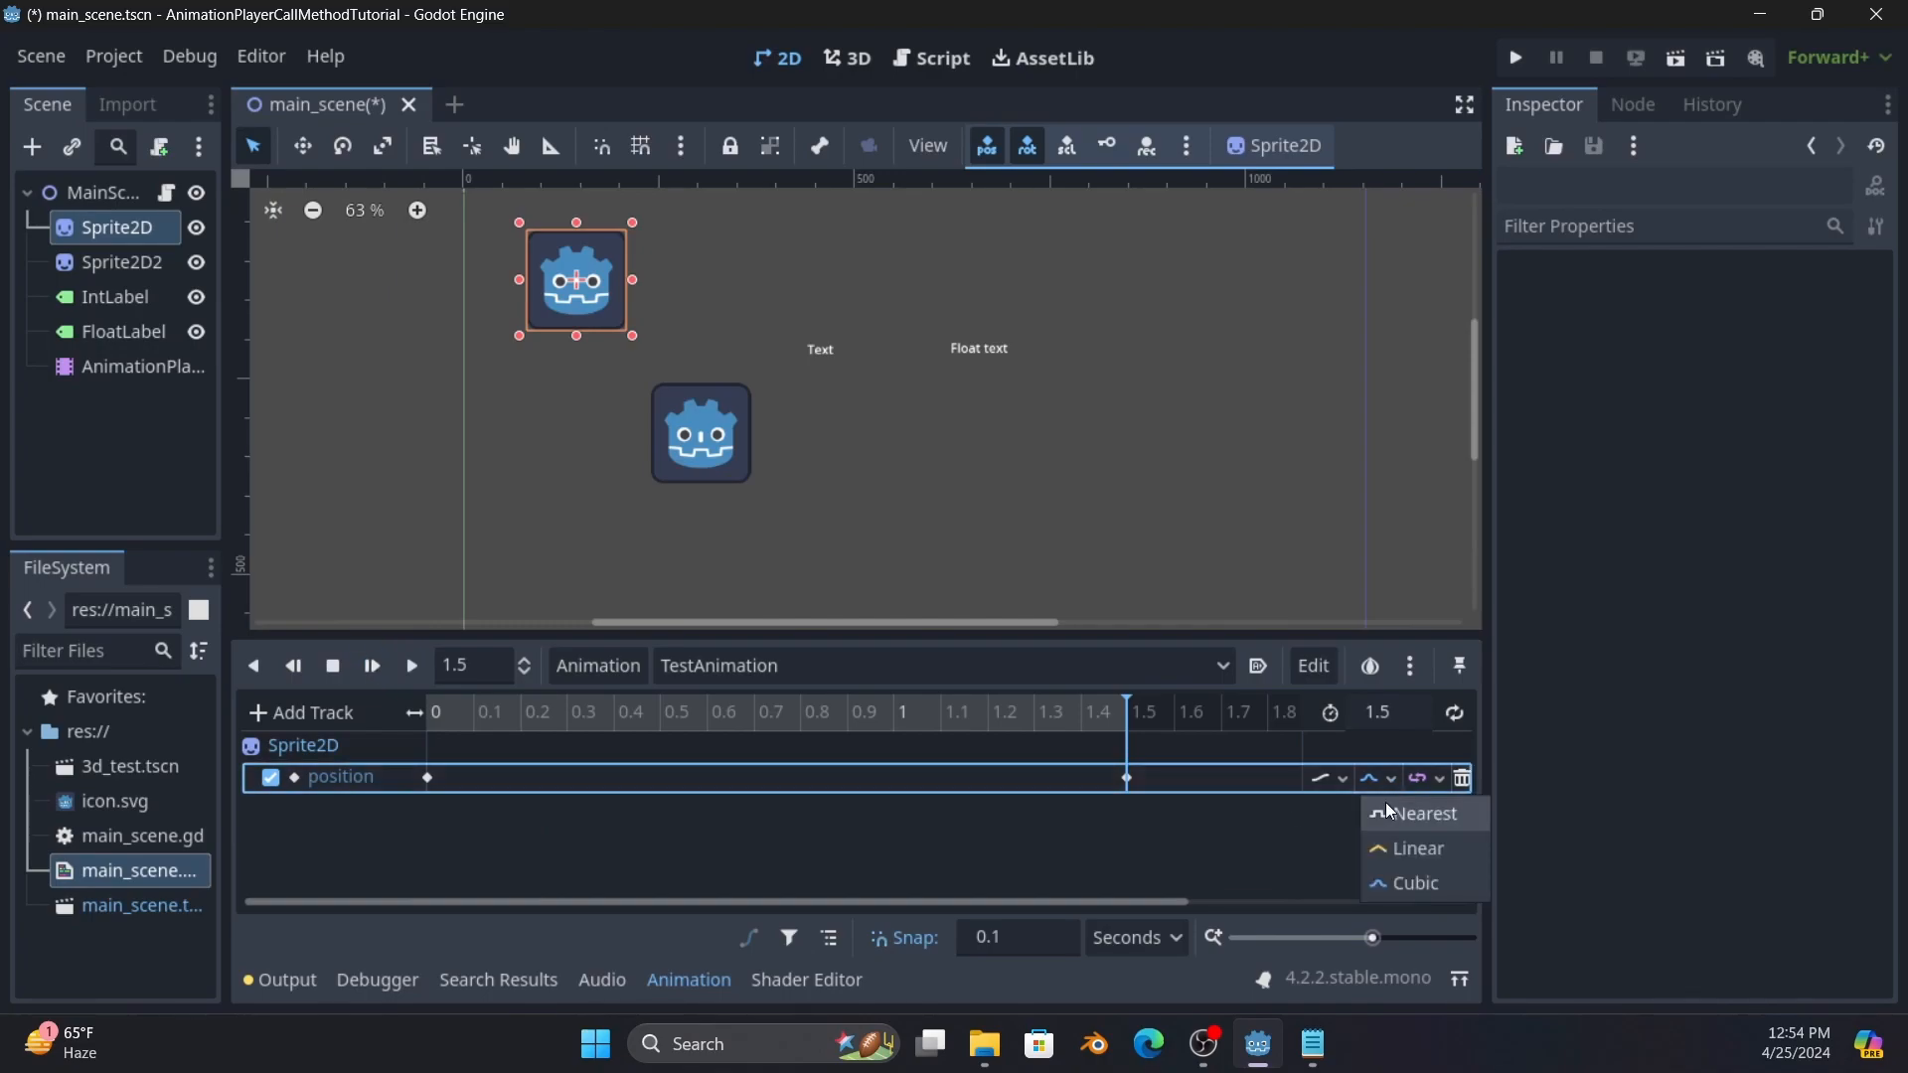
pyautogui.click(1390, 882)
# View the loop interpolation options available for the position track.
pyautogui.click(1422, 777)
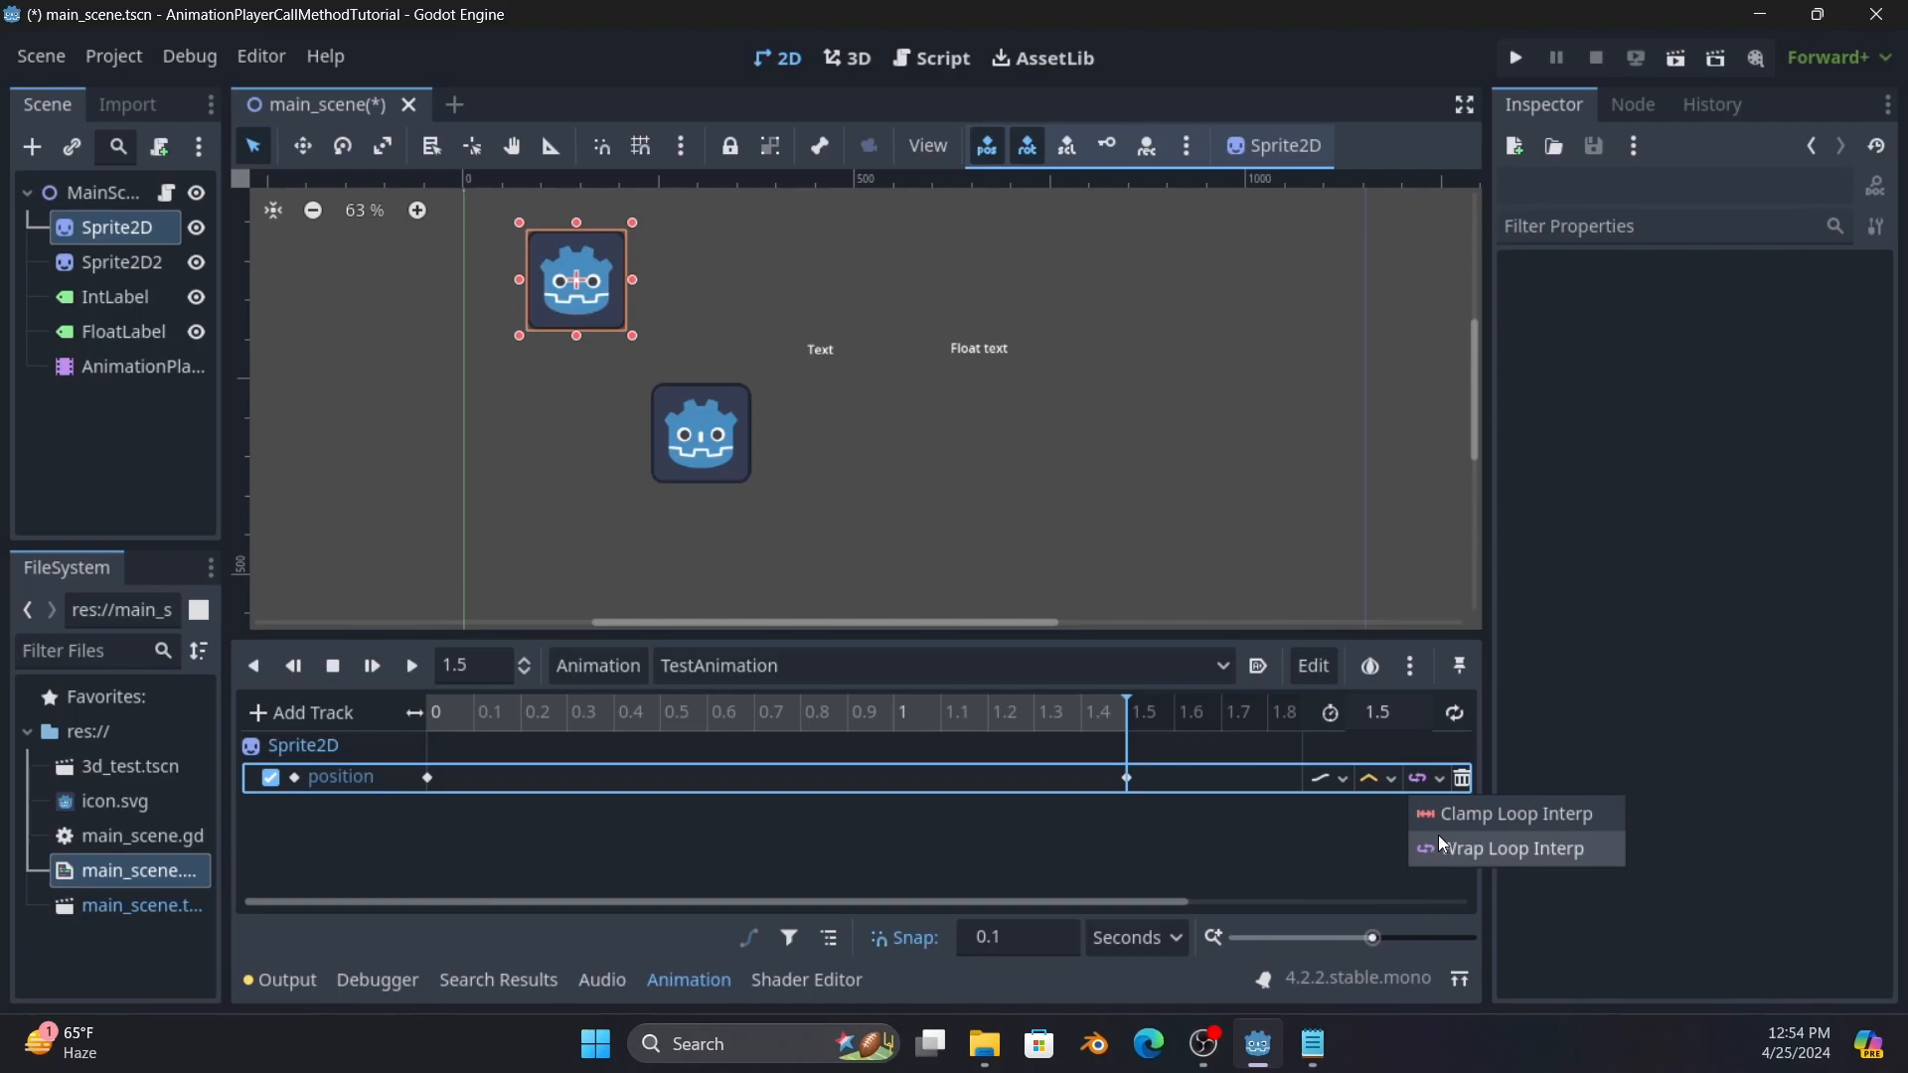
pyautogui.click(1273, 835)
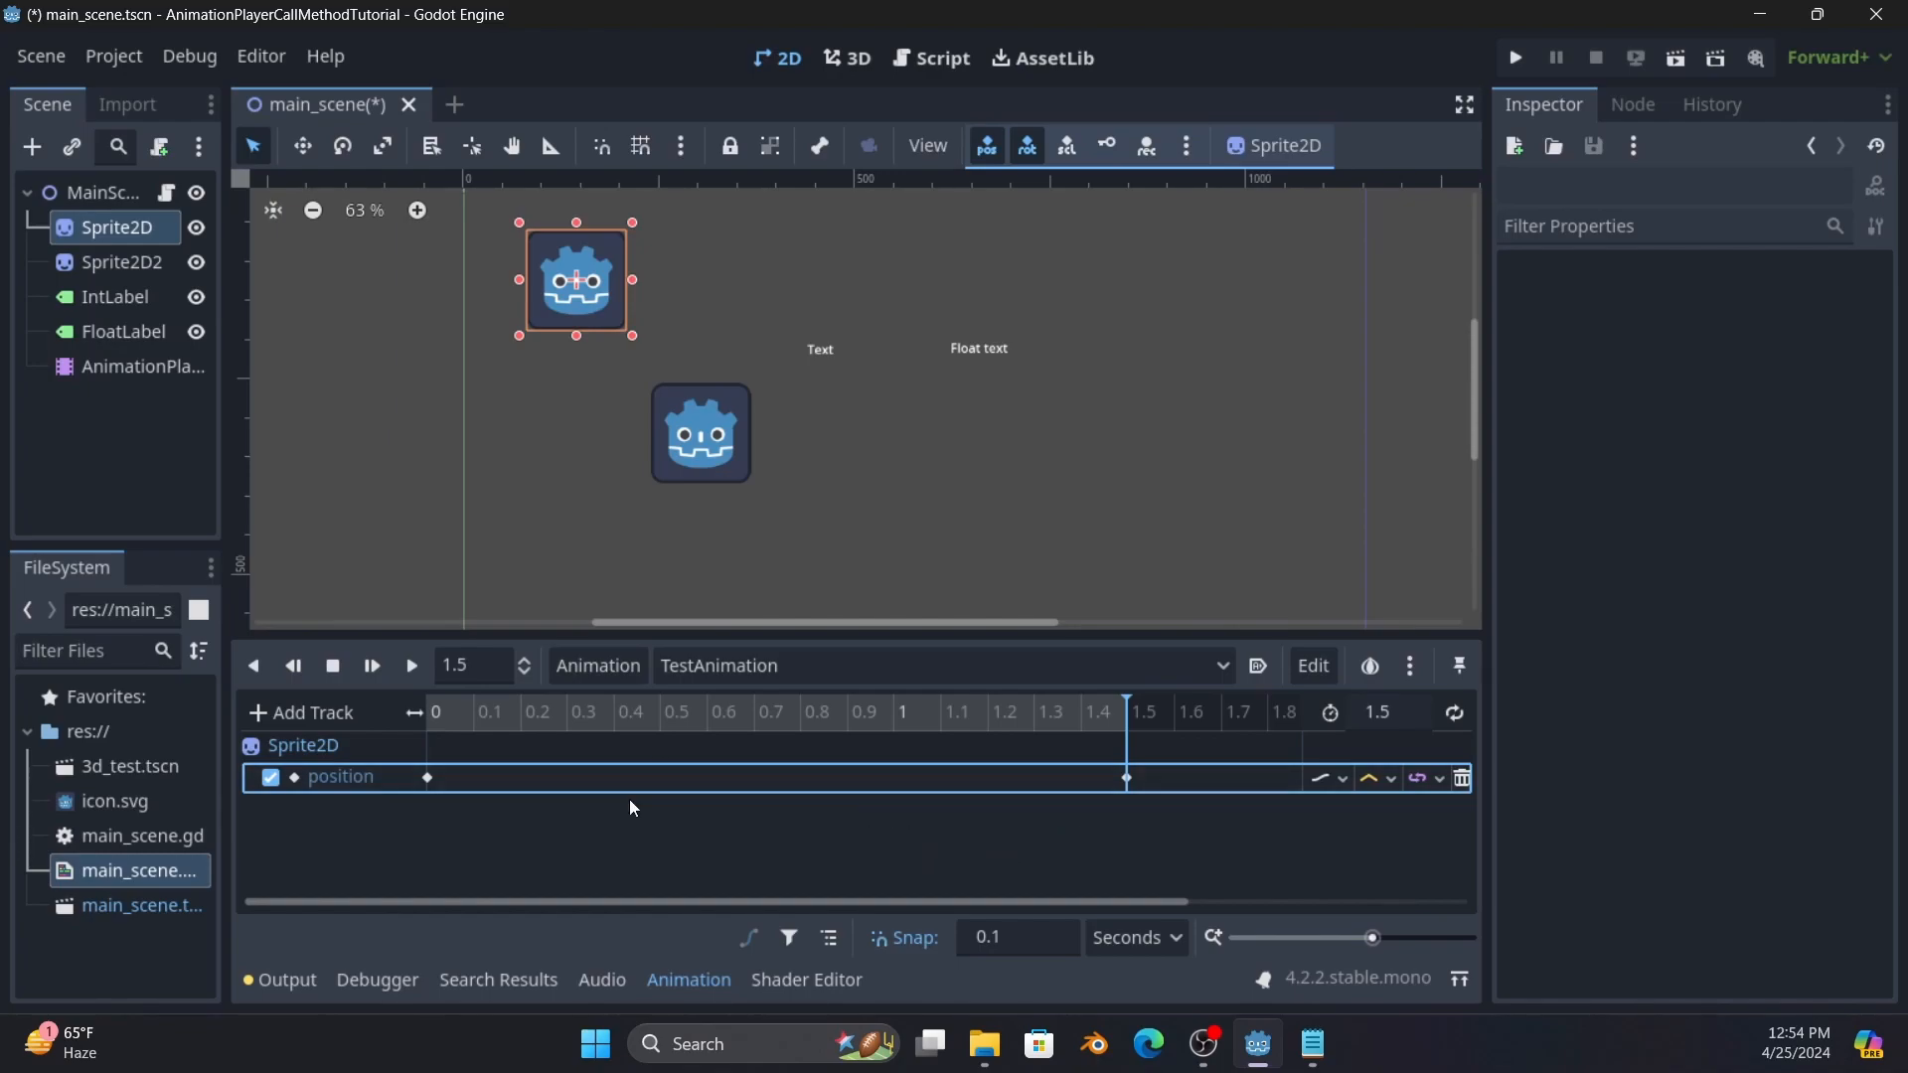
# Move the playhead to 0 seconds and add a property track for Sprite2D's rotation.
pyautogui.click(434, 713)
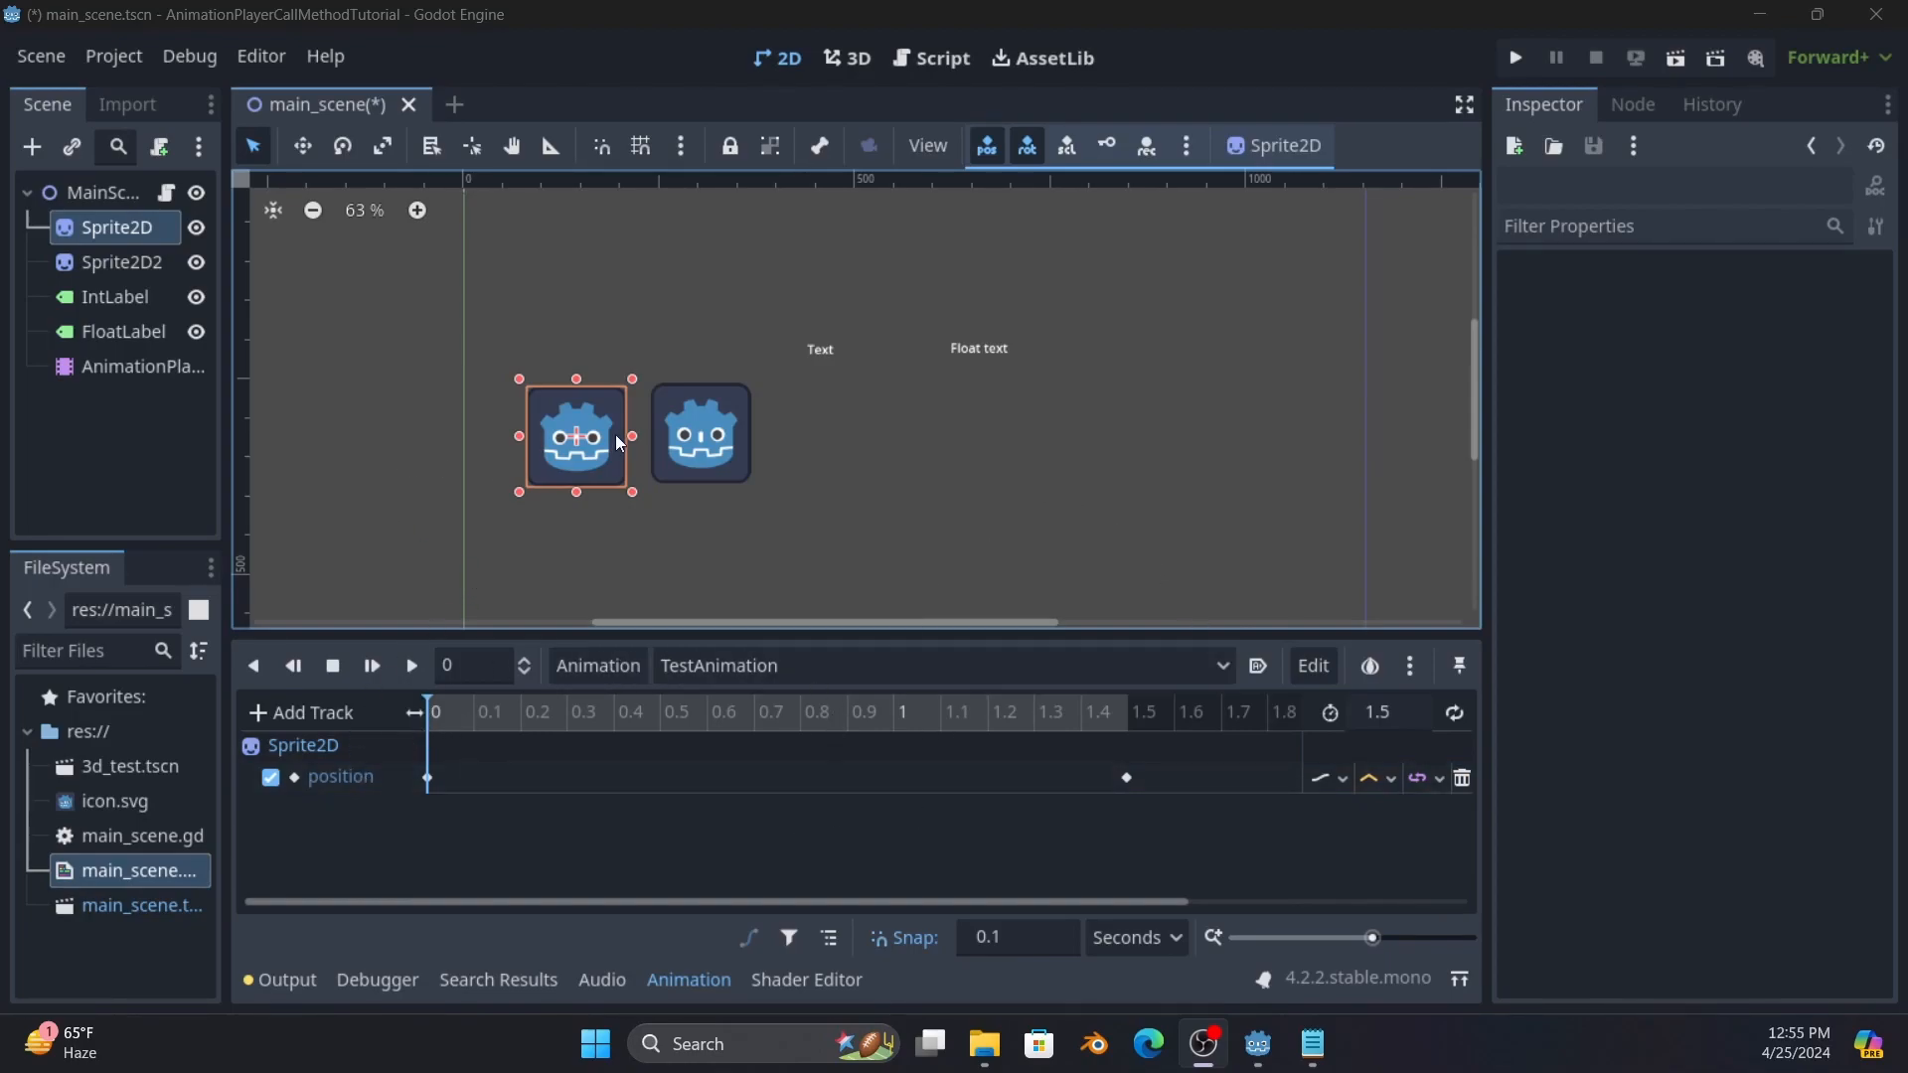
pyautogui.click(342, 708)
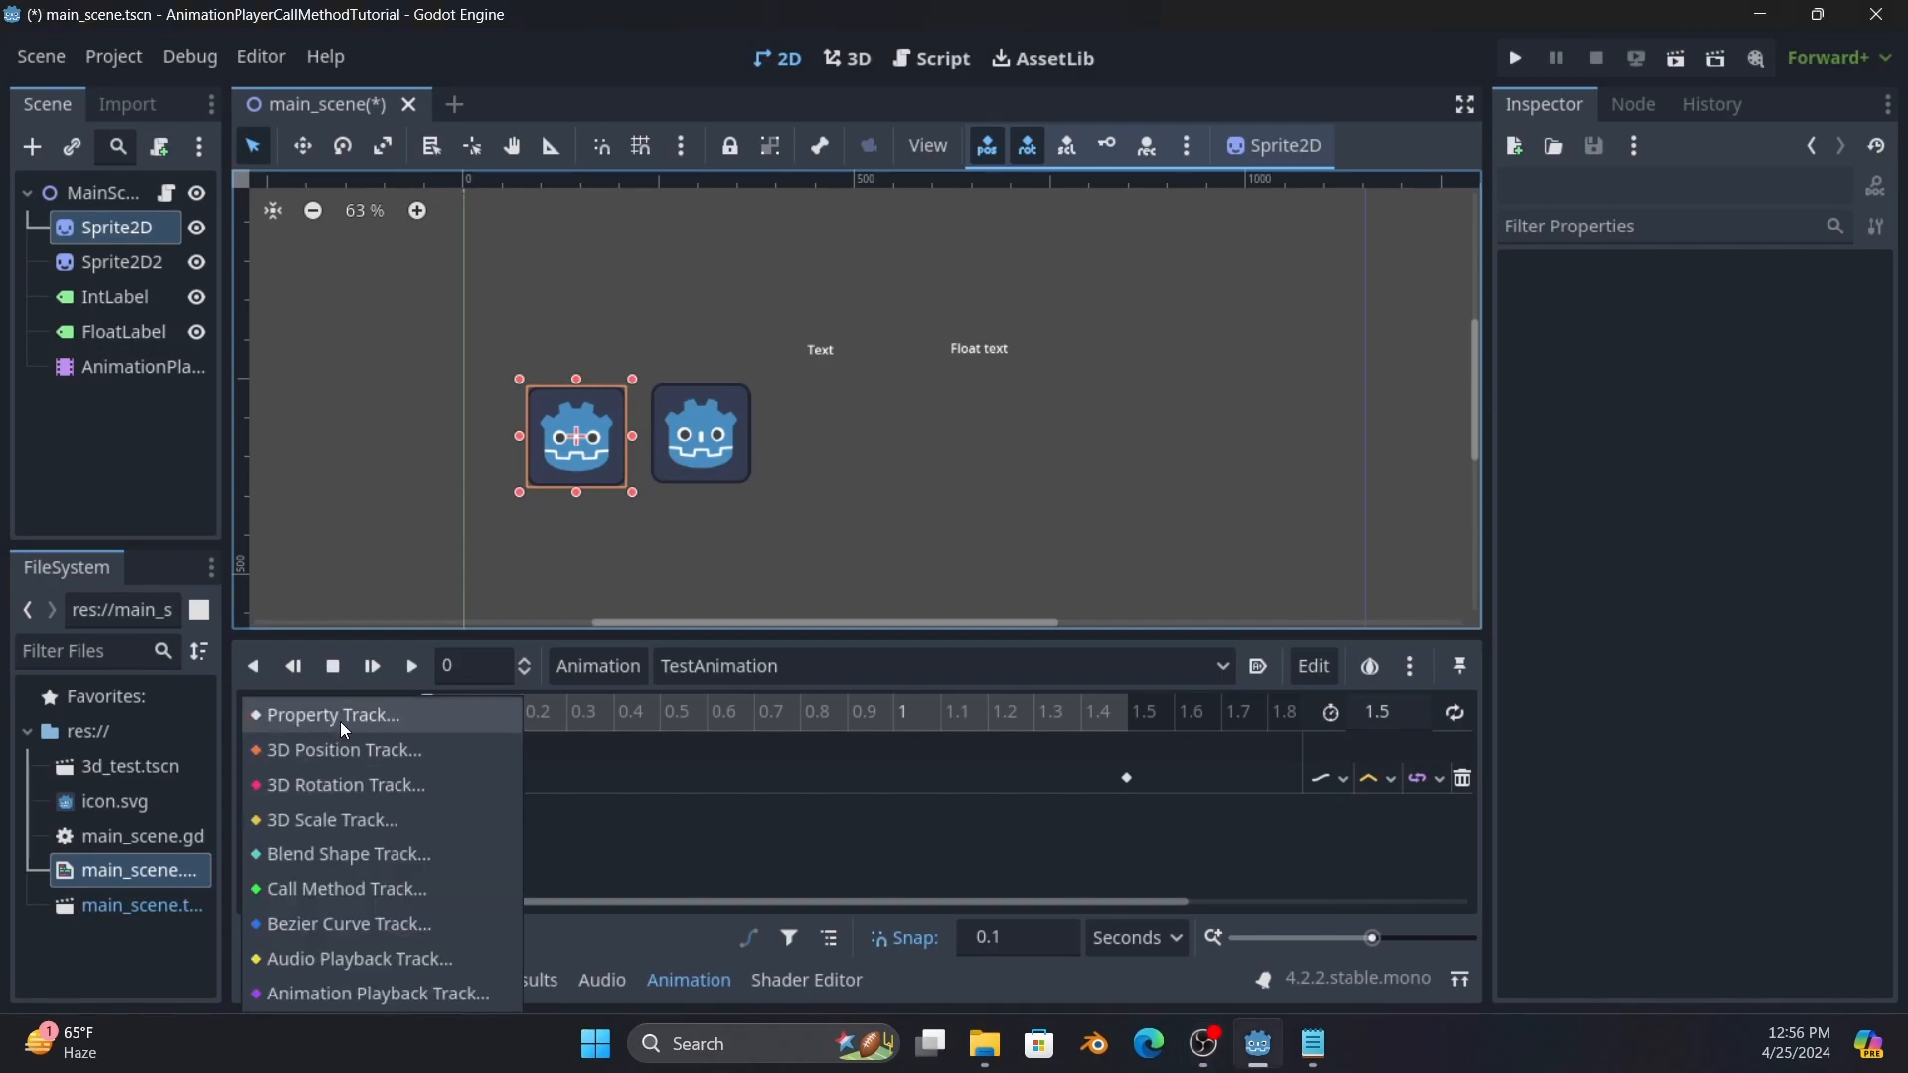
pyautogui.click(340, 720)
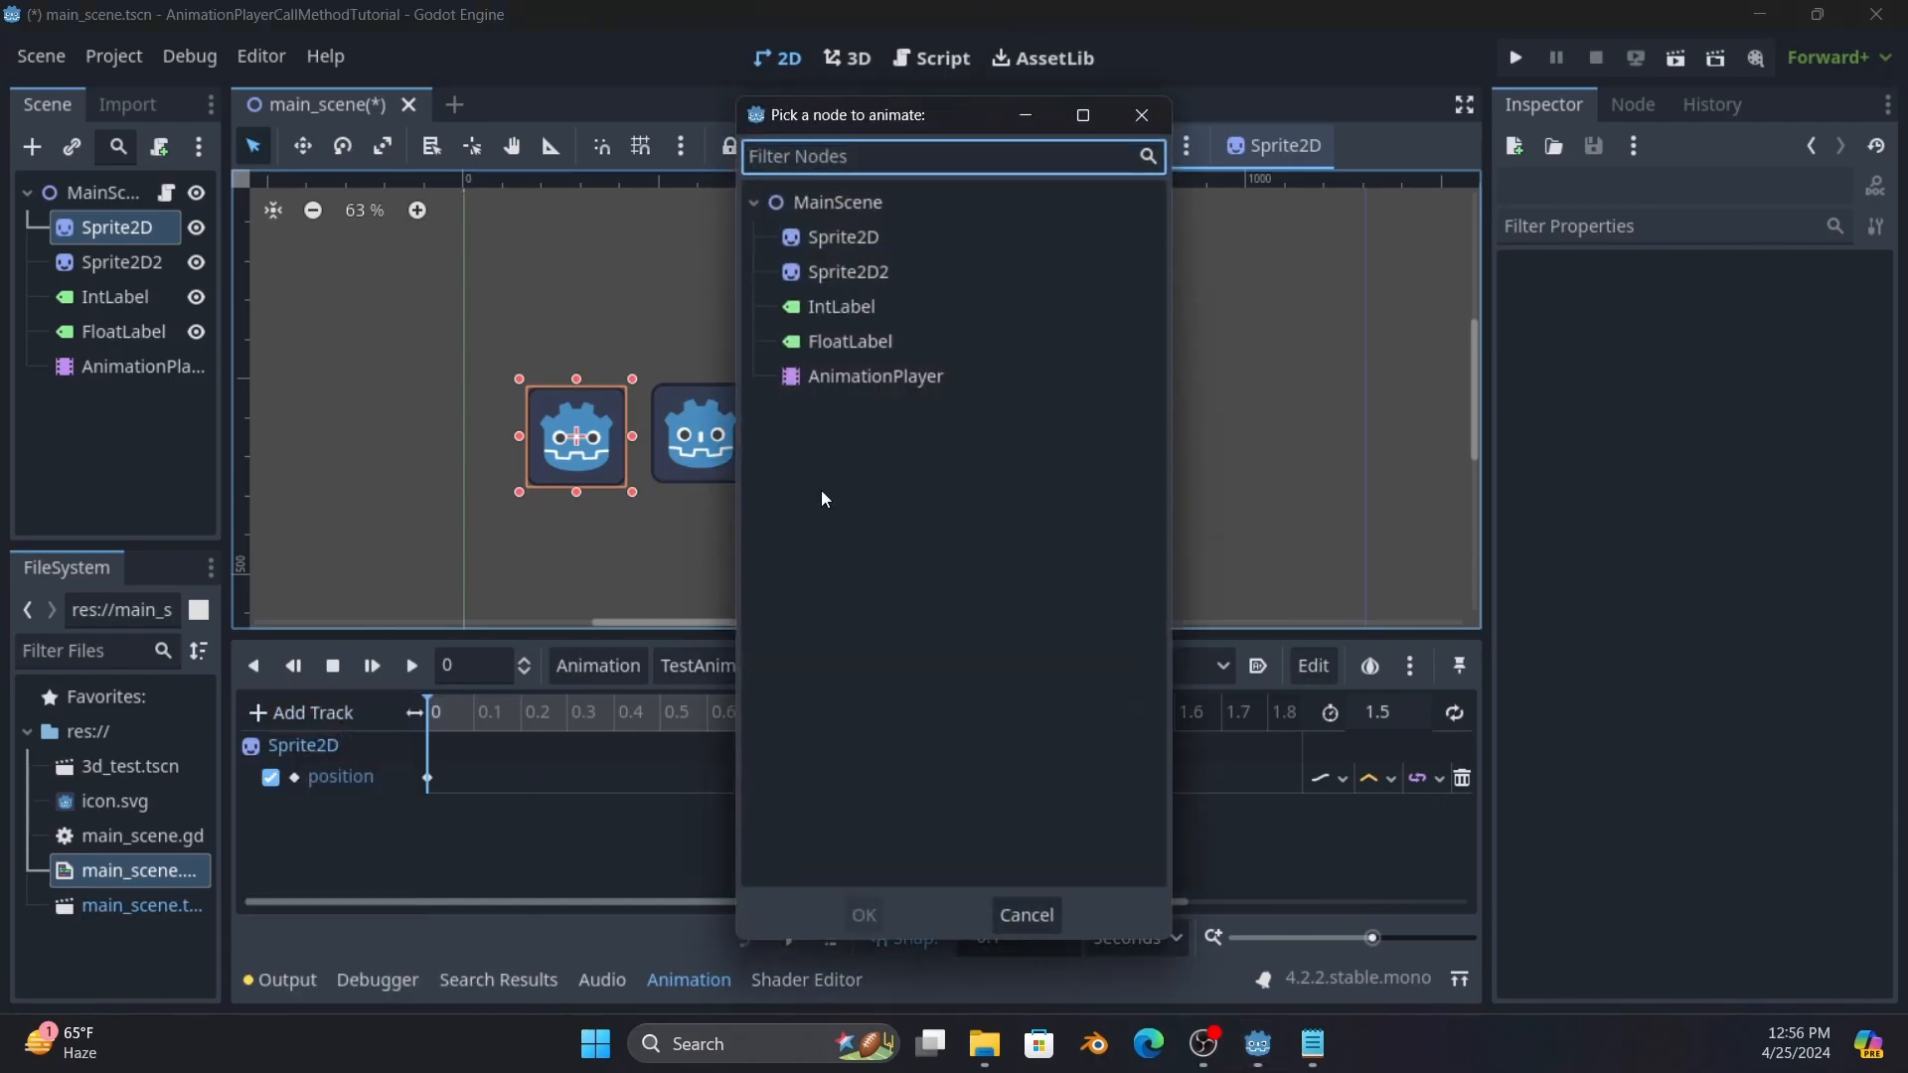
pyautogui.doubleClick(858, 238)
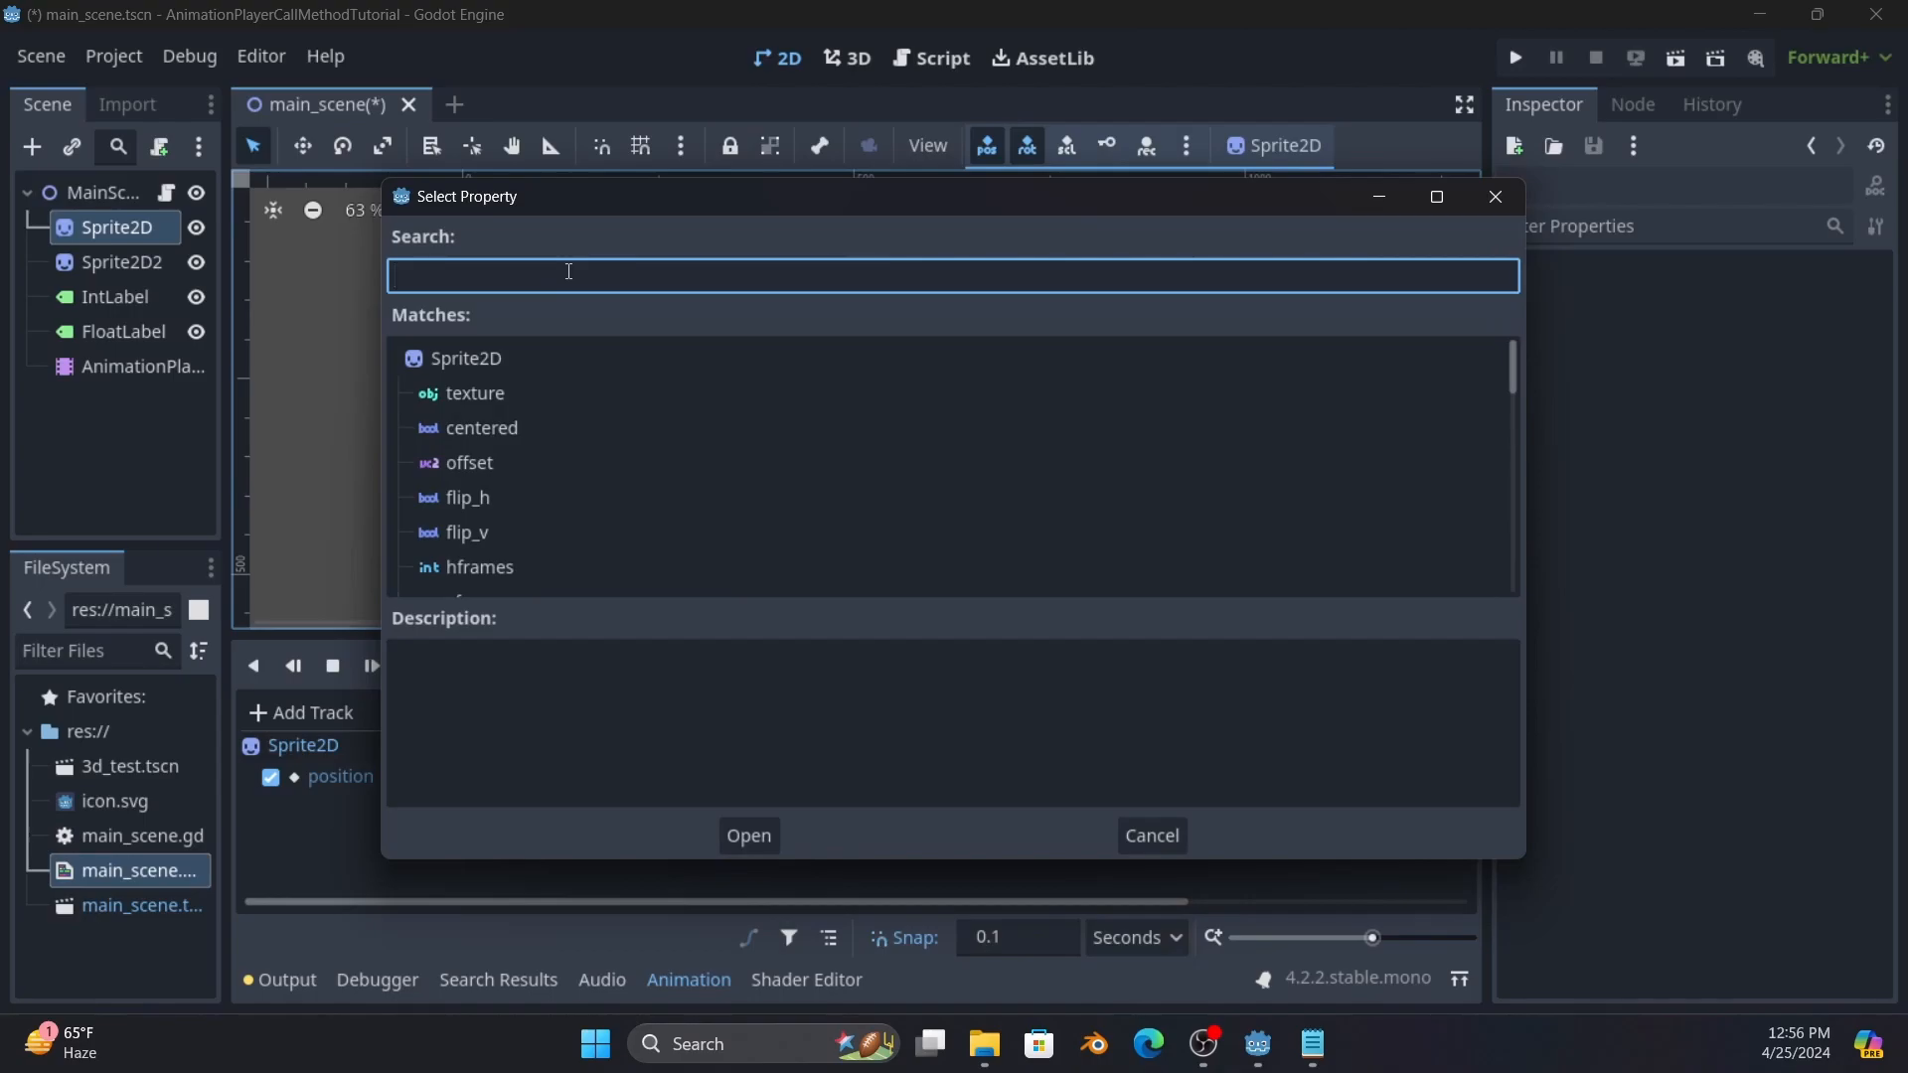
pyautogui.write('rotation')
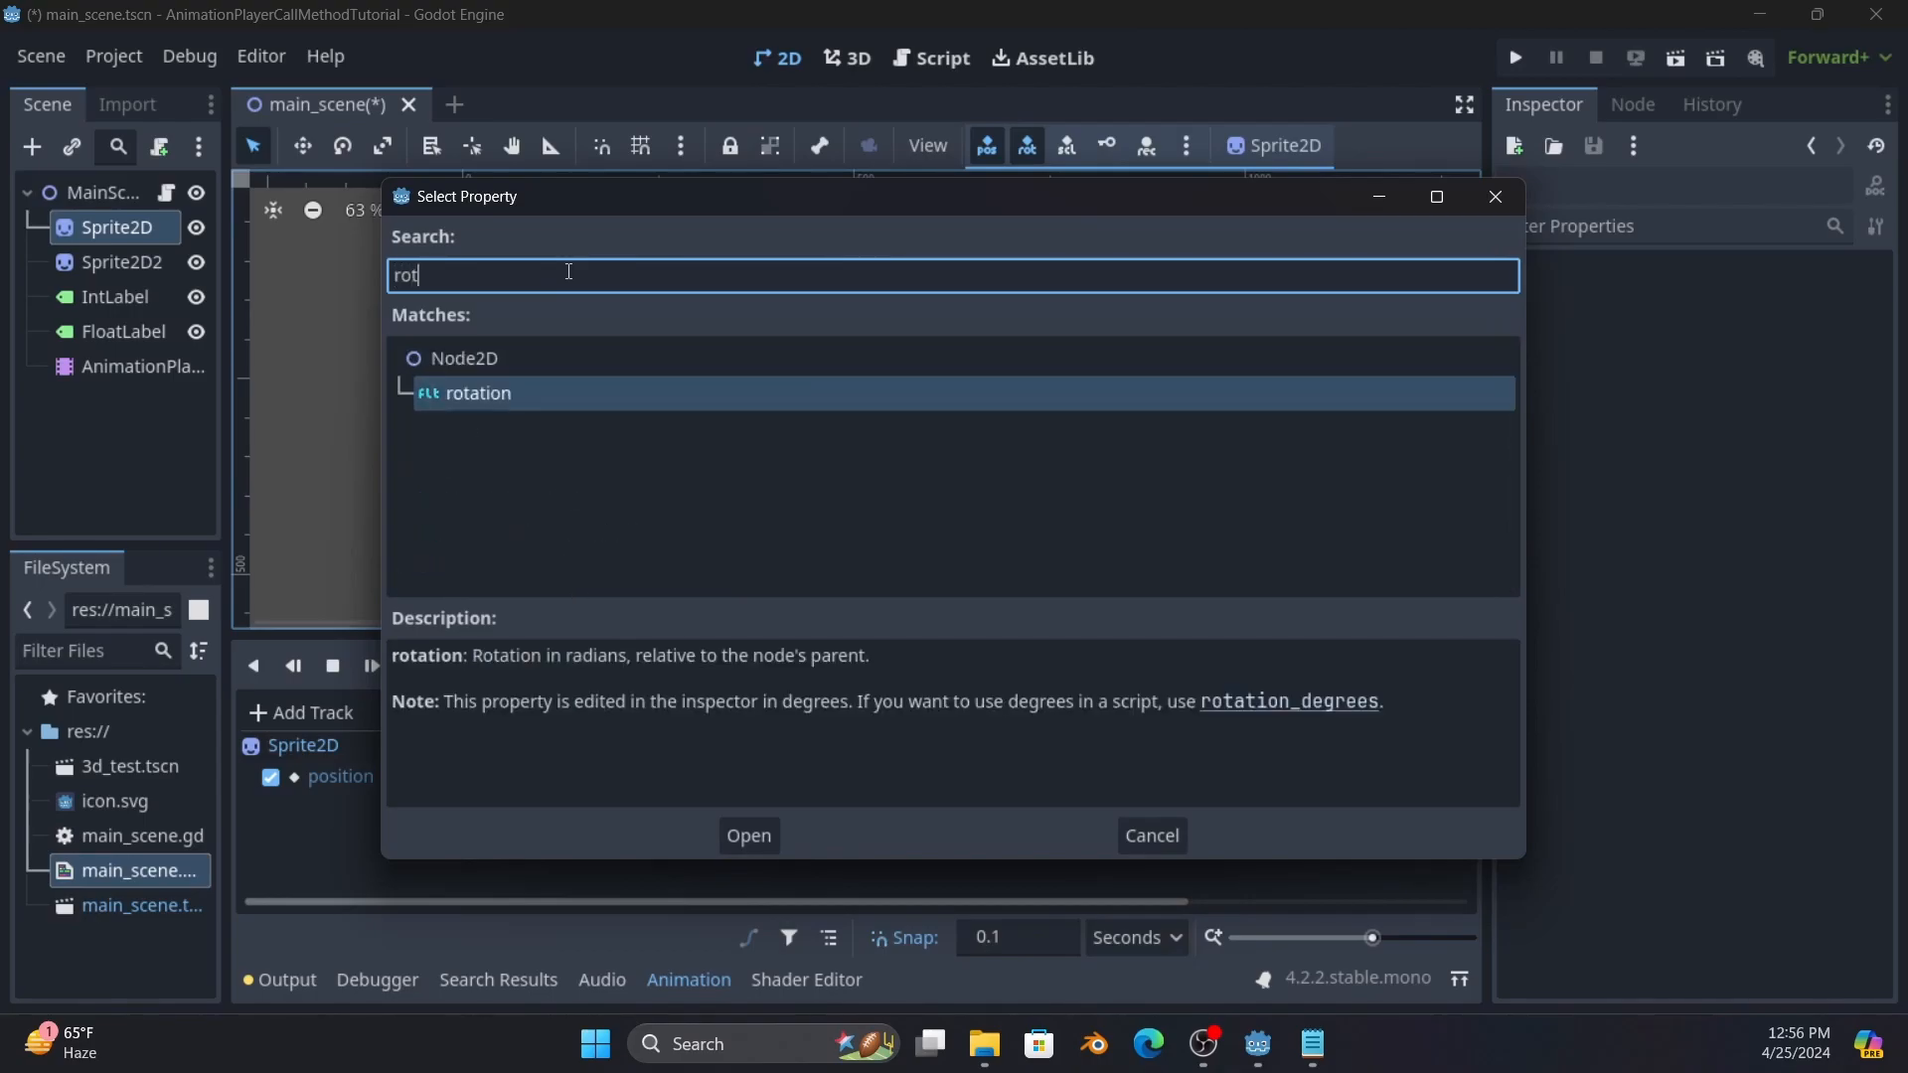
pyautogui.doubleClick(510, 394)
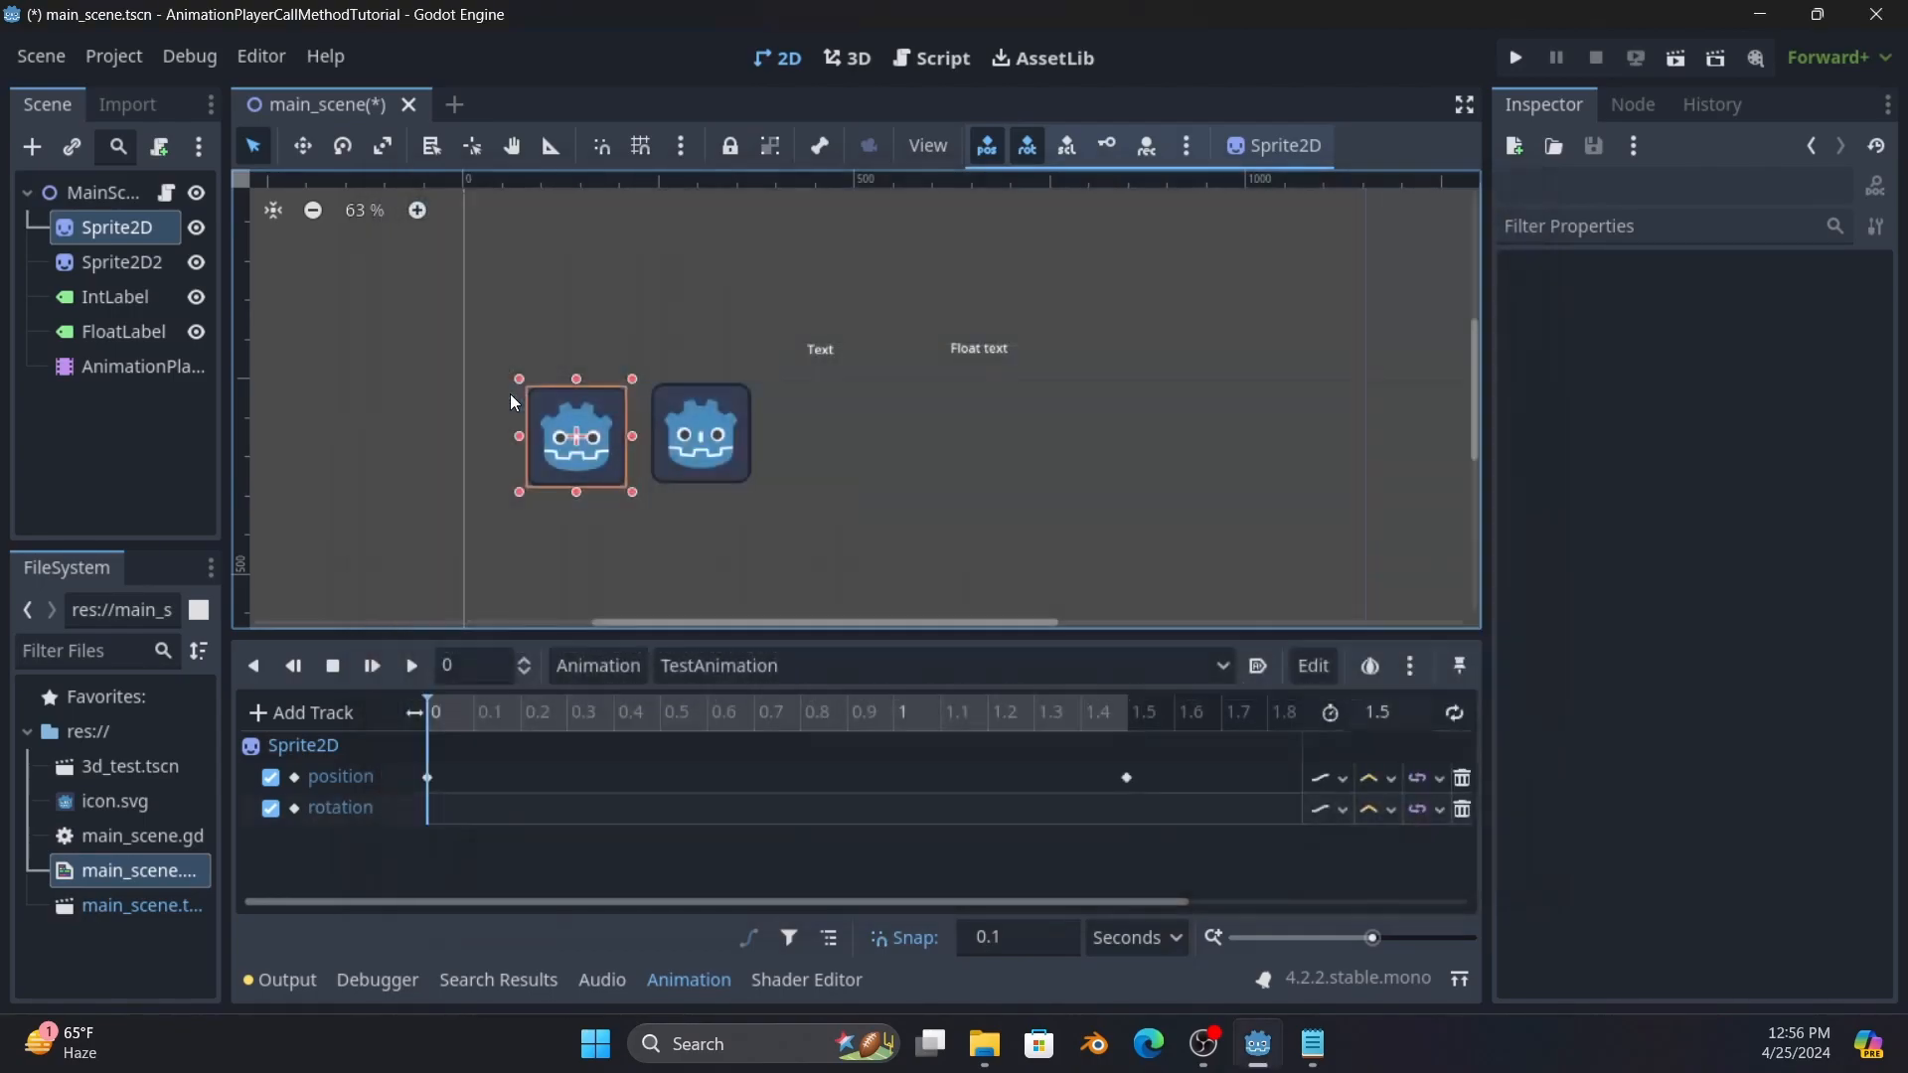
# Insert a key at 0 seconds on Sprite2D's rotation track and select it to show its properties.
pyautogui.click(425, 809)
pyautogui.rightClick(431, 807)
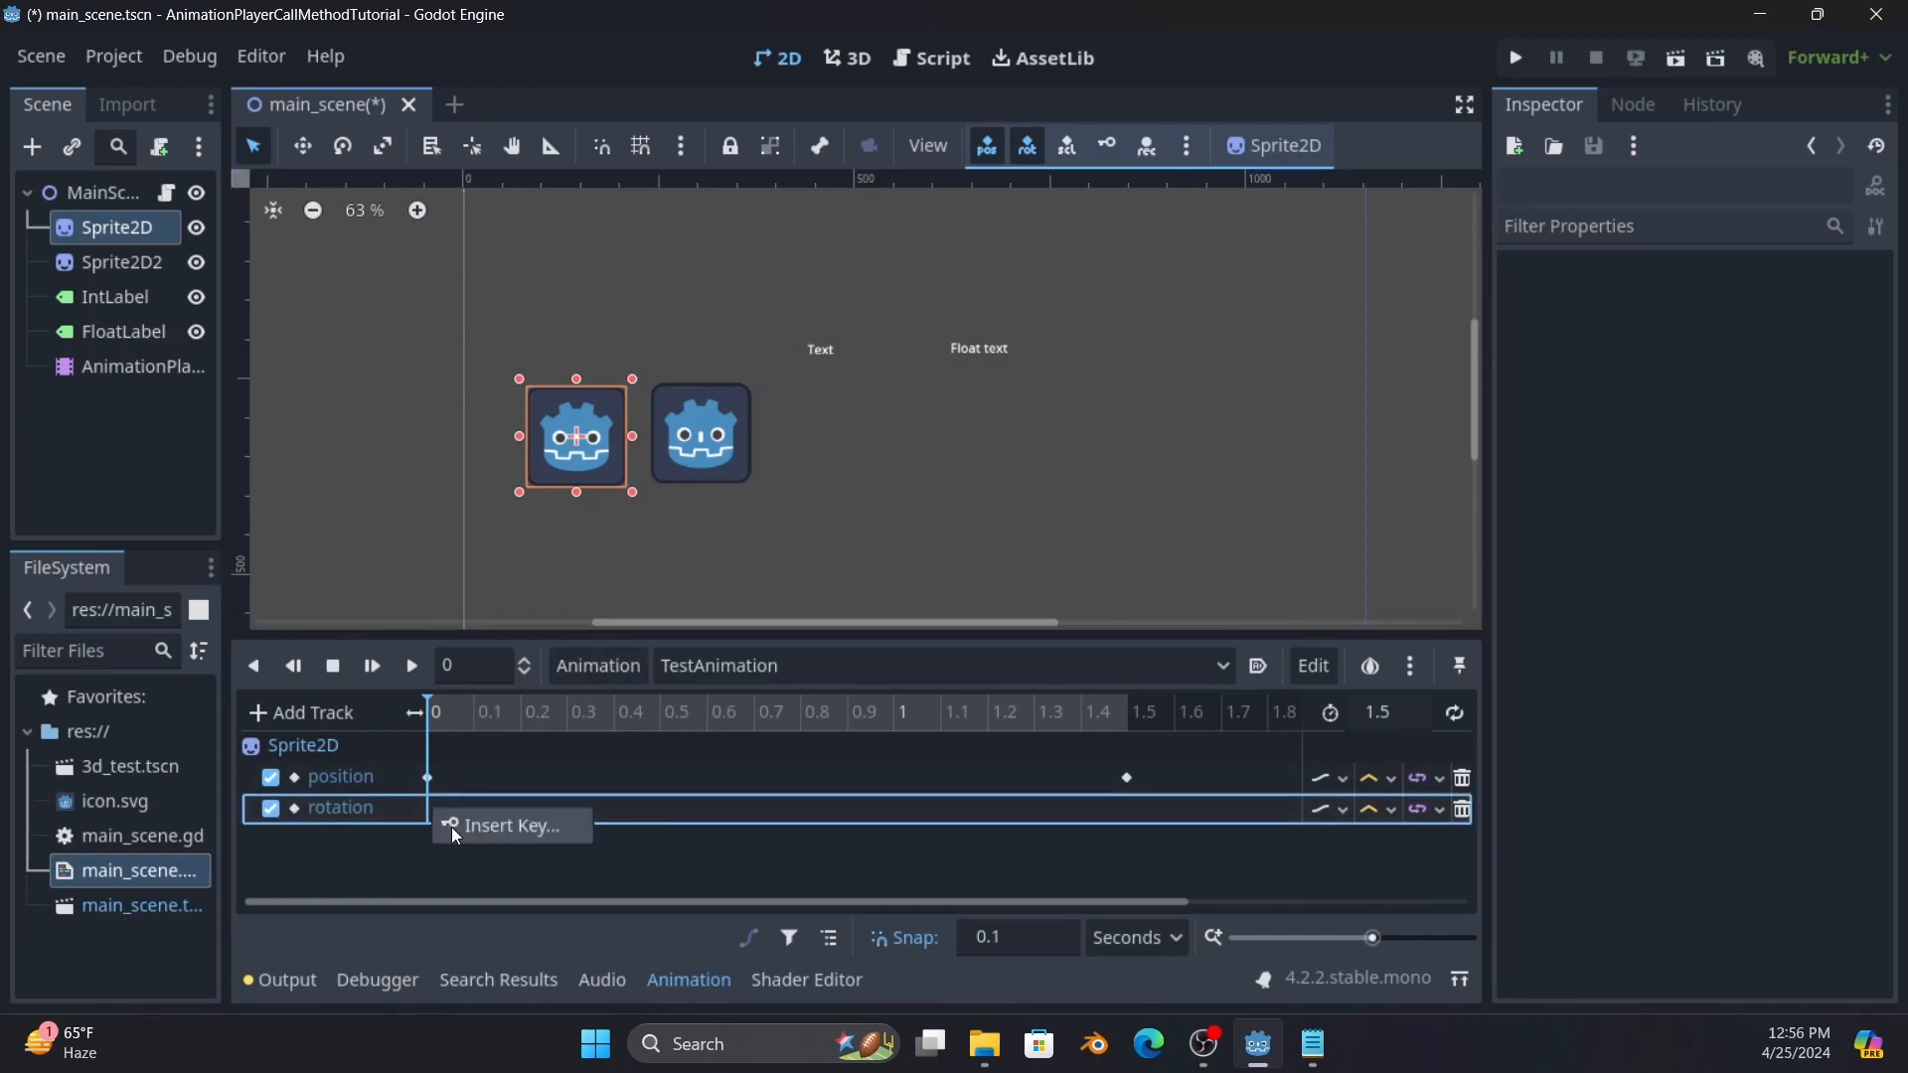
pyautogui.click(451, 827)
pyautogui.click(428, 808)
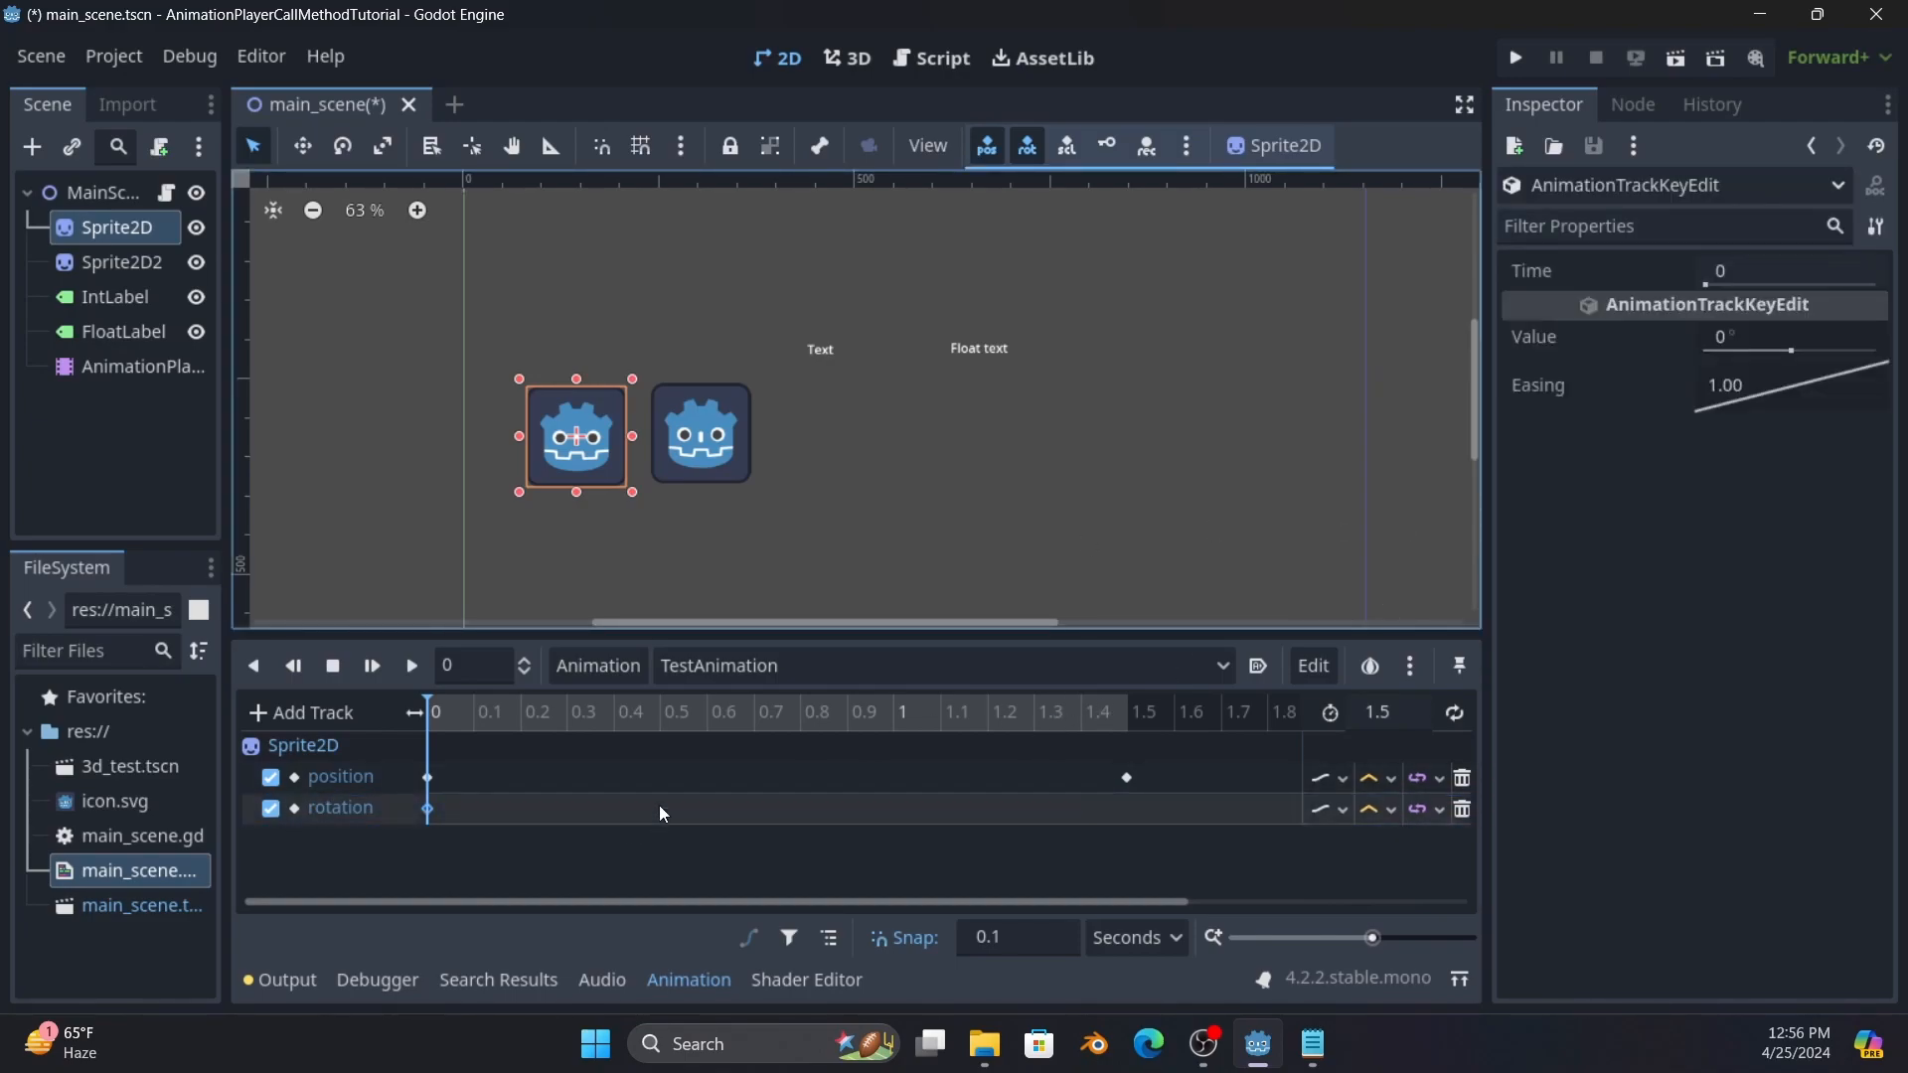
# Insert a rotation key at 1.5 seconds for Sprite2D and set its value to 360 degrees.
pyautogui.click(1129, 709)
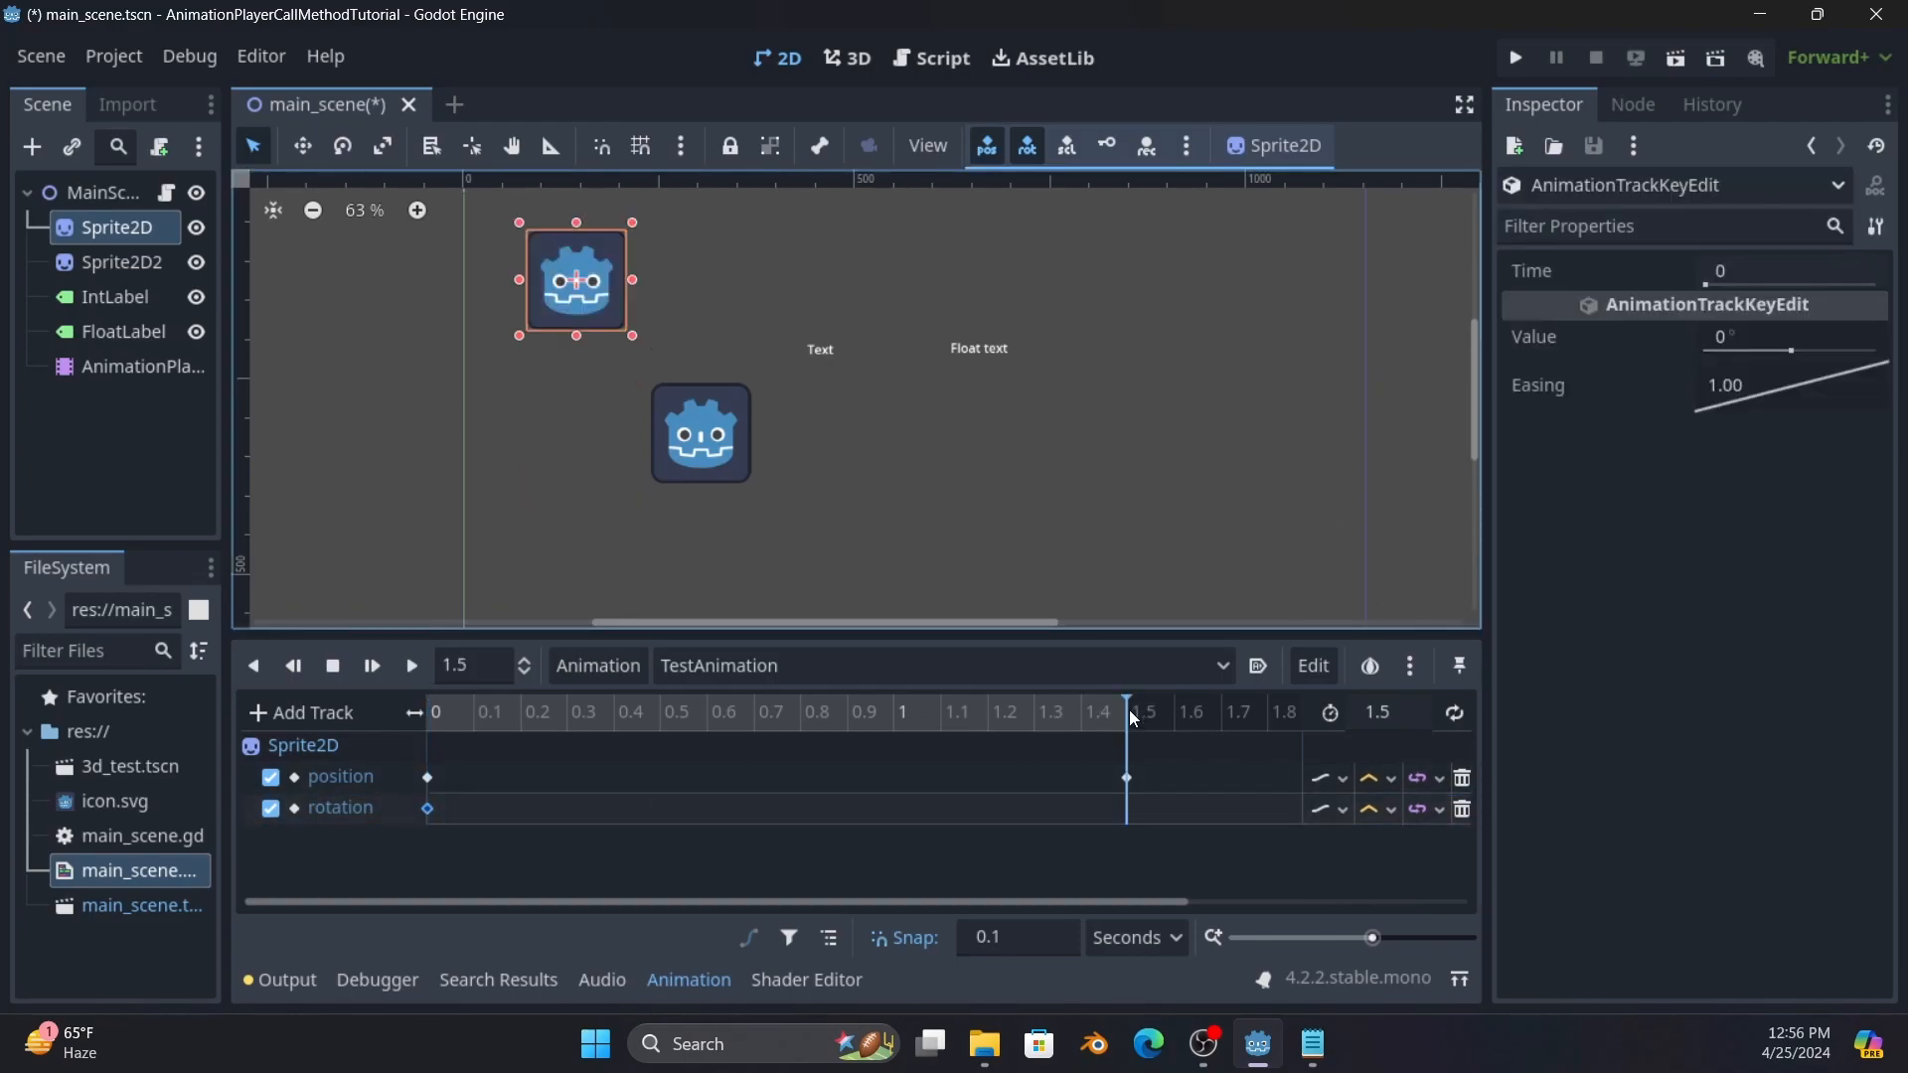
pyautogui.rightClick(1128, 817)
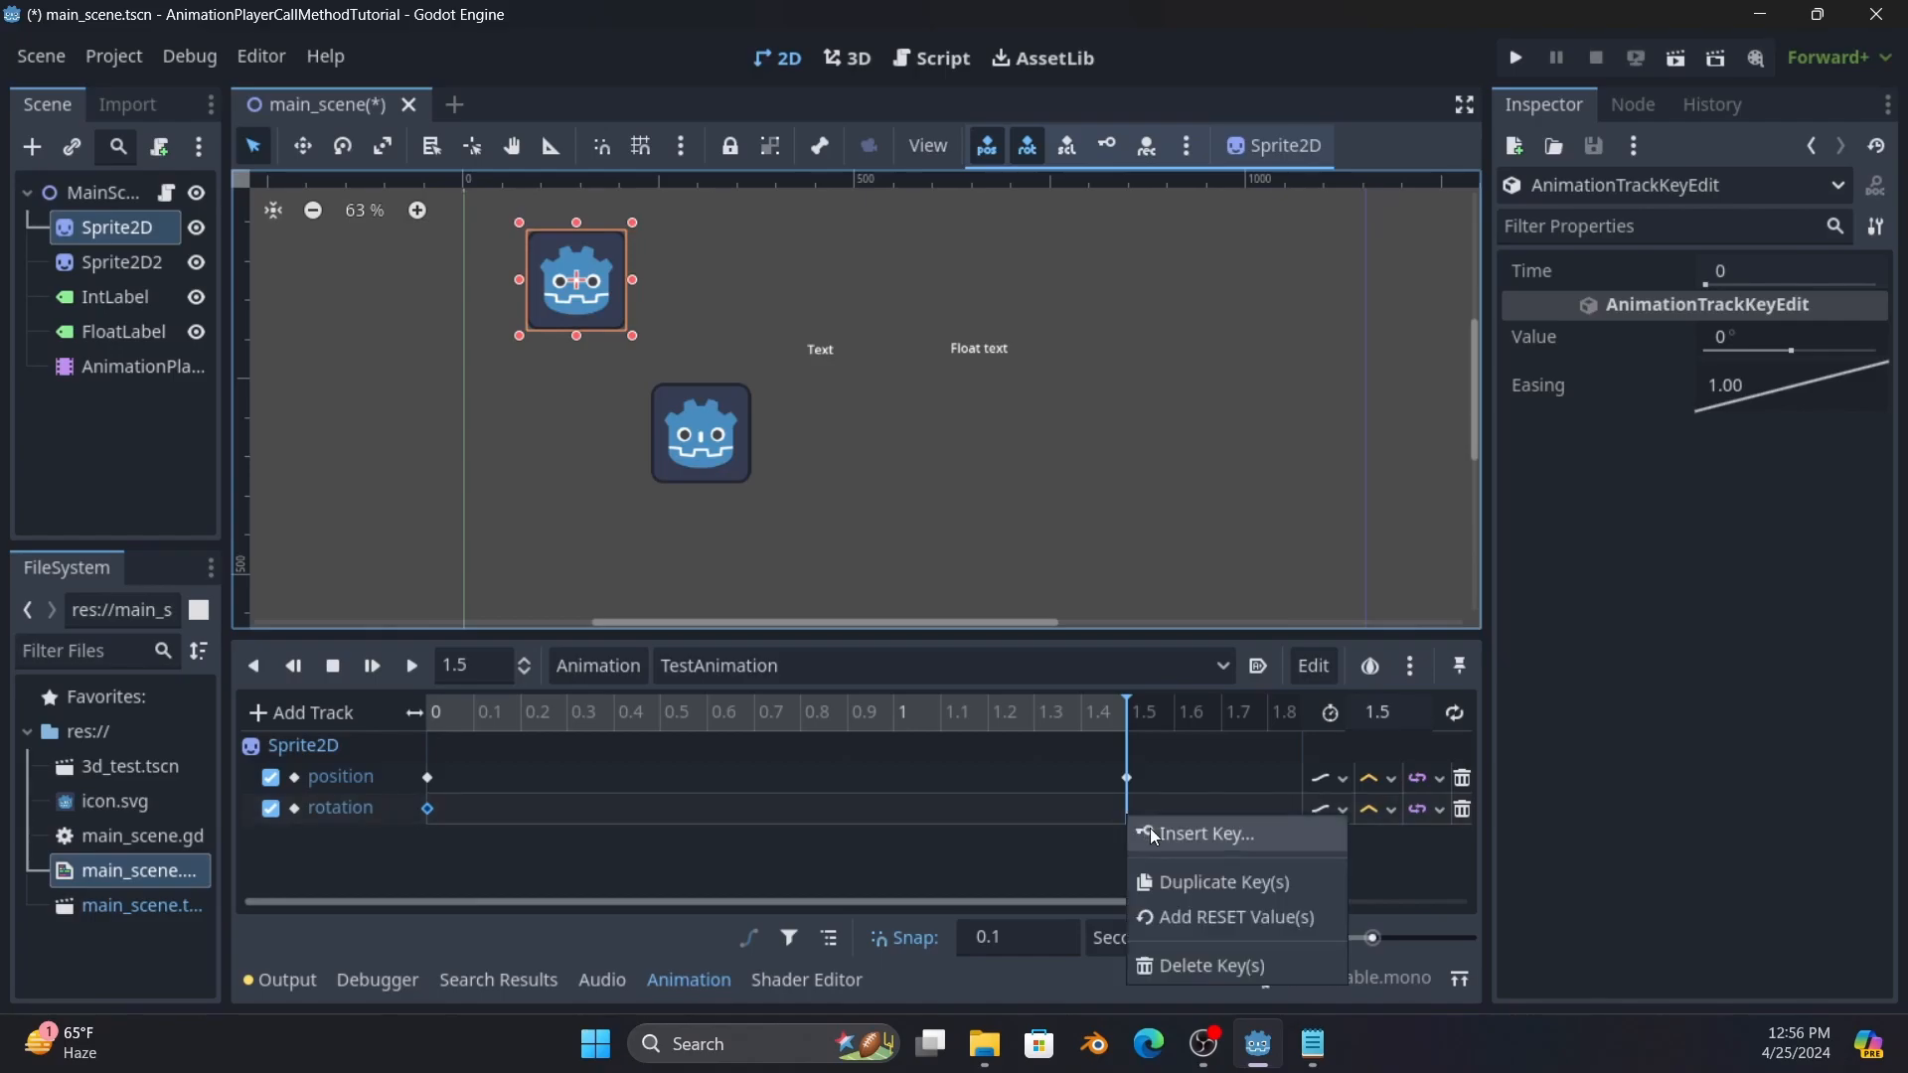
pyautogui.click(1149, 829)
pyautogui.click(1127, 808)
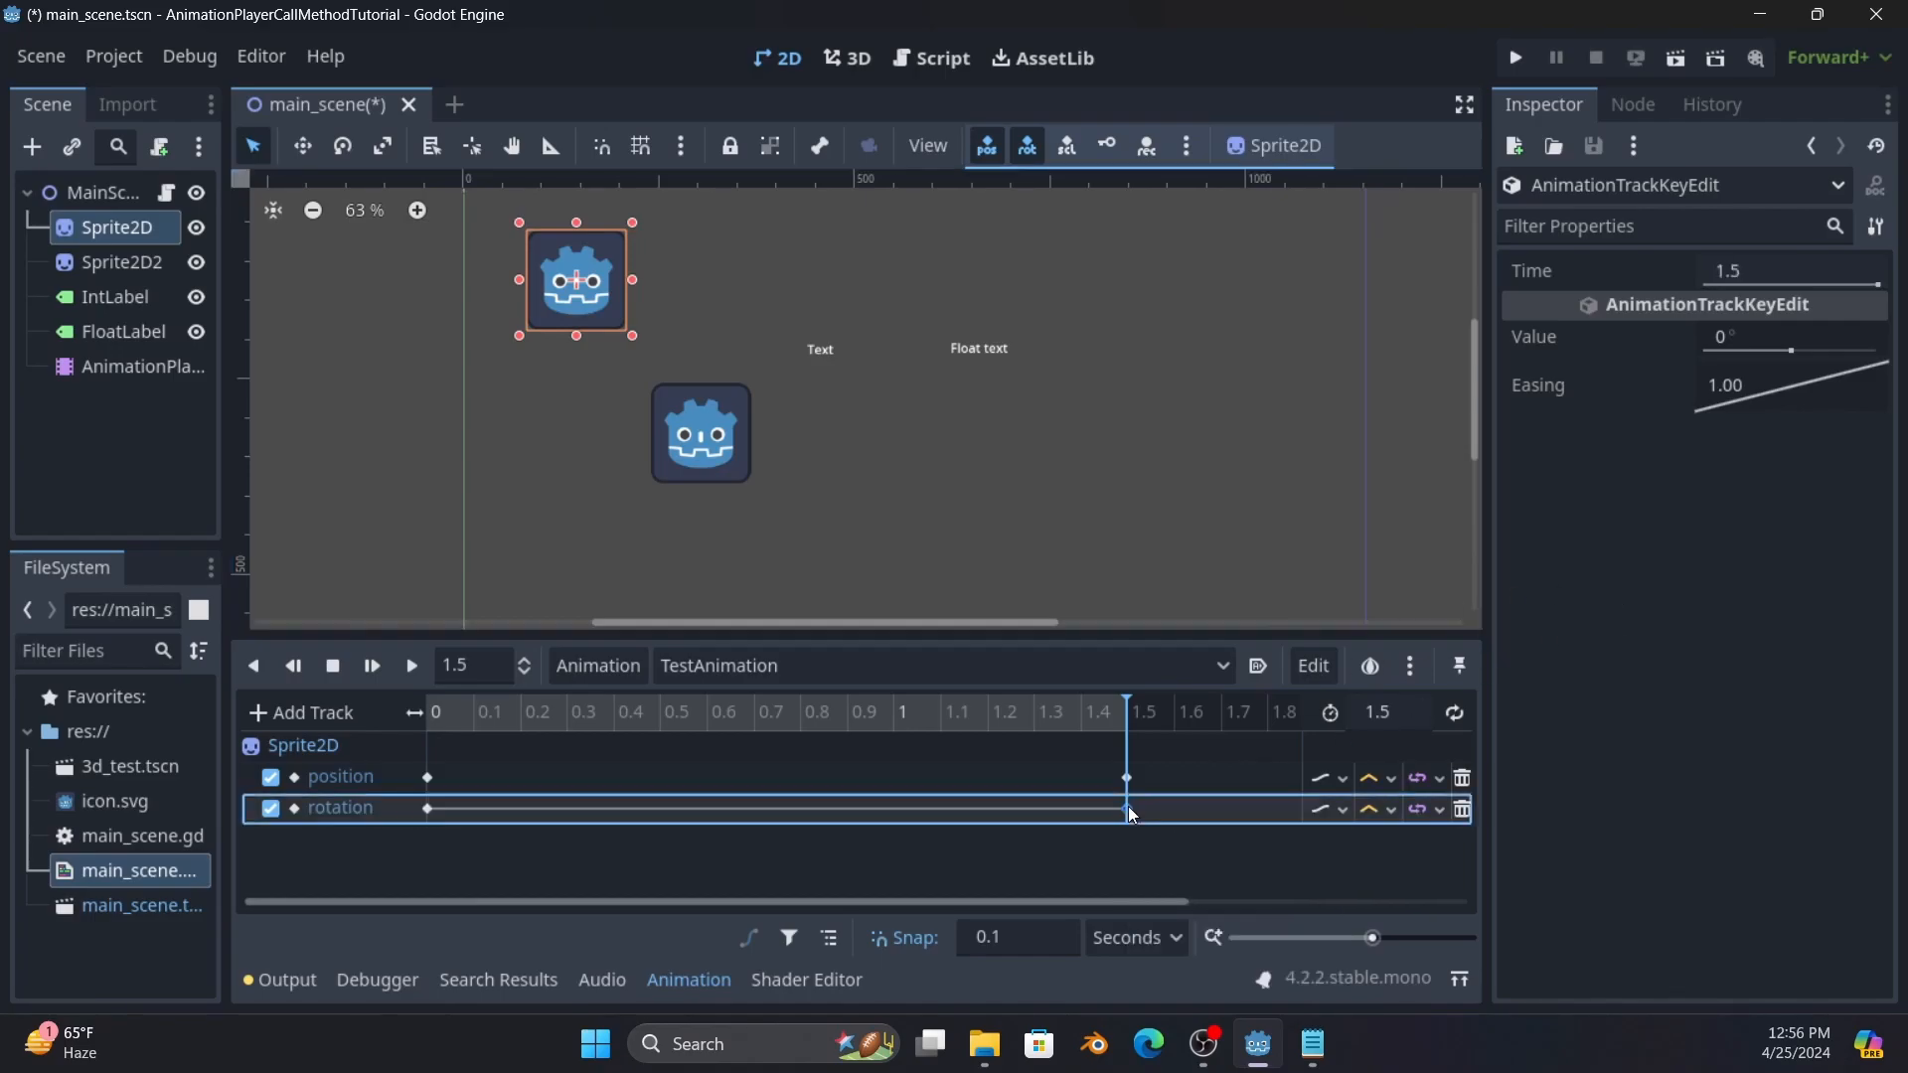
pyautogui.click(1749, 338)
pyautogui.write('360')
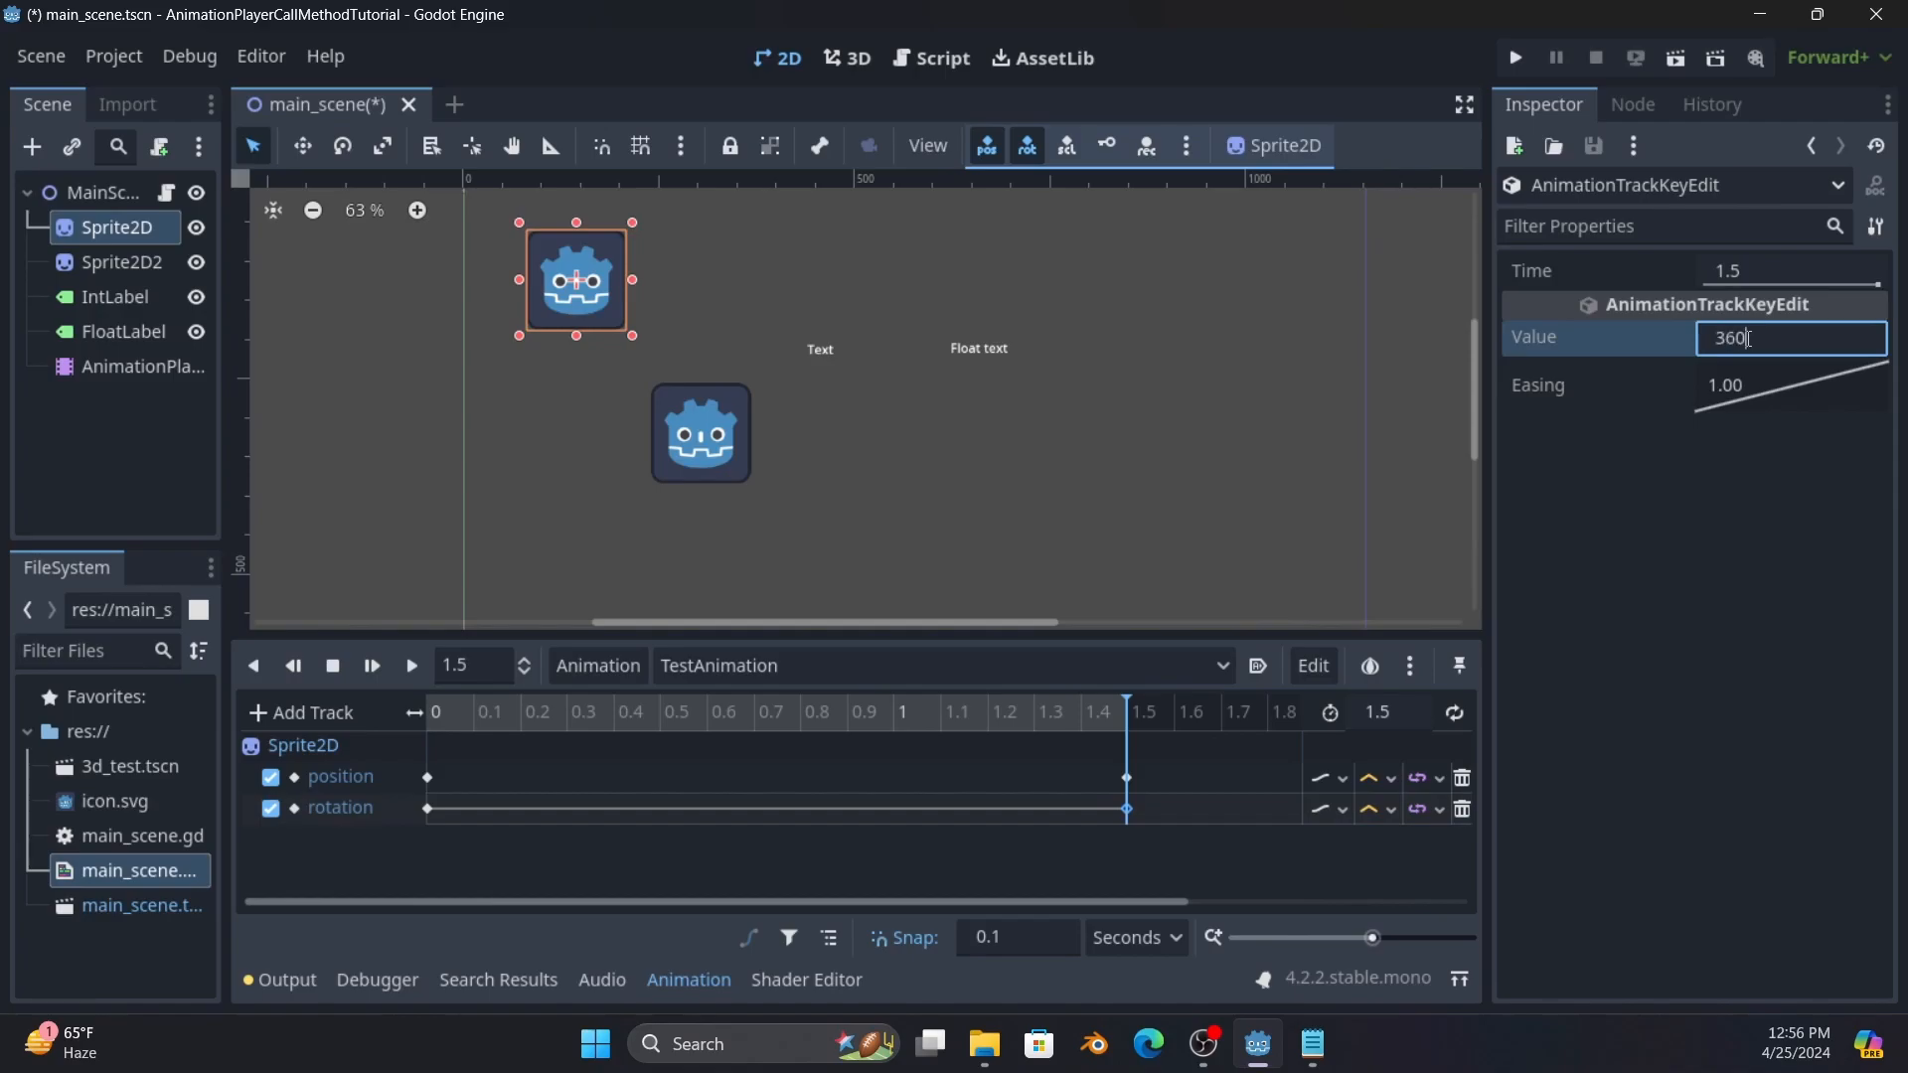
pyautogui.press('Return')
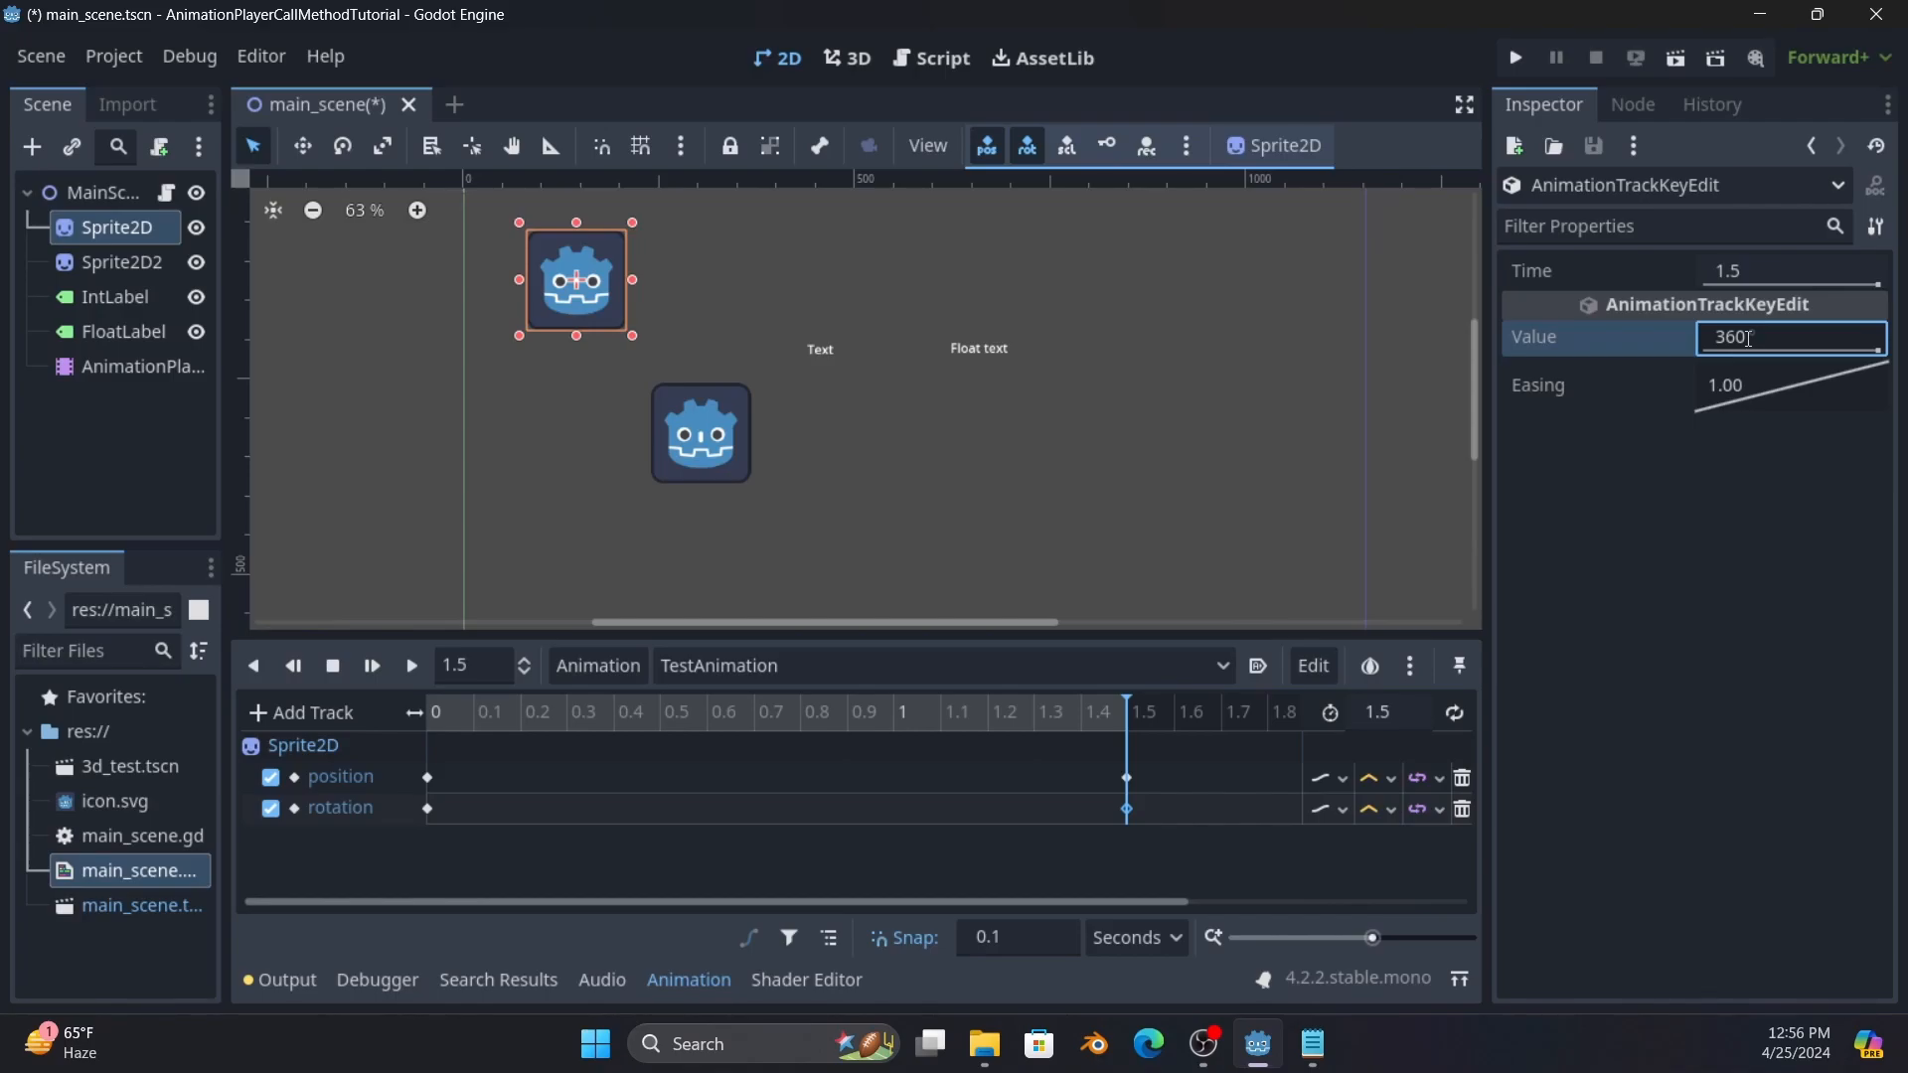
pyautogui.press('Return')
# Play TestAnimation from the start and view the update mode options of the rotation track.
pyautogui.click(332, 667)
pyautogui.click(373, 667)
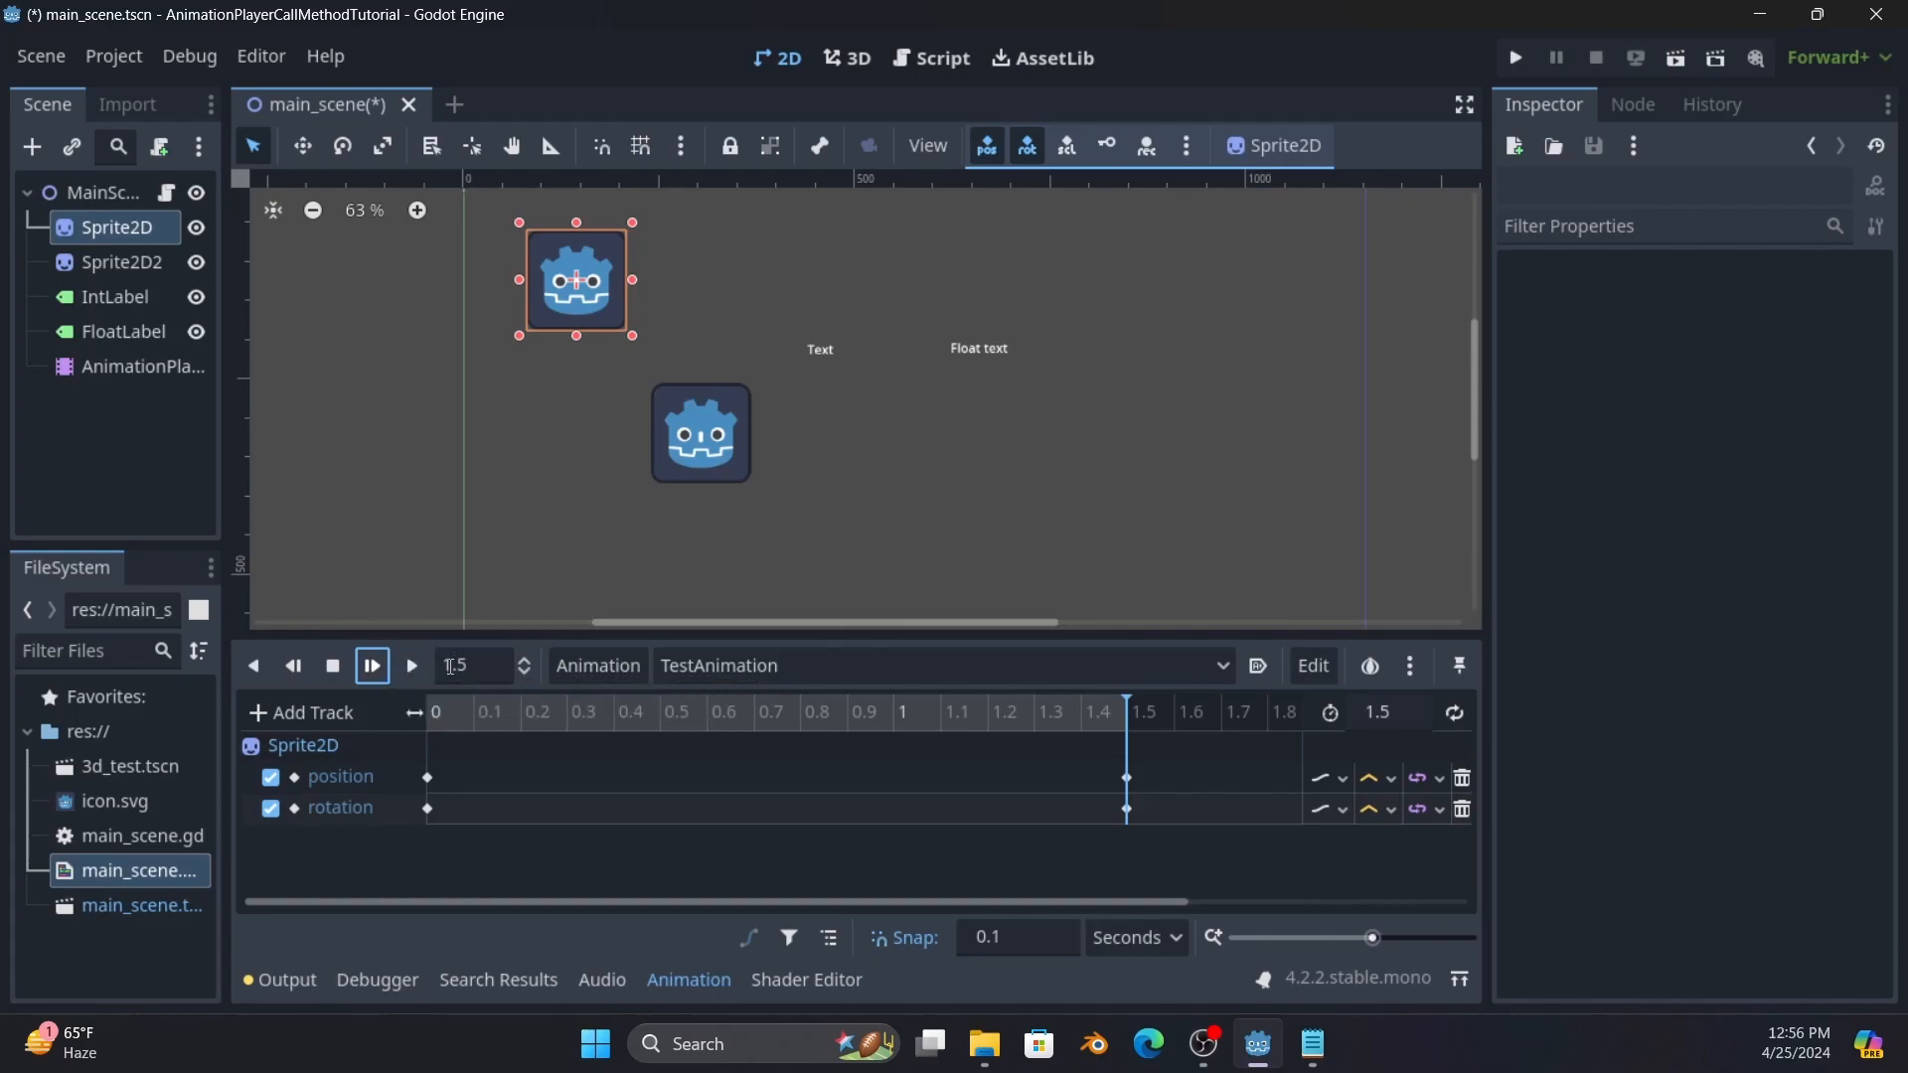
pyautogui.click(1320, 811)
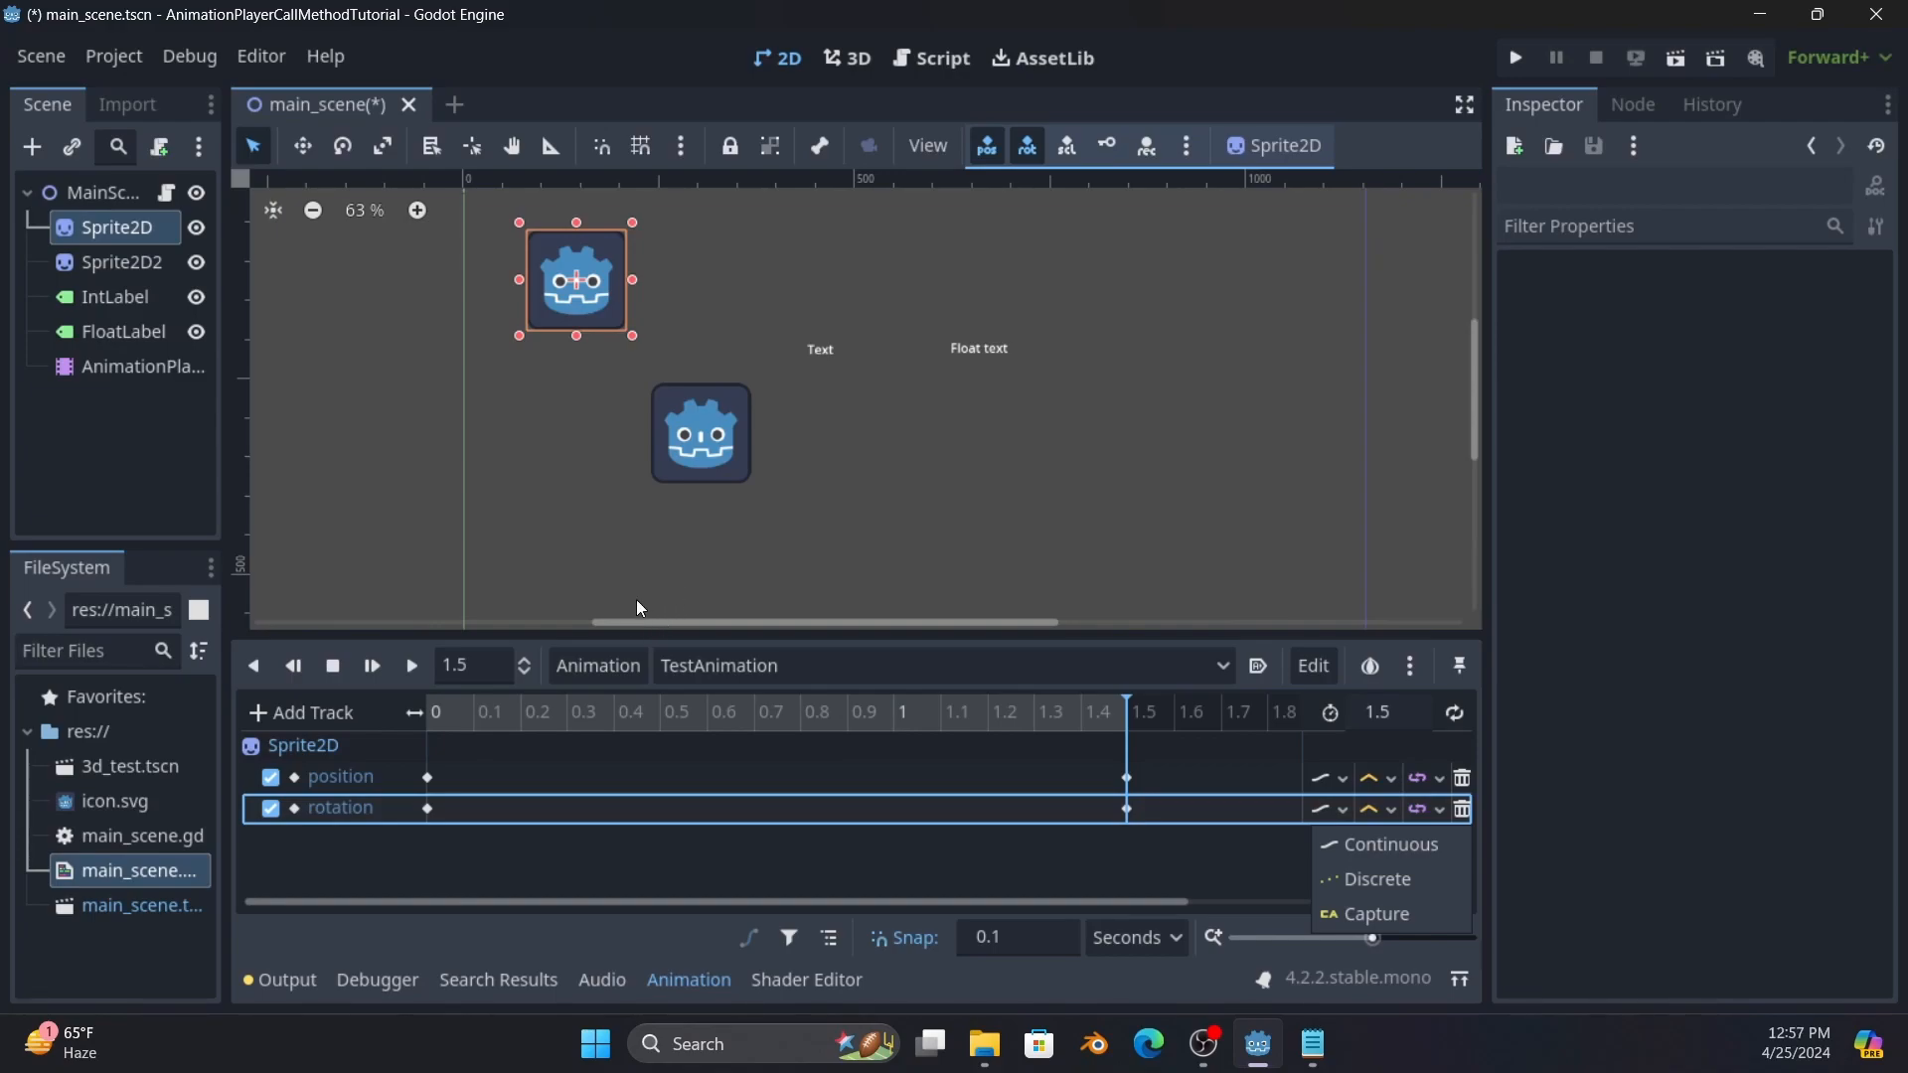
pyautogui.click(724, 859)
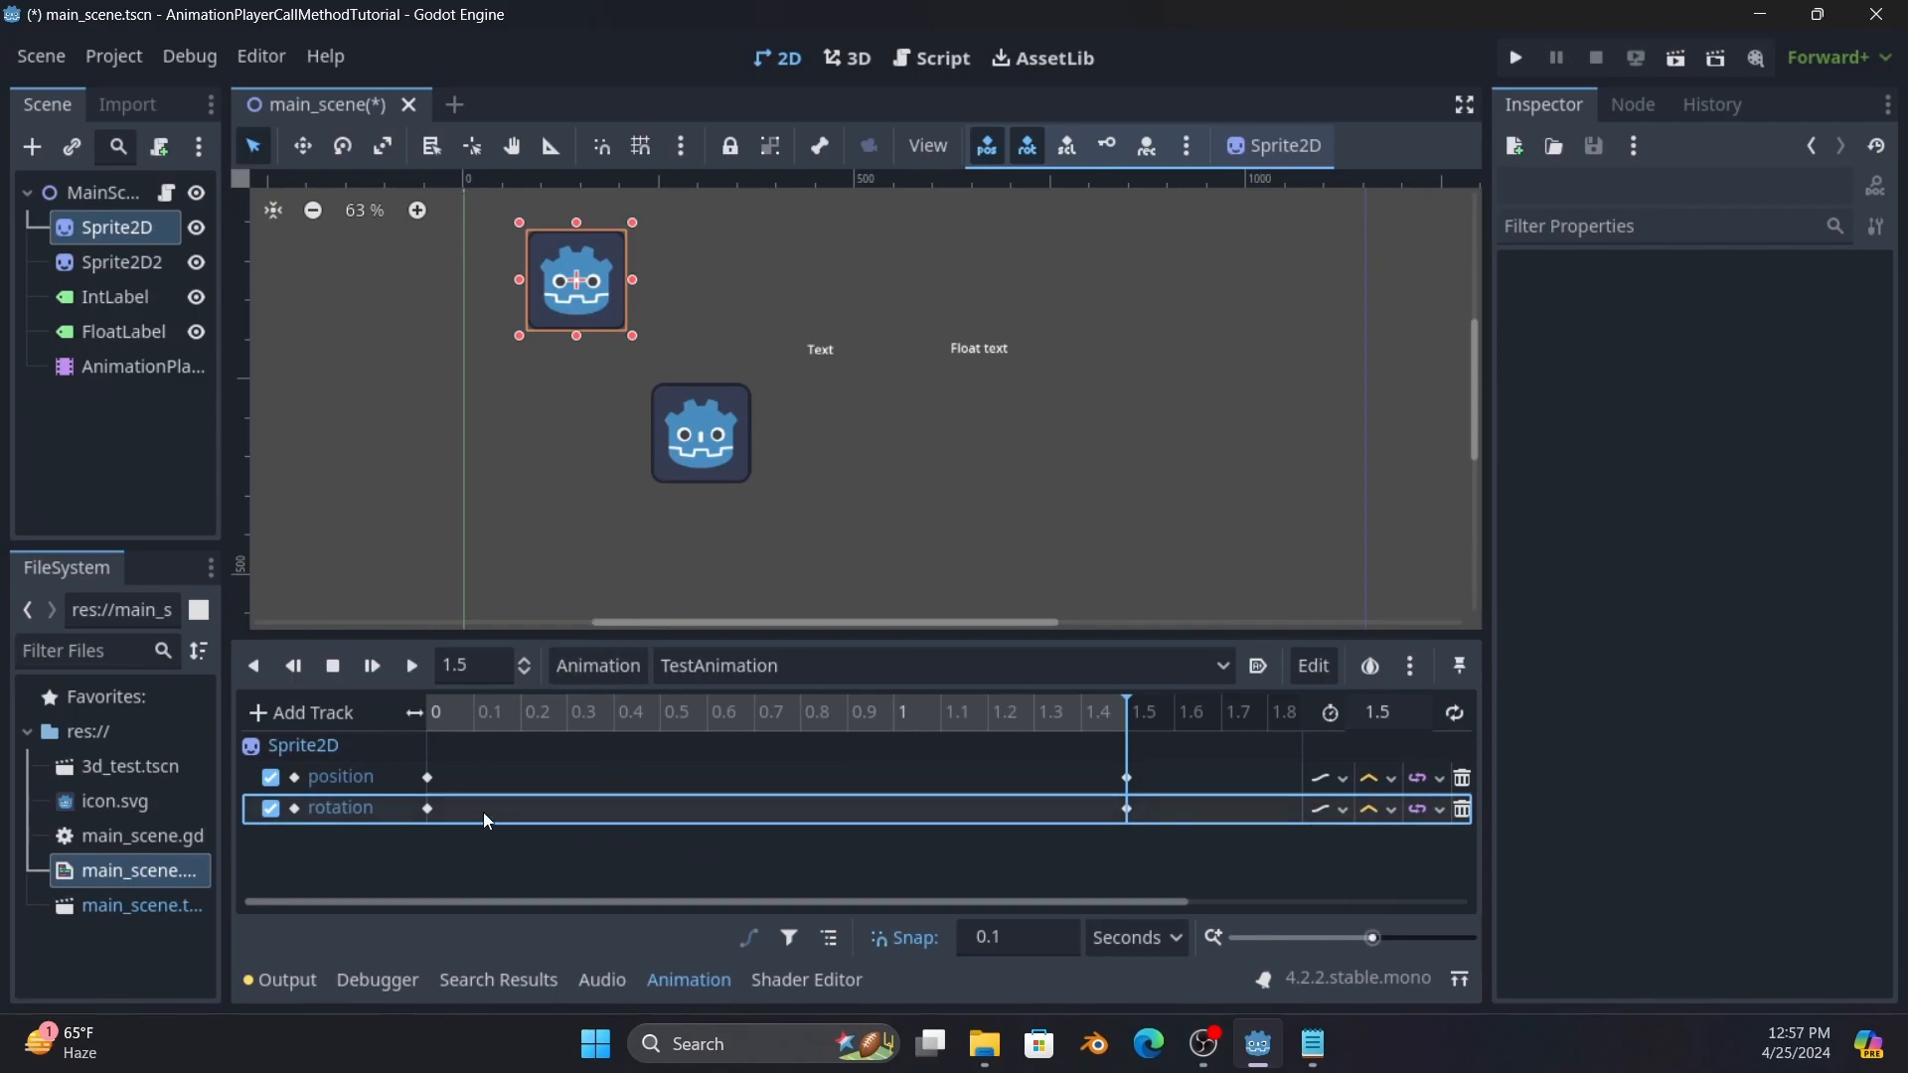
# Set the easing of Sprite2D's rotation key at 0 seconds to about 8.57 and play TestAnimation from the start.
pyautogui.click(429, 809)
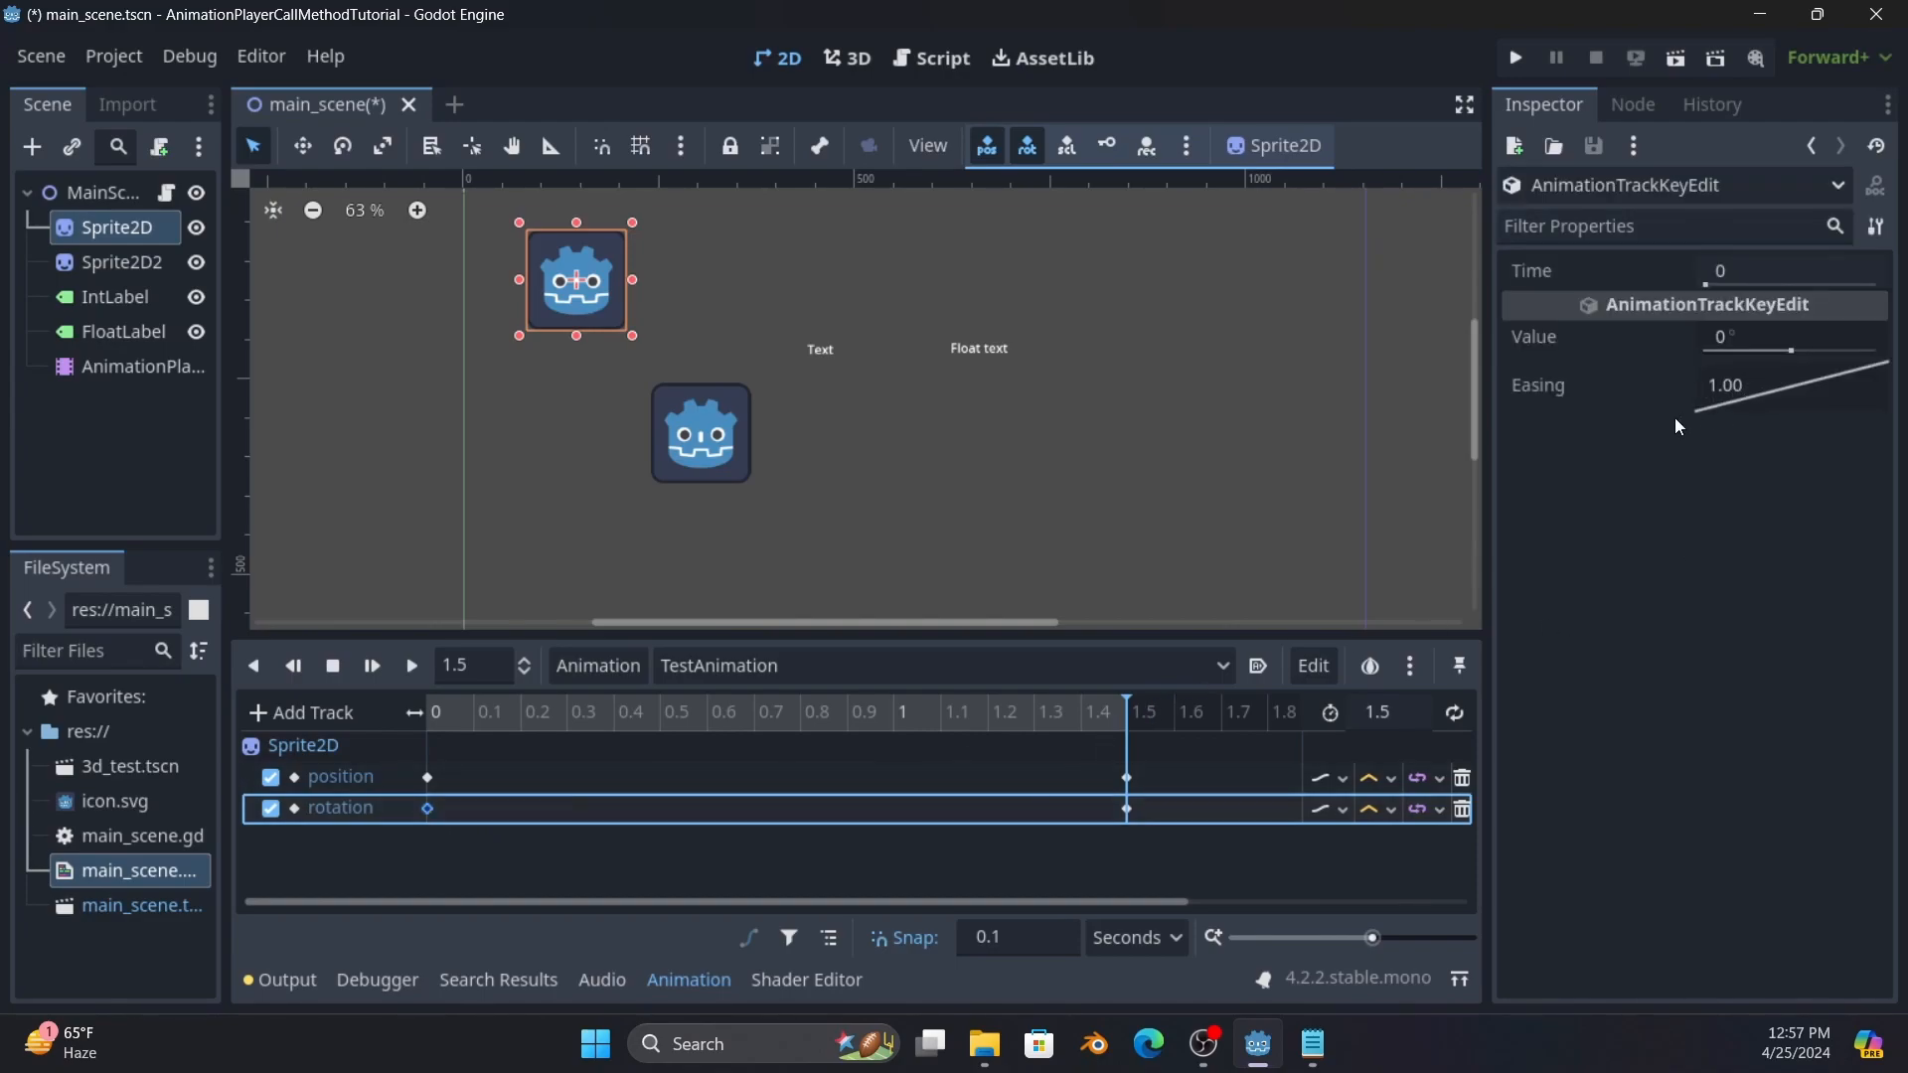
pyautogui.moveTo(1738, 379); pyautogui.dragTo(1827, 398)
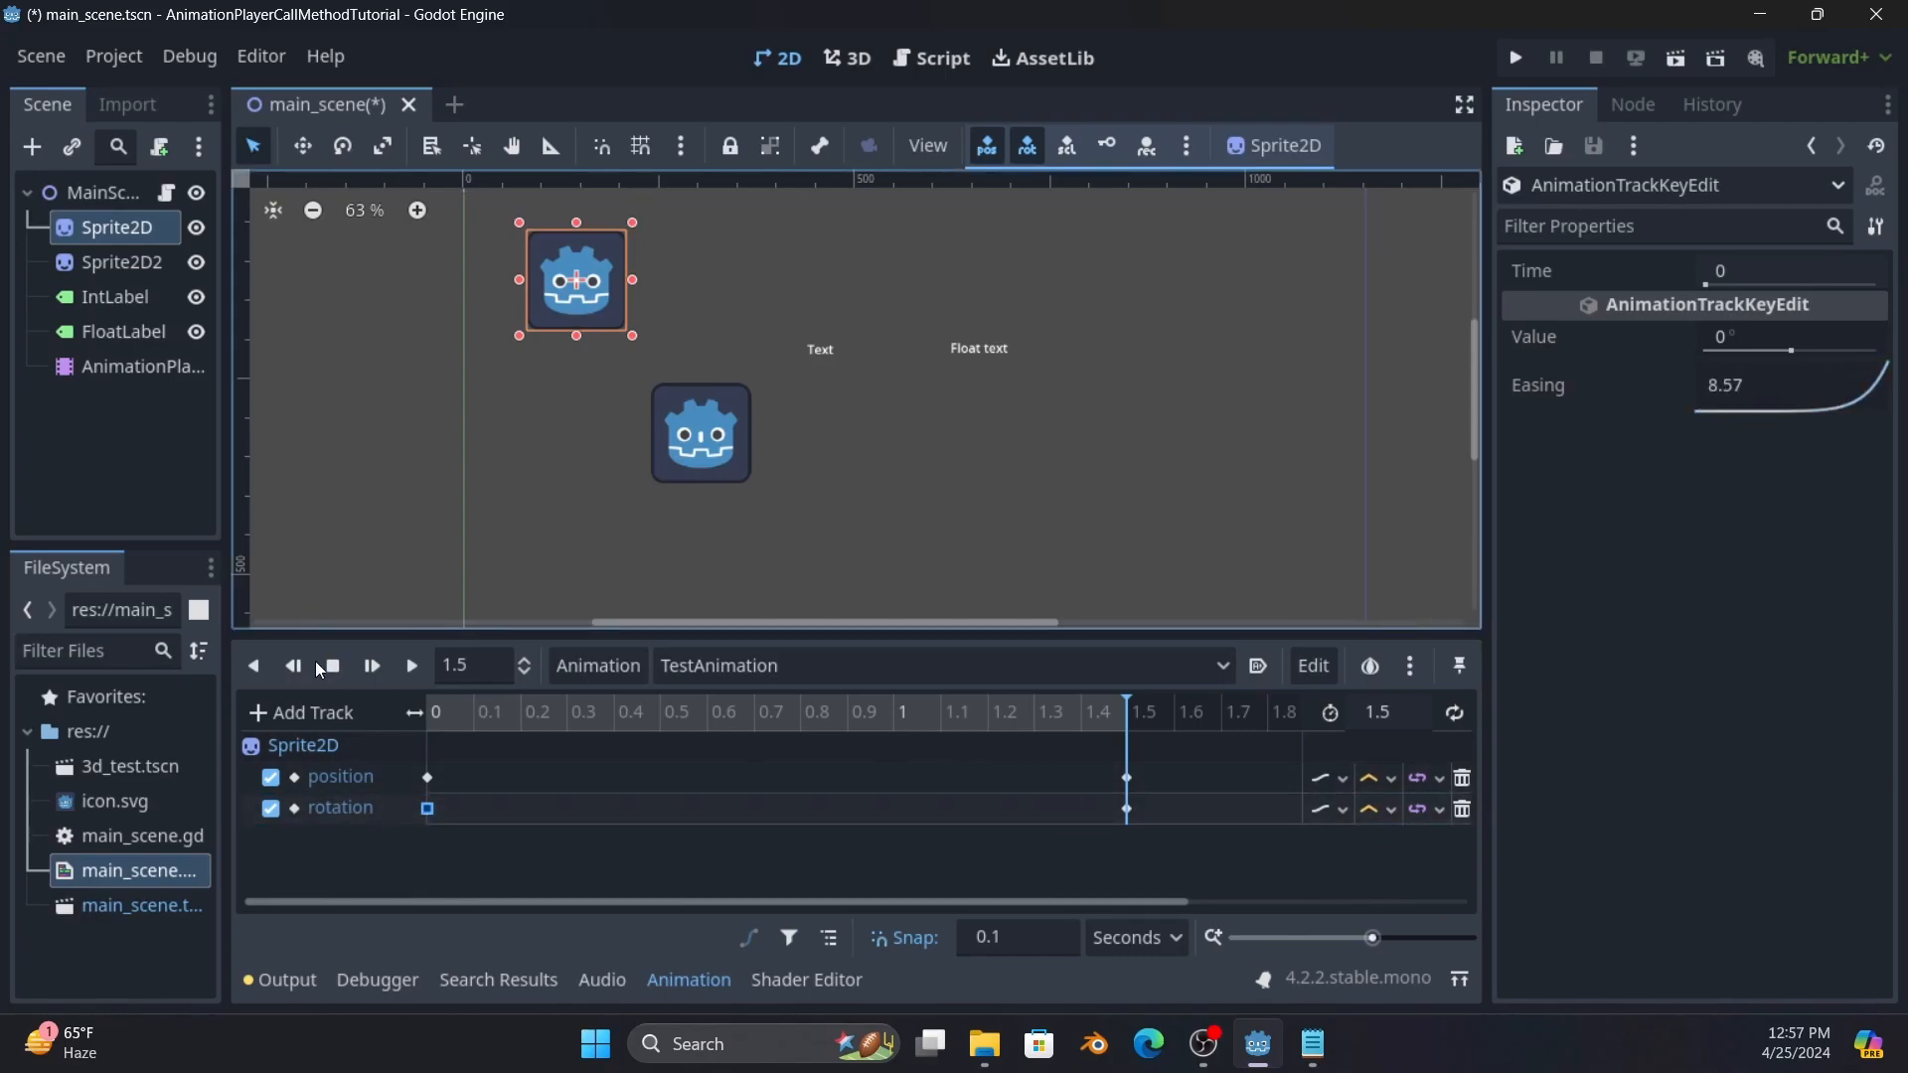
pyautogui.click(338, 669)
pyautogui.click(376, 665)
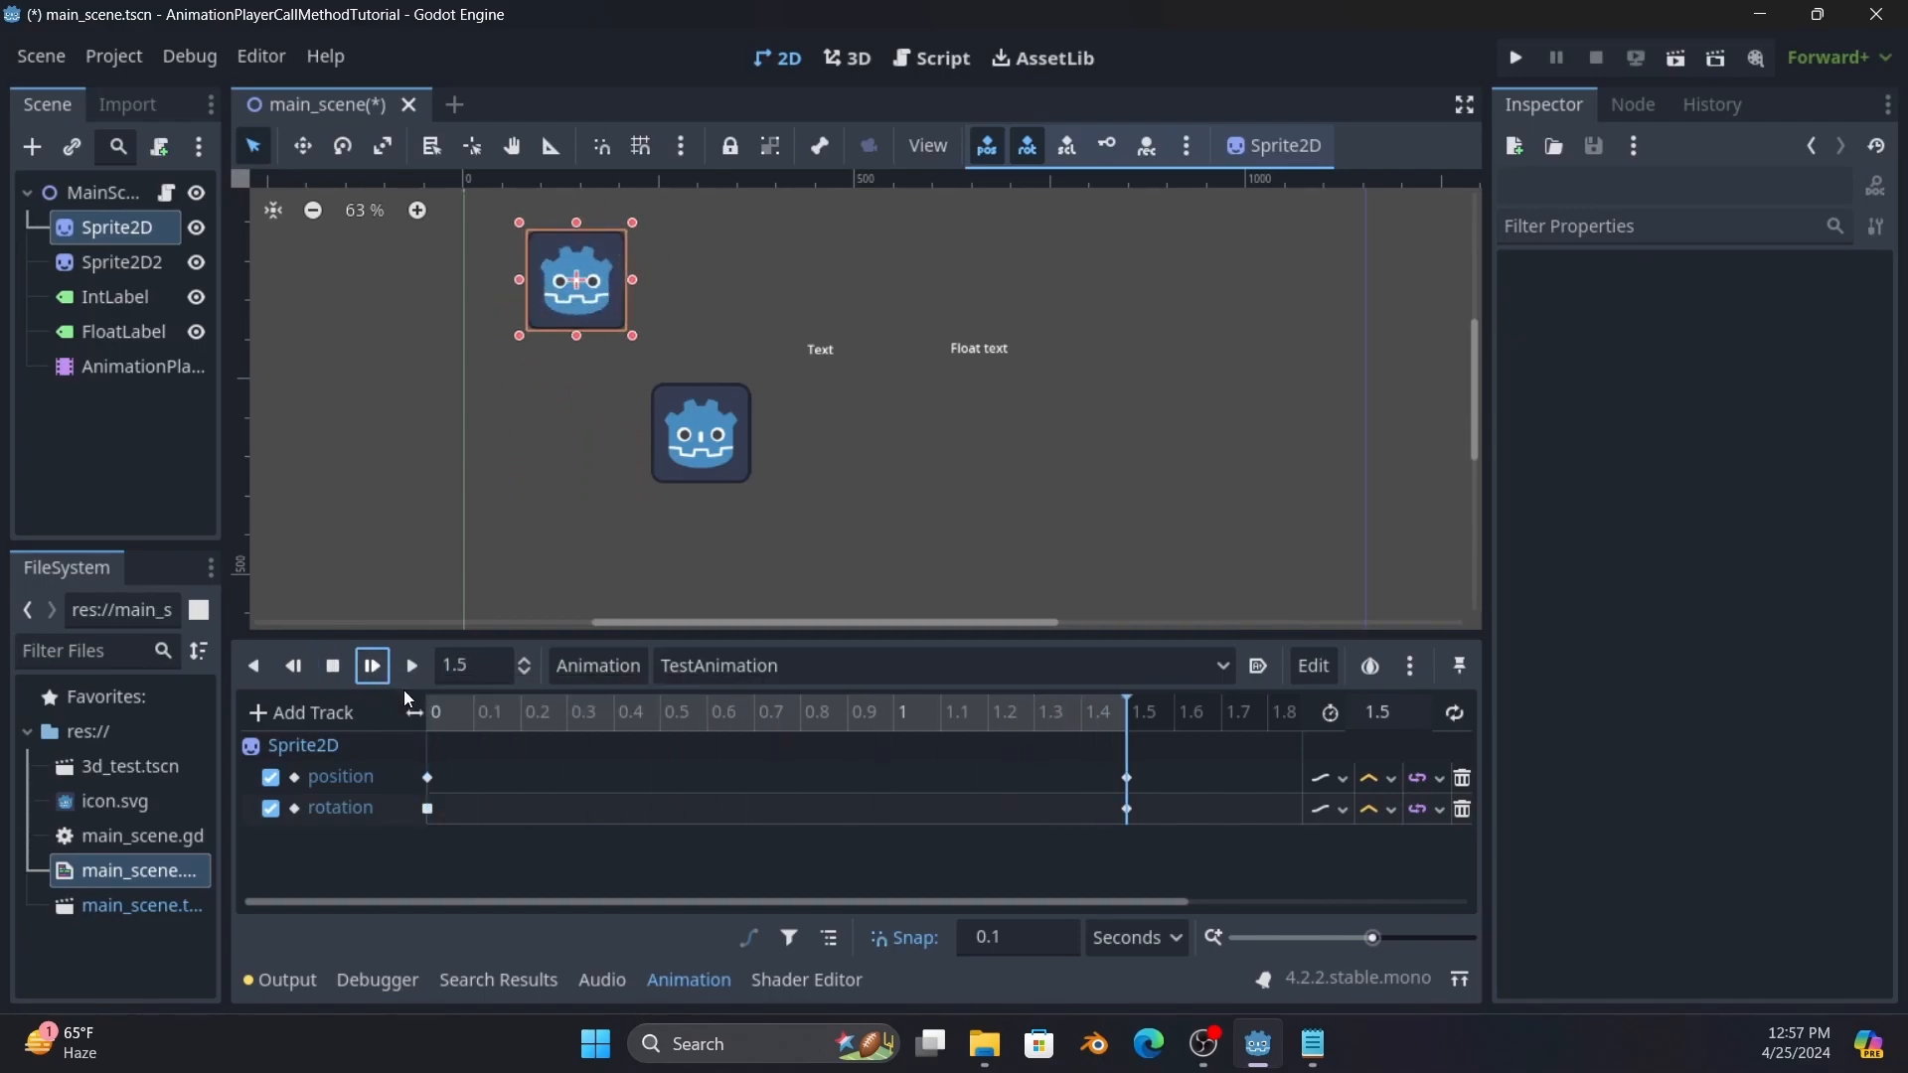
# Reset the easing of Sprite2D's first rotation key, apply the Ease In preset, and play TestAnimation from the start.
pyautogui.click(428, 808)
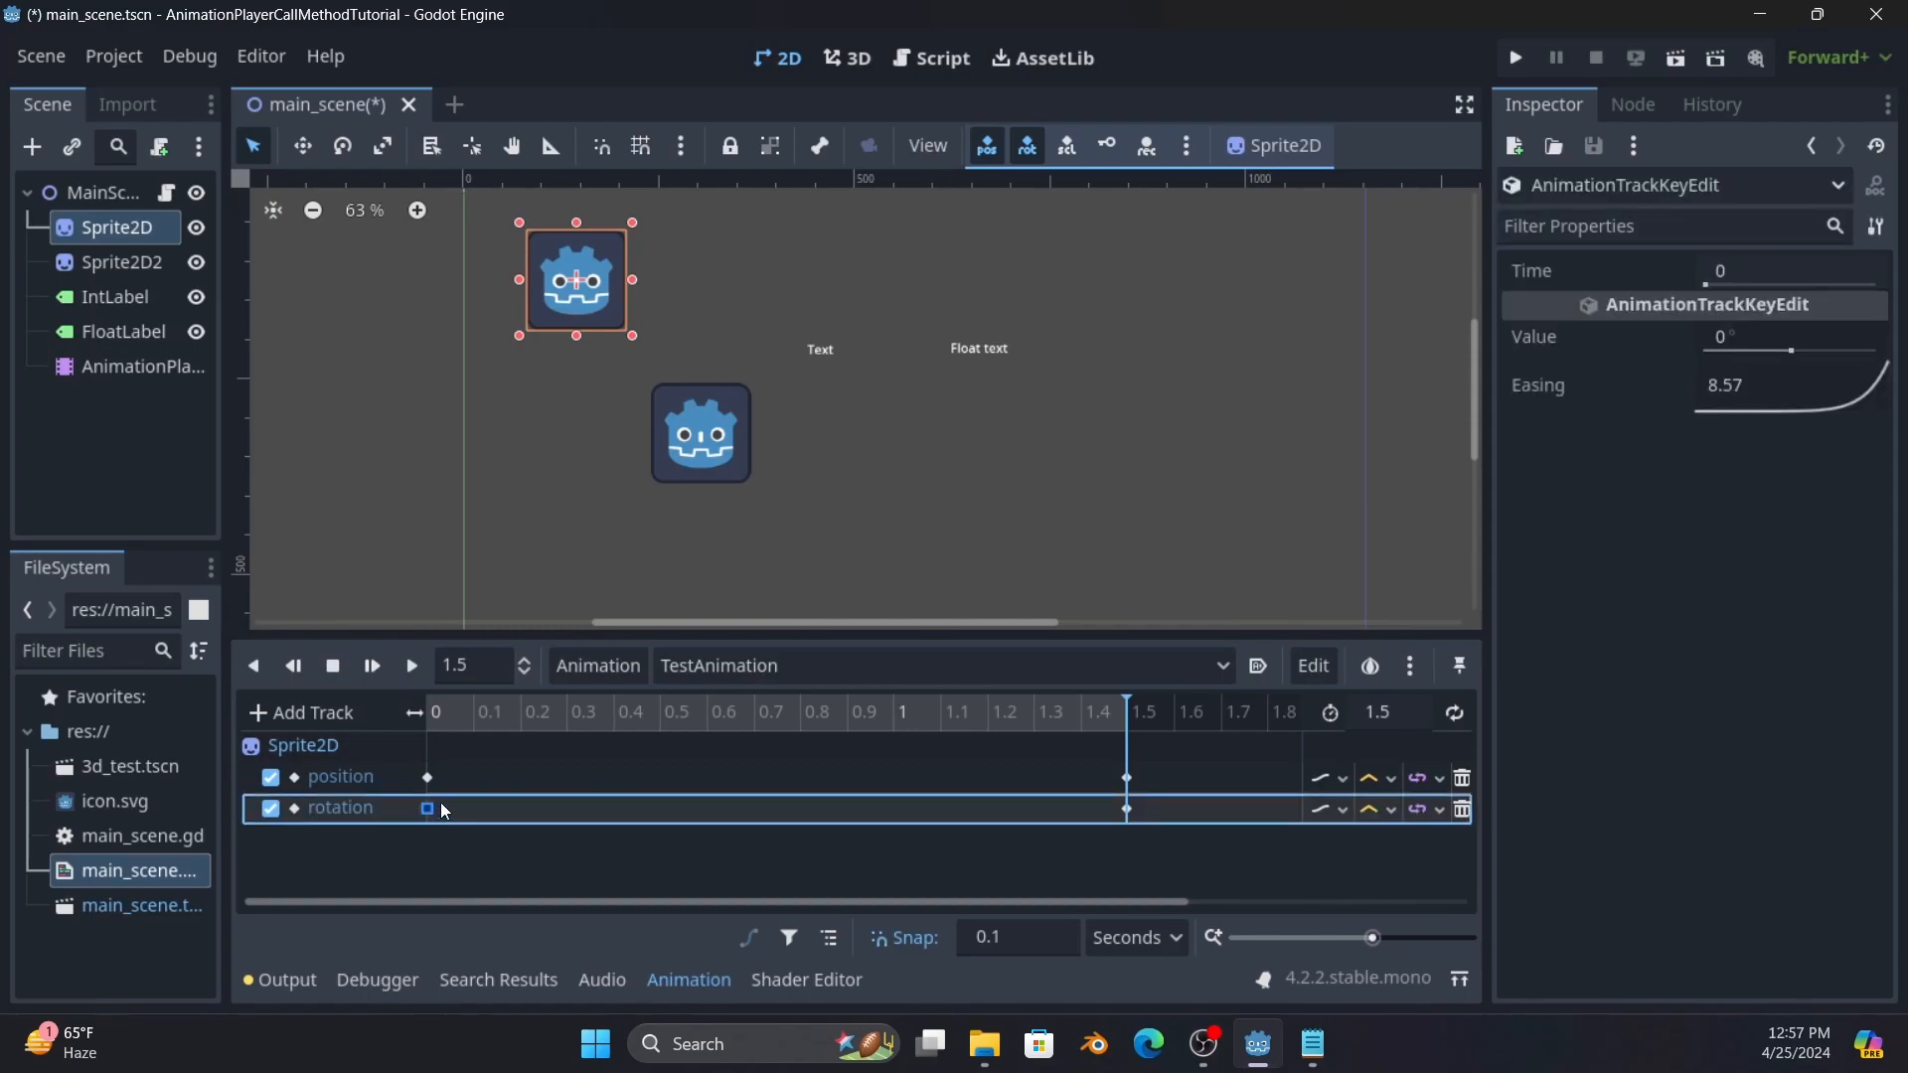
pyautogui.rightClick(1763, 385)
pyautogui.click(1776, 392)
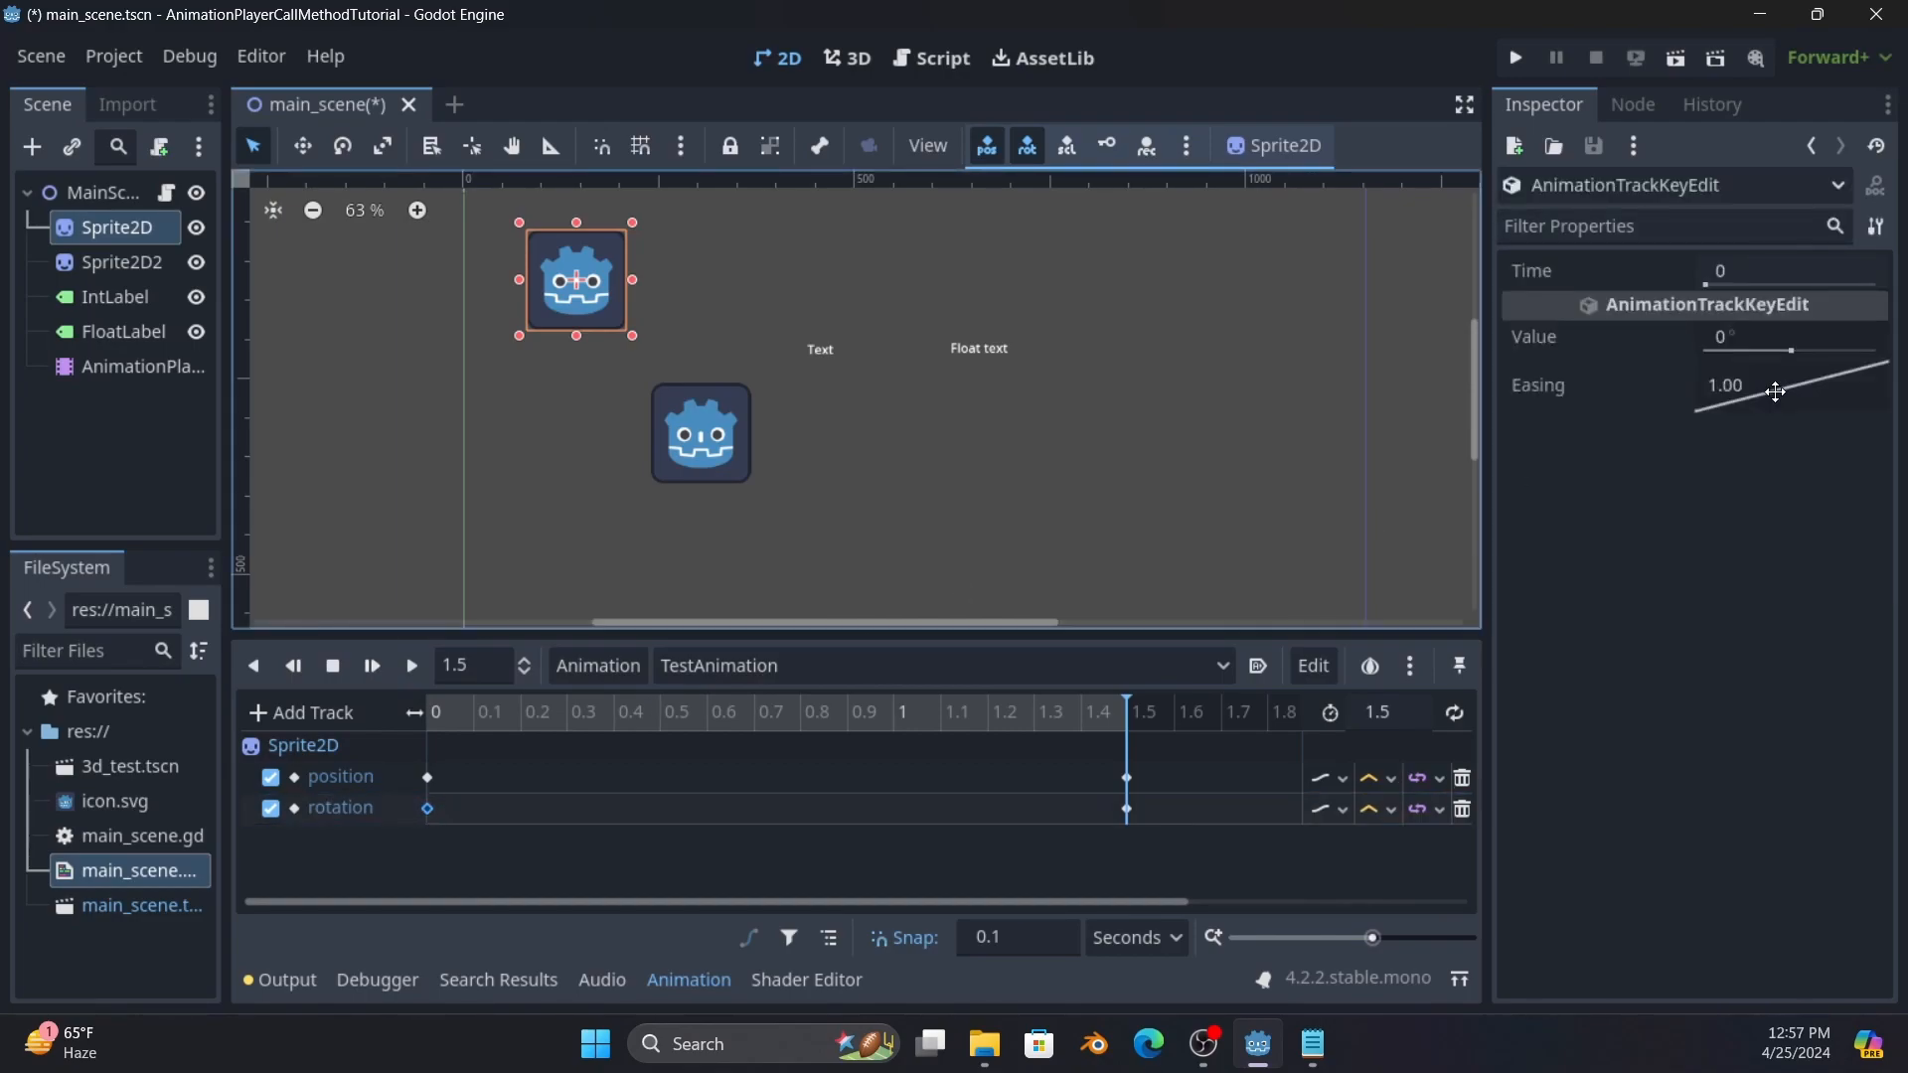
pyautogui.rightClick(1755, 384)
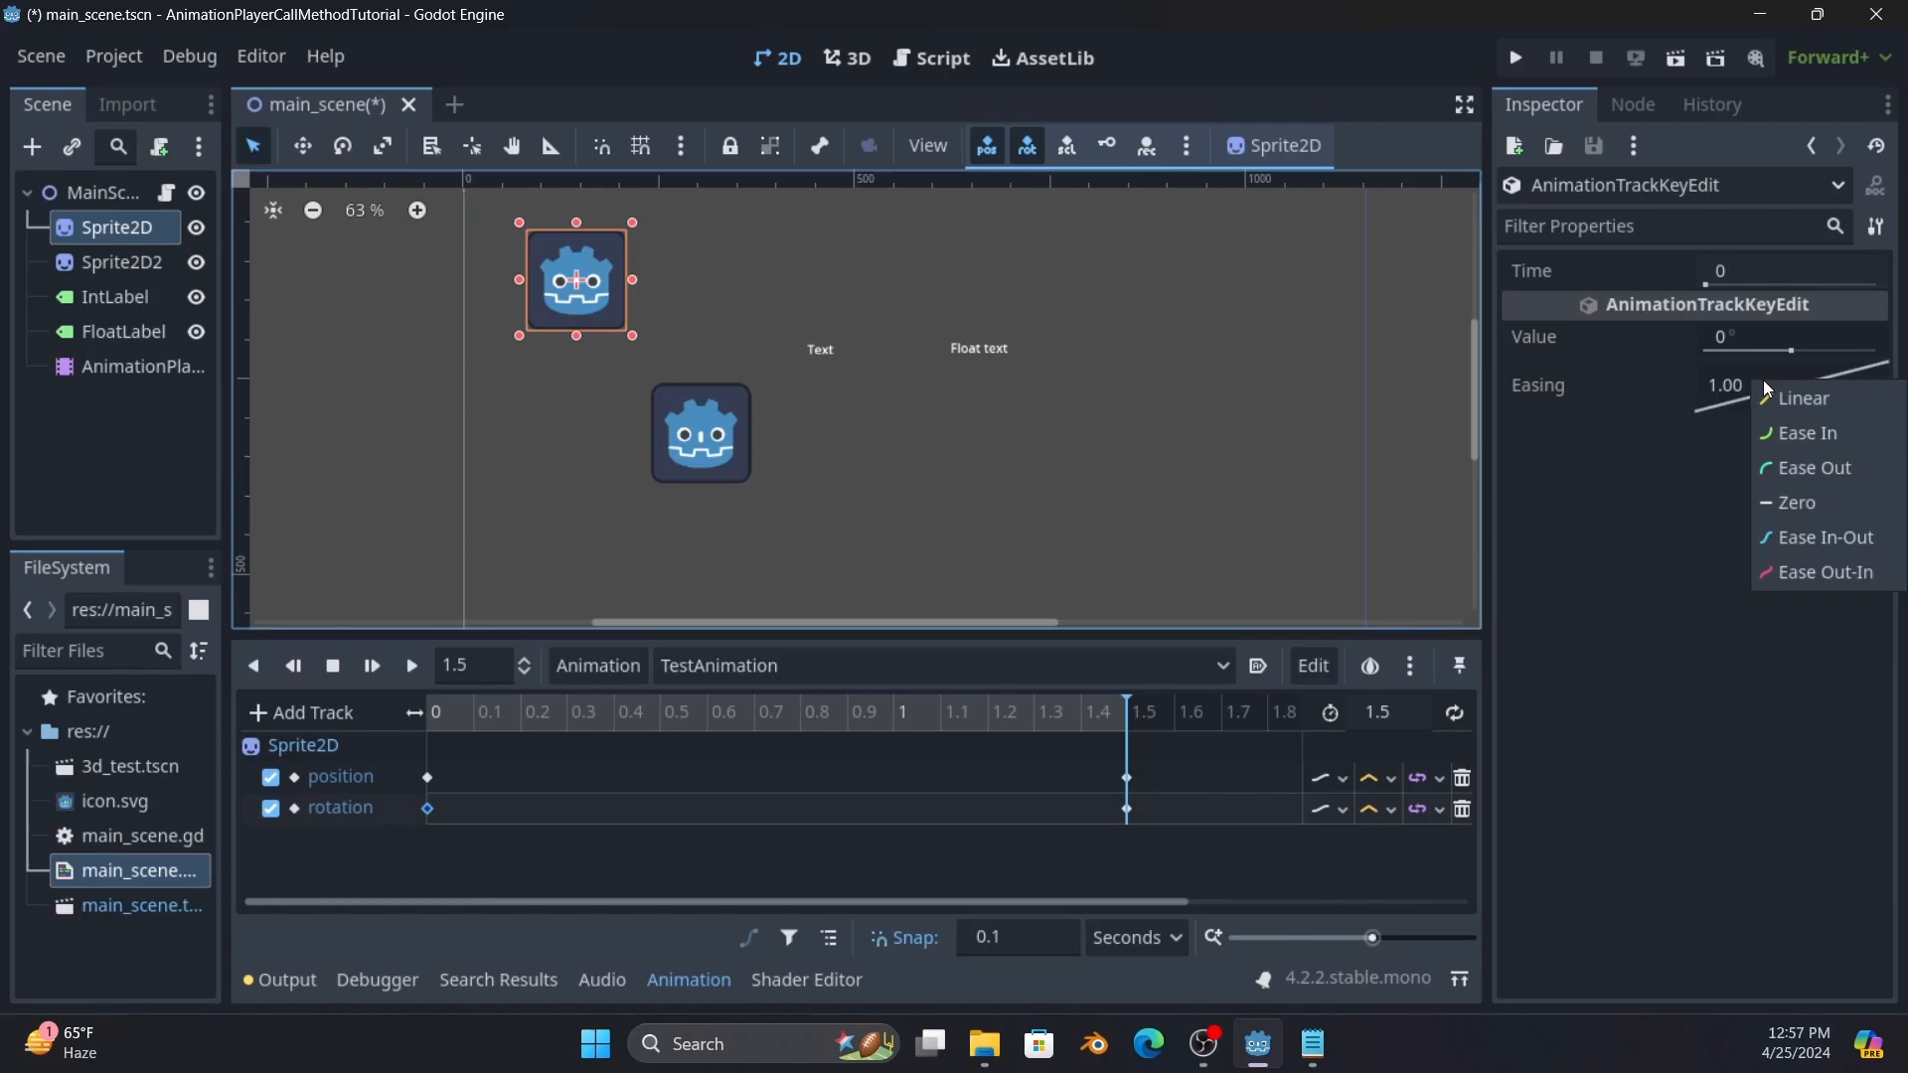
pyautogui.click(1794, 437)
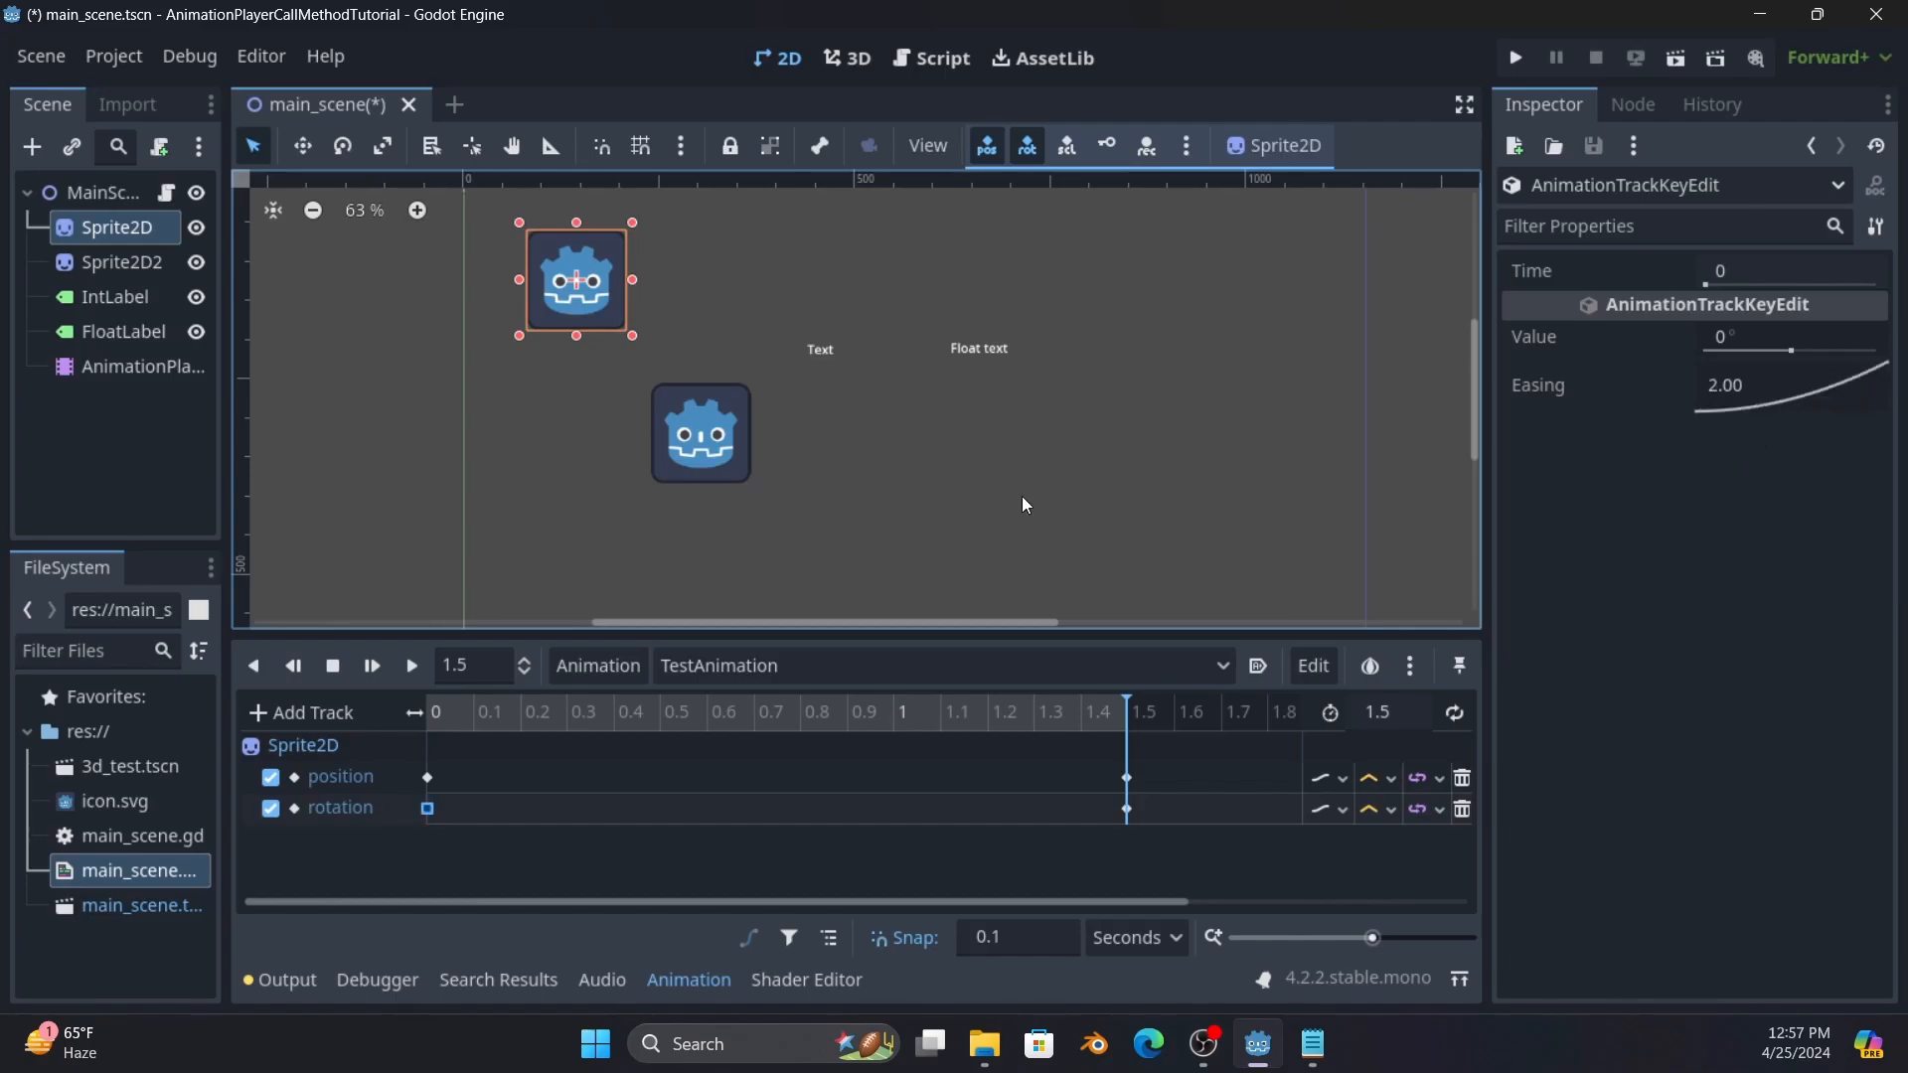
pyautogui.click(337, 666)
pyautogui.click(372, 666)
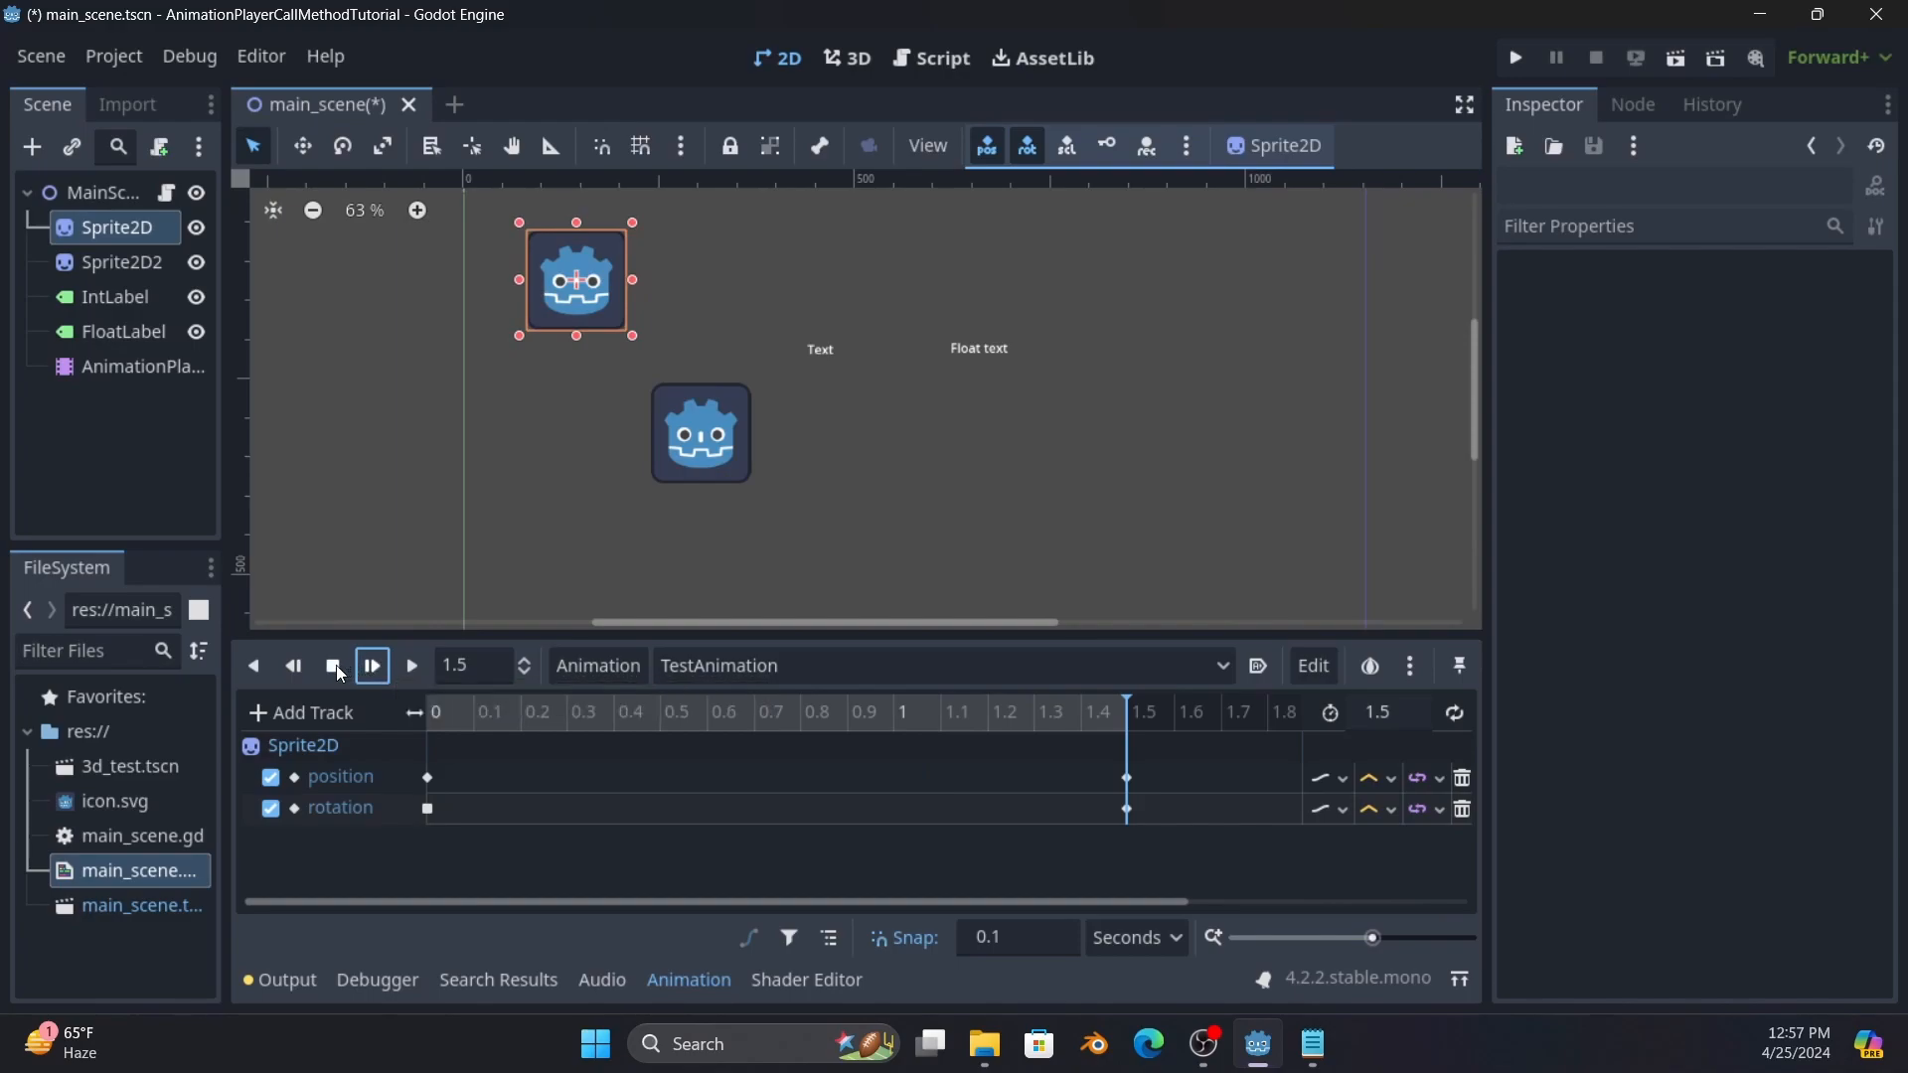
# Apply the Ease Out preset to Sprite2D's rotation key at 0 seconds and preview TestAnimation from the start.
pyautogui.click(428, 808)
pyautogui.rightClick(1821, 387)
pyautogui.click(1818, 469)
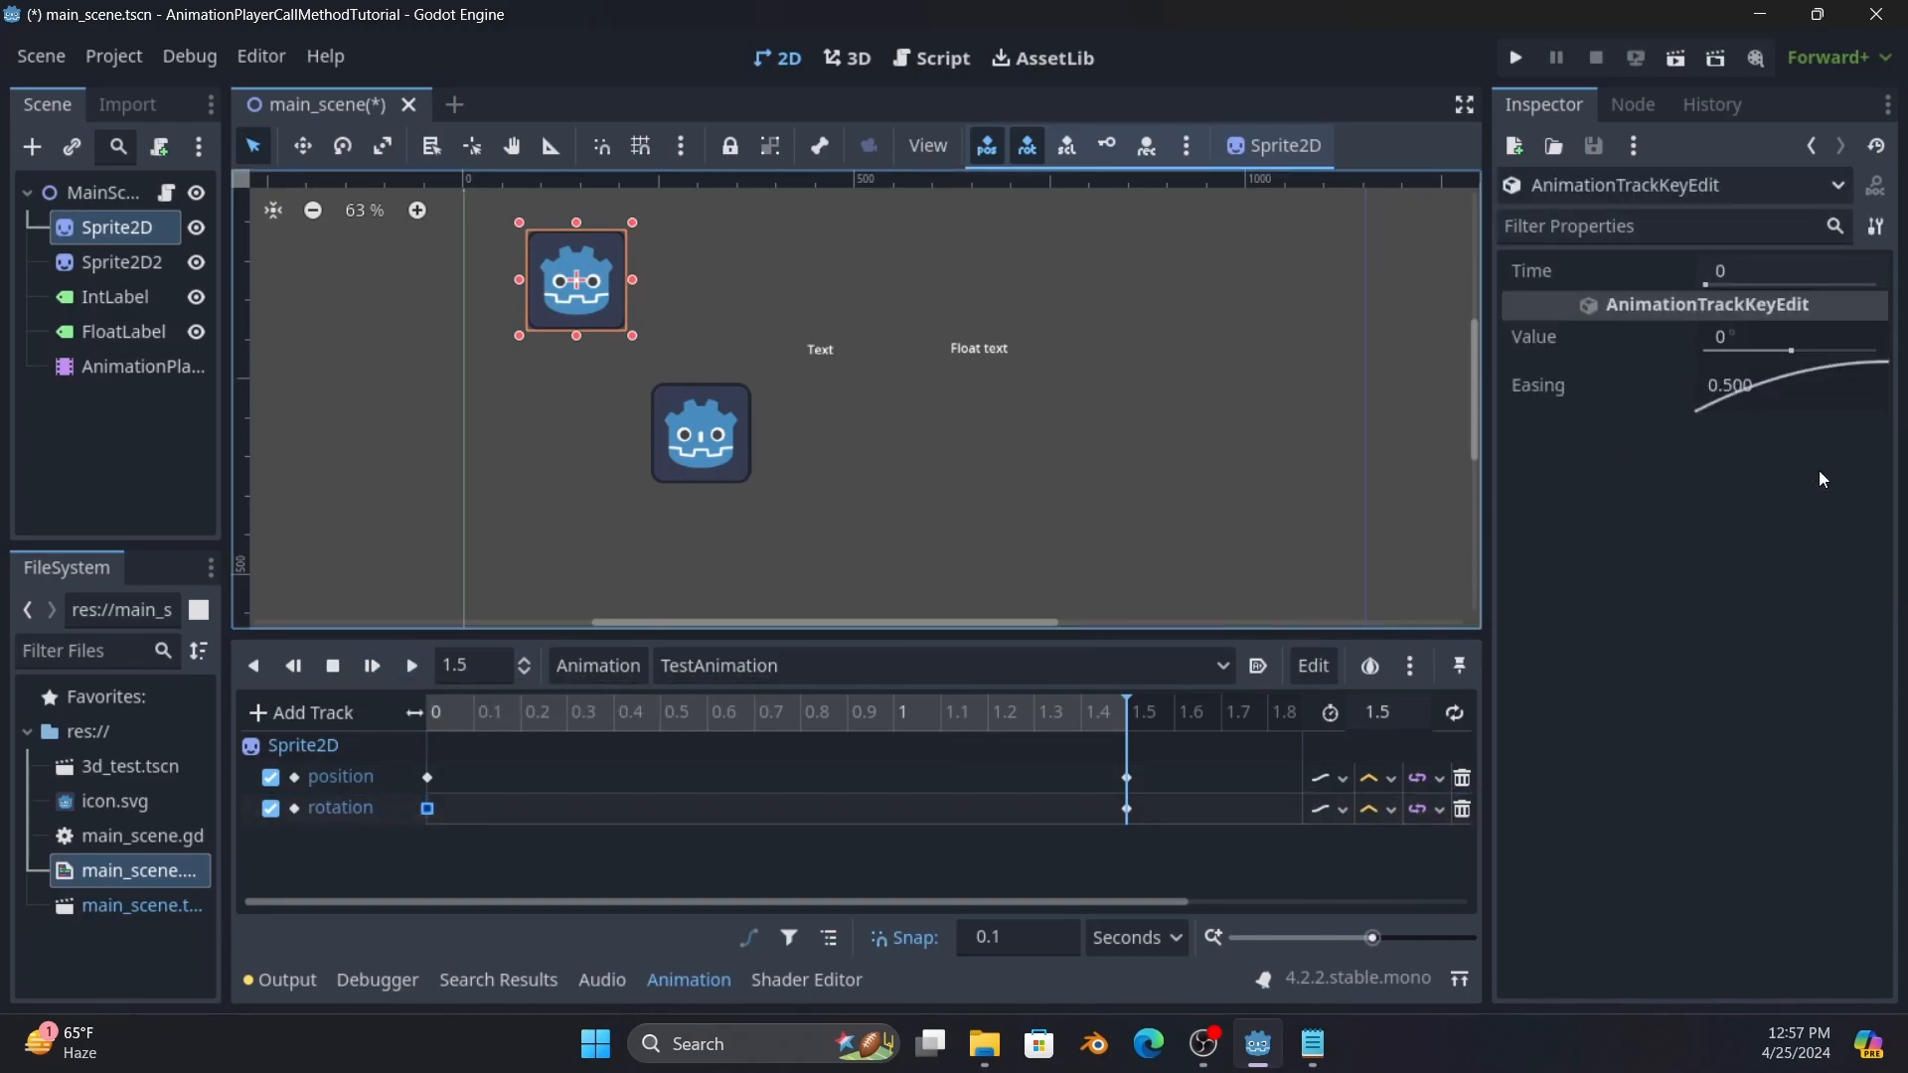
pyautogui.click(338, 667)
pyautogui.click(372, 667)
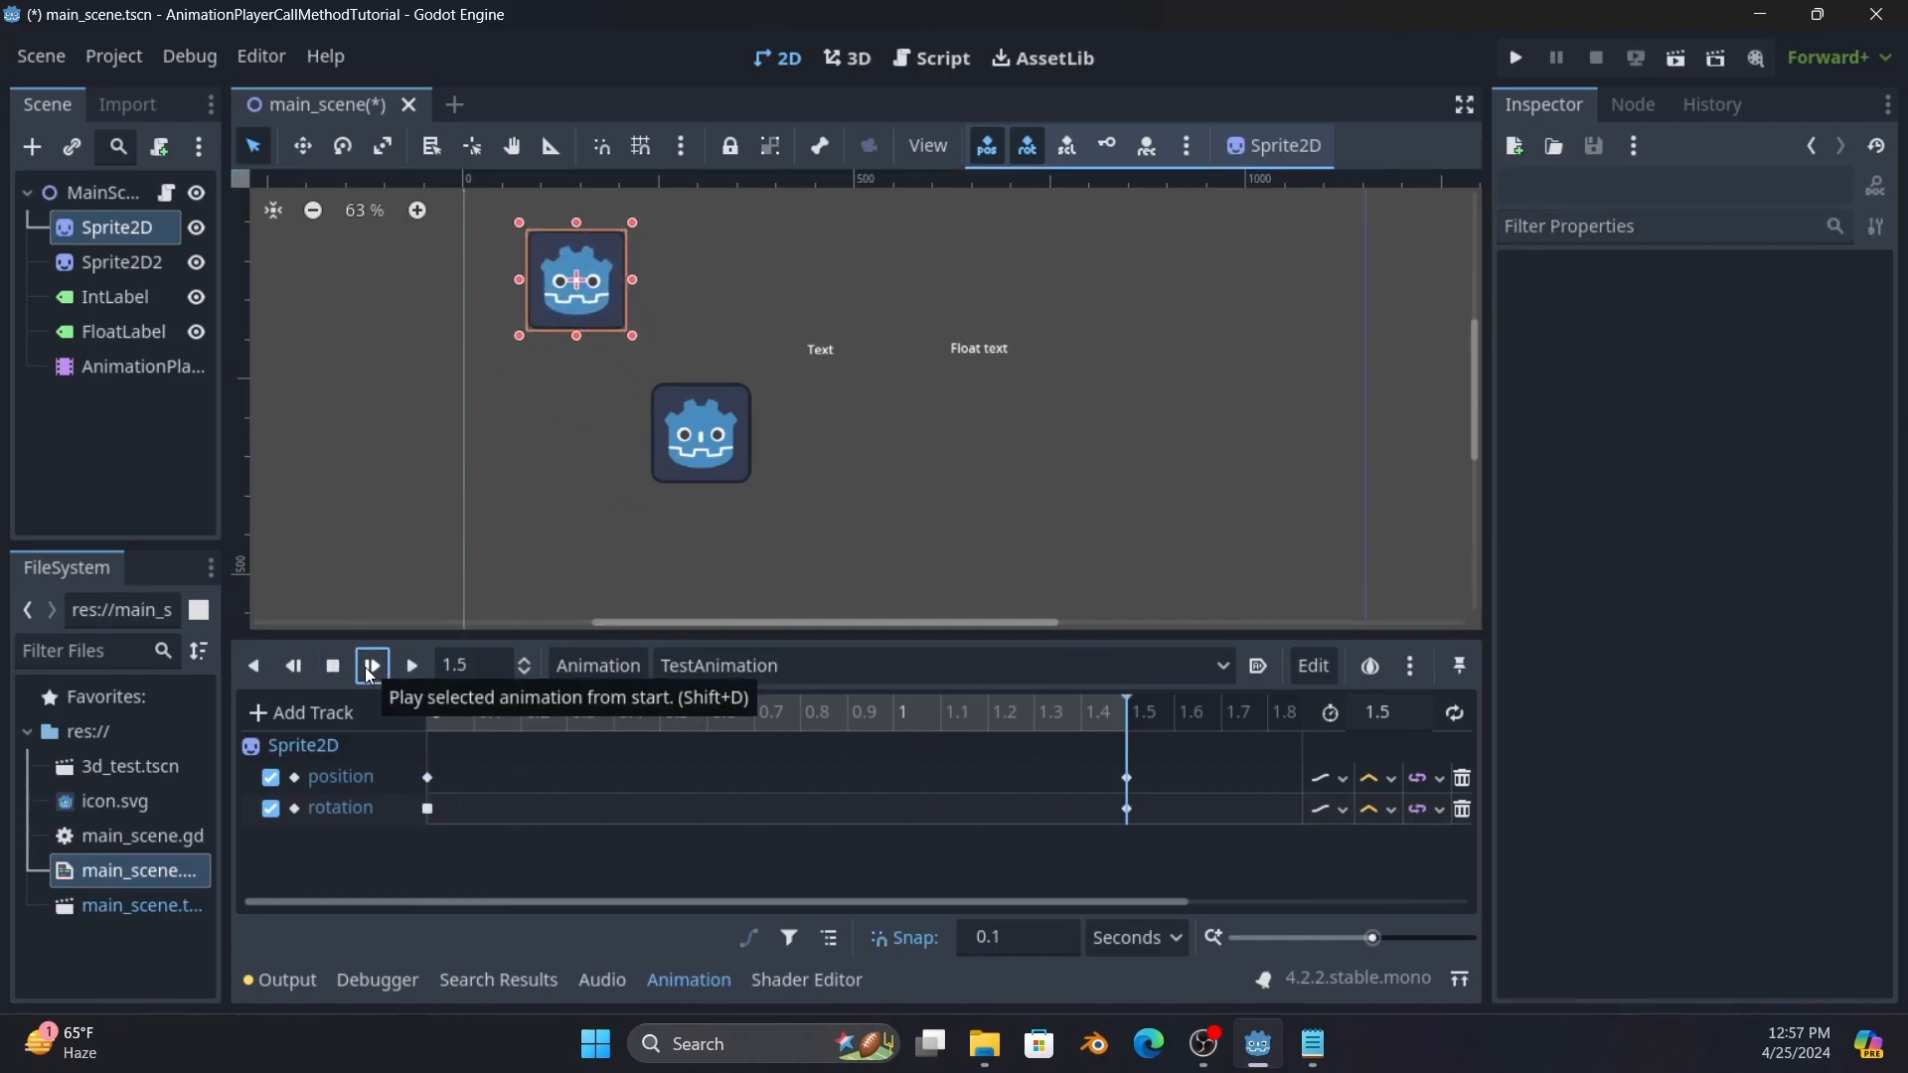
pyautogui.click(335, 666)
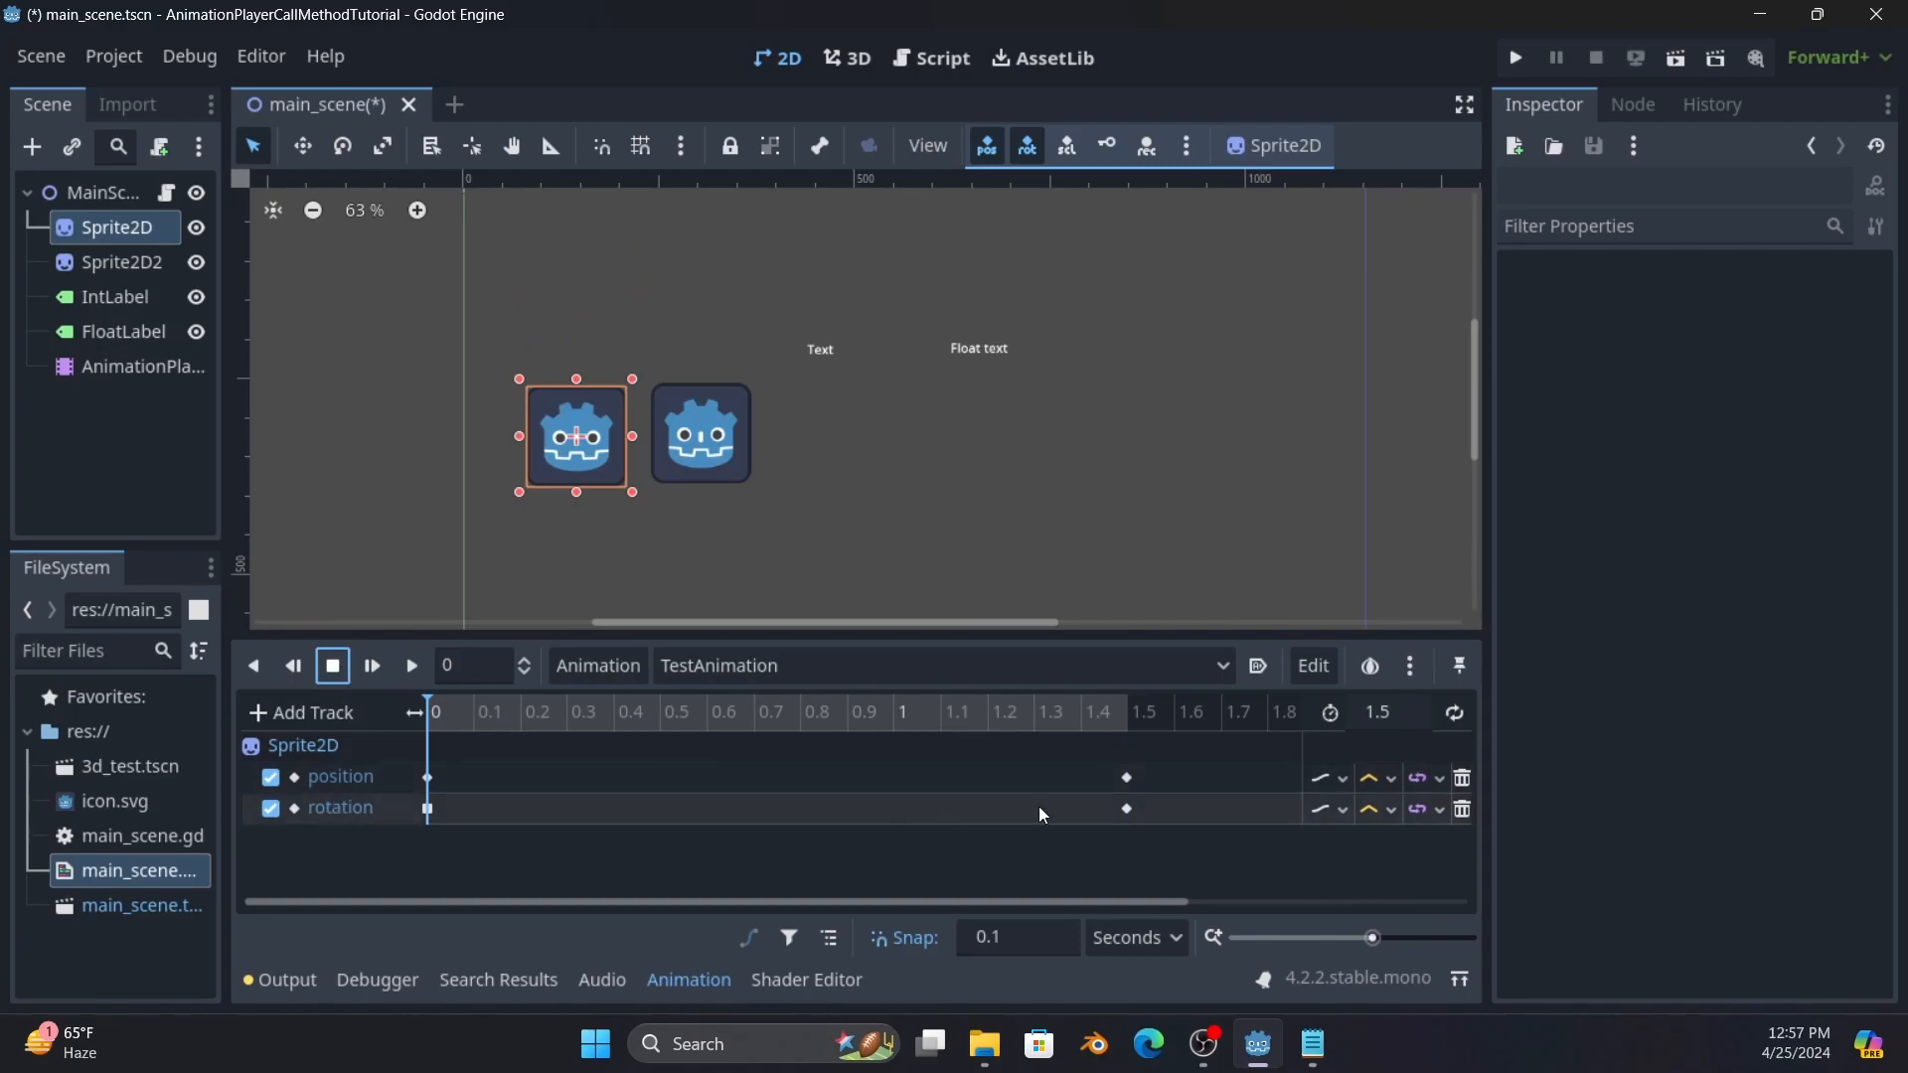
# Switch the easing of Sprite2D's rotation key at 0 seconds to Ease In-Out and preview the animation.
pyautogui.click(427, 809)
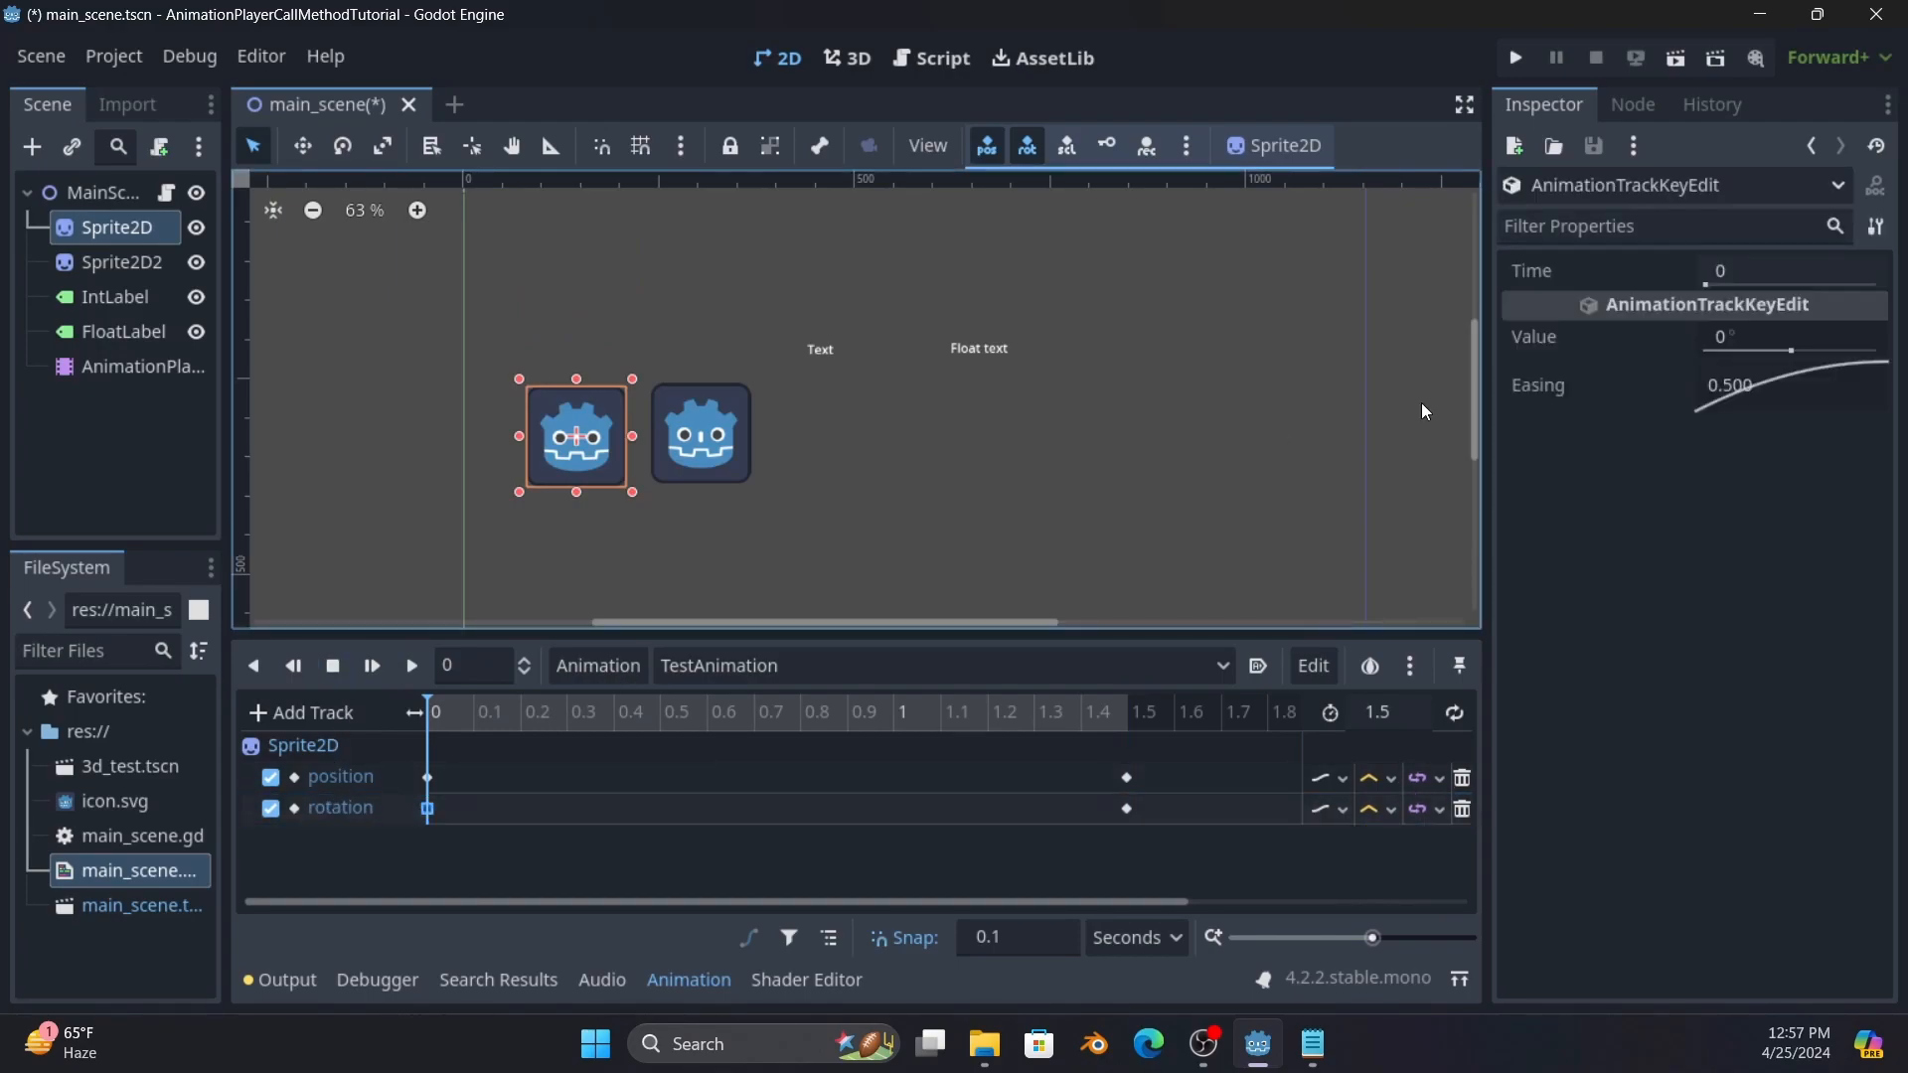
pyautogui.rightClick(1751, 388)
pyautogui.click(1801, 540)
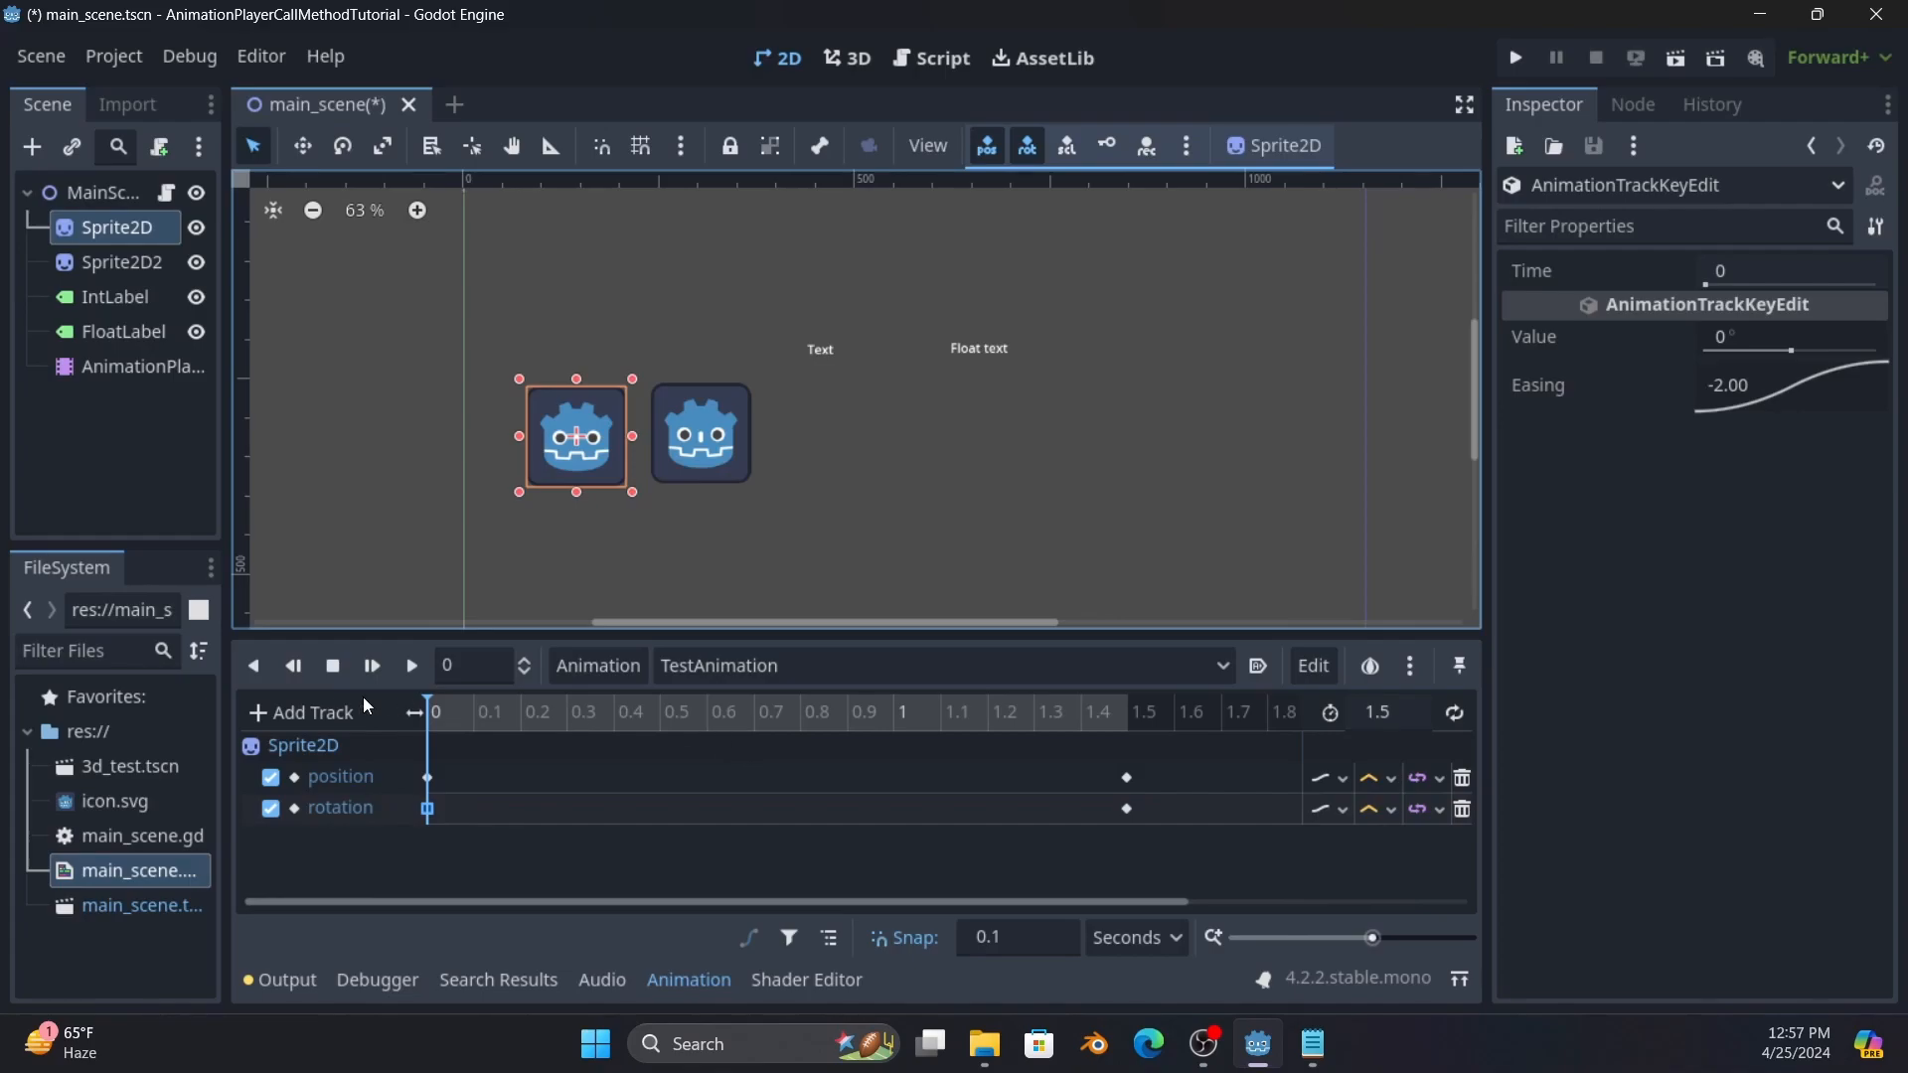
pyautogui.click(370, 668)
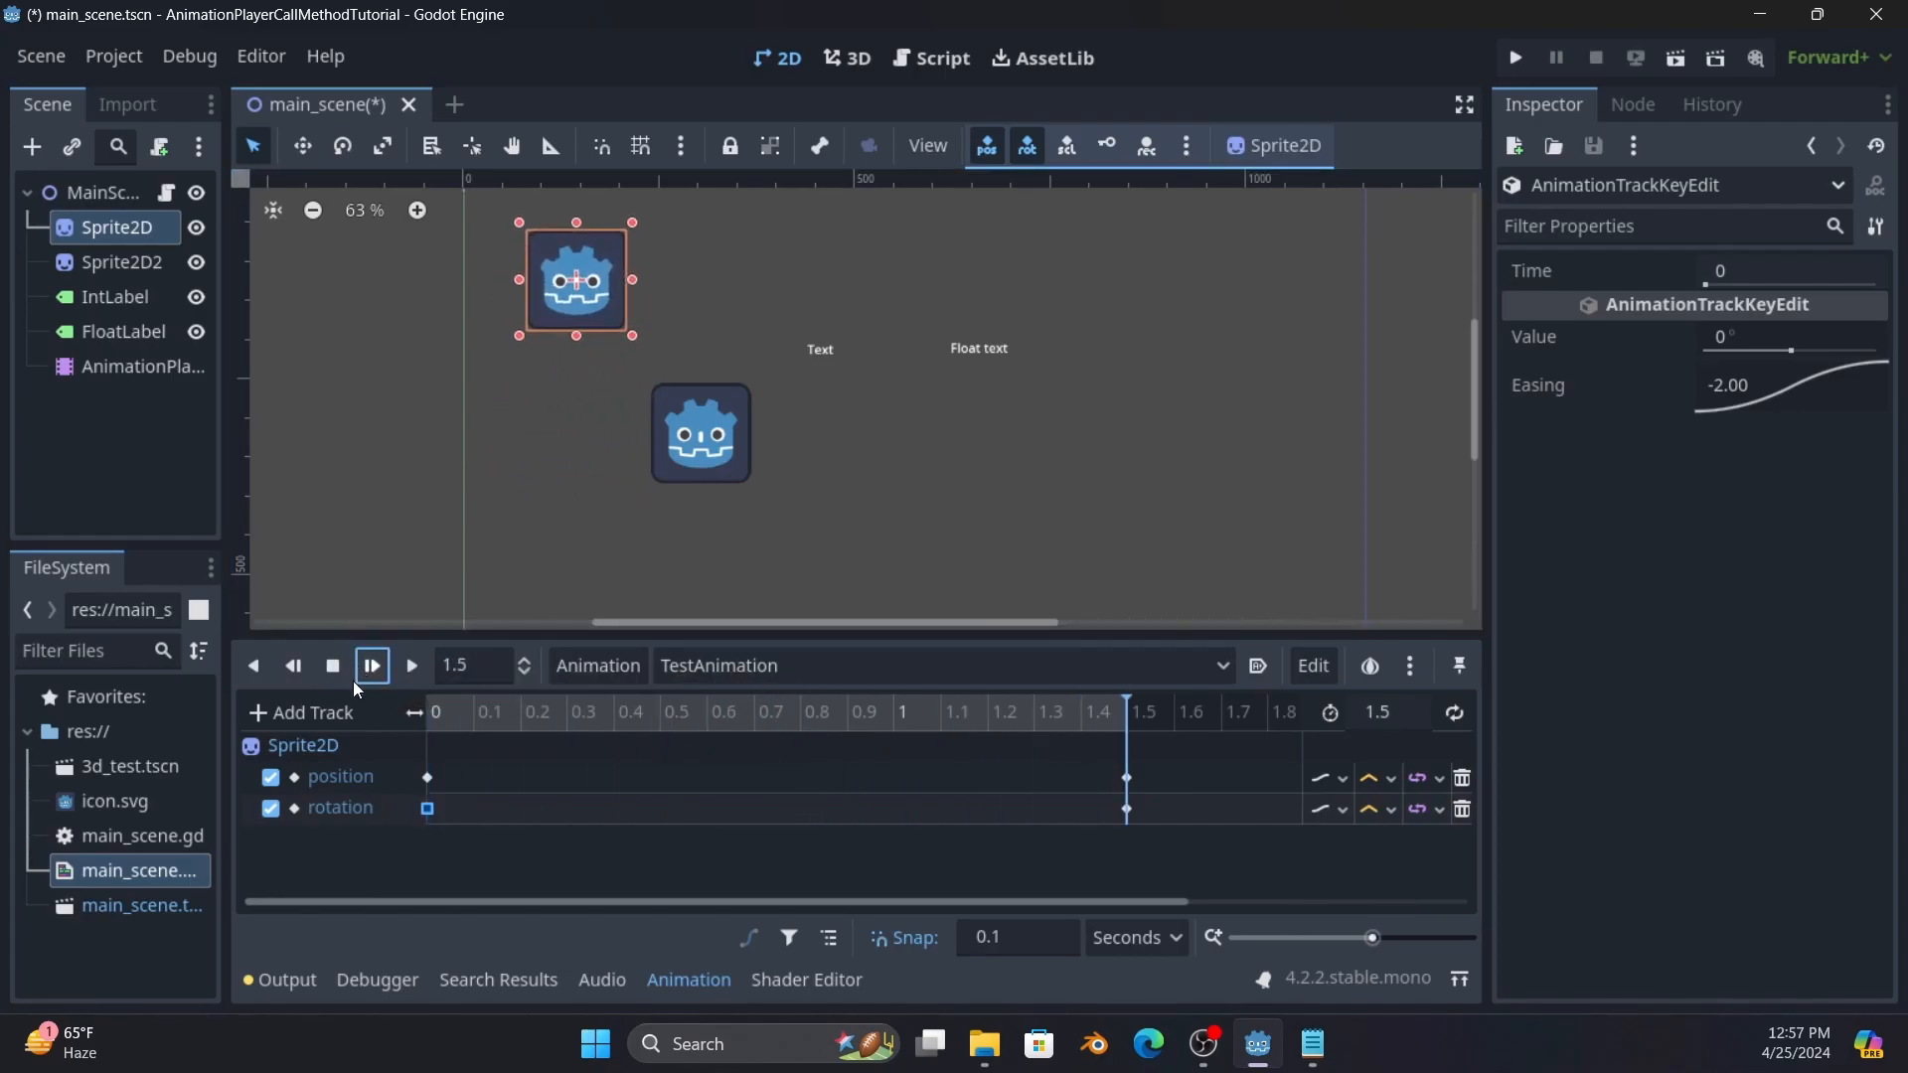
pyautogui.click(338, 671)
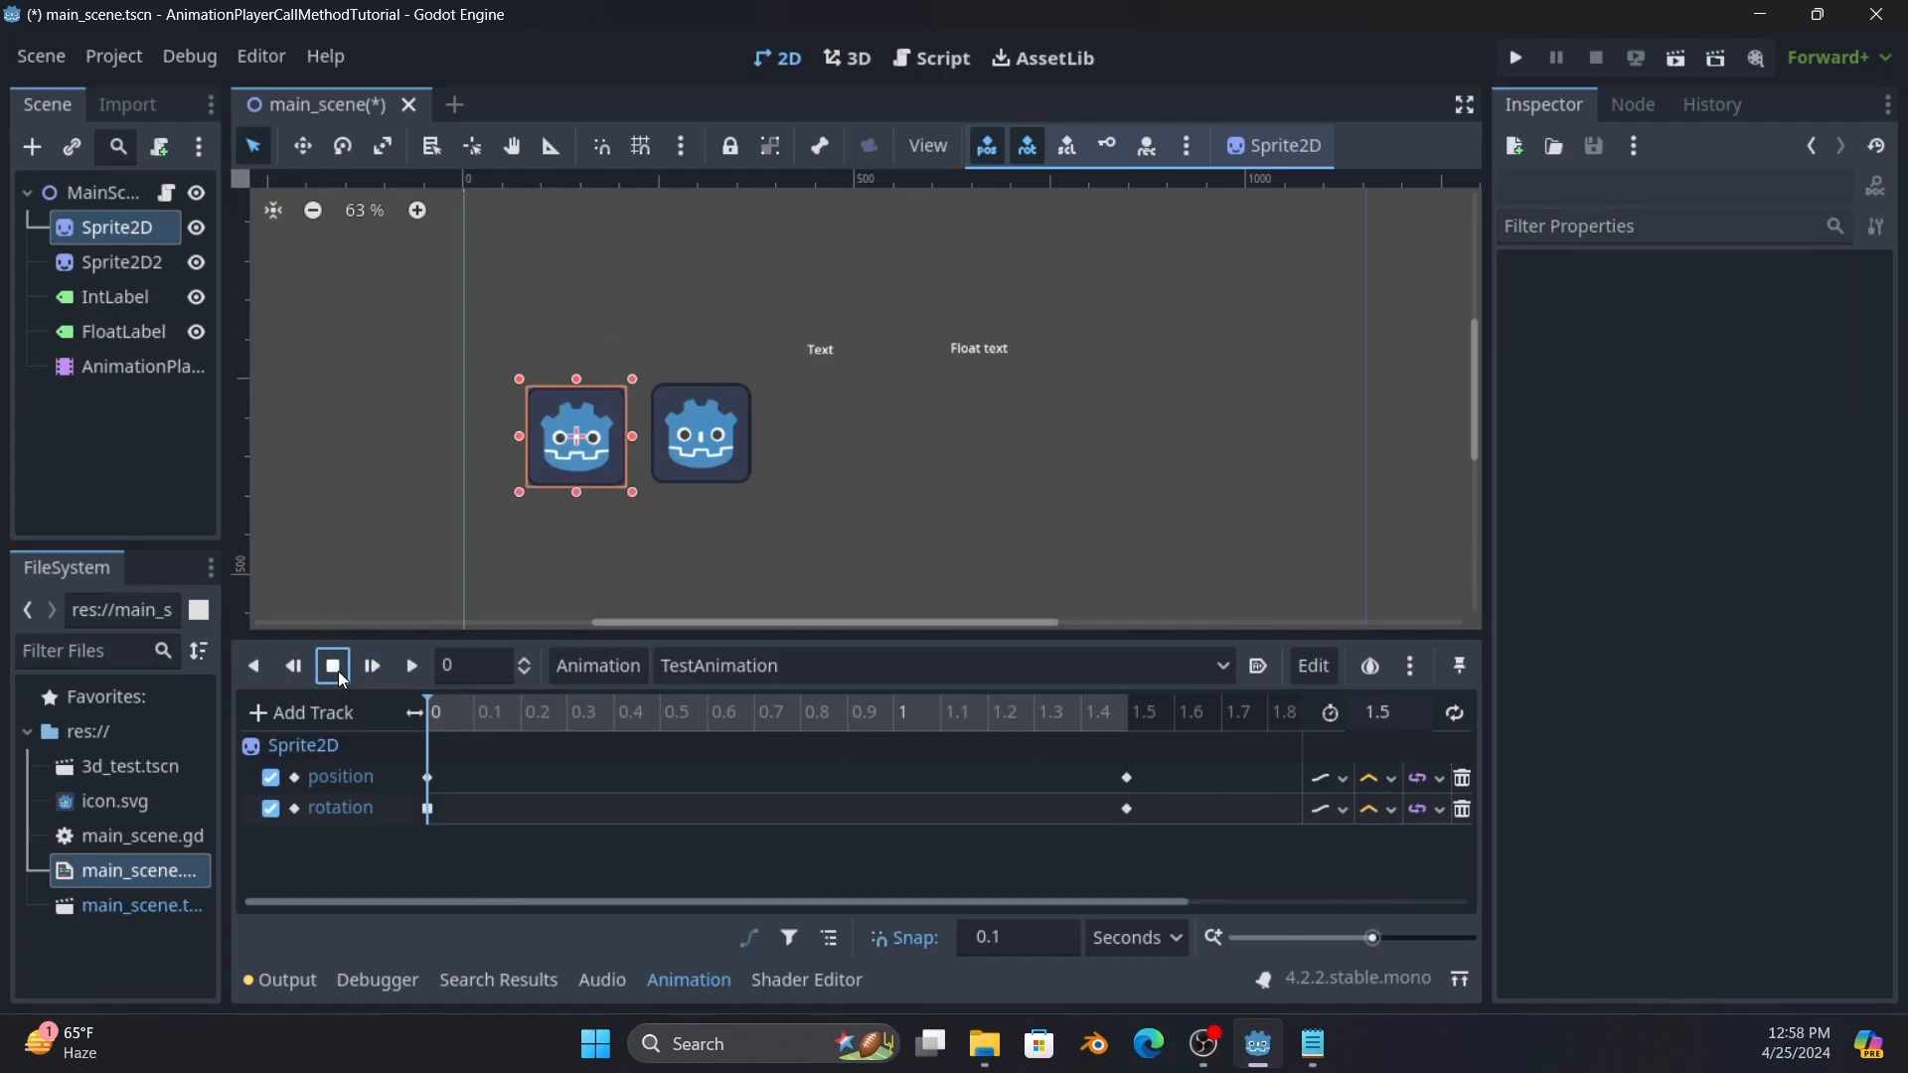
# Change the easing of Sprite2D's rotation key at 0 seconds to Ease Out-In and play TestAnimation from the start.
pyautogui.click(429, 809)
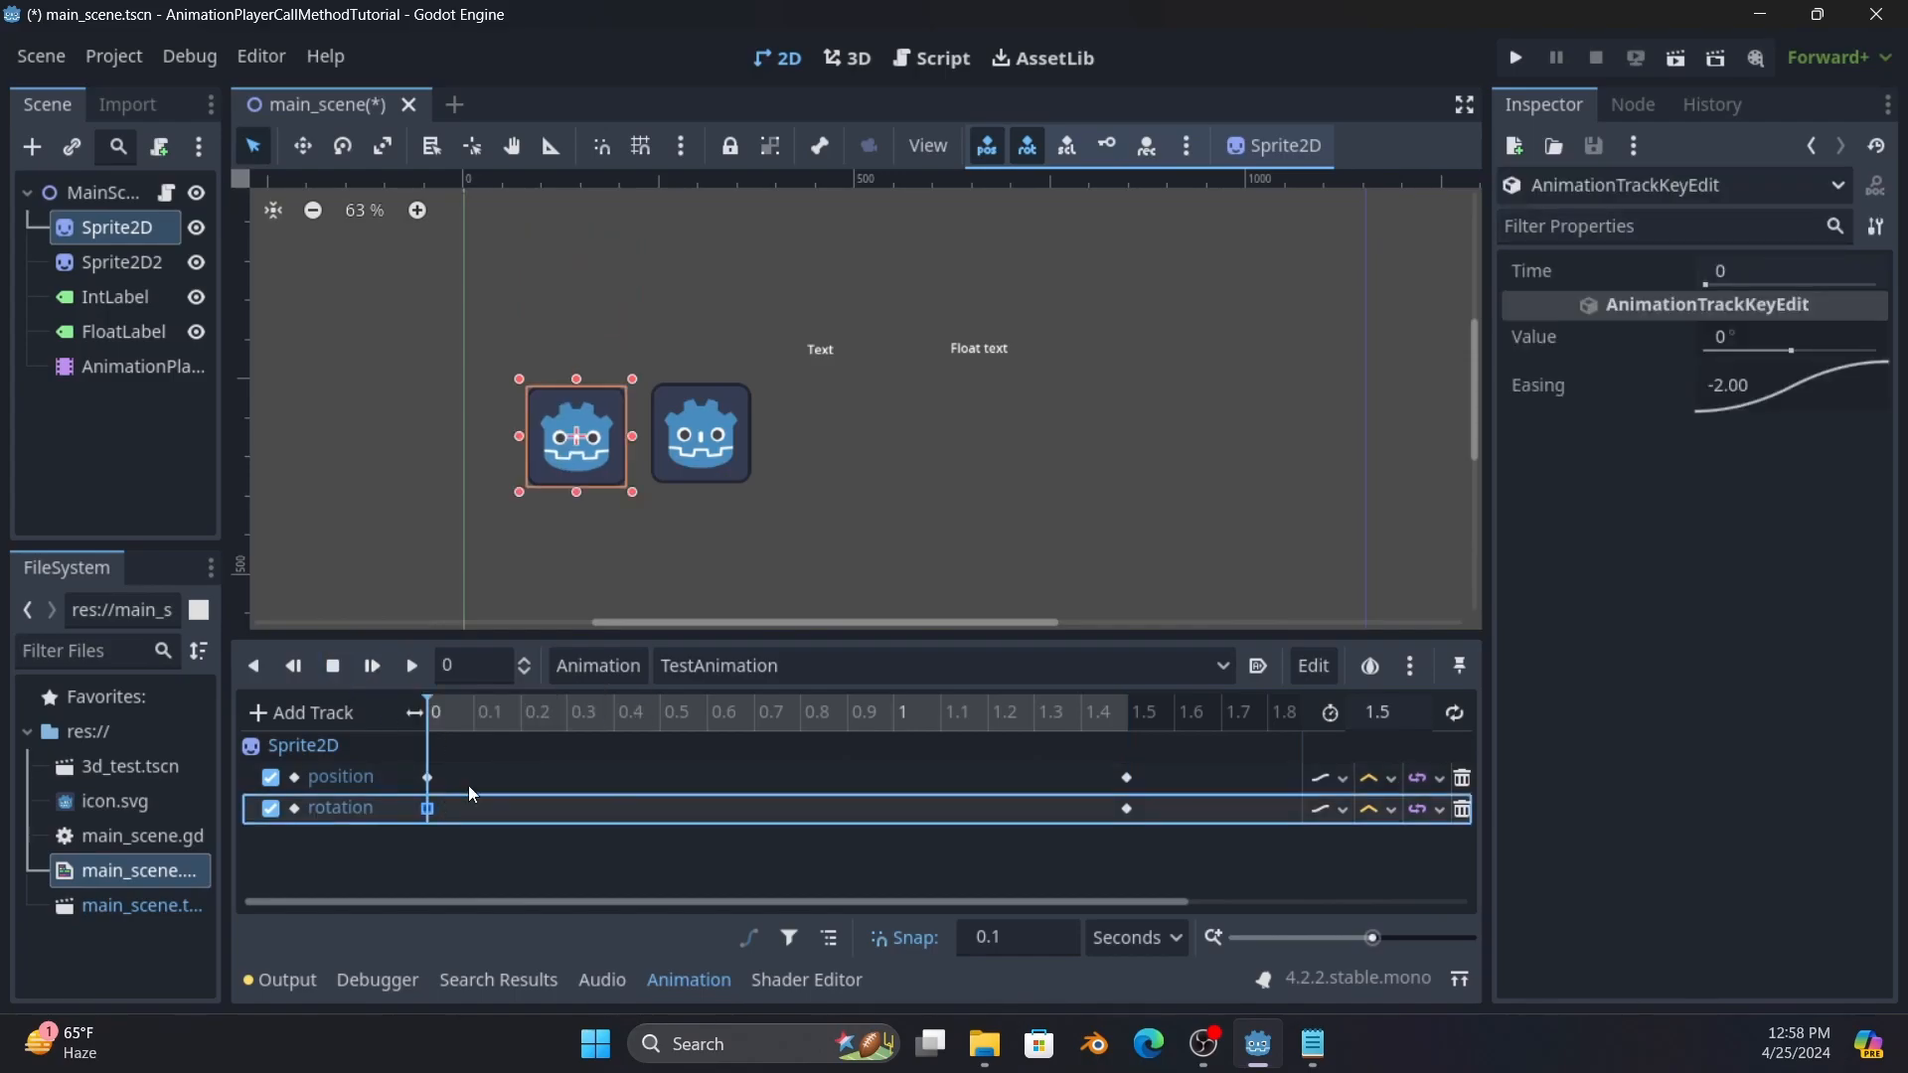
pyautogui.rightClick(1750, 385)
pyautogui.click(1811, 575)
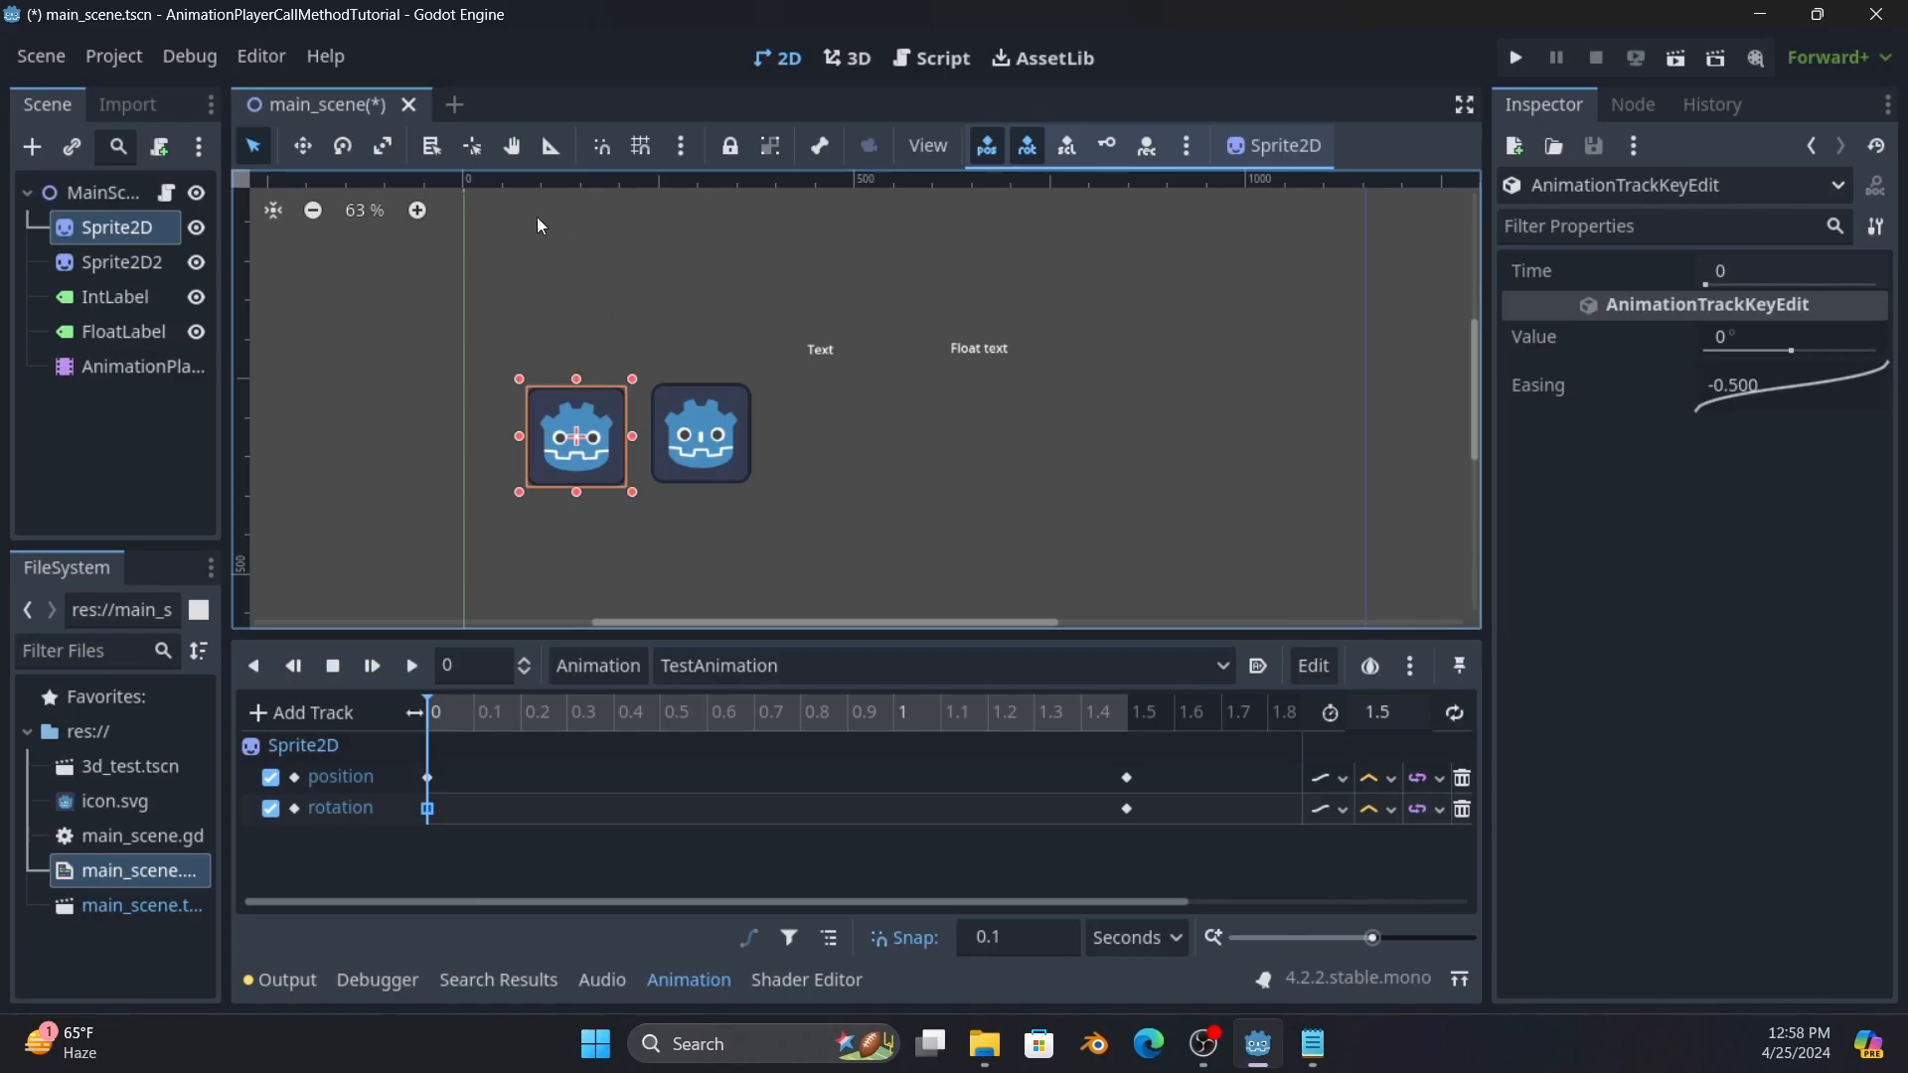
pyautogui.click(375, 665)
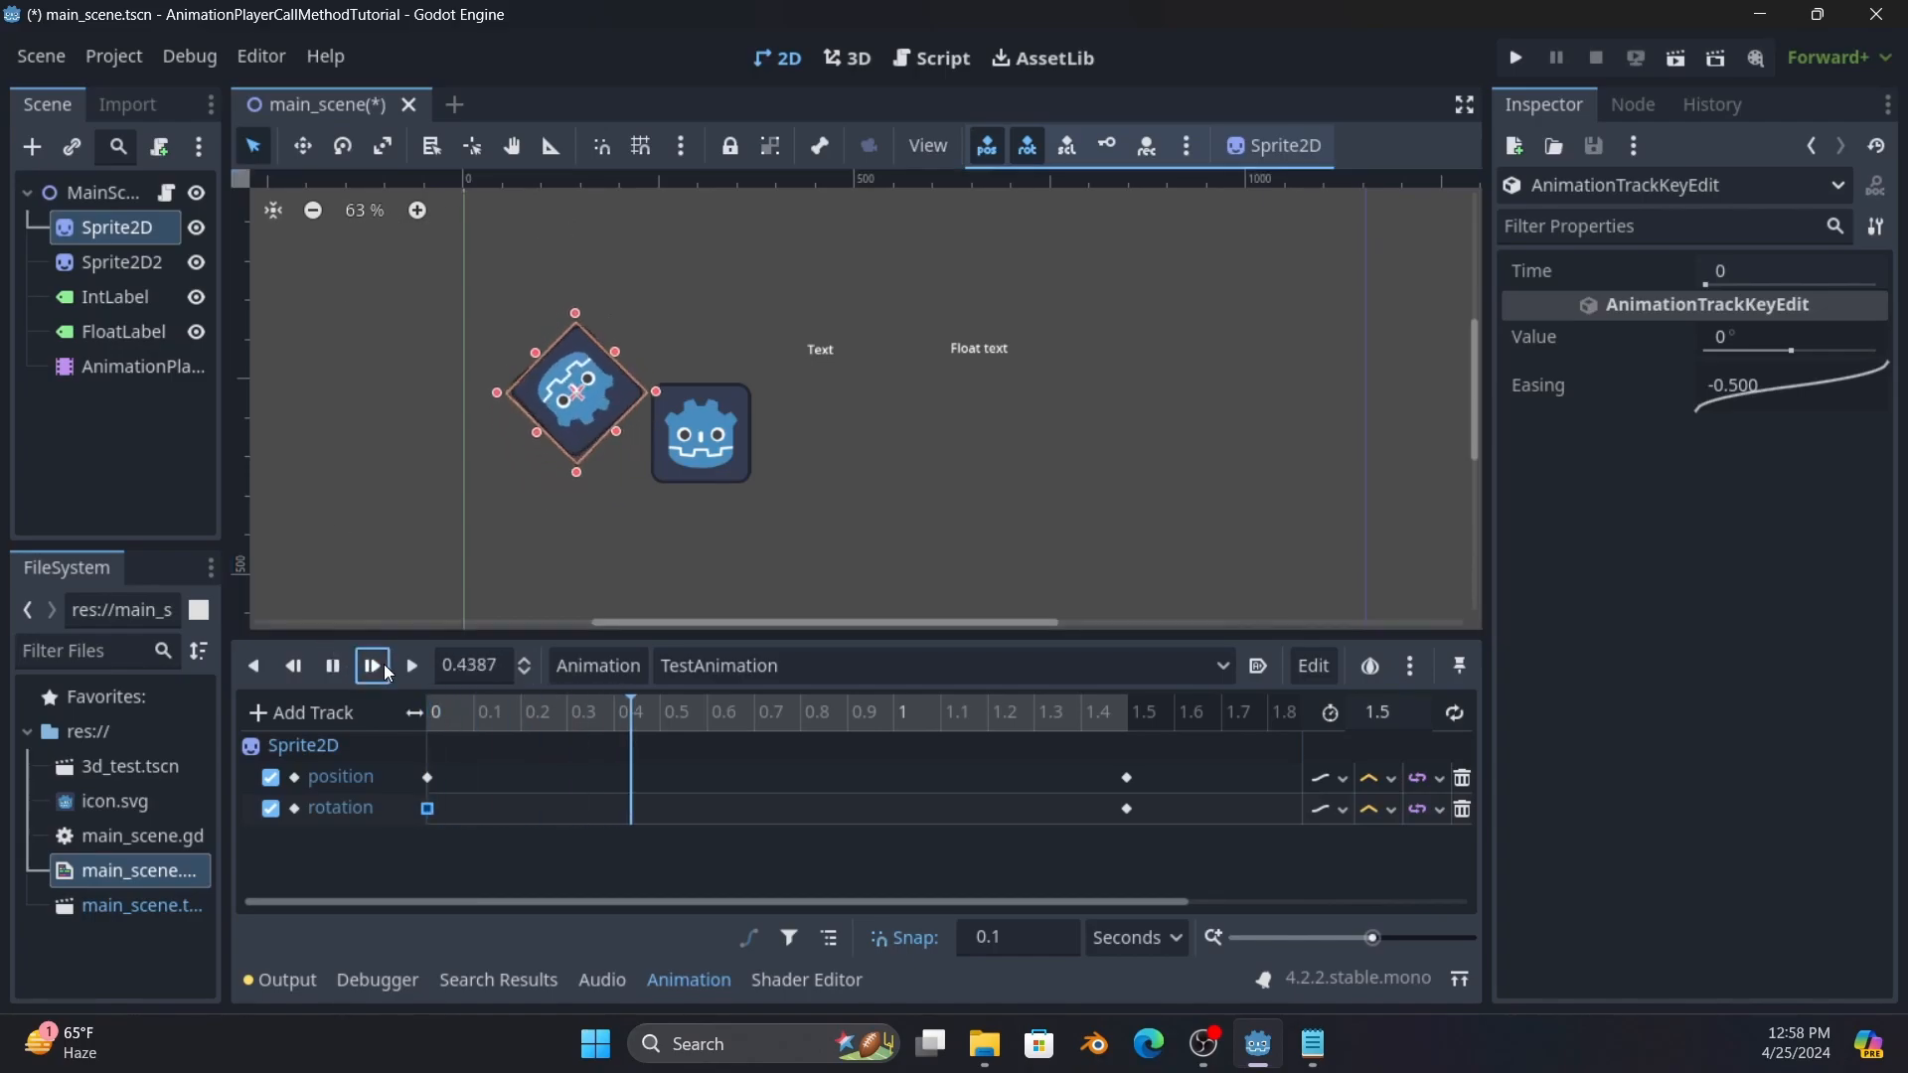
# Adjust the easing curve of Sprite2D's first rotation key to about -0.0853 and play the animation from the start.
pyautogui.rightClick(433, 809)
pyautogui.click(429, 809)
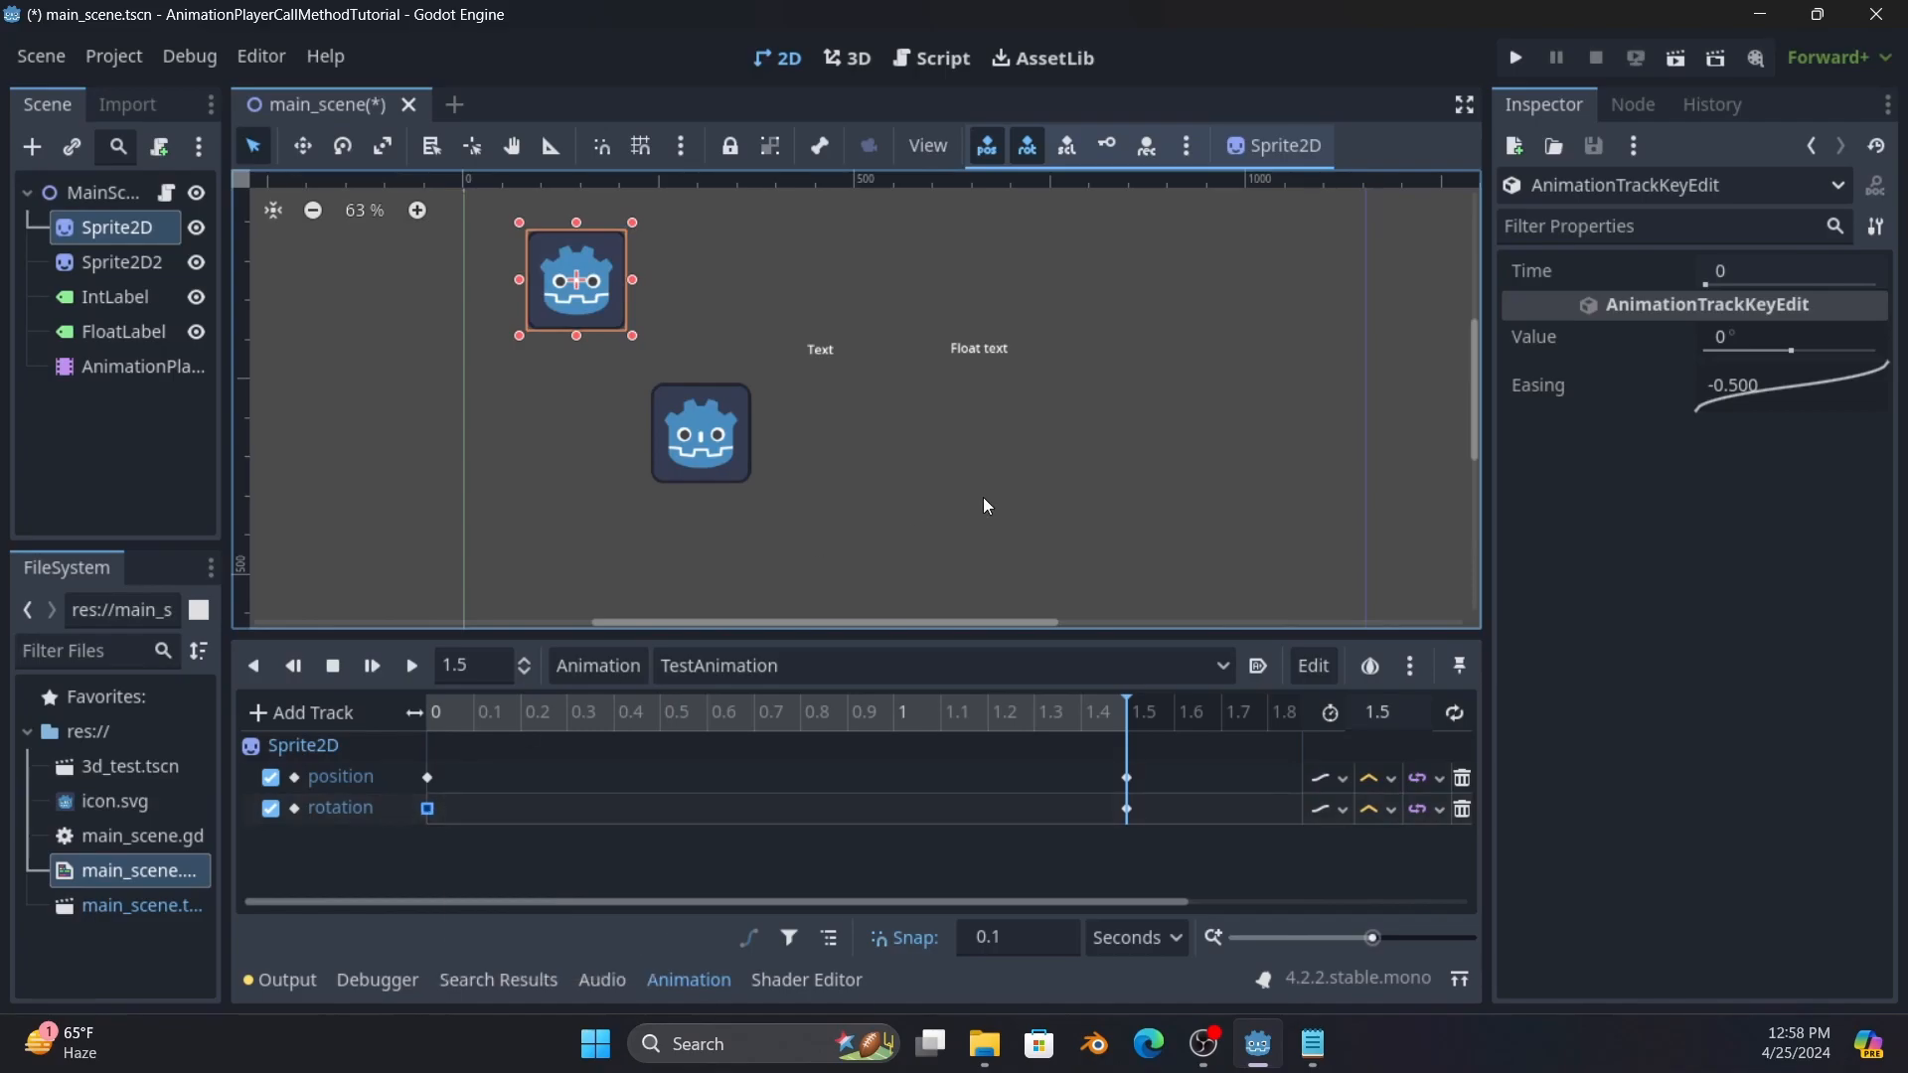
pyautogui.moveTo(1725, 380); pyautogui.dragTo(1825, 408)
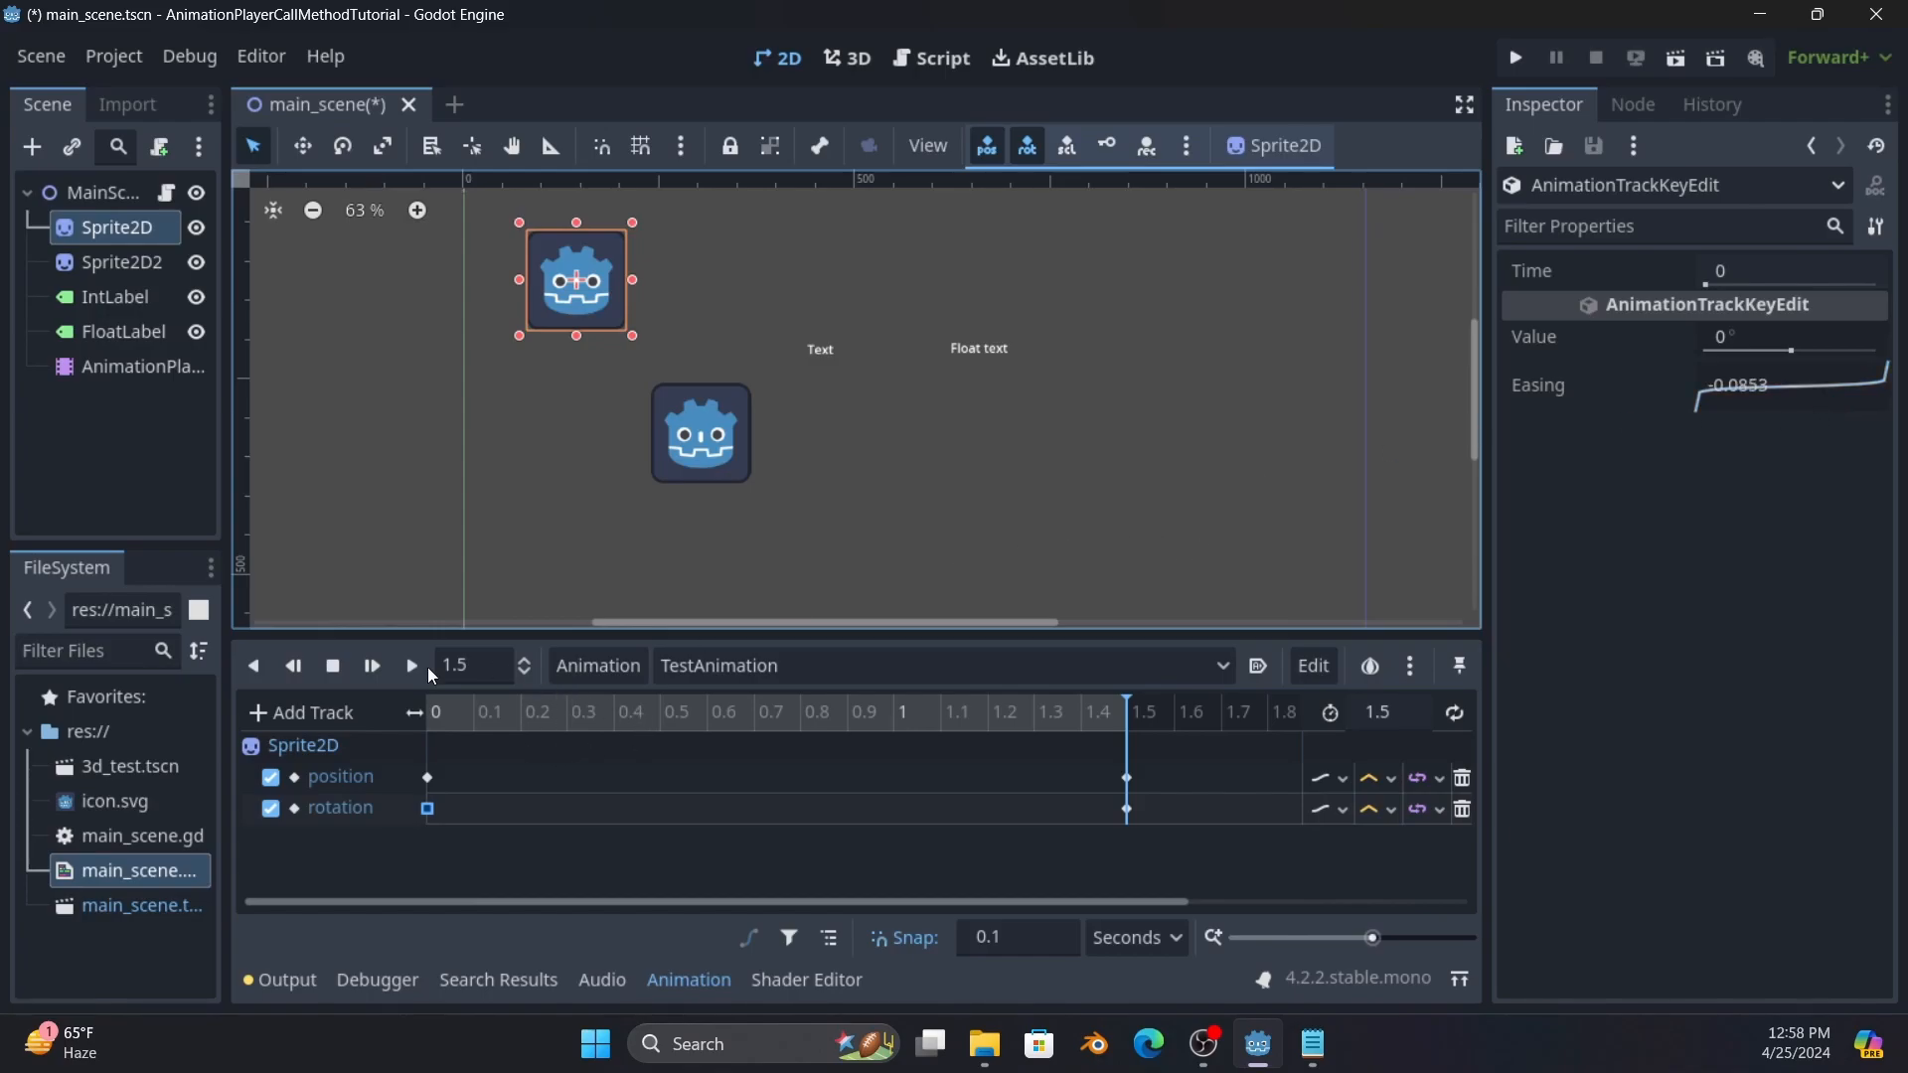
pyautogui.click(333, 670)
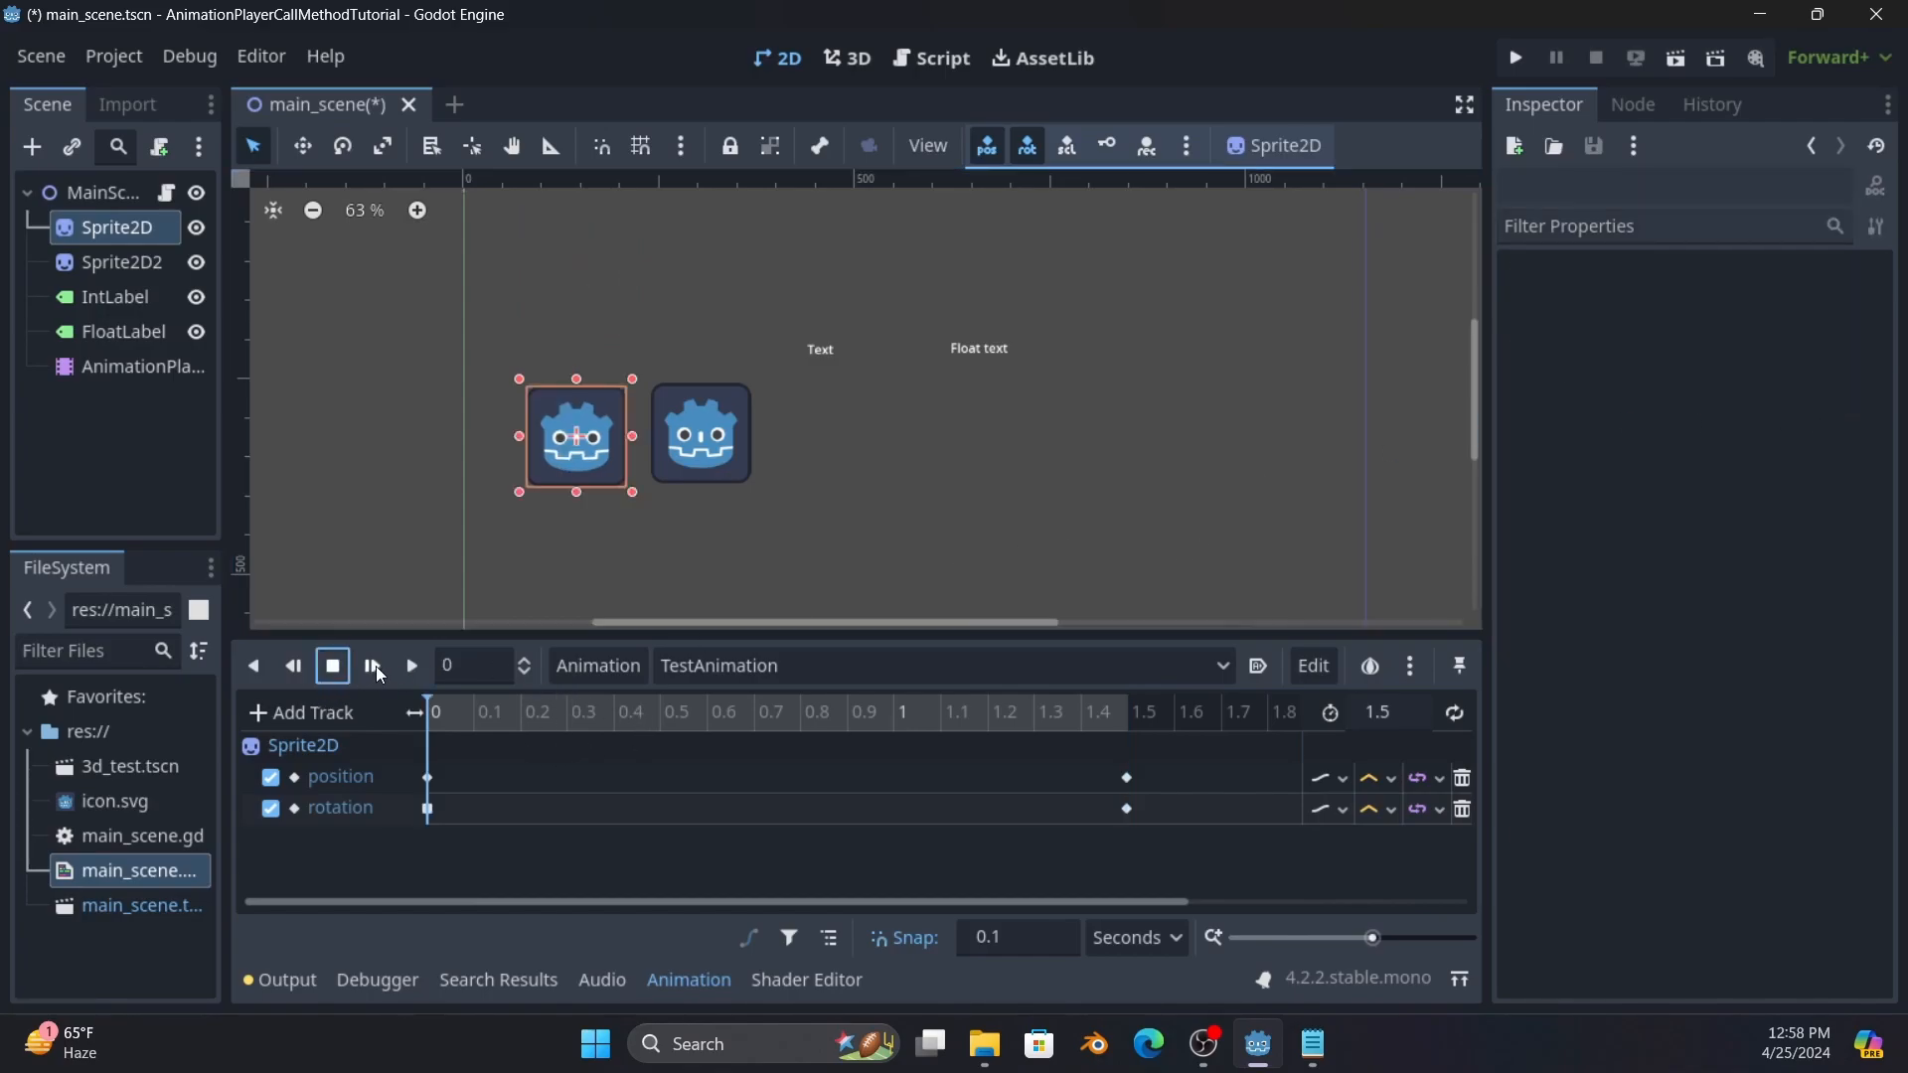
pyautogui.click(375, 666)
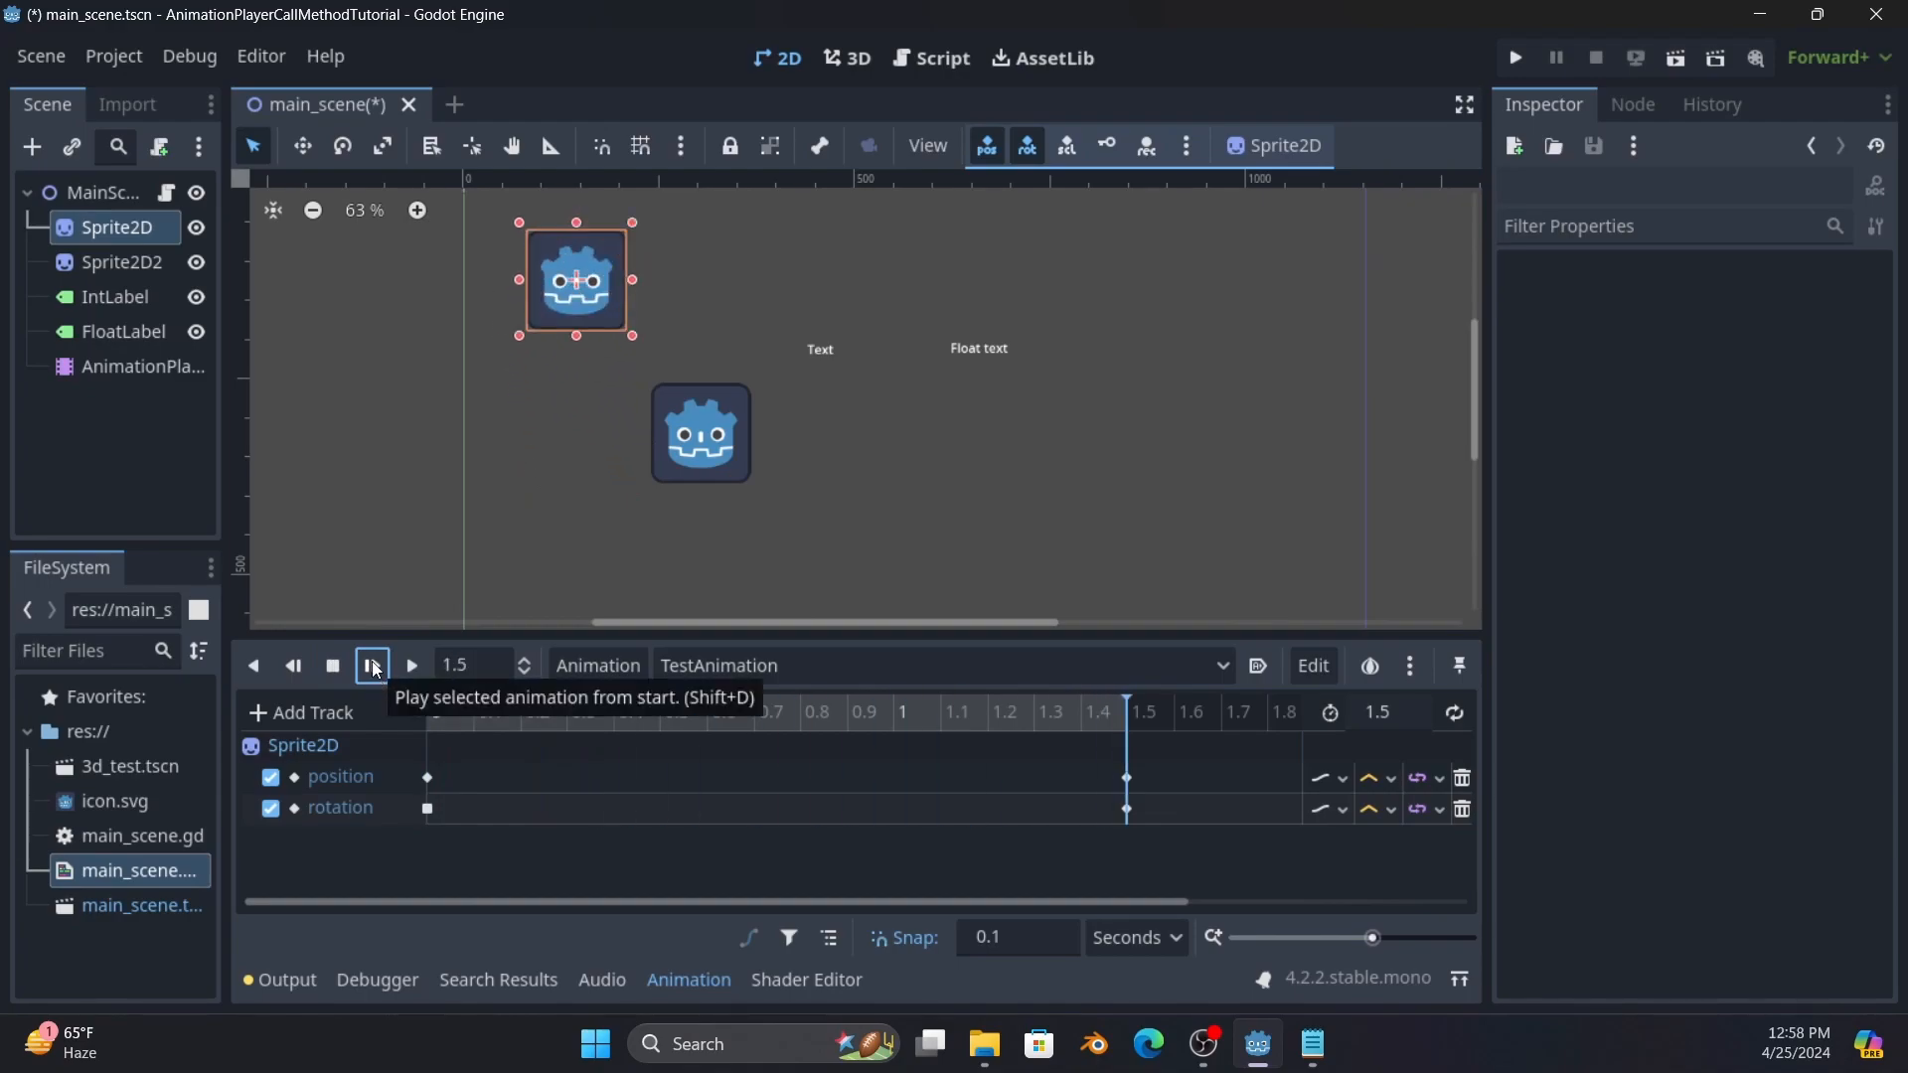
# Set the easing of Sprite2D's rotation key at 0 seconds to Linear.
pyautogui.click(428, 809)
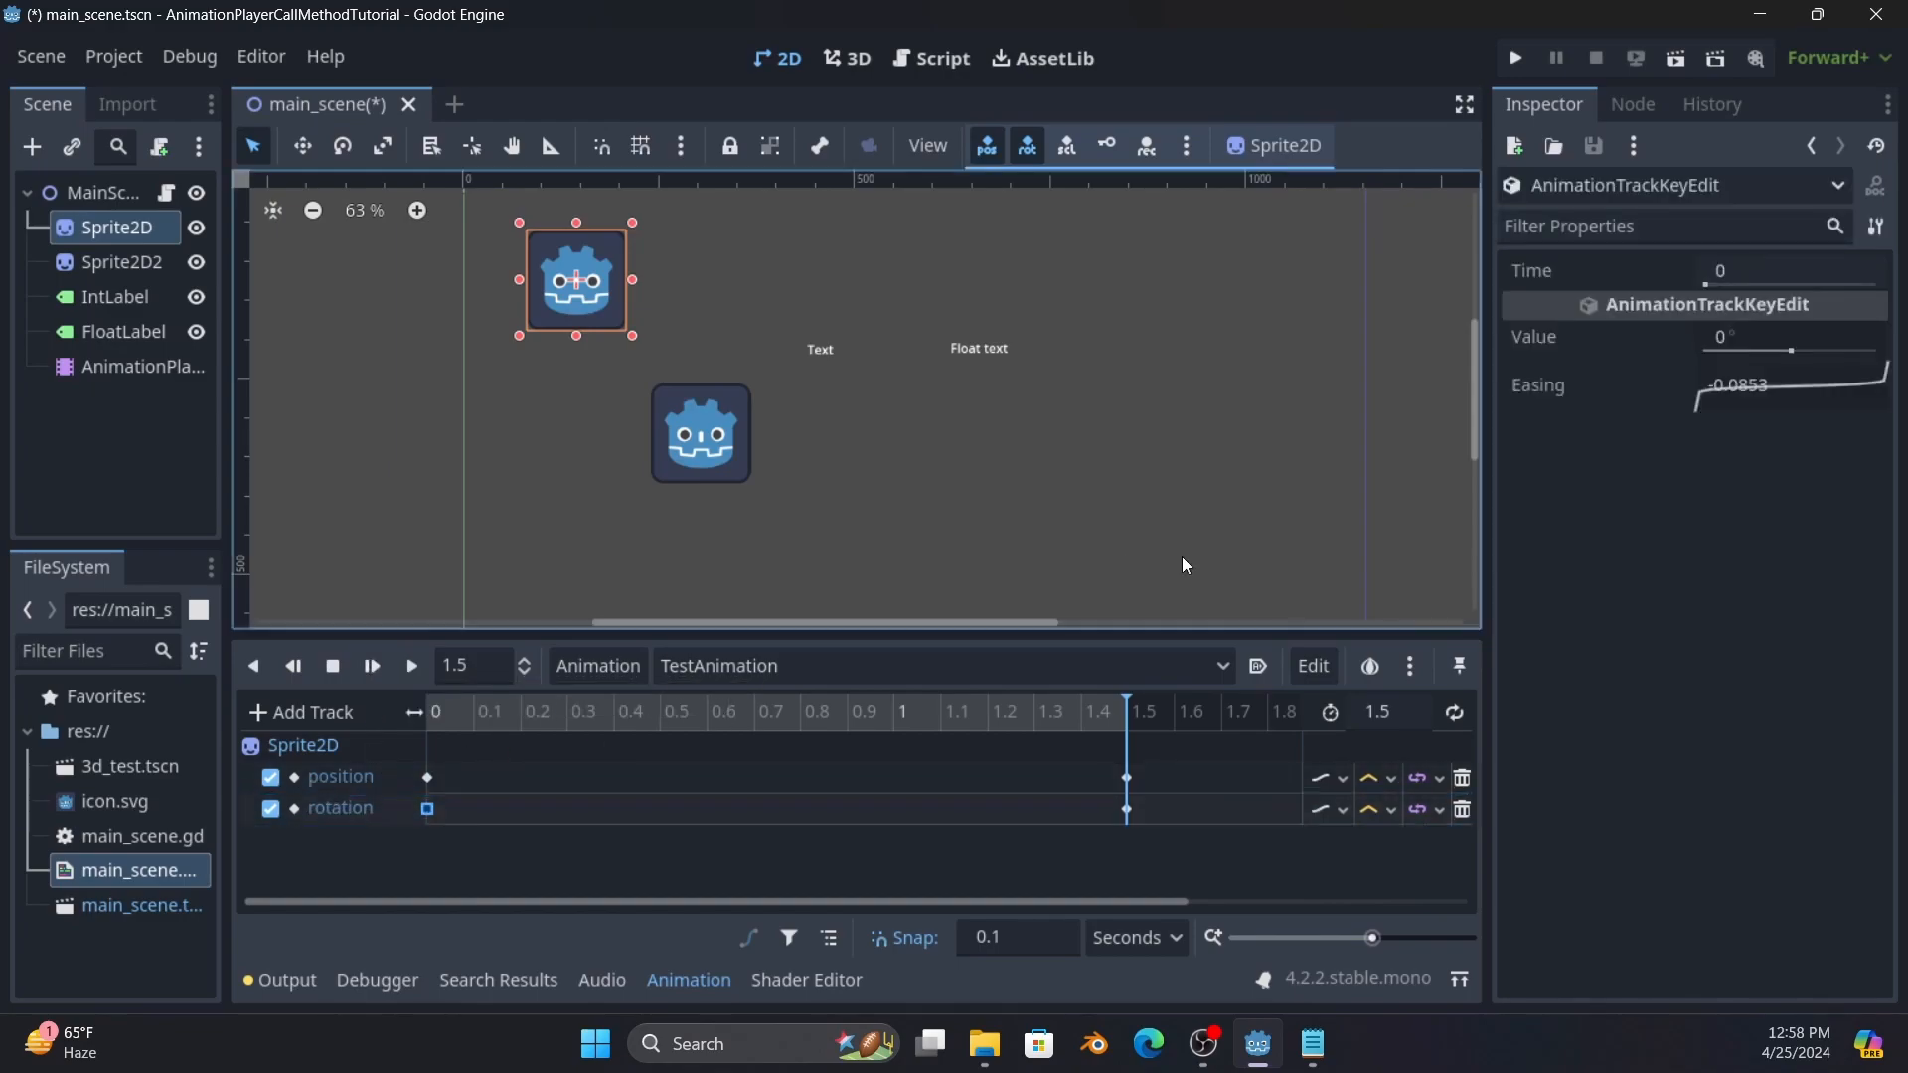
pyautogui.rightClick(1754, 392)
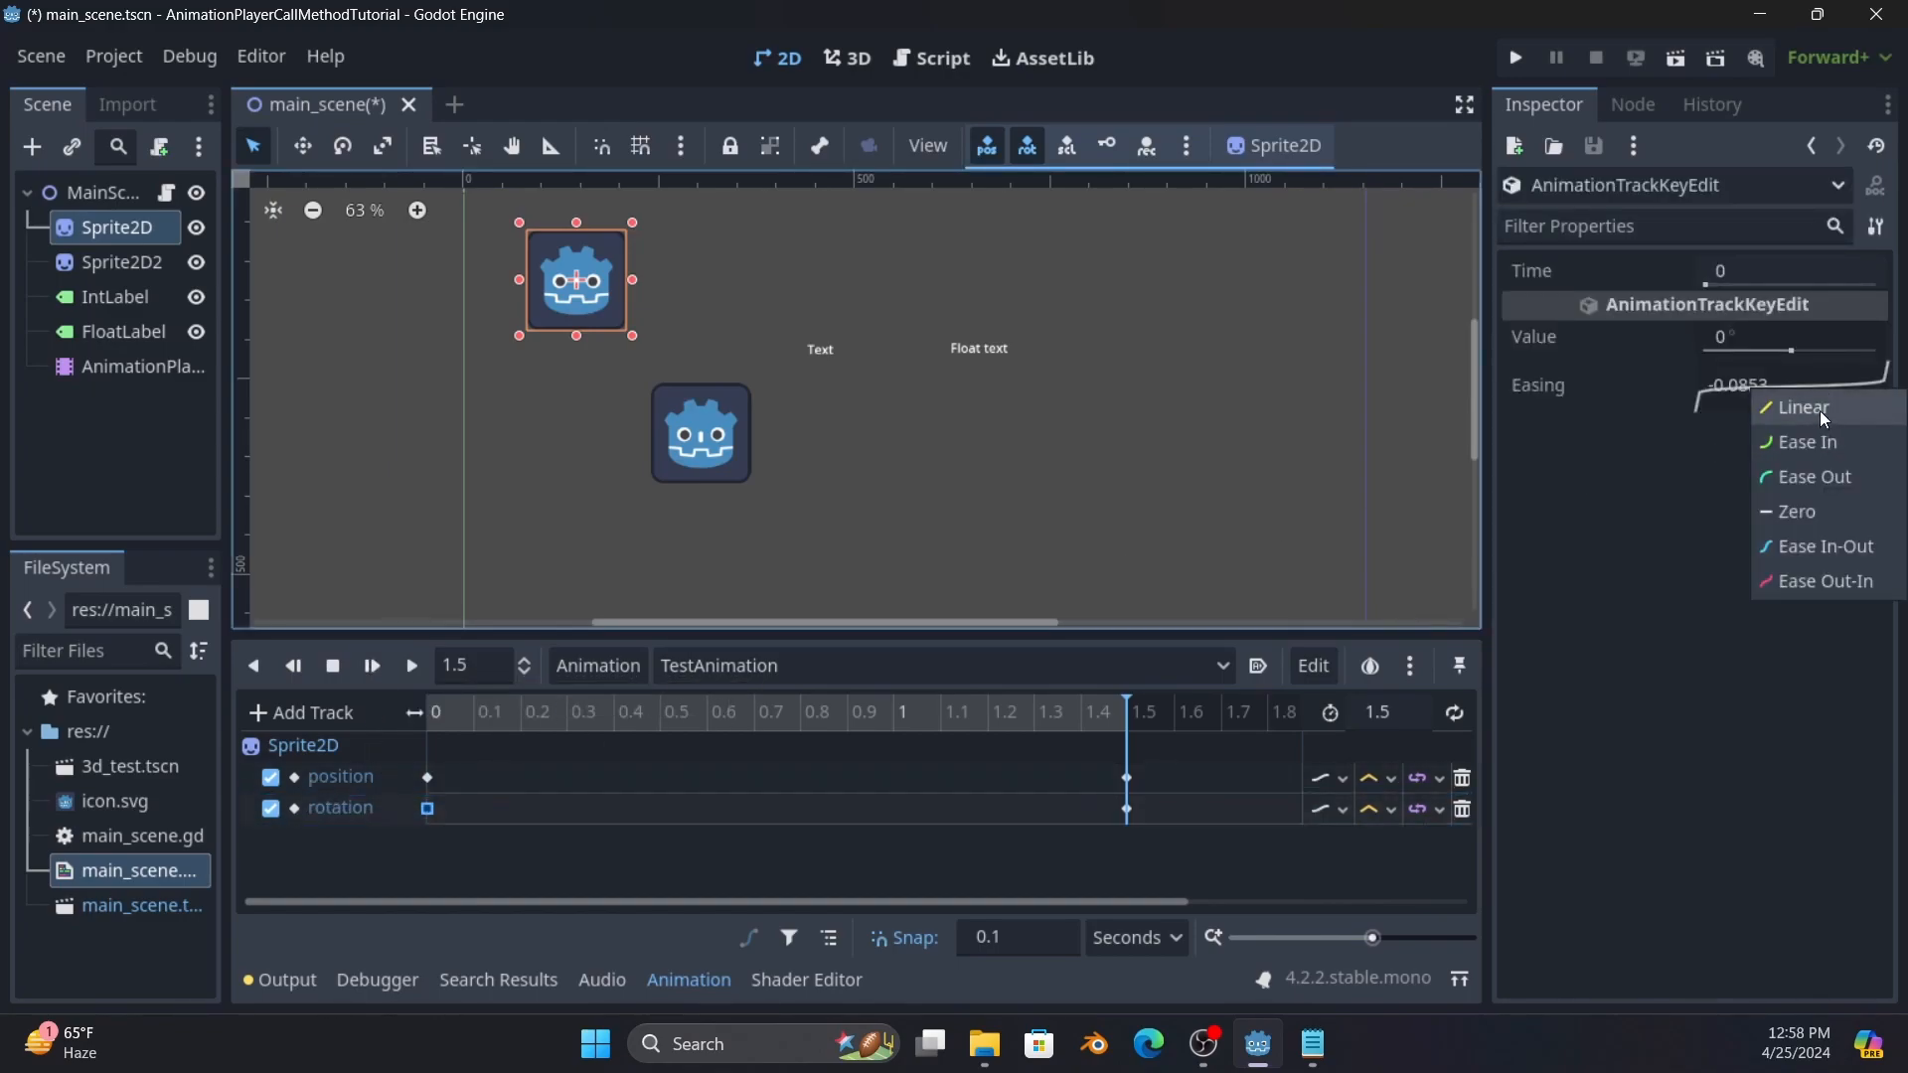
pyautogui.click(1821, 409)
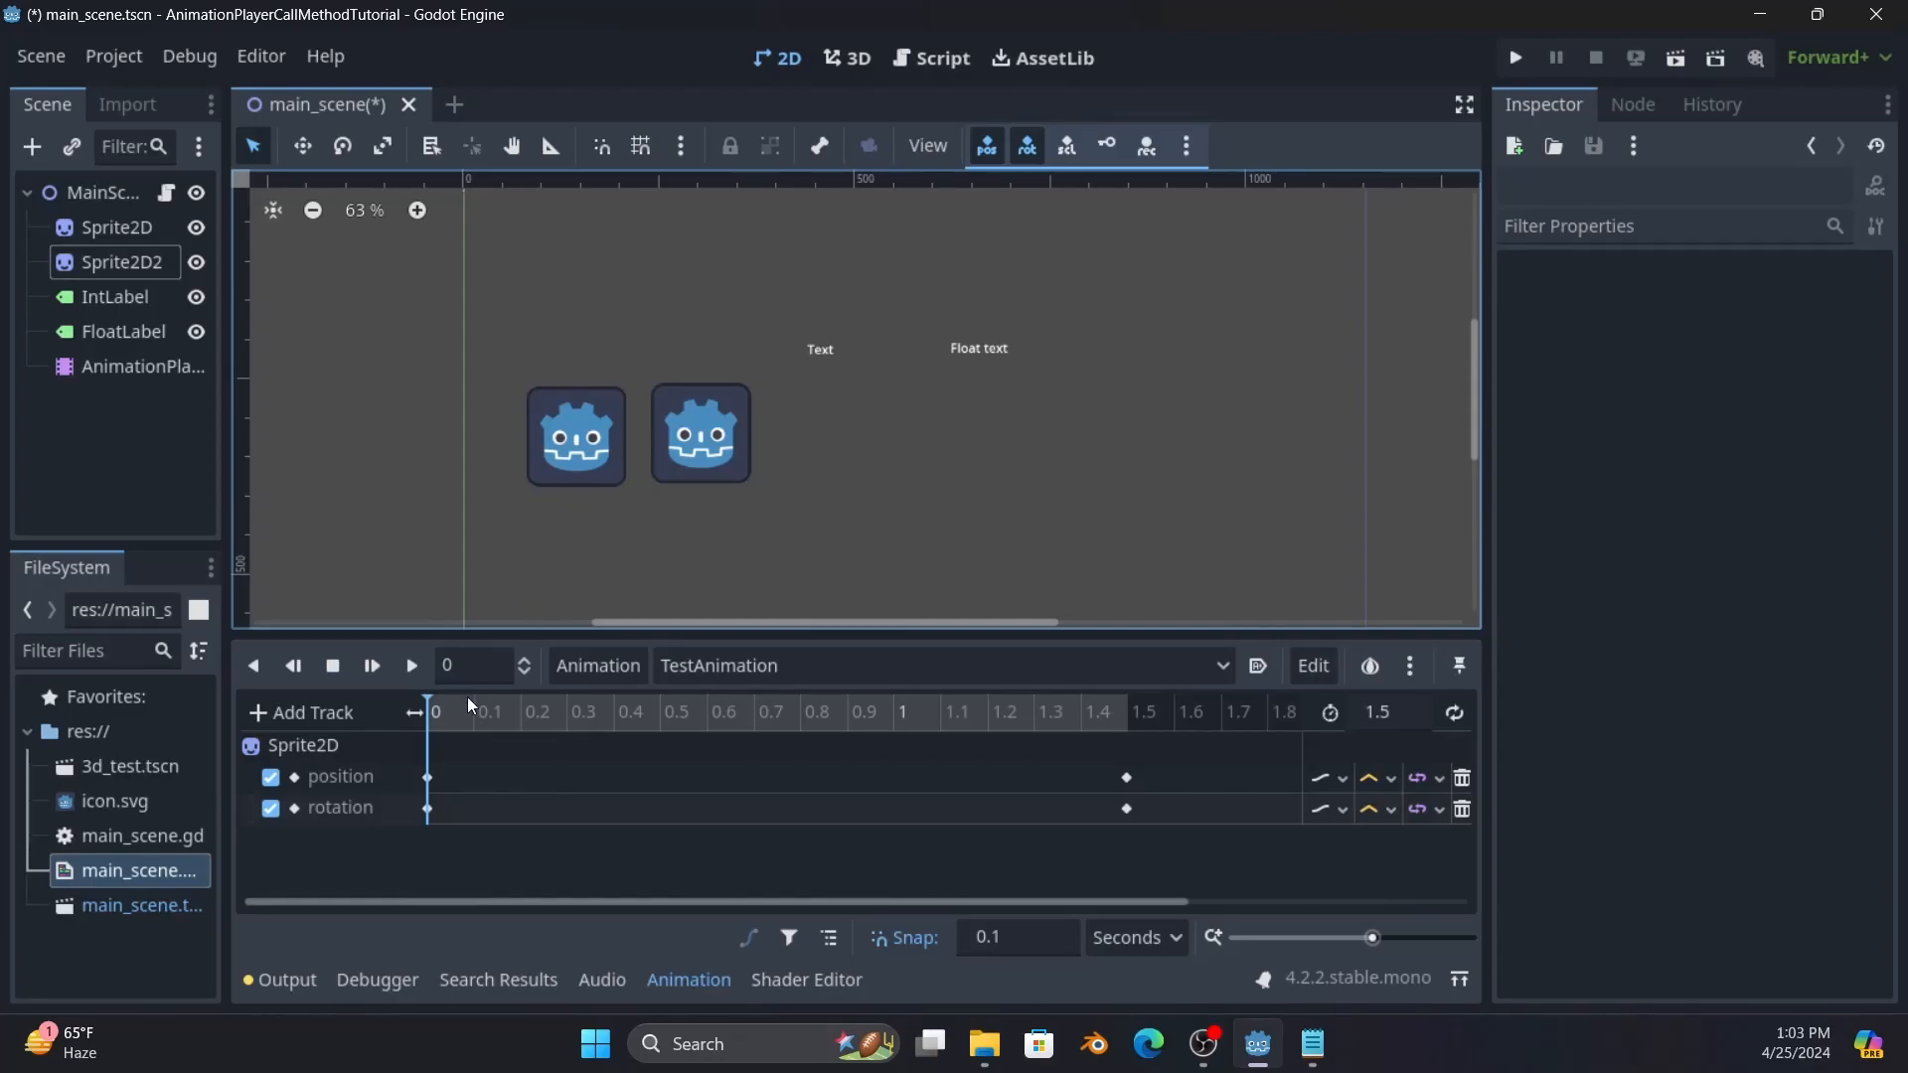
# Create a position track with a RESET track for Sprite2D2, keyed at 0 seconds, and select that key.
pyautogui.click(149, 270)
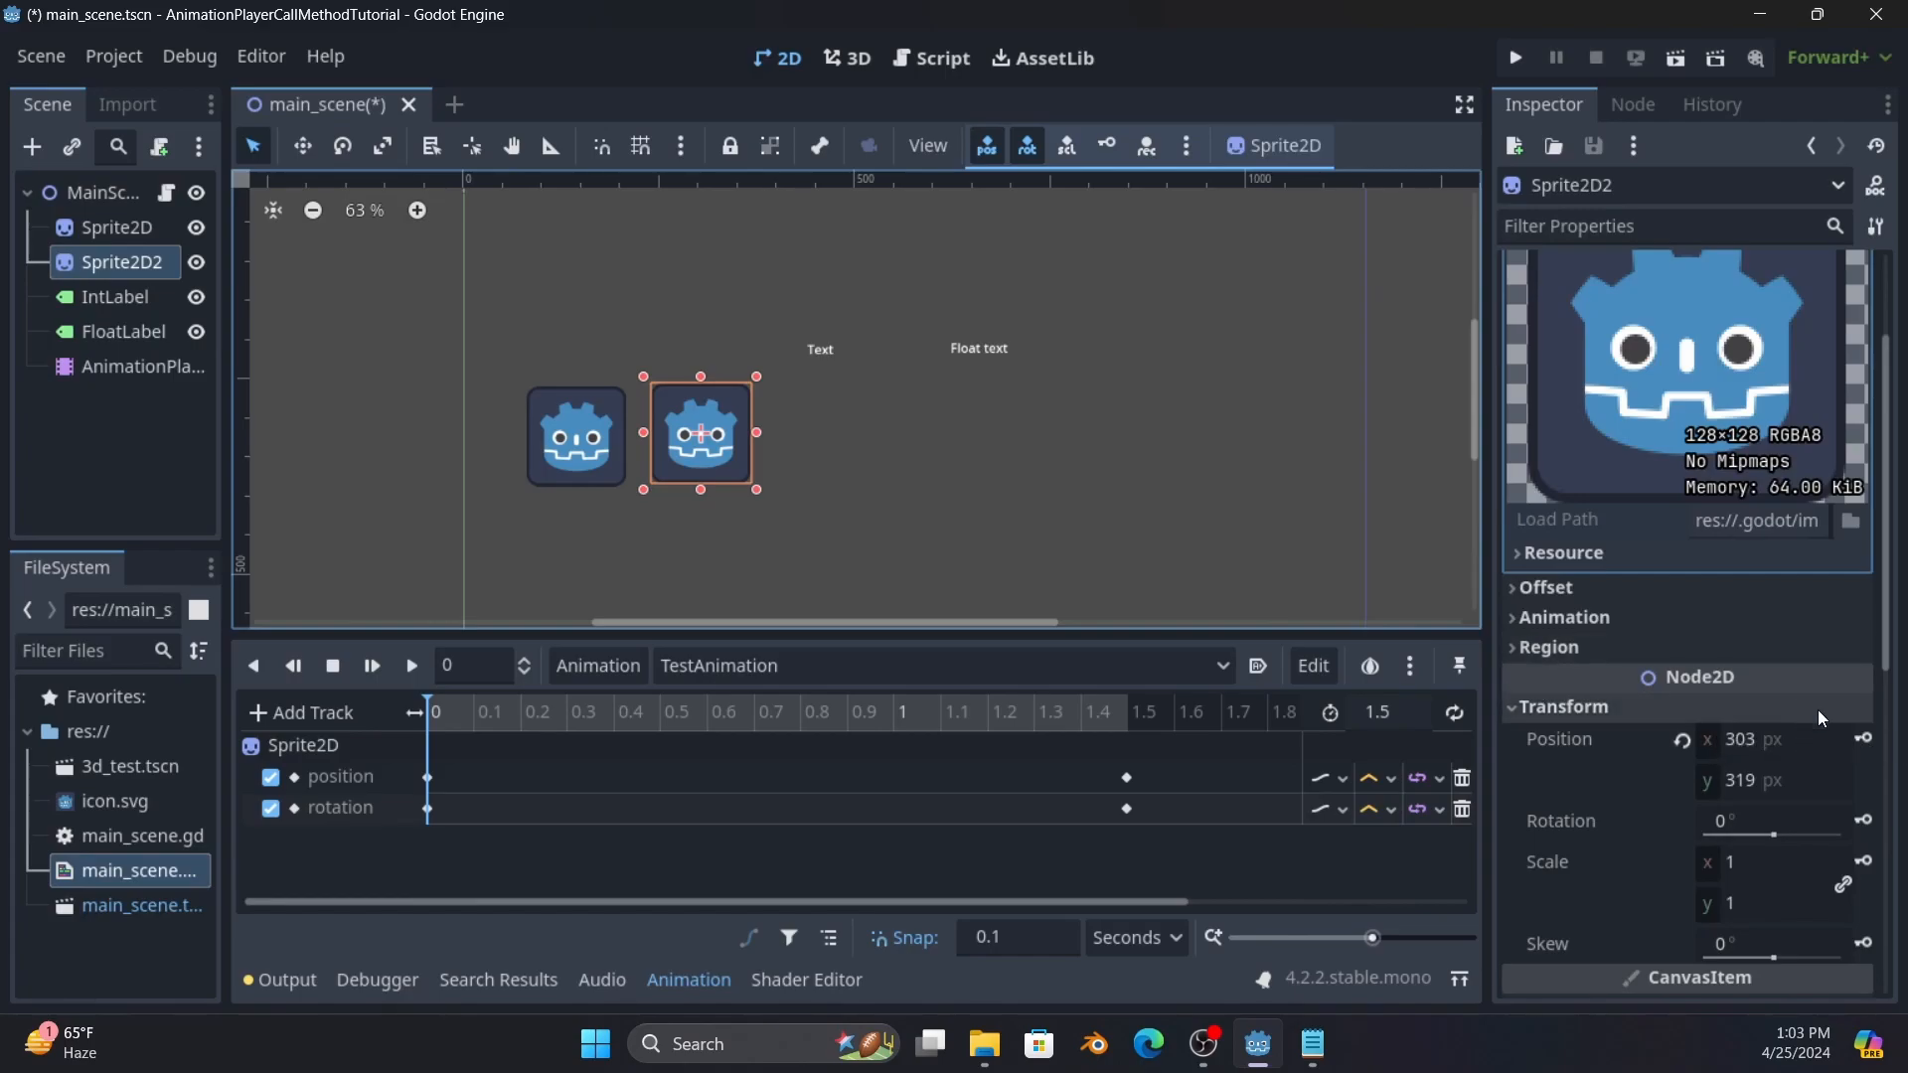
pyautogui.click(1863, 739)
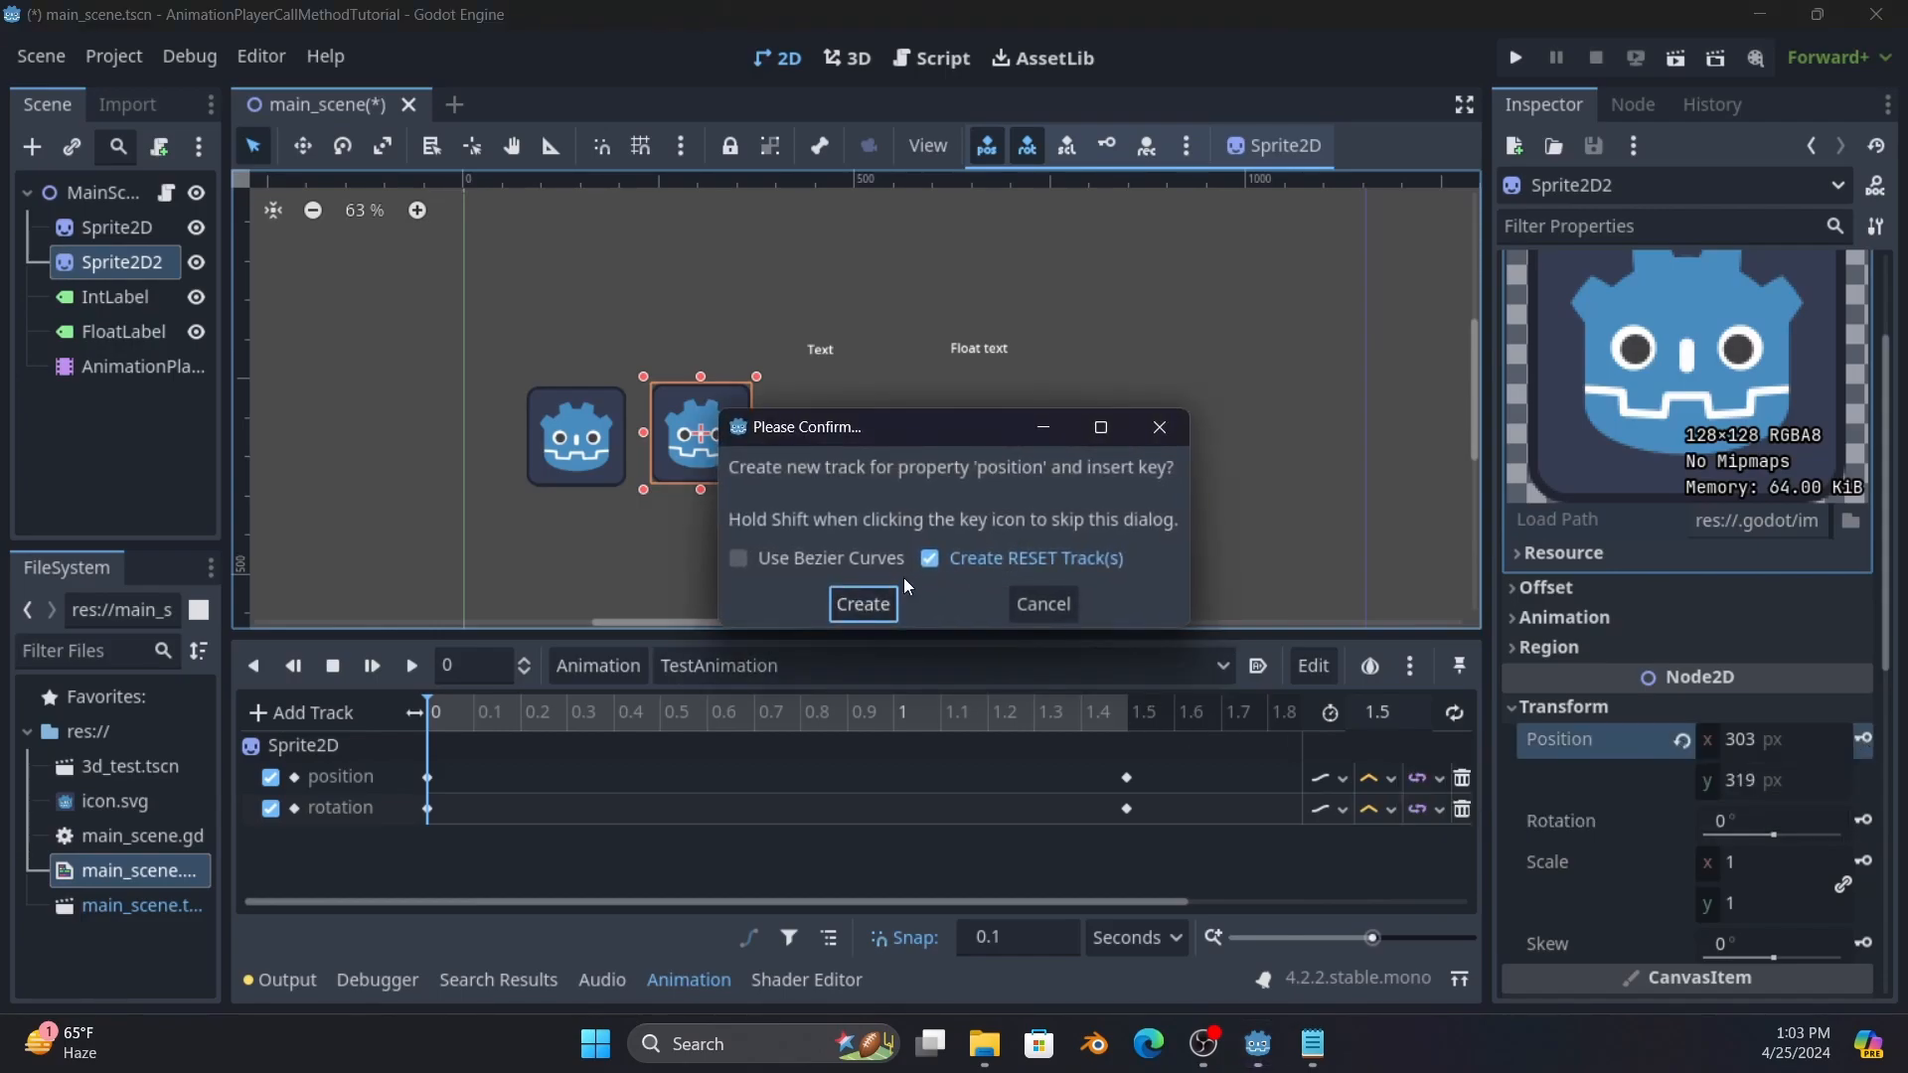
pyautogui.click(884, 602)
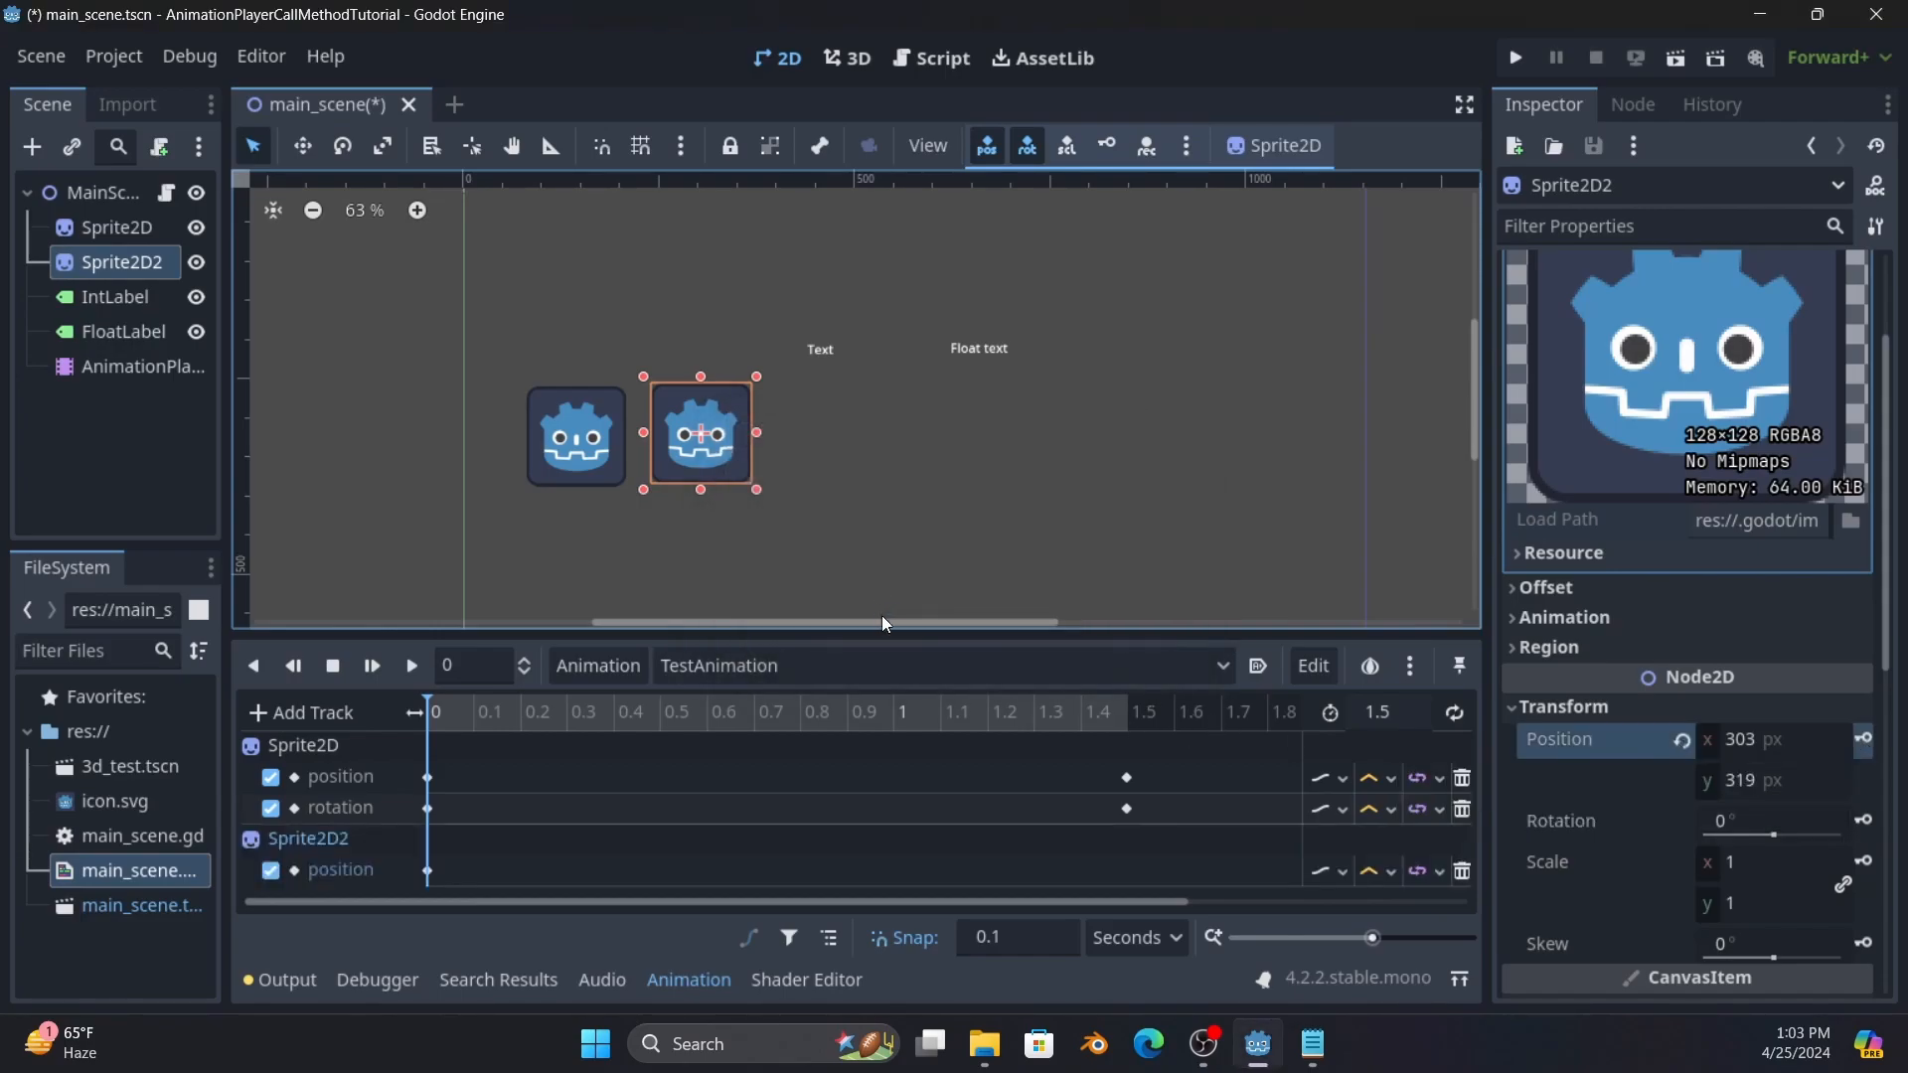
pyautogui.click(429, 872)
# Insert a position key for Sprite2D2 at 1.5 seconds and set its y value to 119 px.
pyautogui.click(1135, 712)
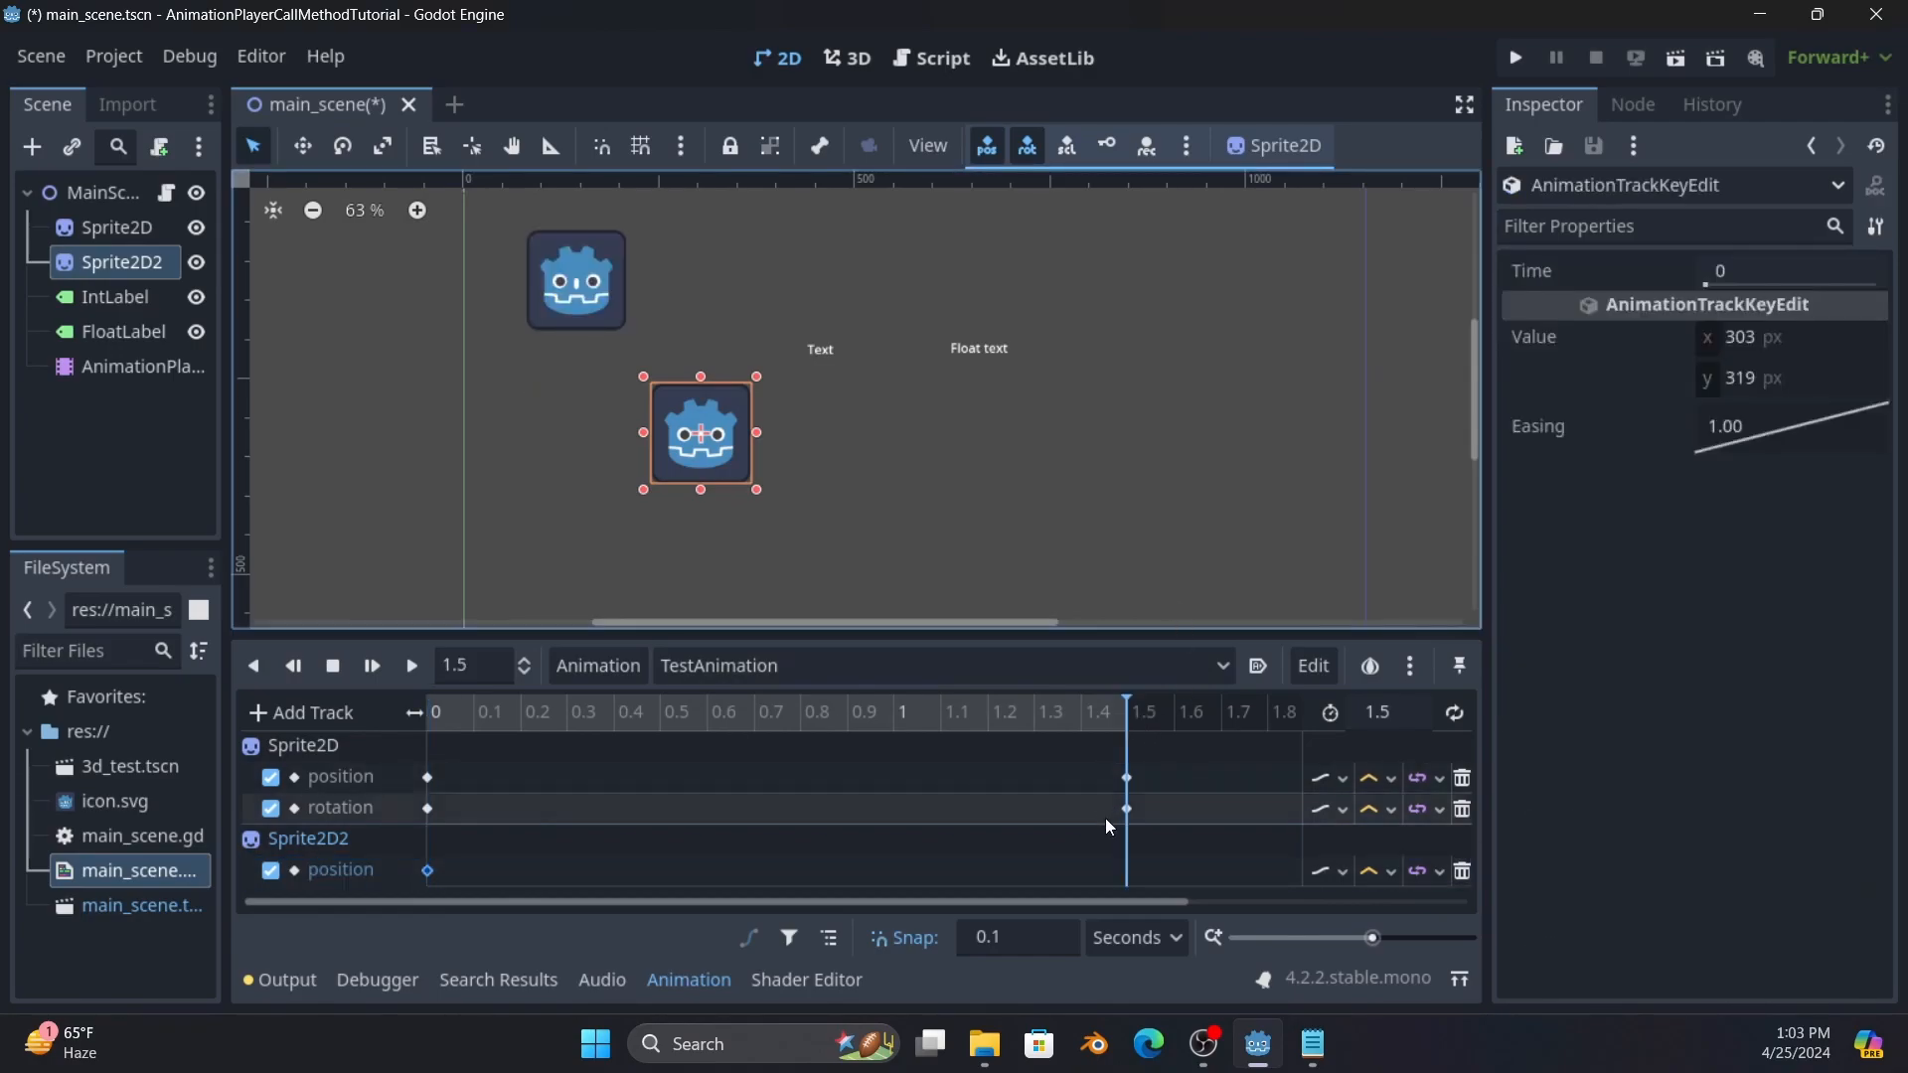
pyautogui.rightClick(1125, 872)
pyautogui.click(1150, 859)
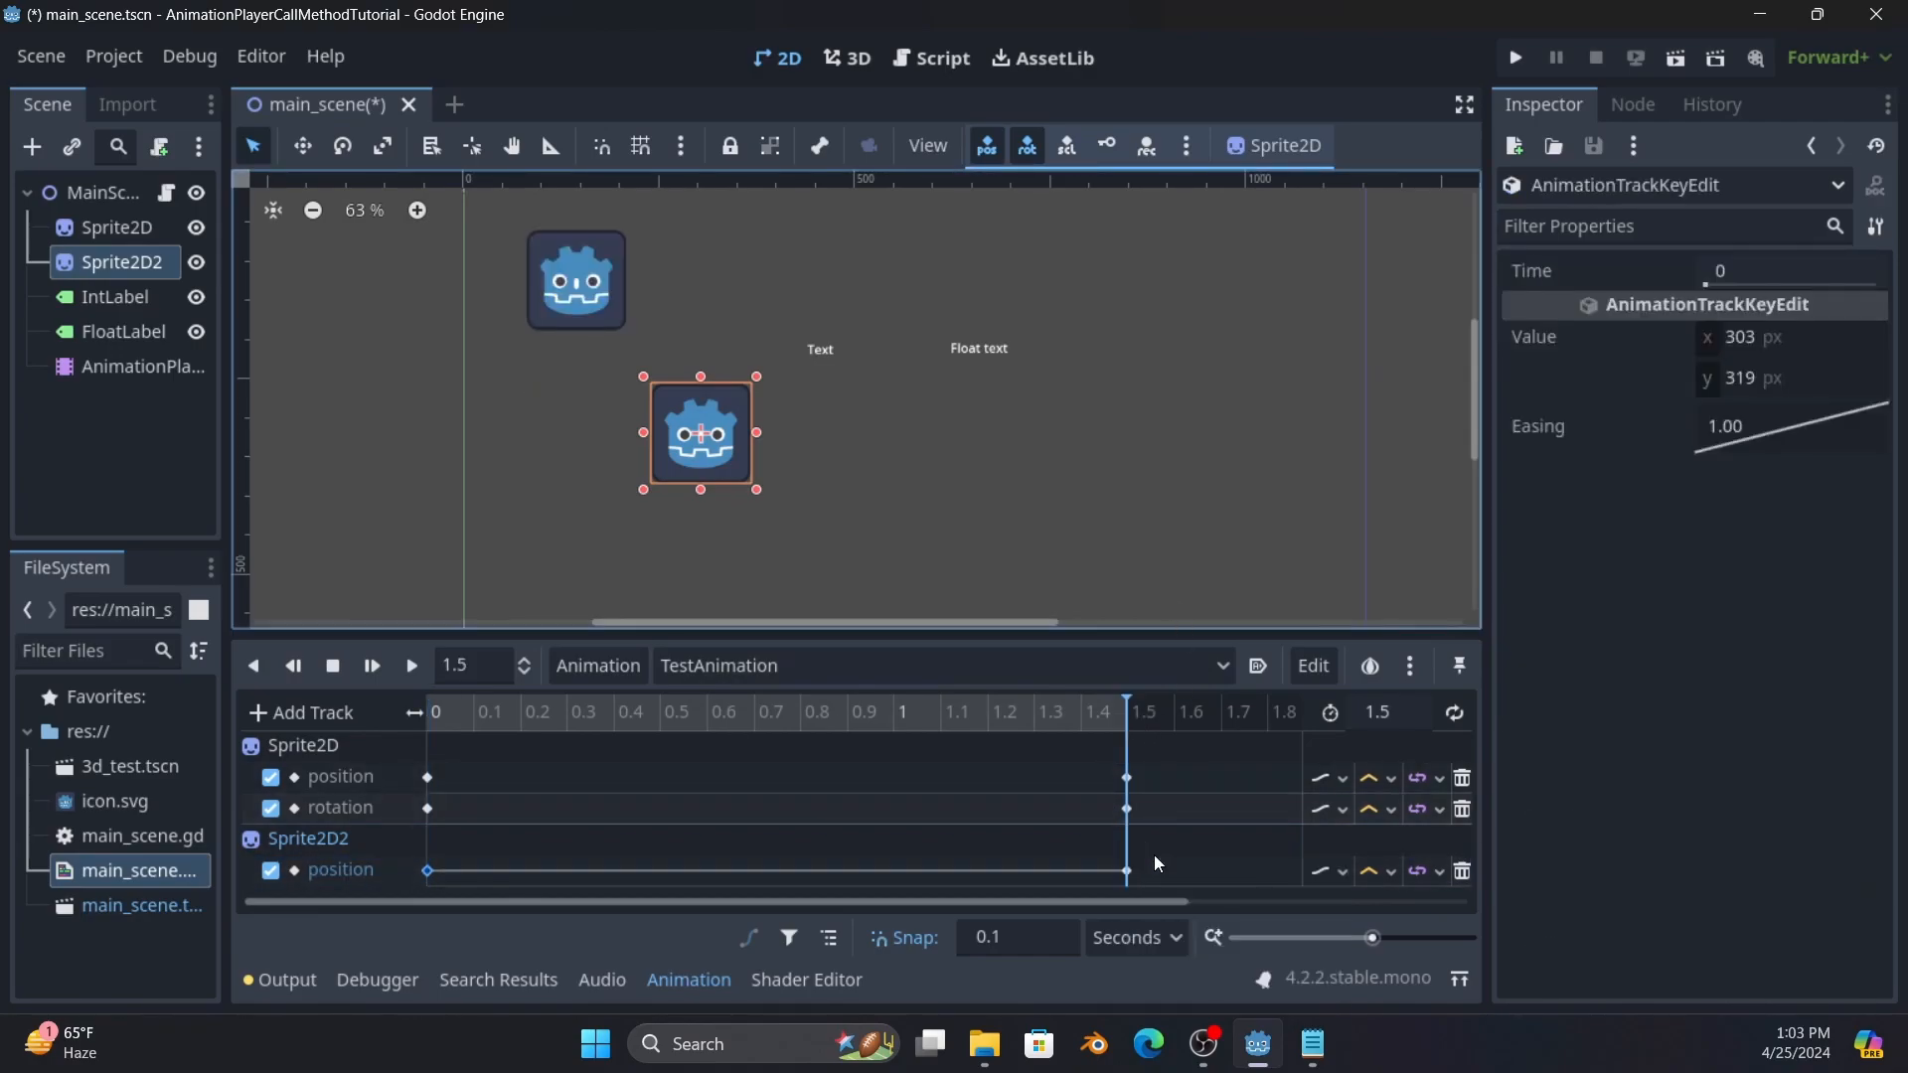
pyautogui.click(1740, 378)
pyautogui.write('119')
pyautogui.press('Return')
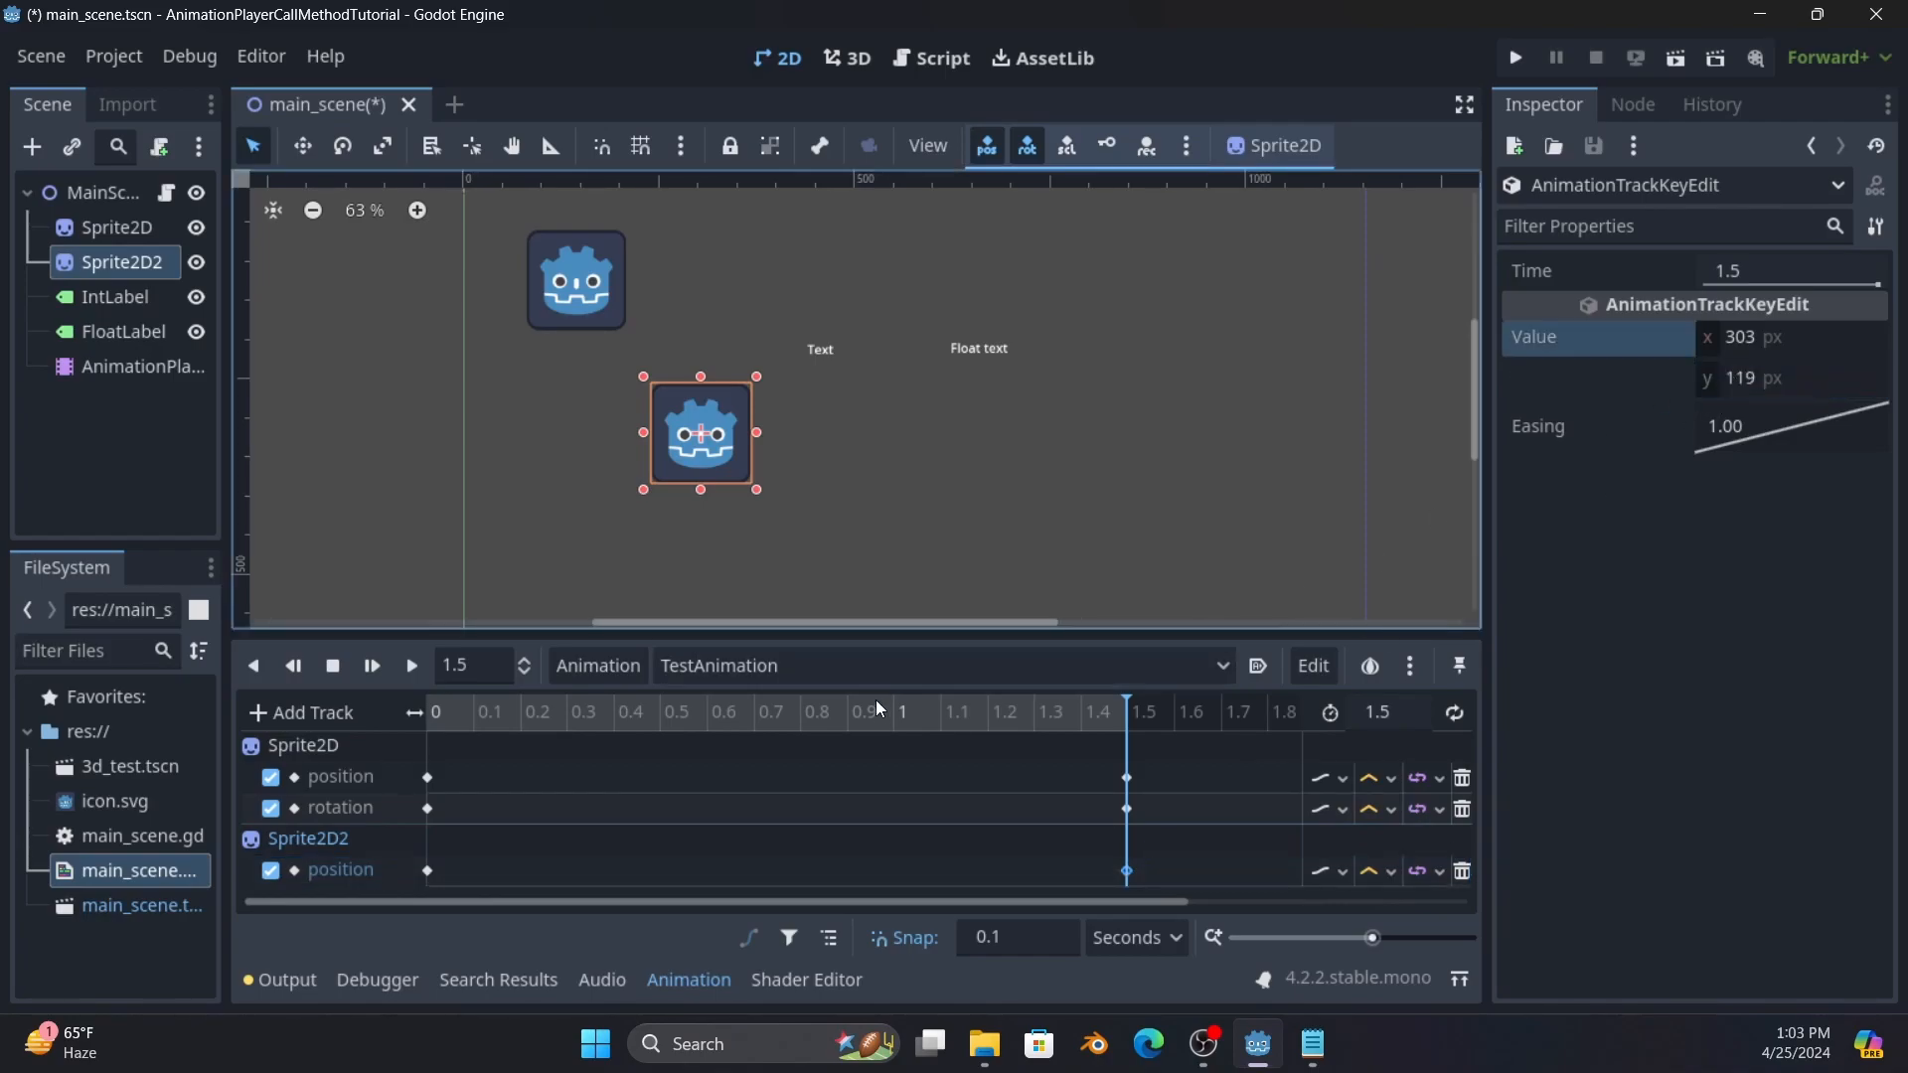
# Apply Ease In to Sprite2D2's position key at 0 seconds and play TestAnimation from the start.
pyautogui.click(428, 871)
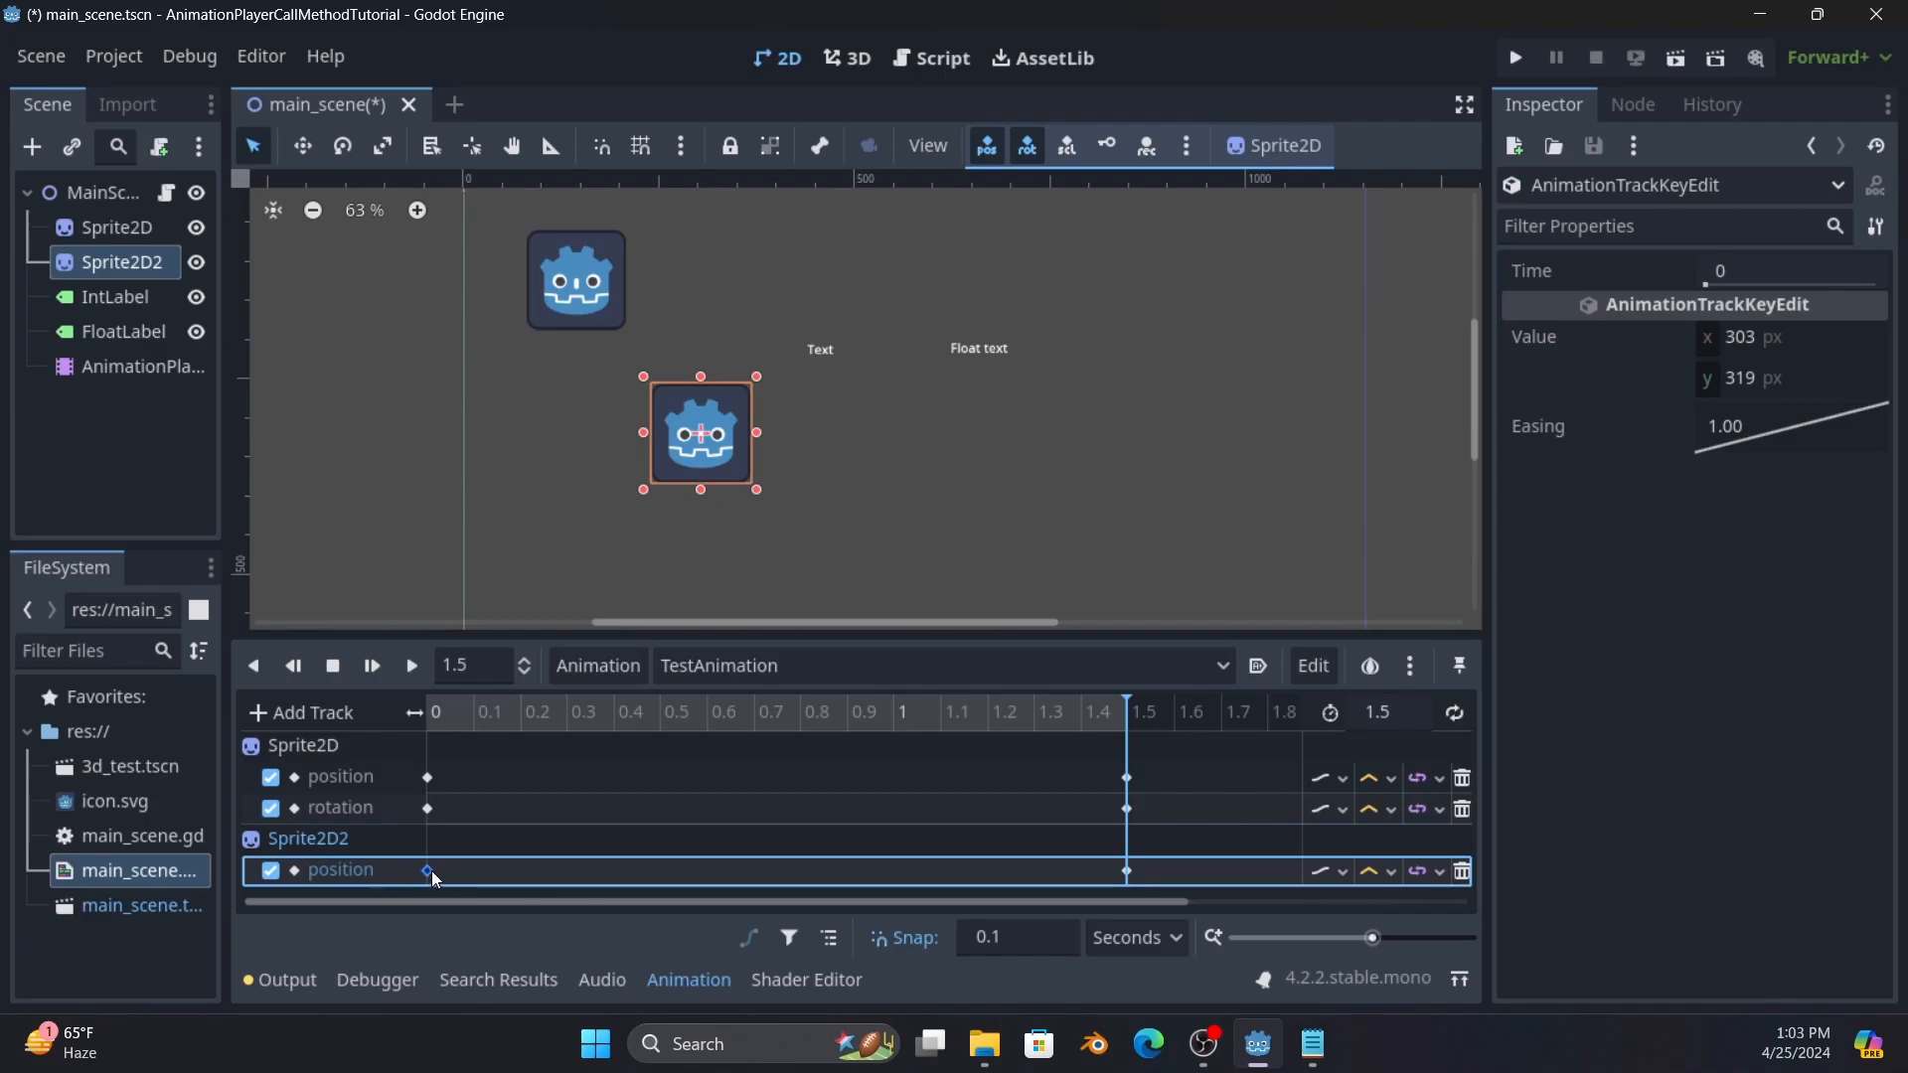
pyautogui.rightClick(1727, 425)
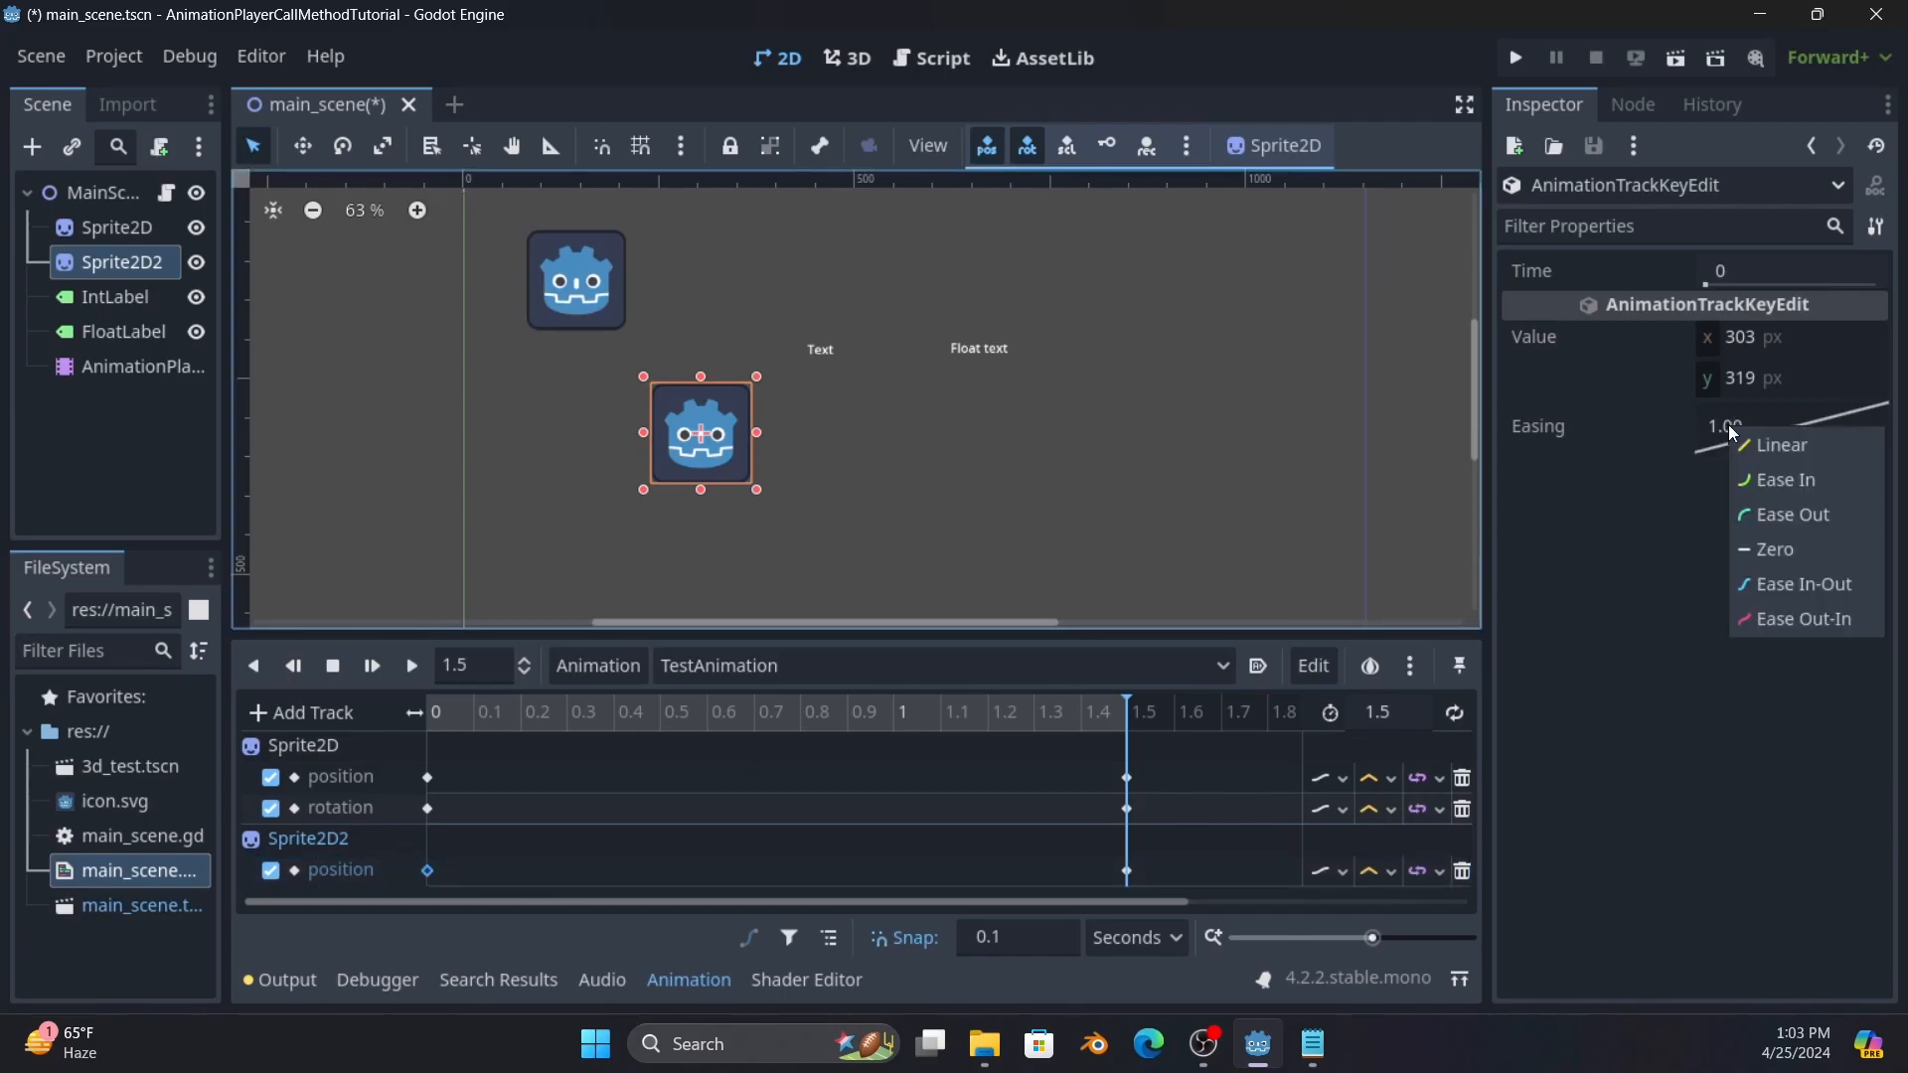
pyautogui.click(1799, 482)
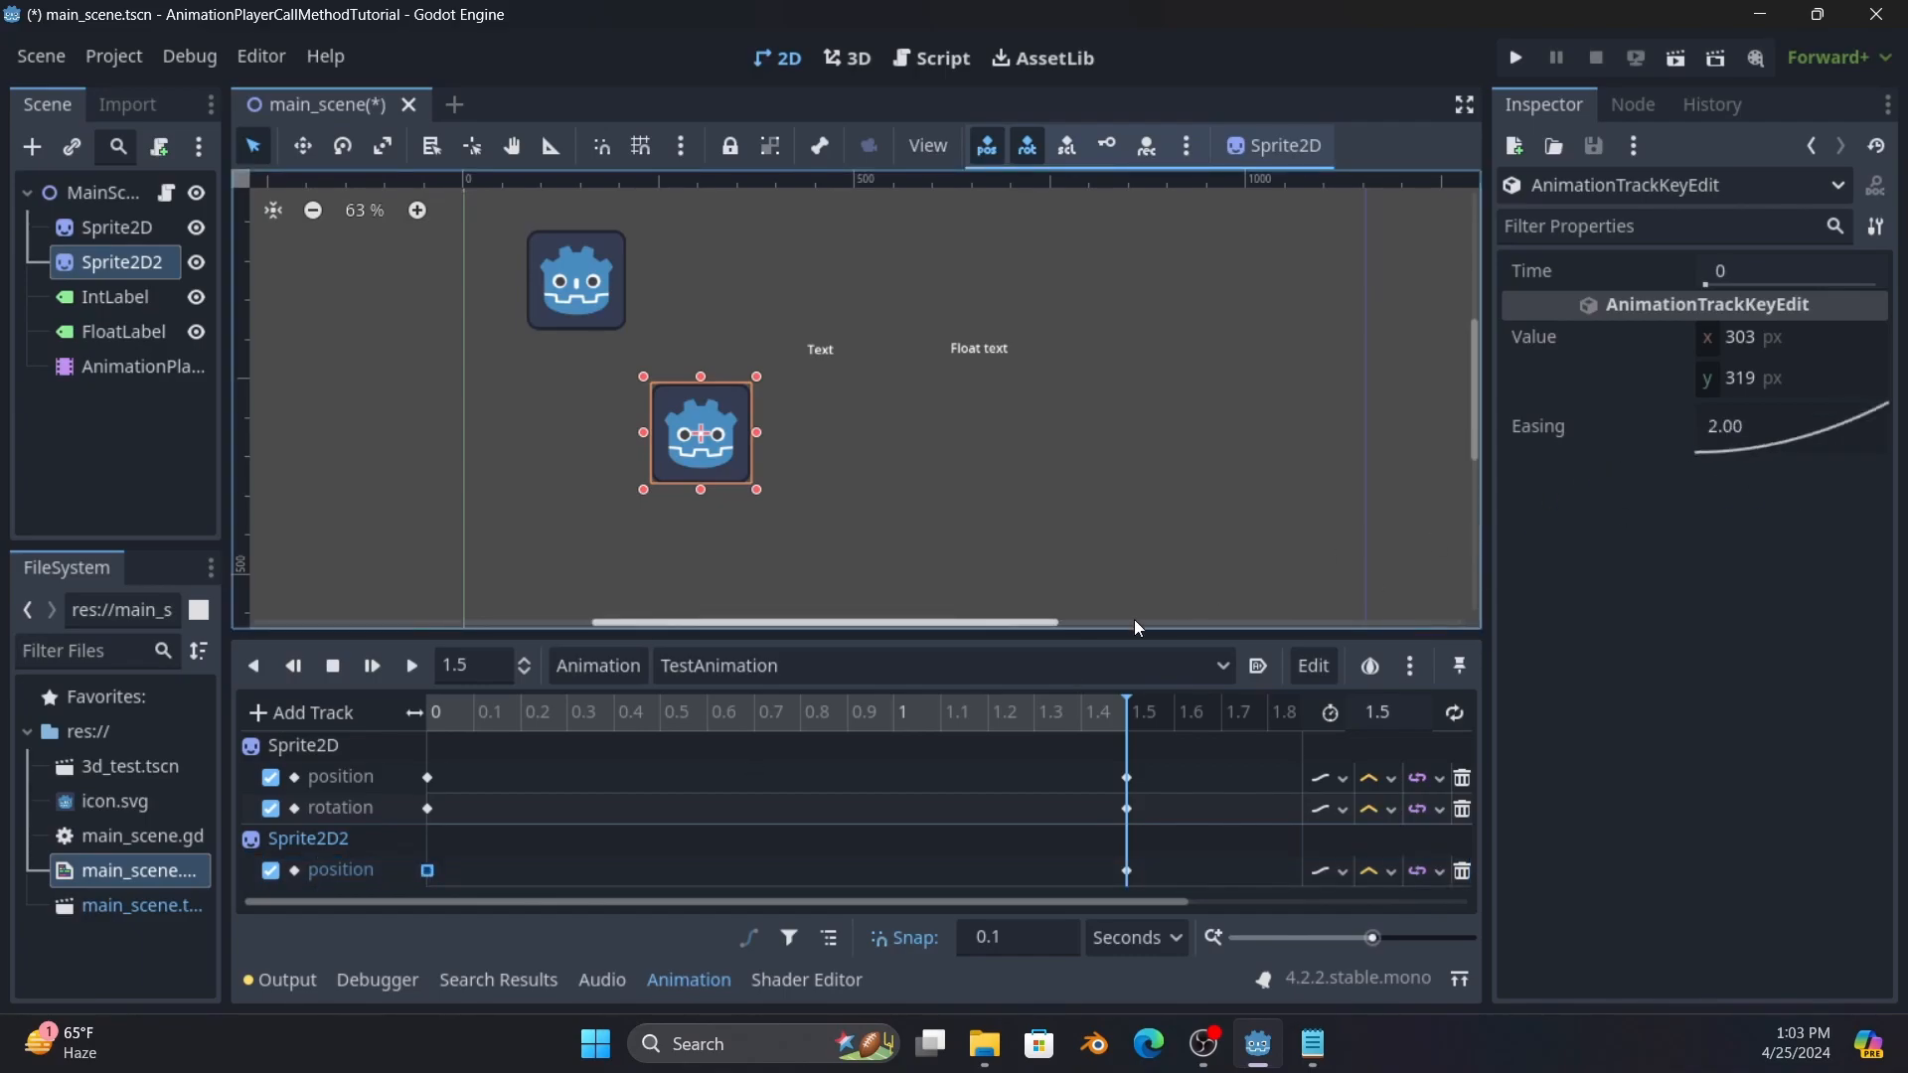
pyautogui.click(332, 668)
pyautogui.click(371, 668)
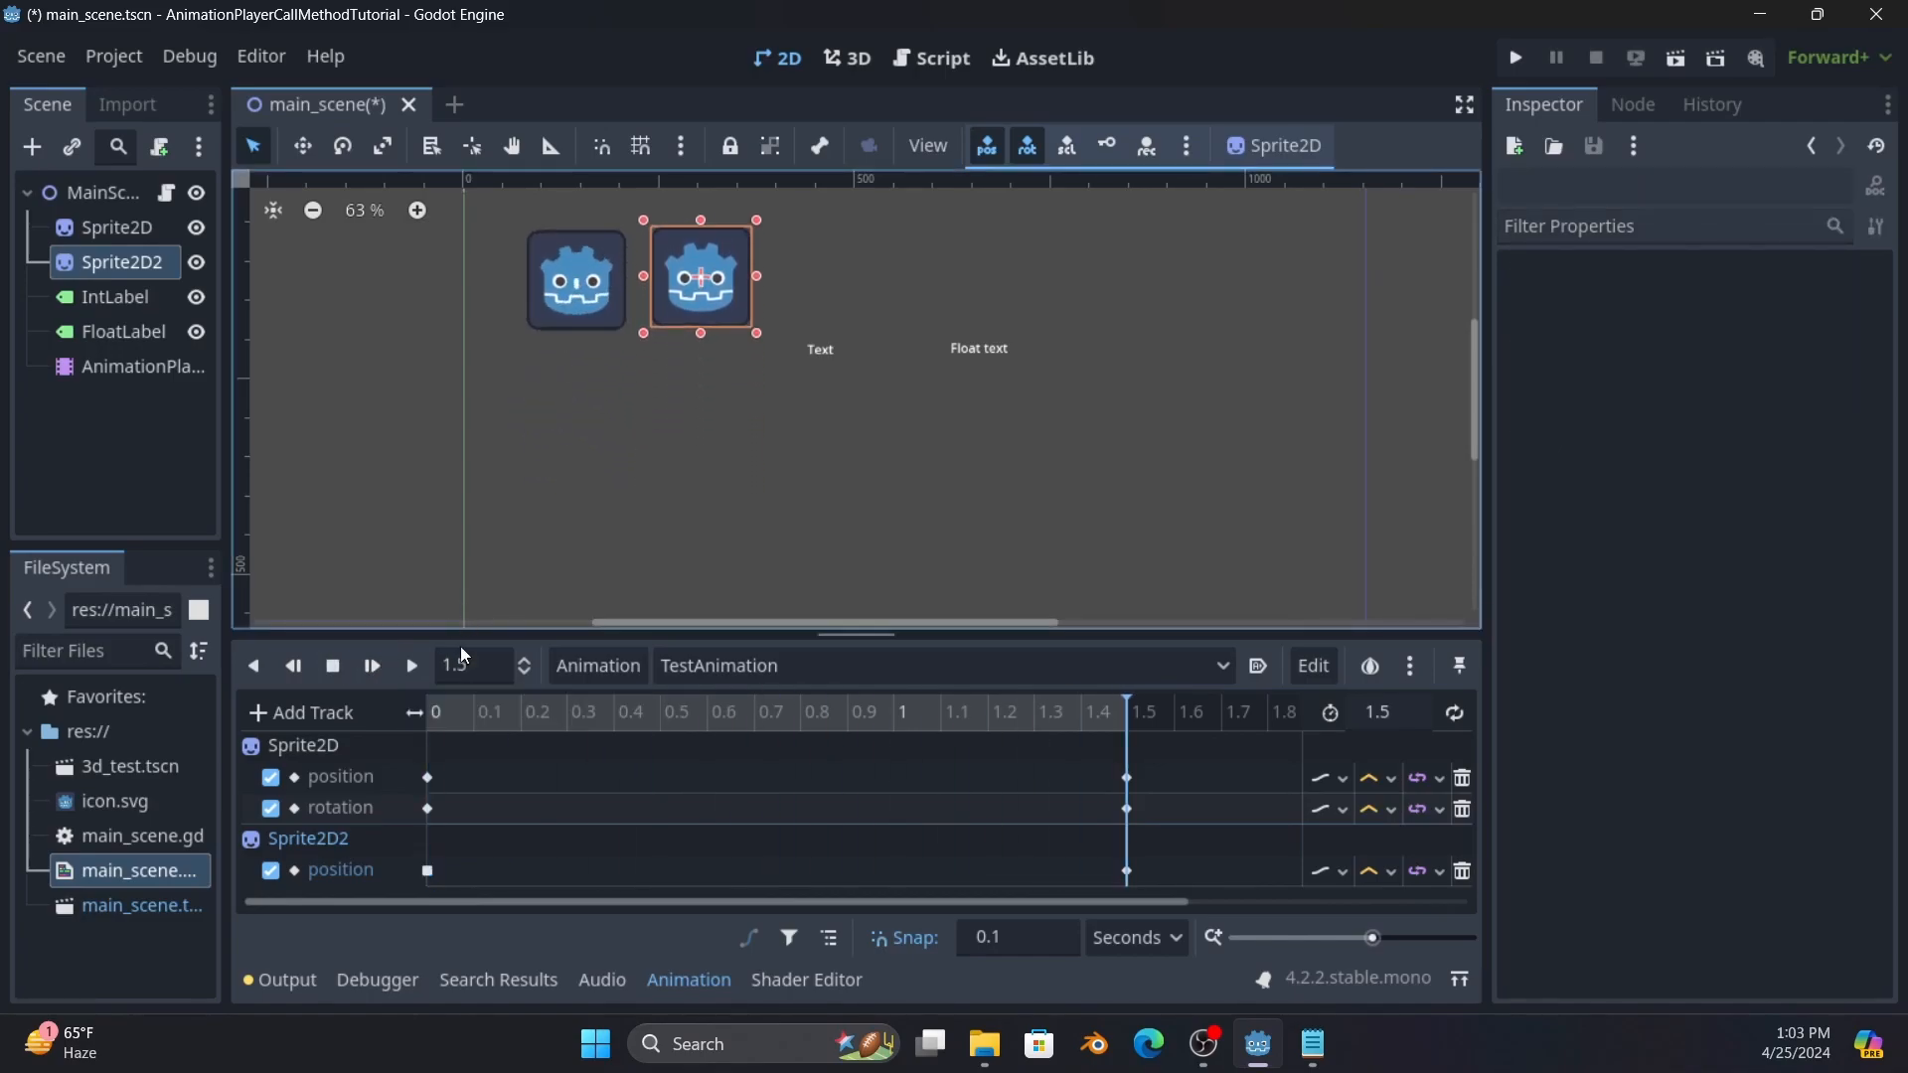
# Apply Ease Out to Sprite2D2's position key at 0 seconds and preview TestAnimation from the start.
pyautogui.rightClick(427, 864)
pyautogui.click(444, 879)
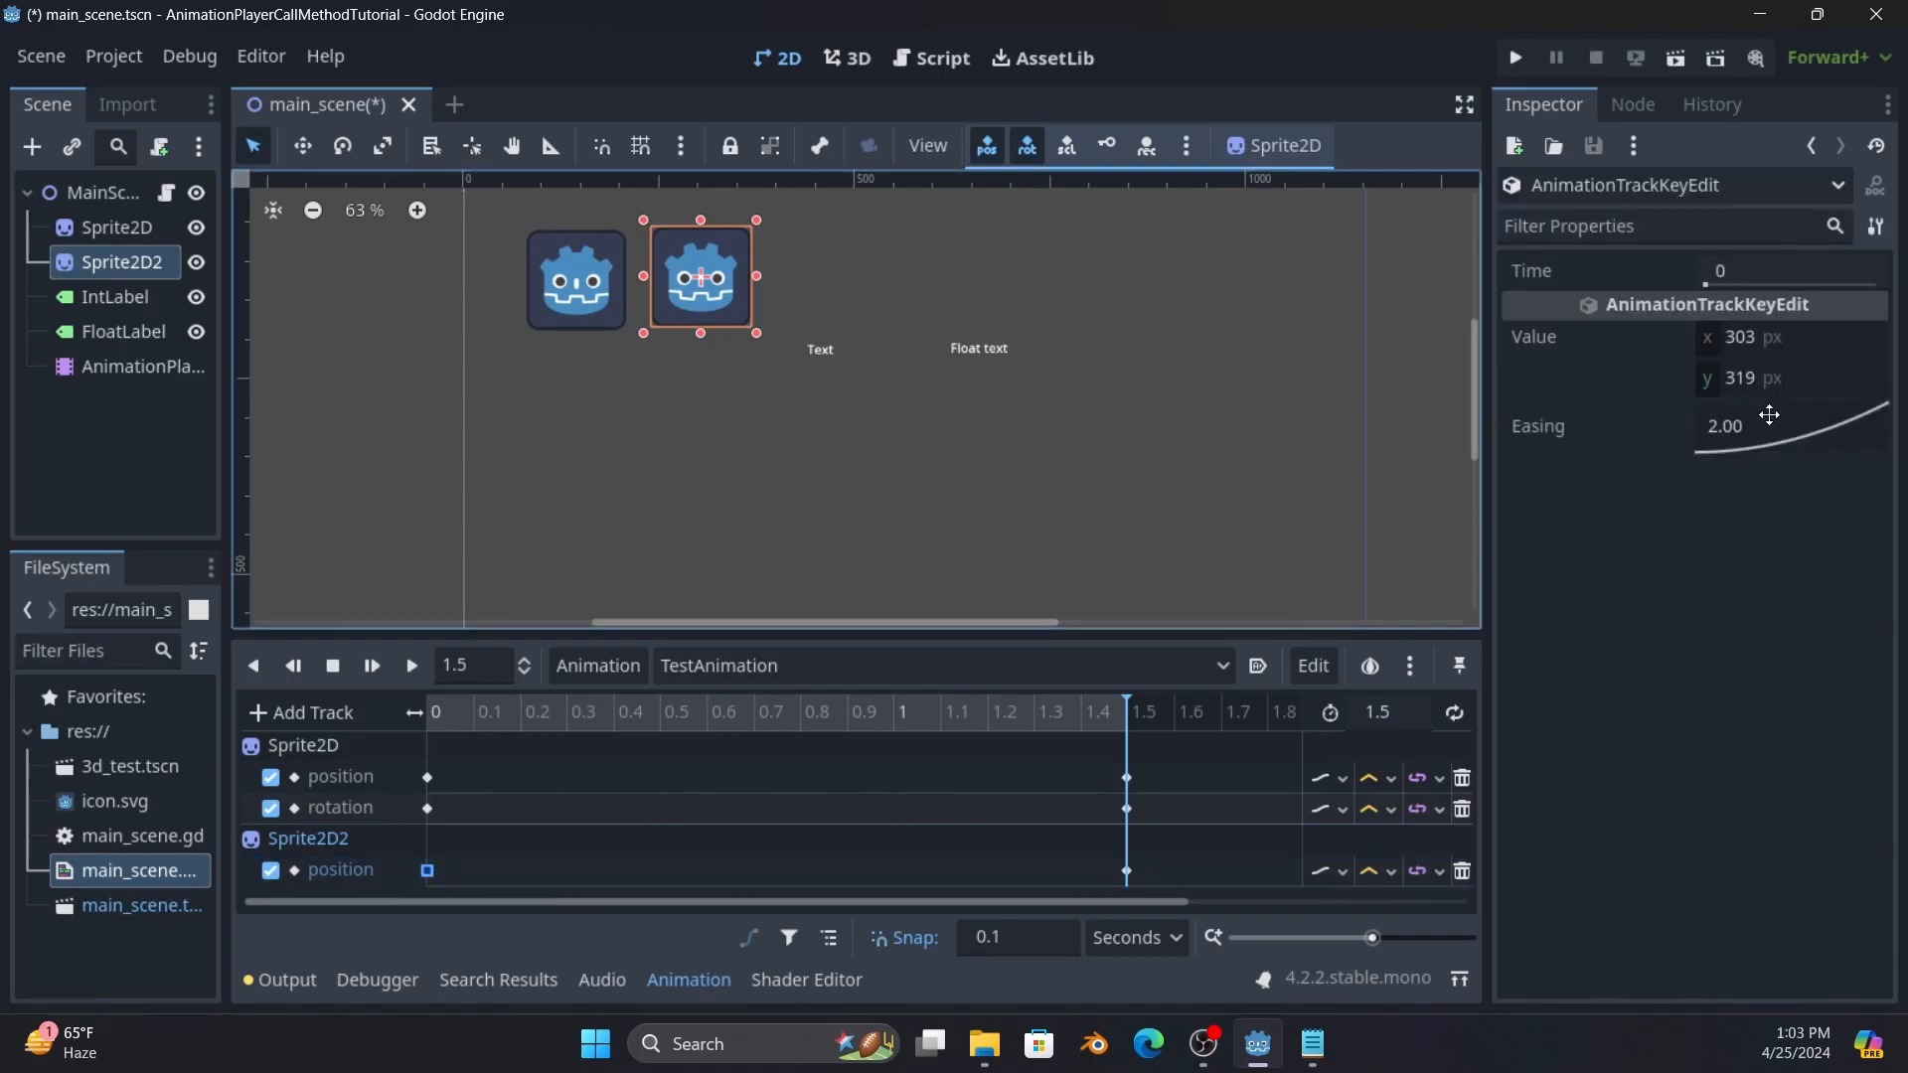
pyautogui.rightClick(1769, 413)
pyautogui.click(1791, 500)
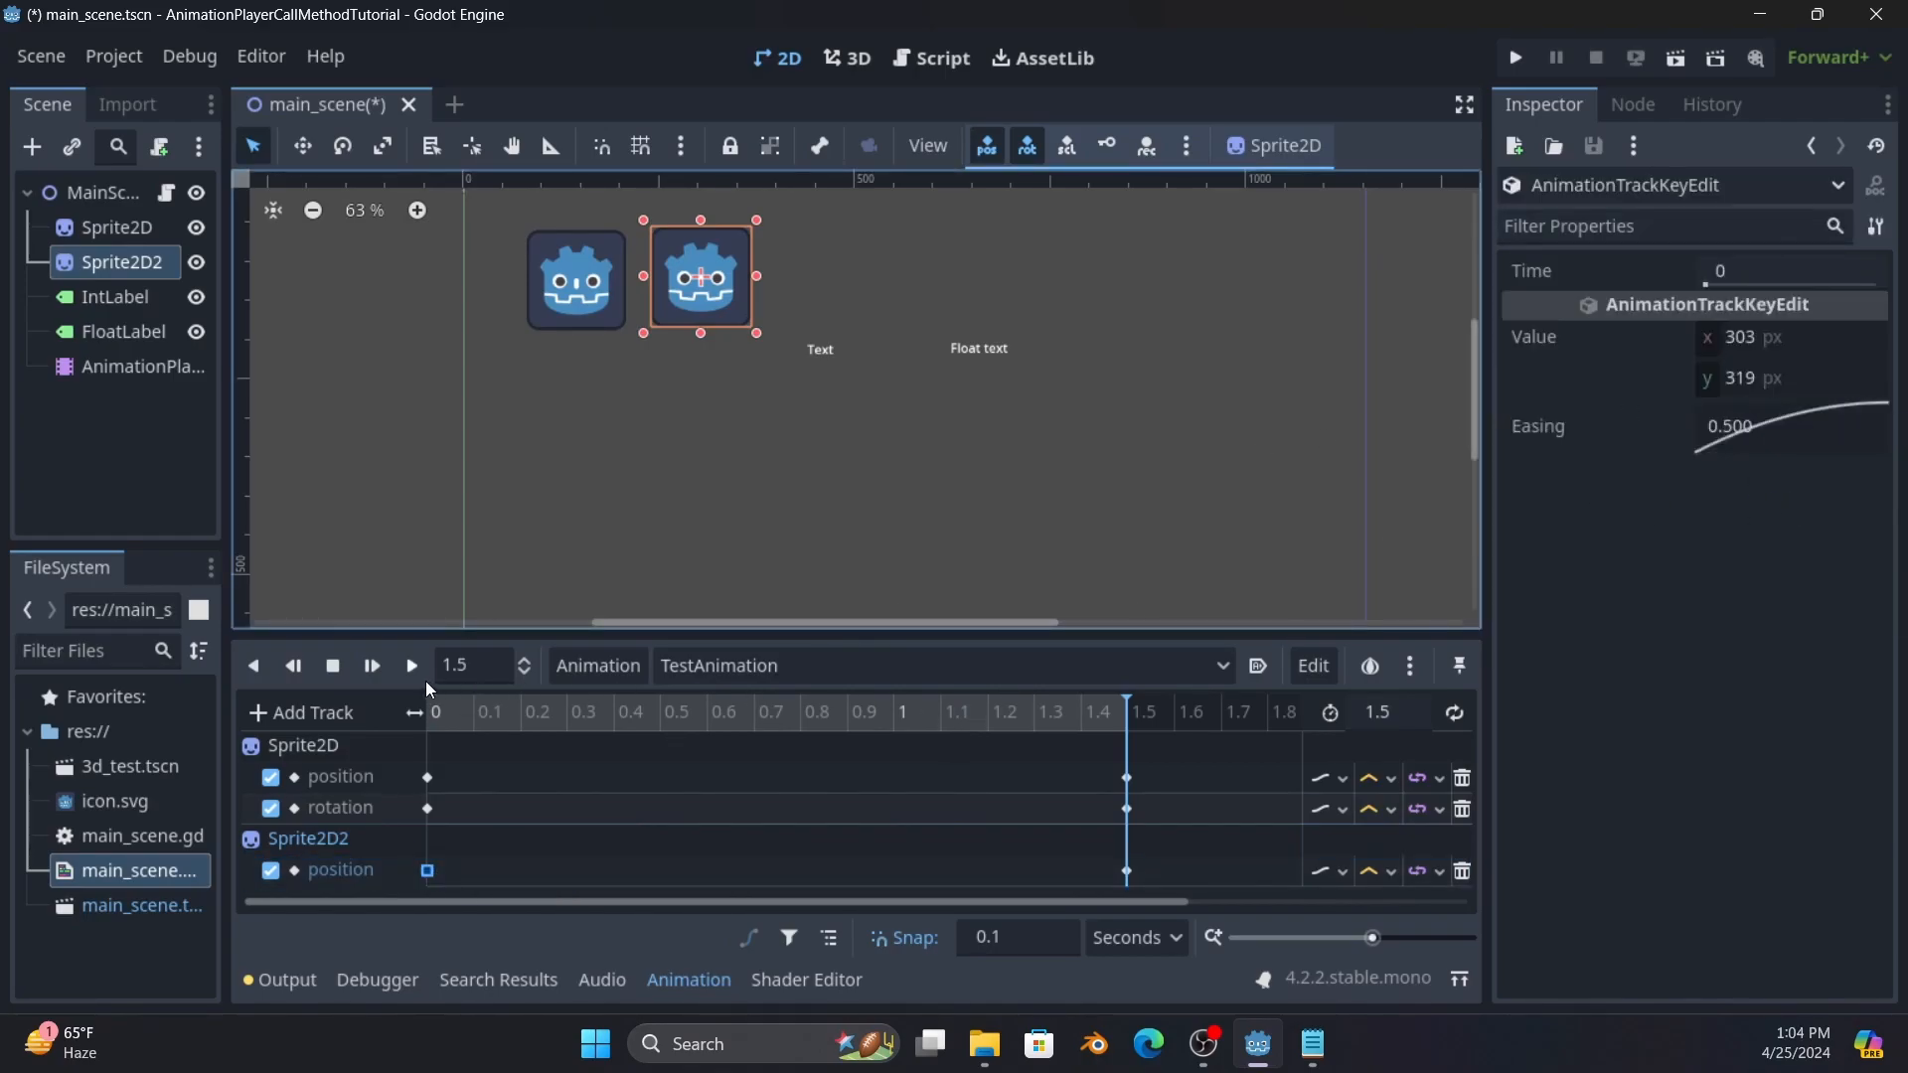
pyautogui.click(372, 666)
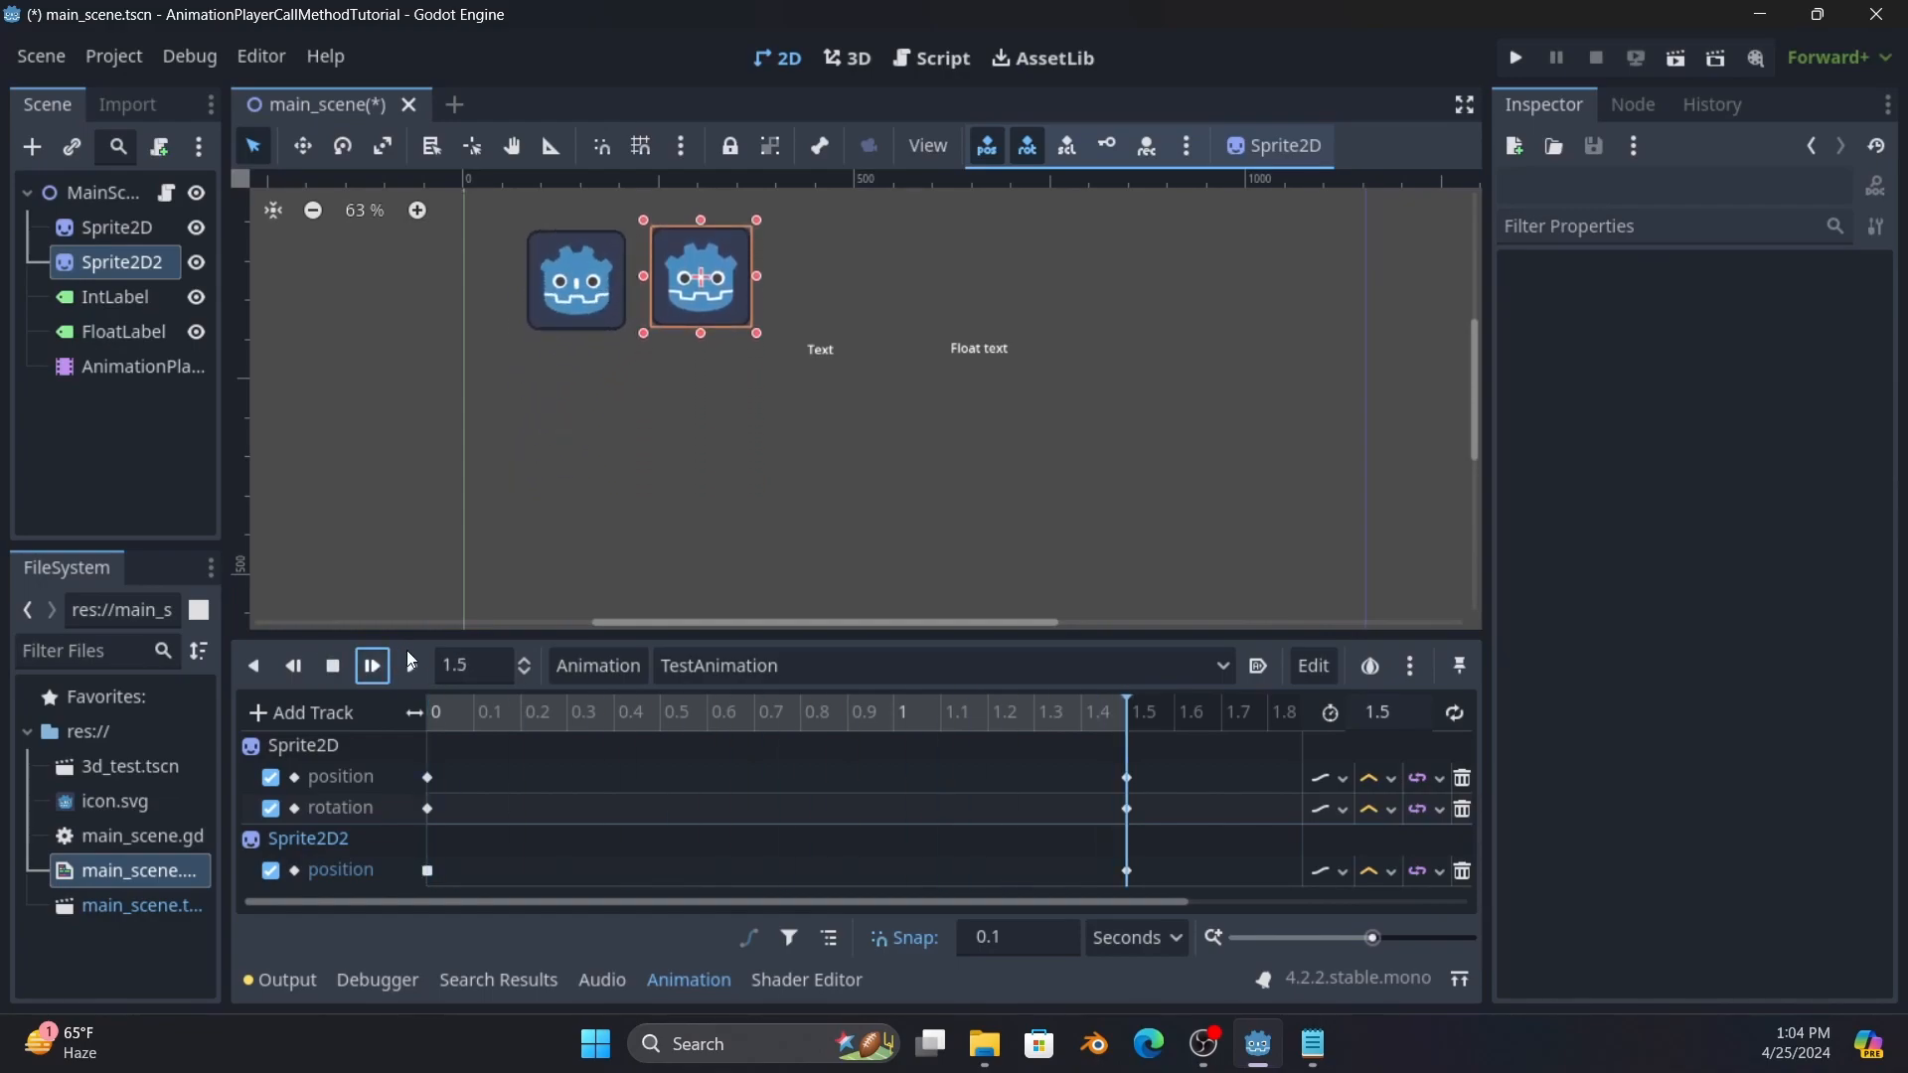
pyautogui.click(341, 665)
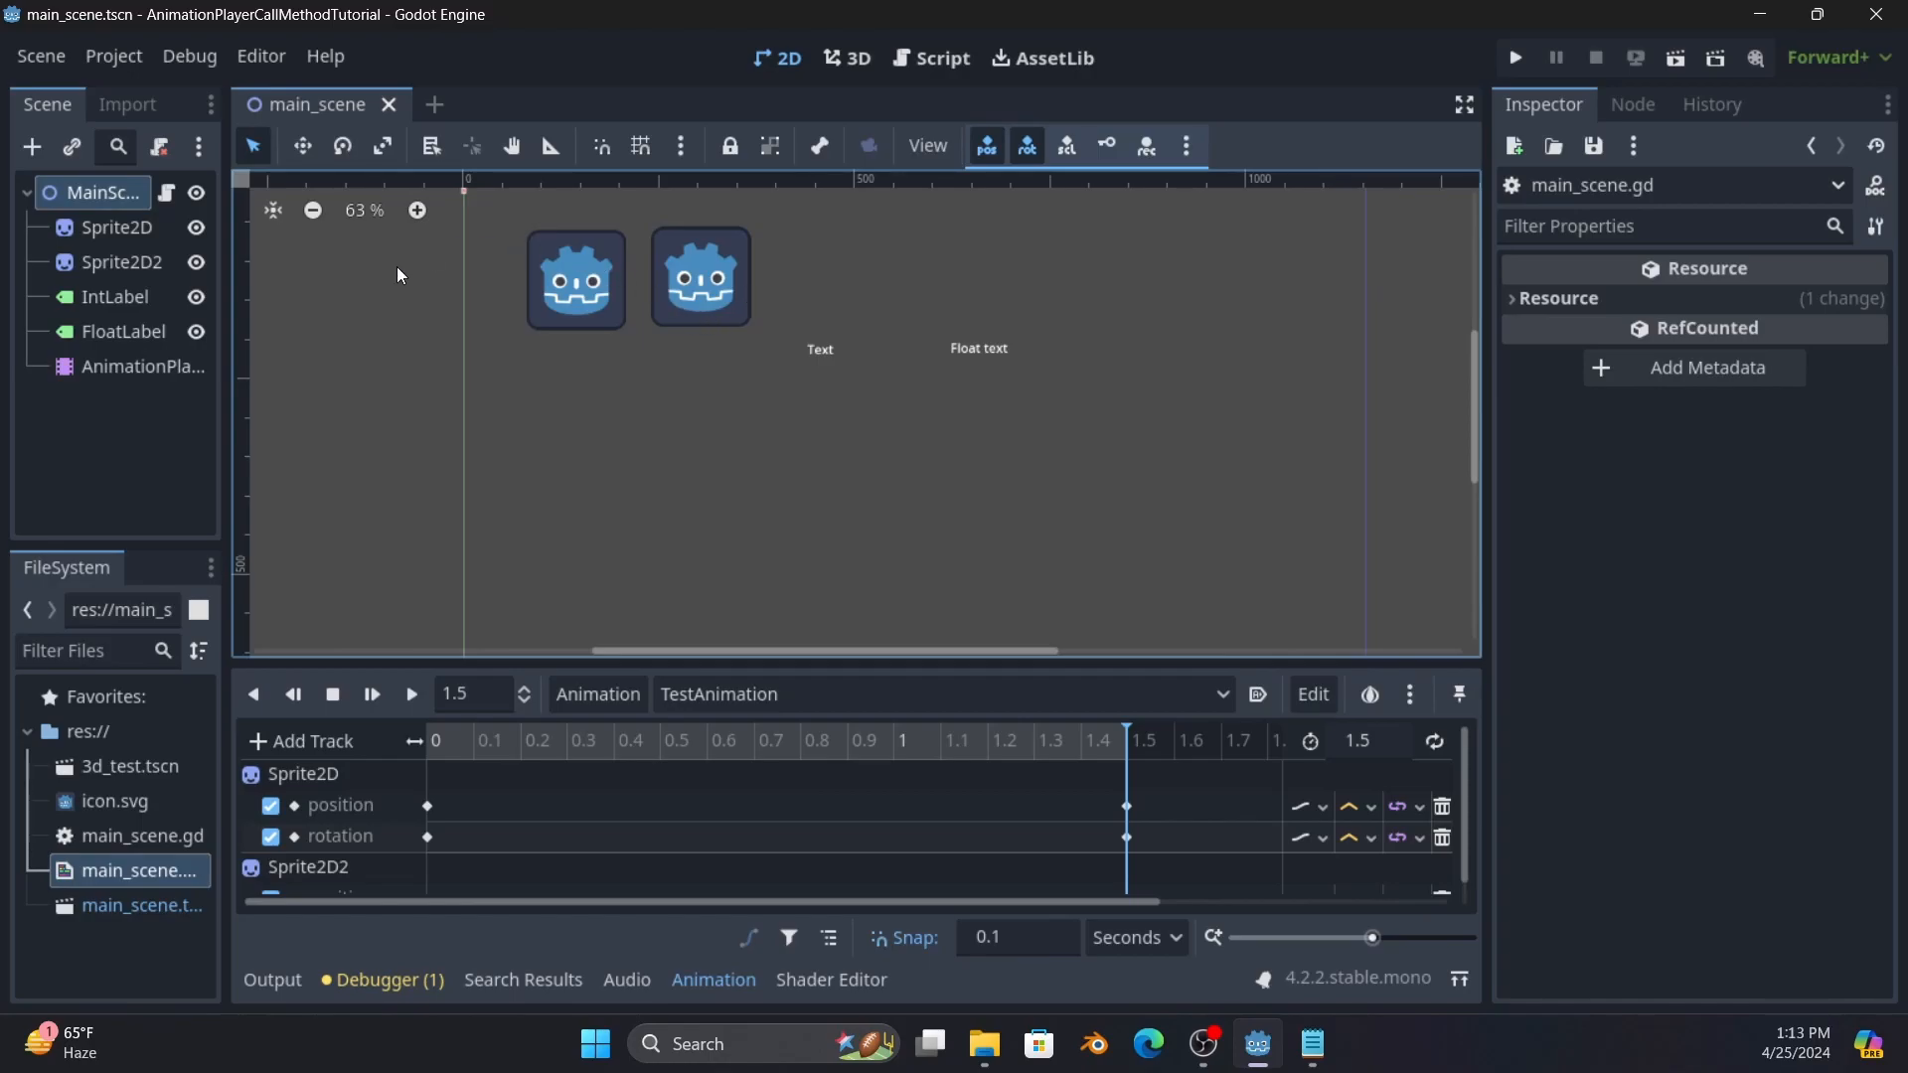
# Create a text_value property track for MainScene and move its key to 0 seconds.
pyautogui.click(85, 221)
pyautogui.click(91, 197)
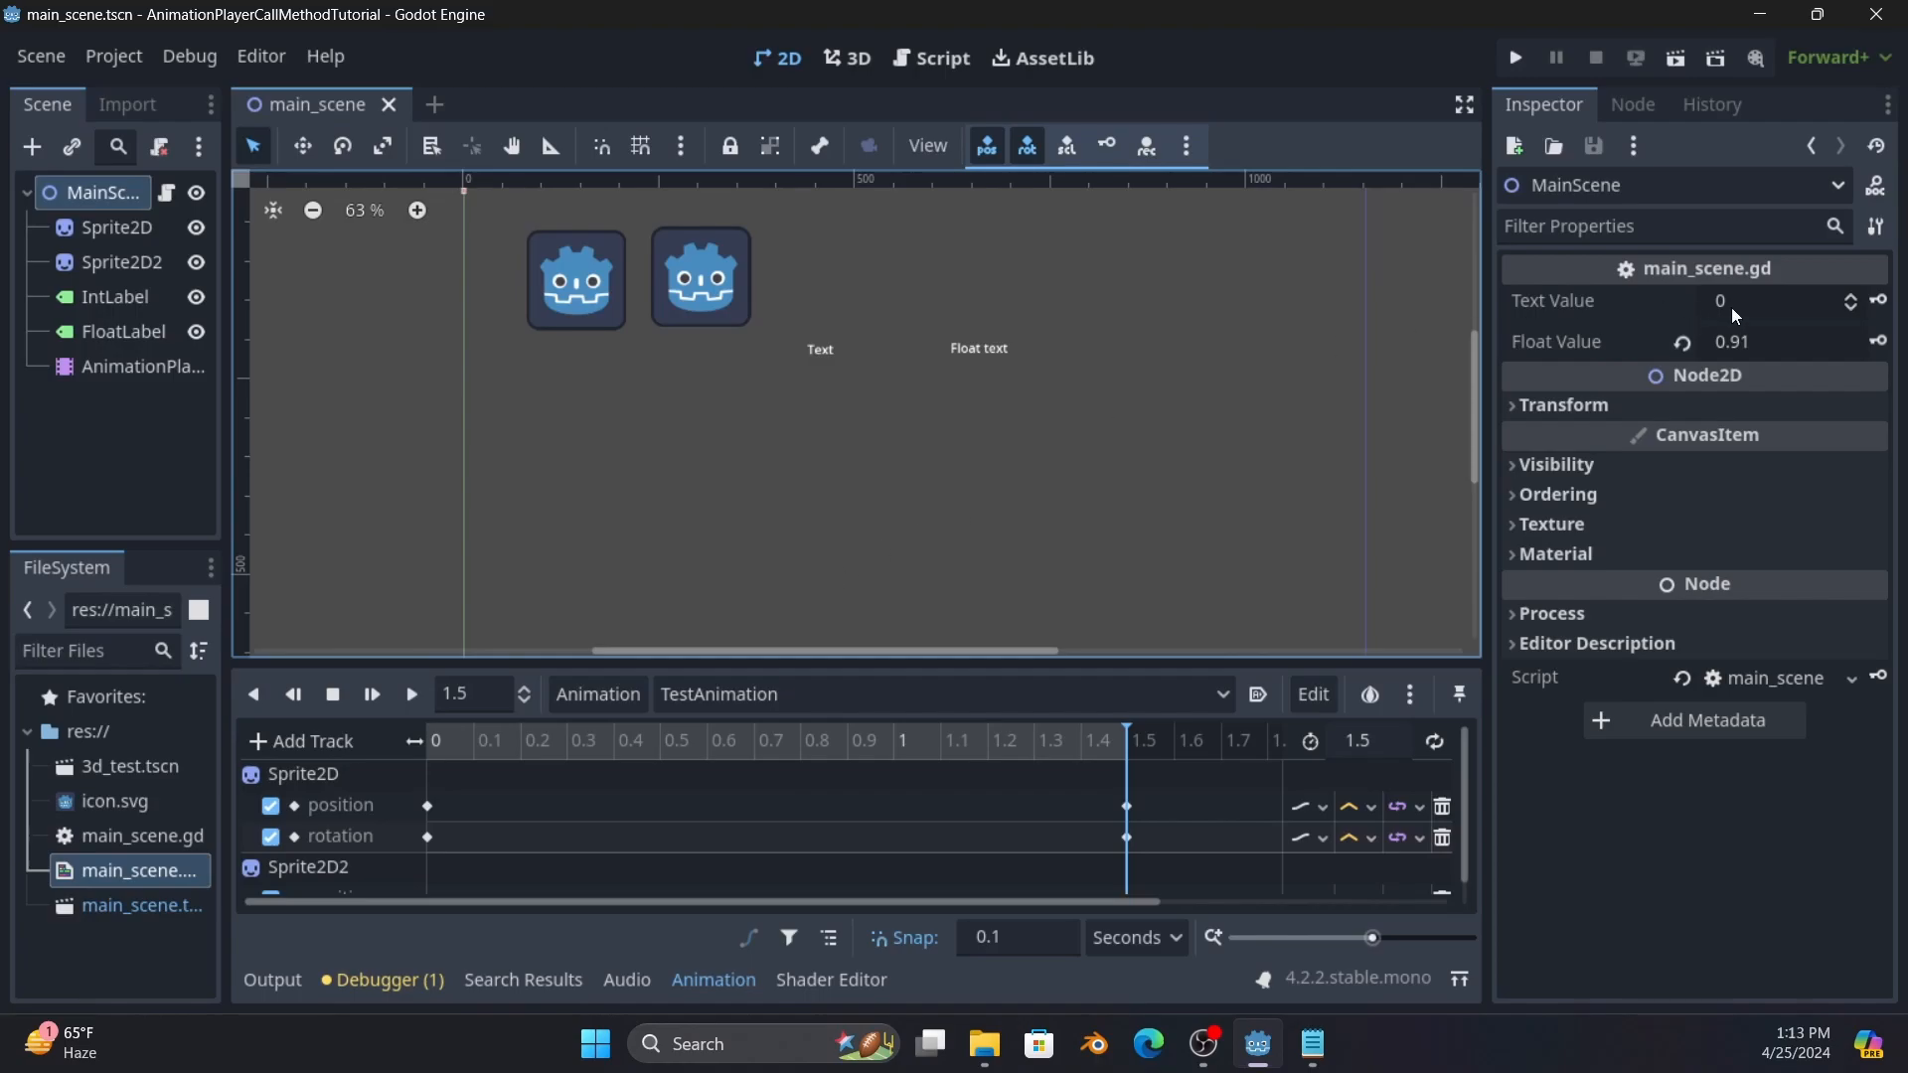
pyautogui.click(1882, 302)
pyautogui.click(852, 601)
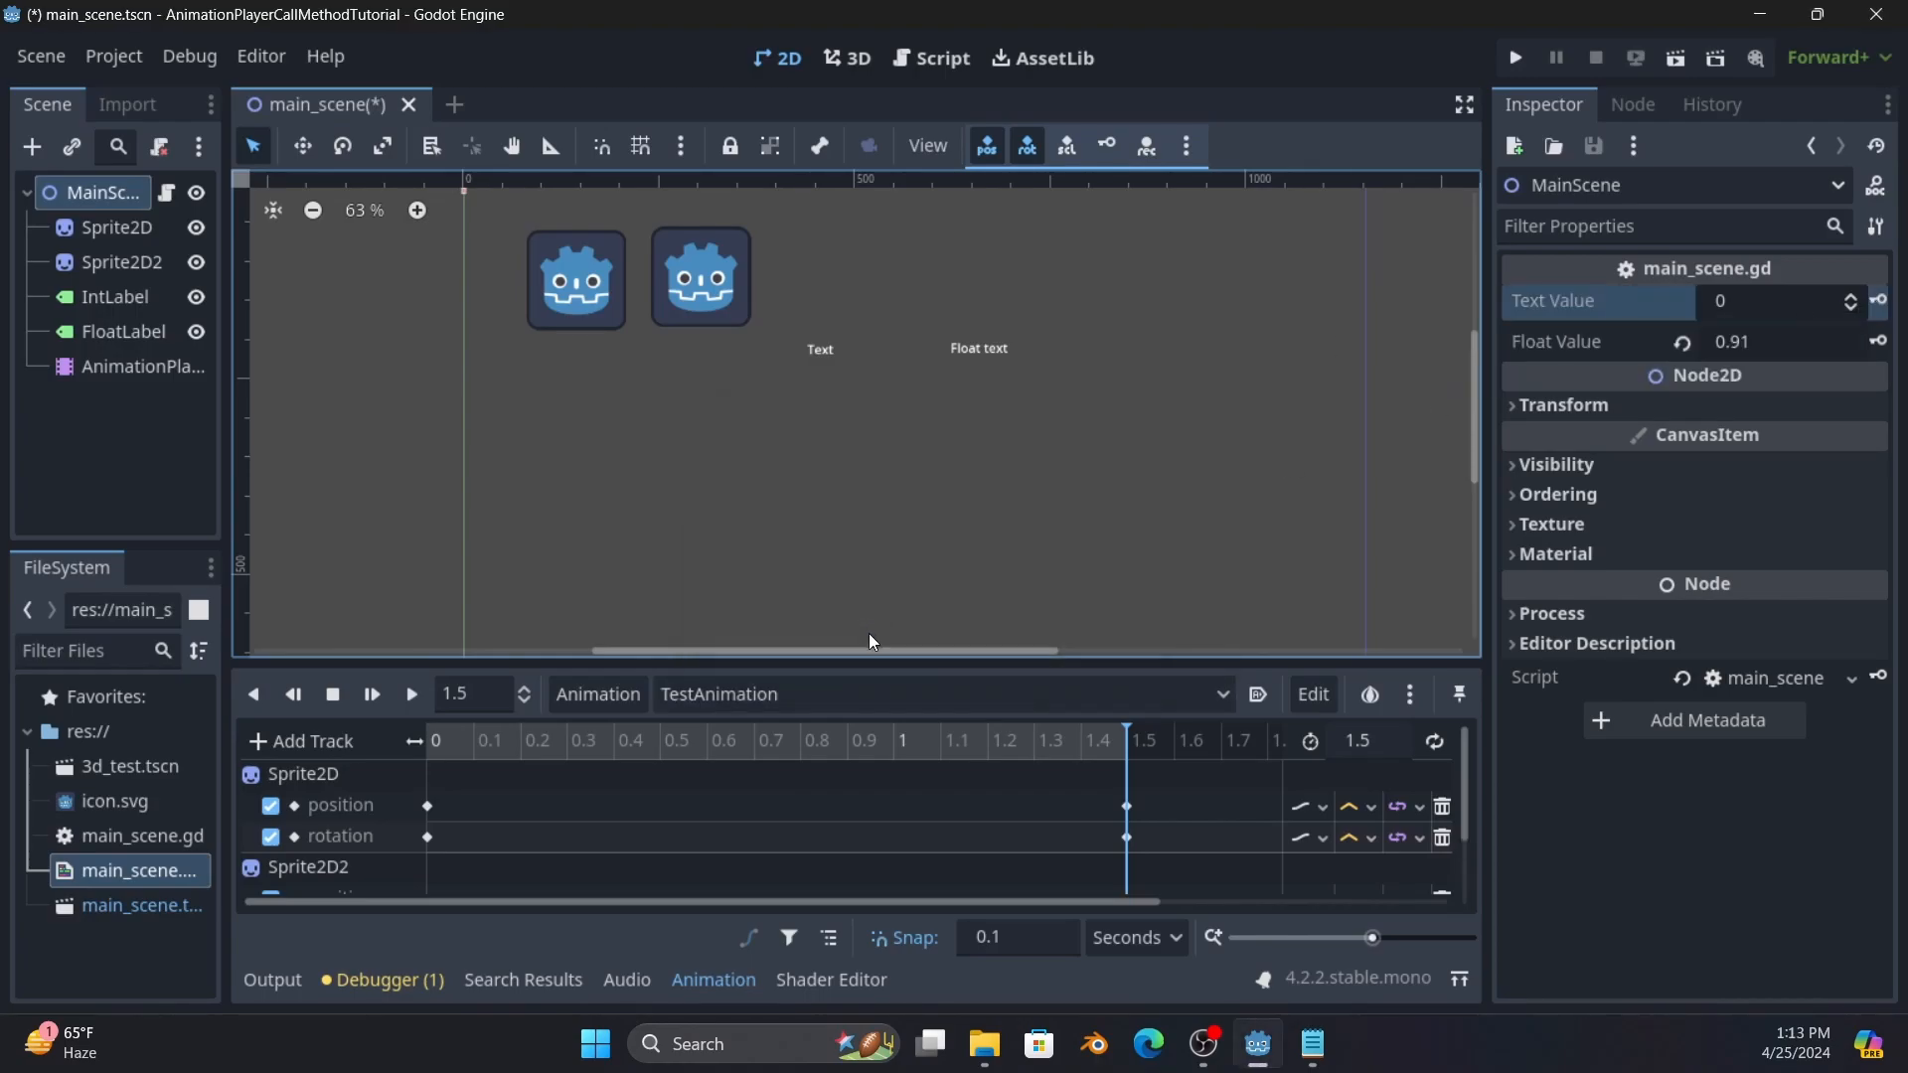
pyautogui.moveTo(876, 656); pyautogui.dragTo(906, 473)
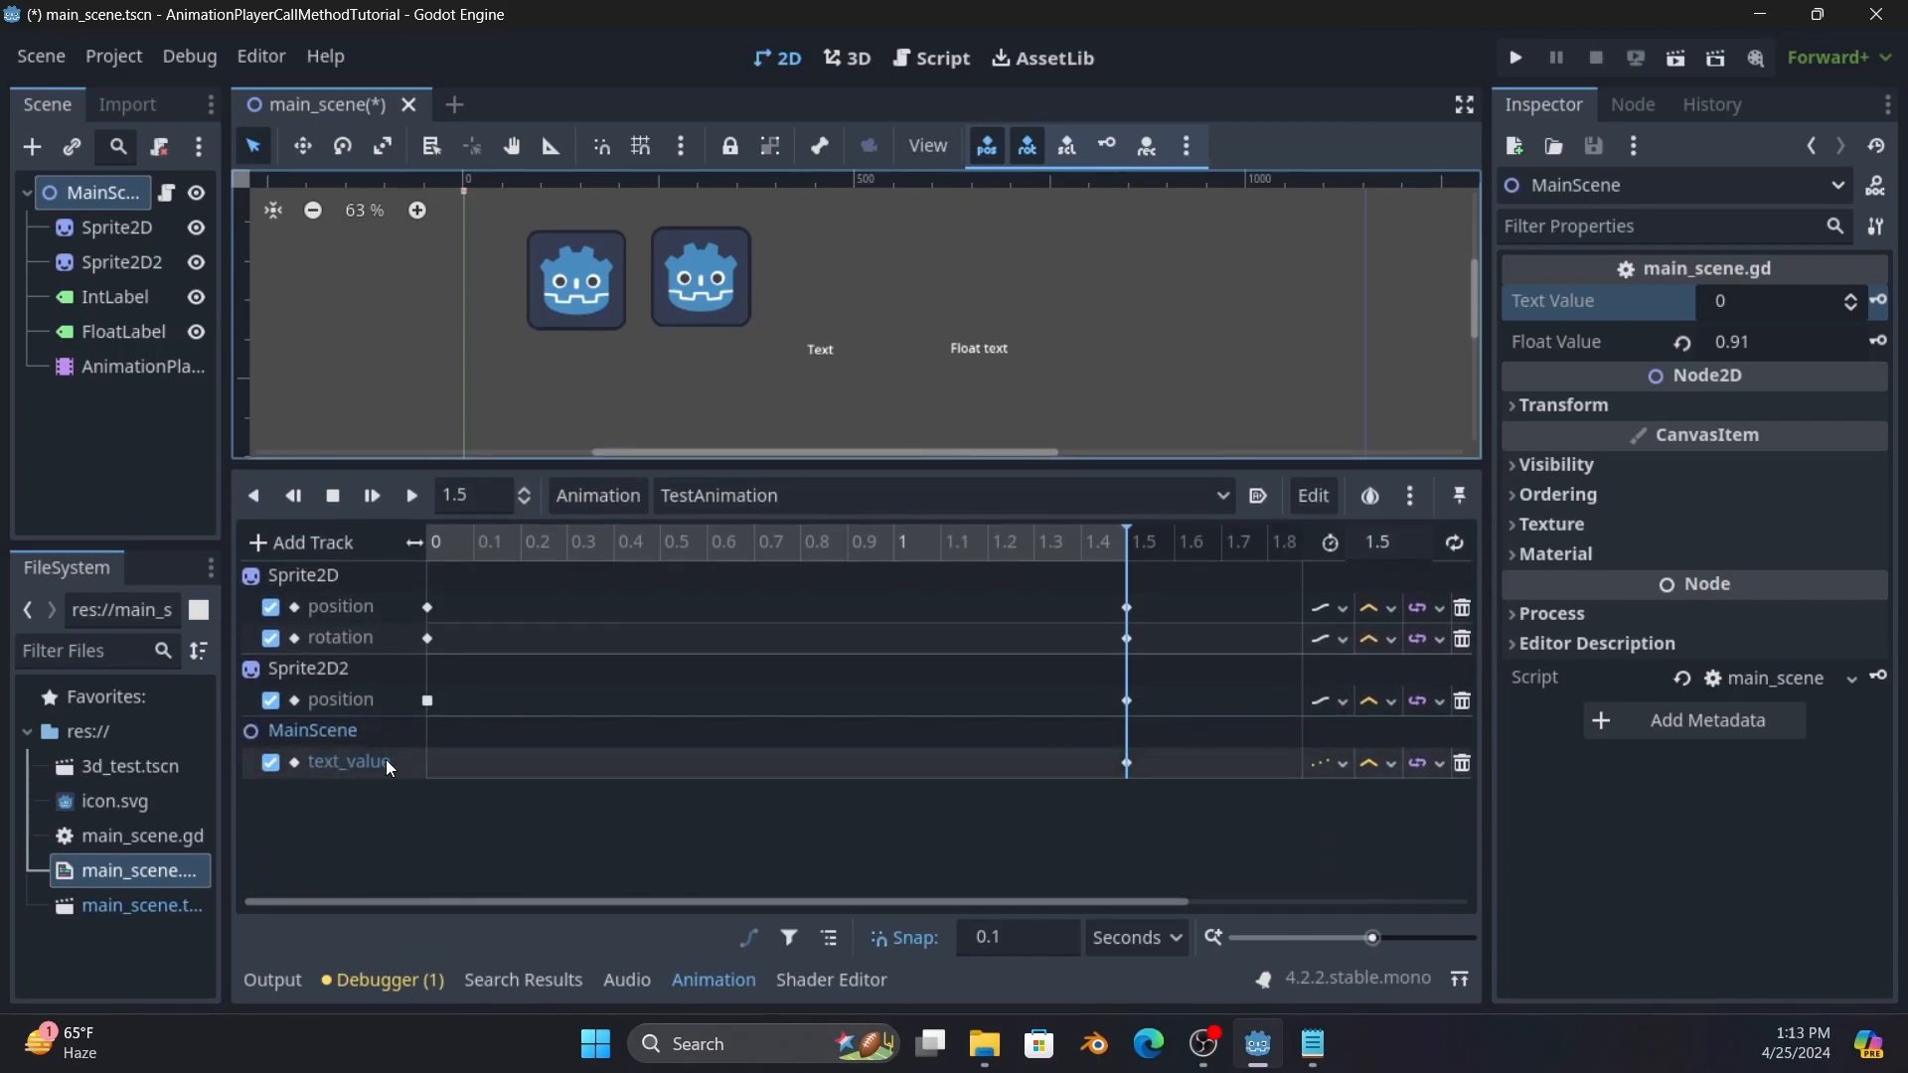
pyautogui.click(1130, 760)
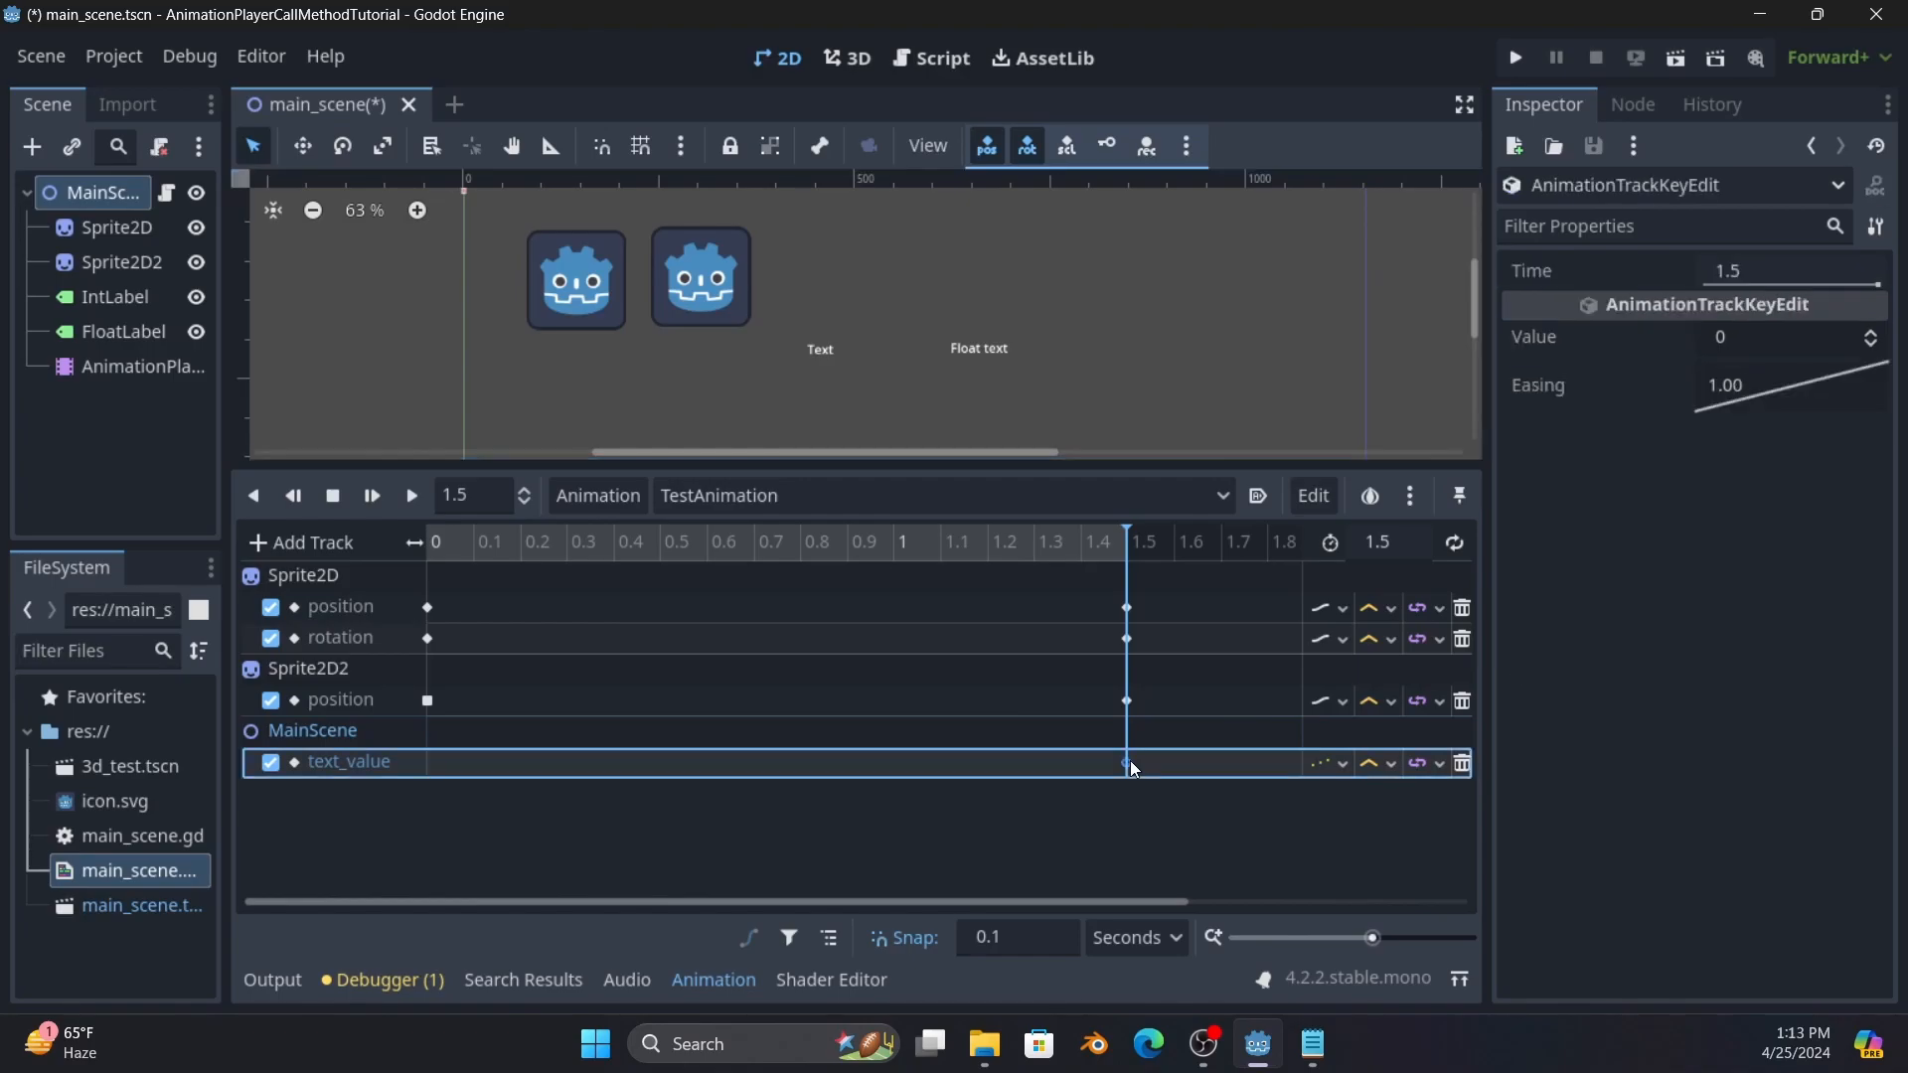
pyautogui.moveTo(410, 768); pyautogui.dragTo(411, 767)
# Insert a text_value key at 1.5 seconds and set its value to 19.
pyautogui.rightClick(1129, 765)
pyautogui.click(1145, 783)
pyautogui.click(1127, 764)
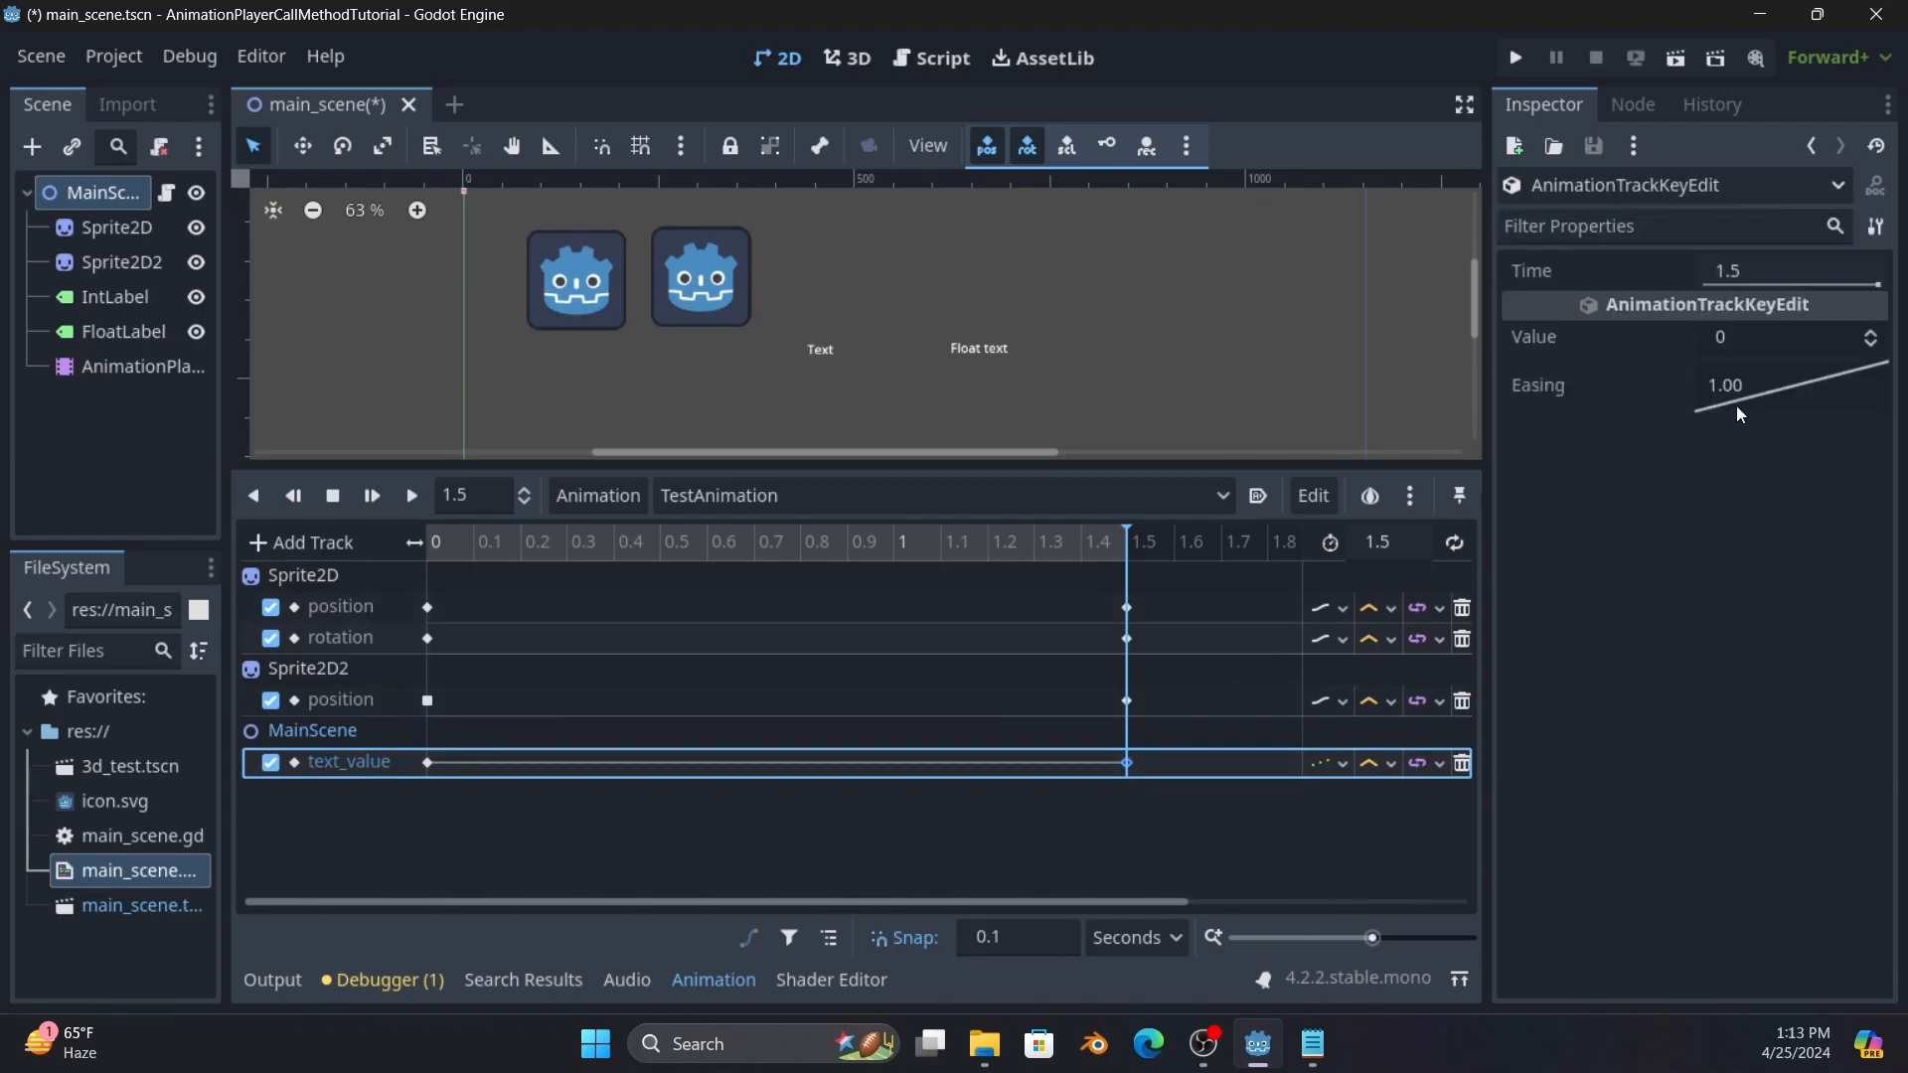
pyautogui.click(1780, 341)
pyautogui.write('19')
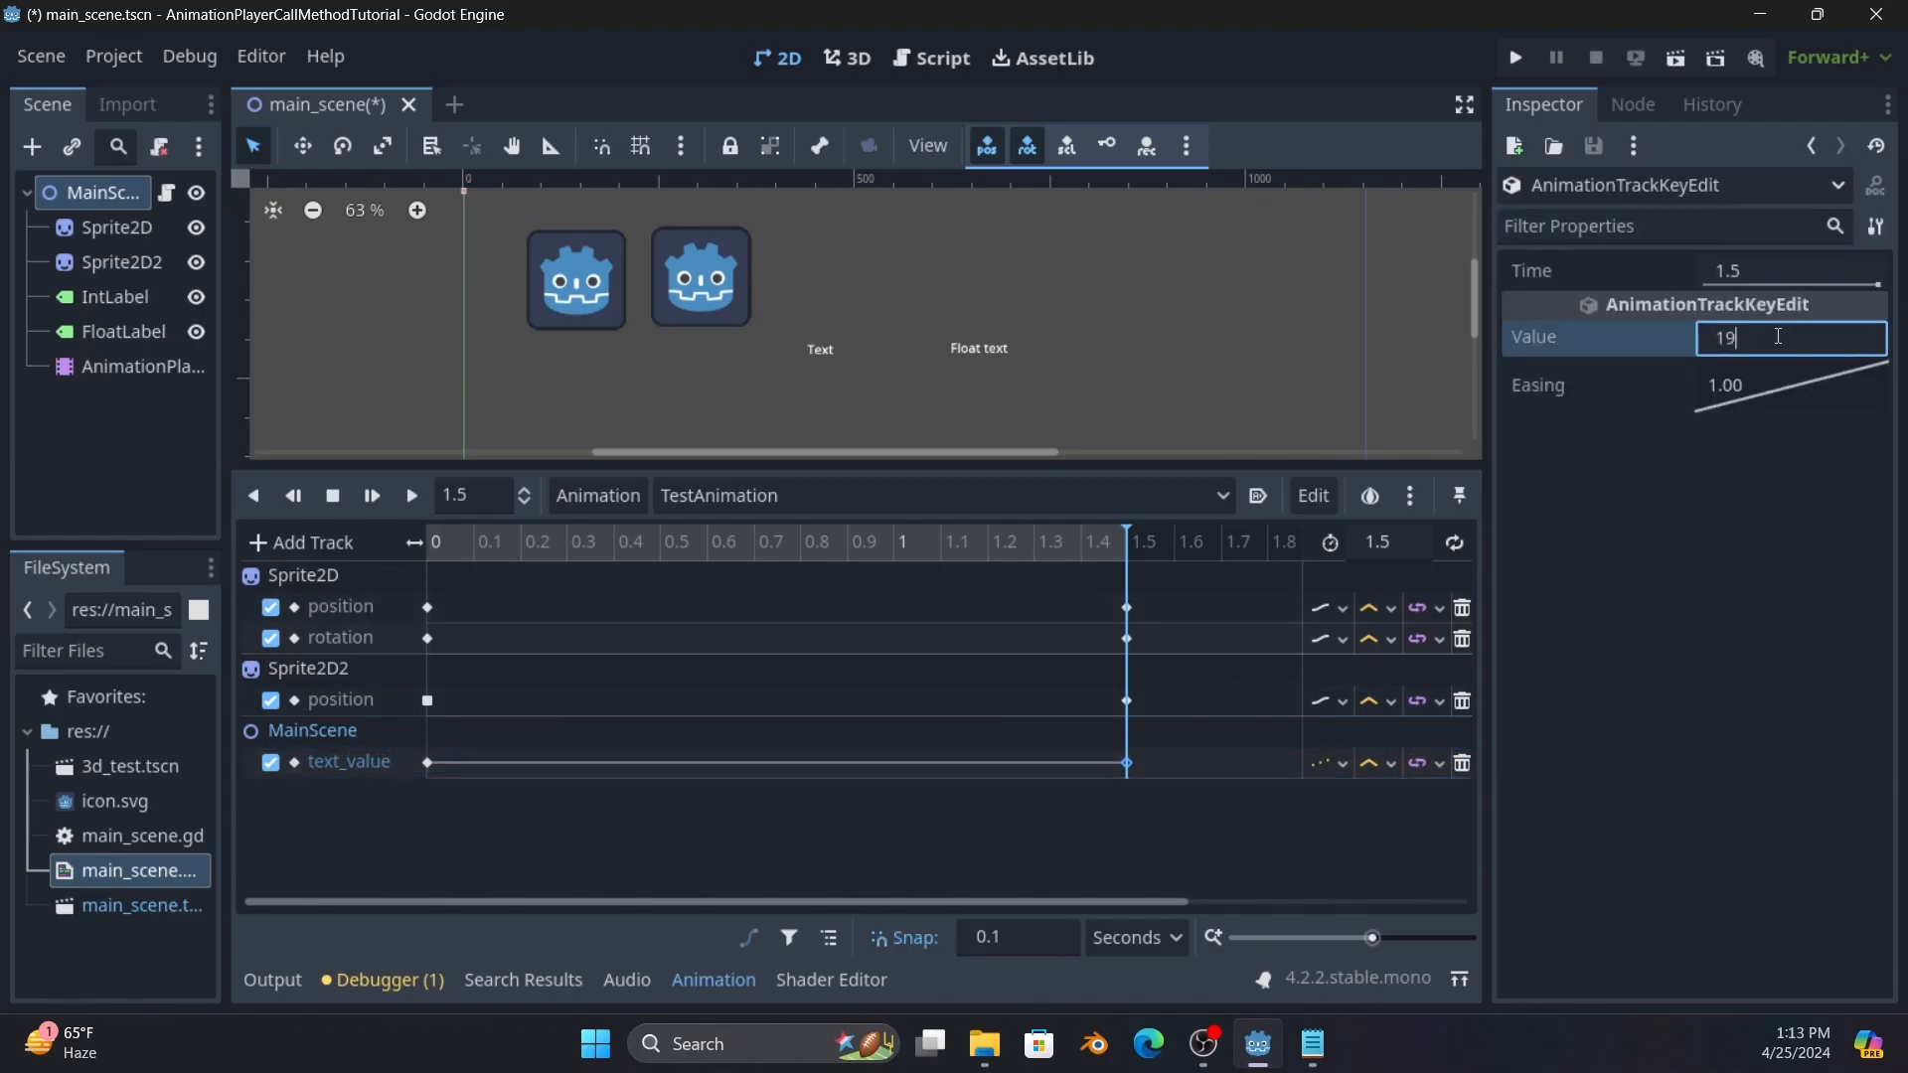
# Set the text_value track's update mode to Continuous and play TestAnimation from the start.
pyautogui.click(1337, 763)
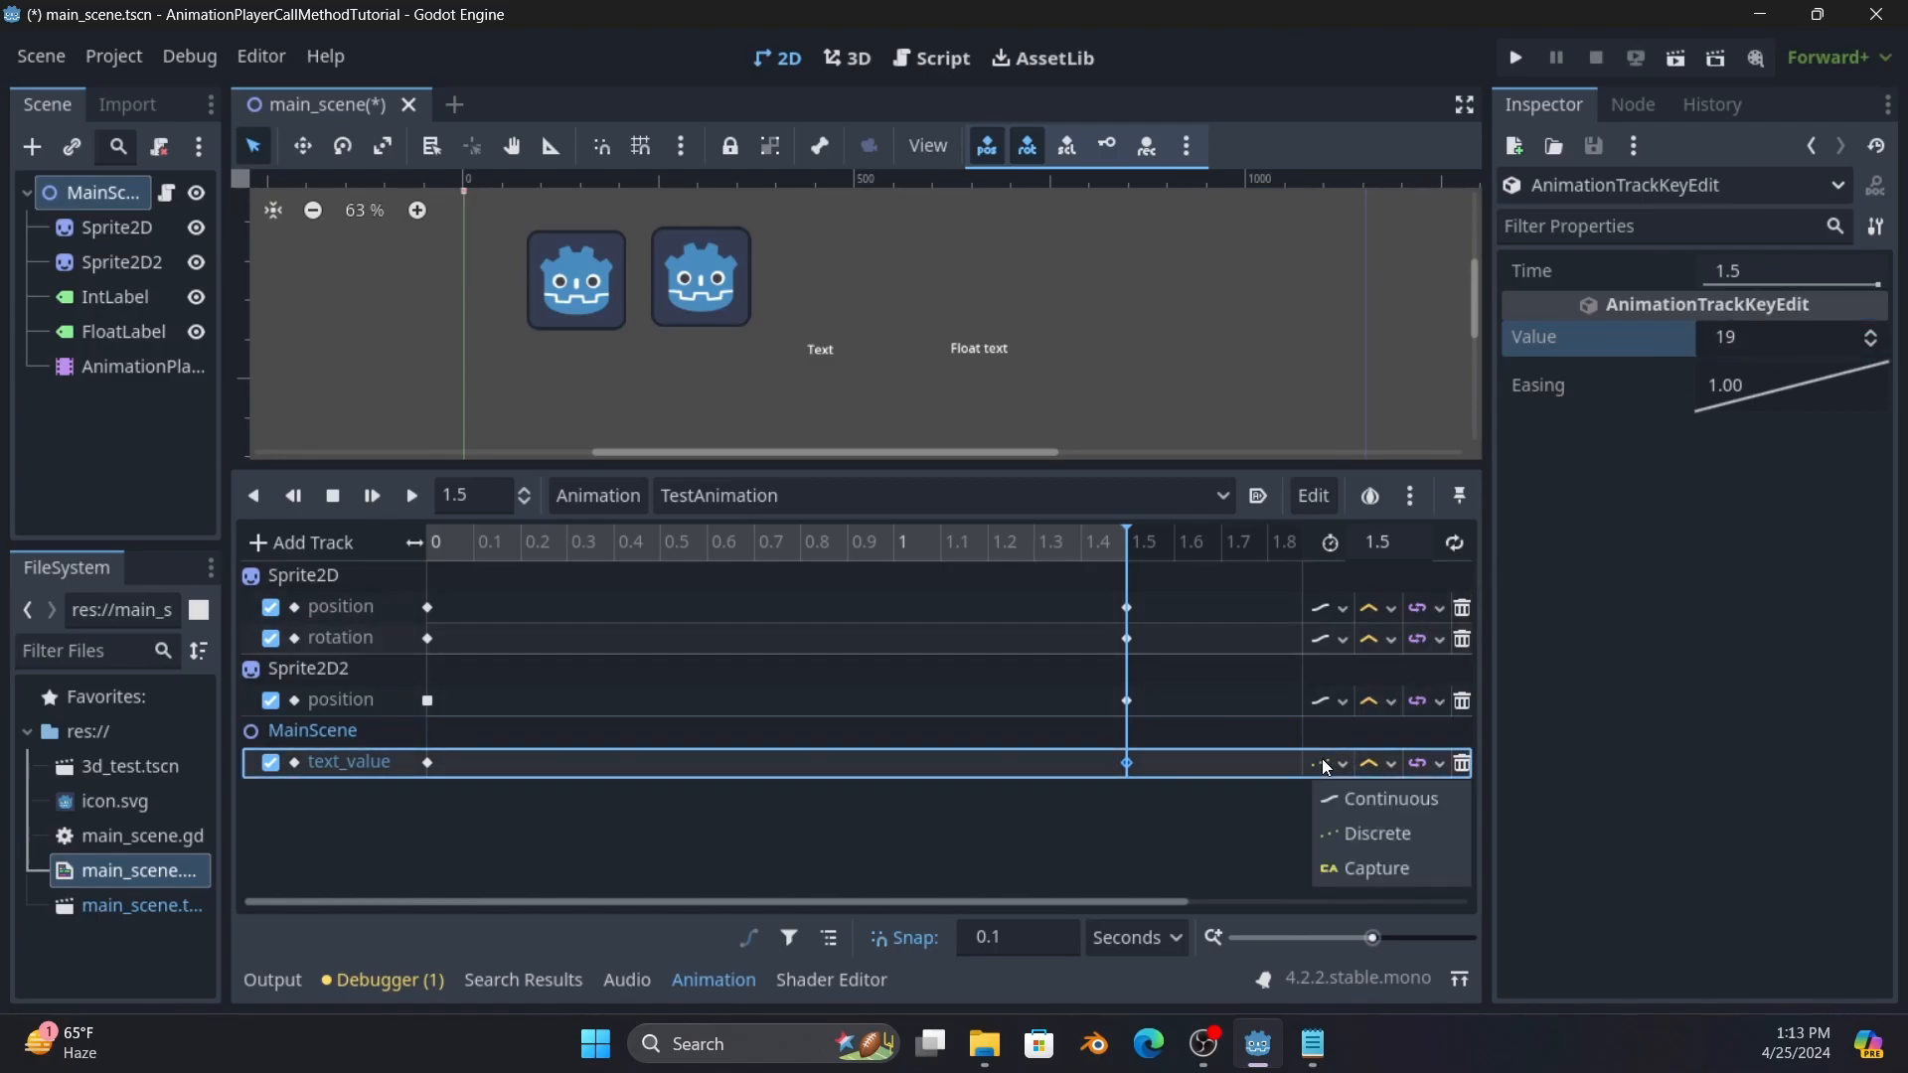
pyautogui.click(1353, 801)
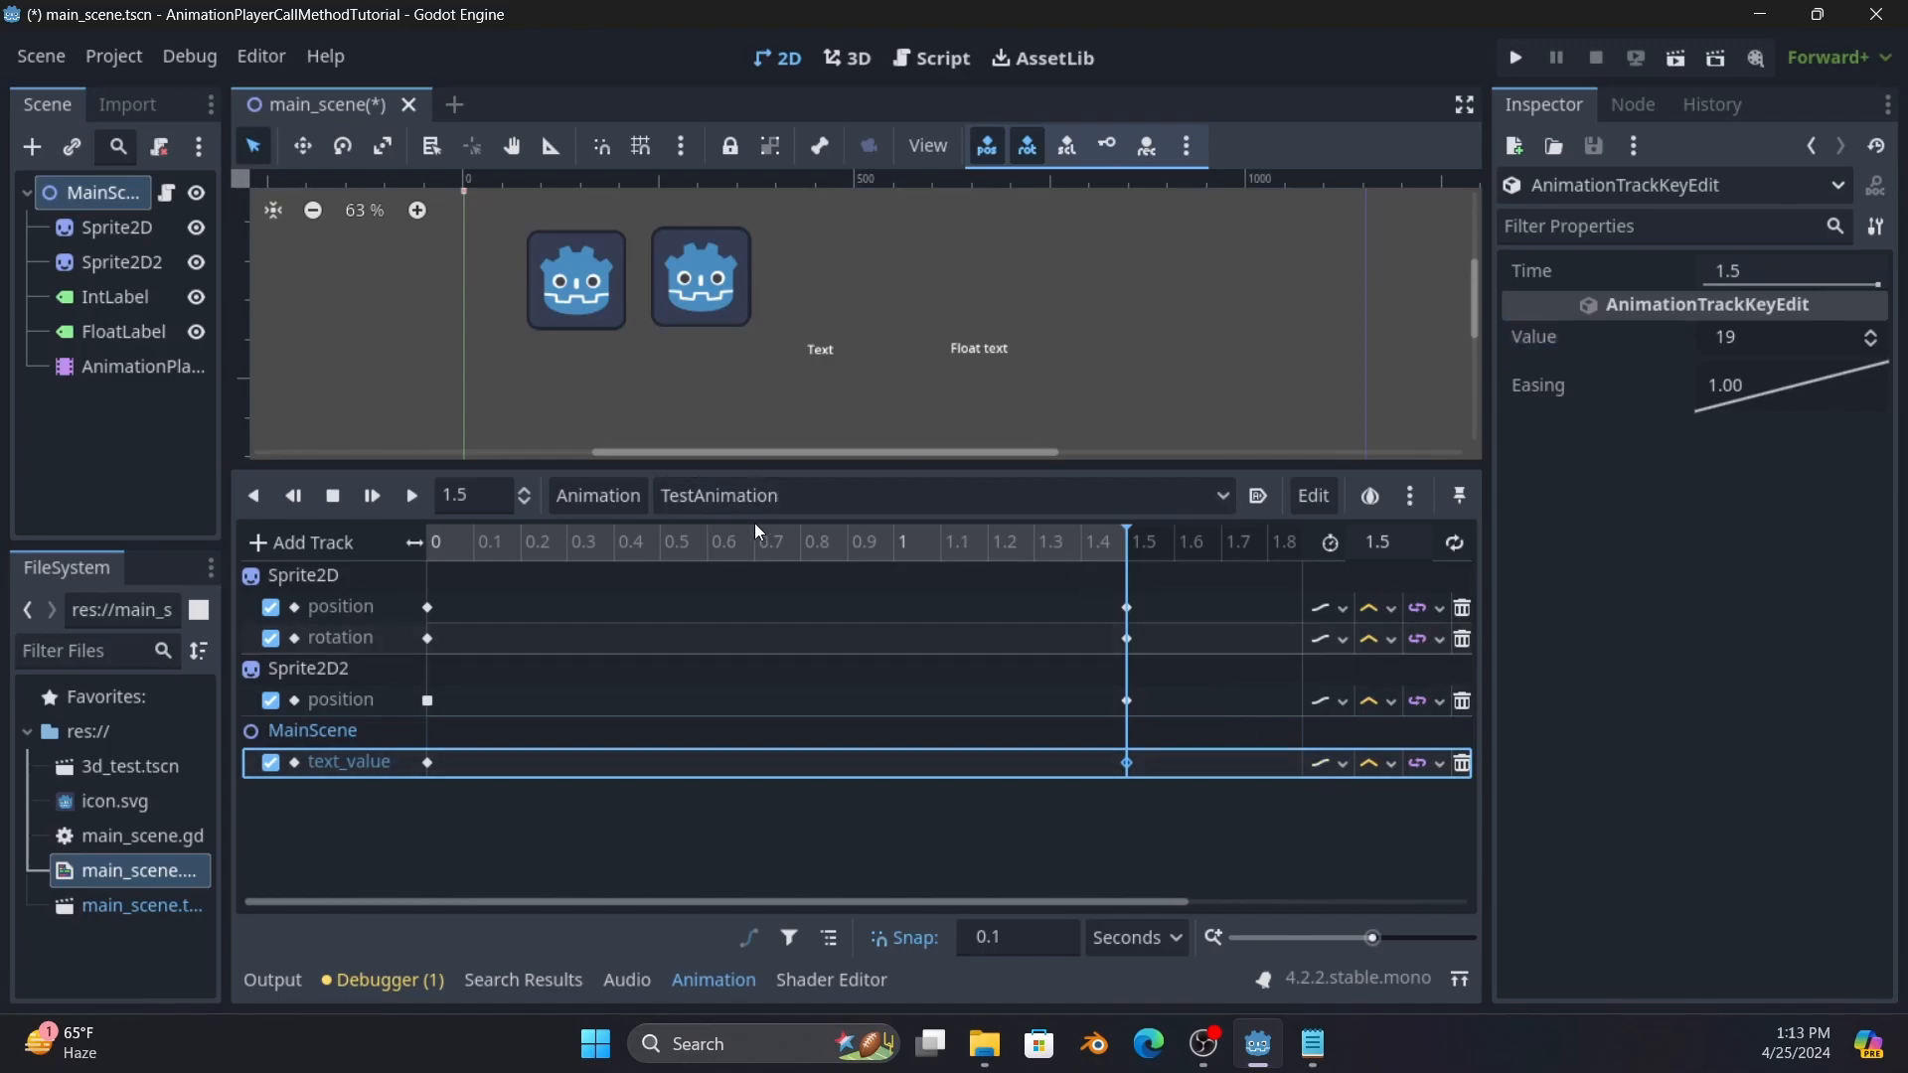
pyautogui.click(374, 496)
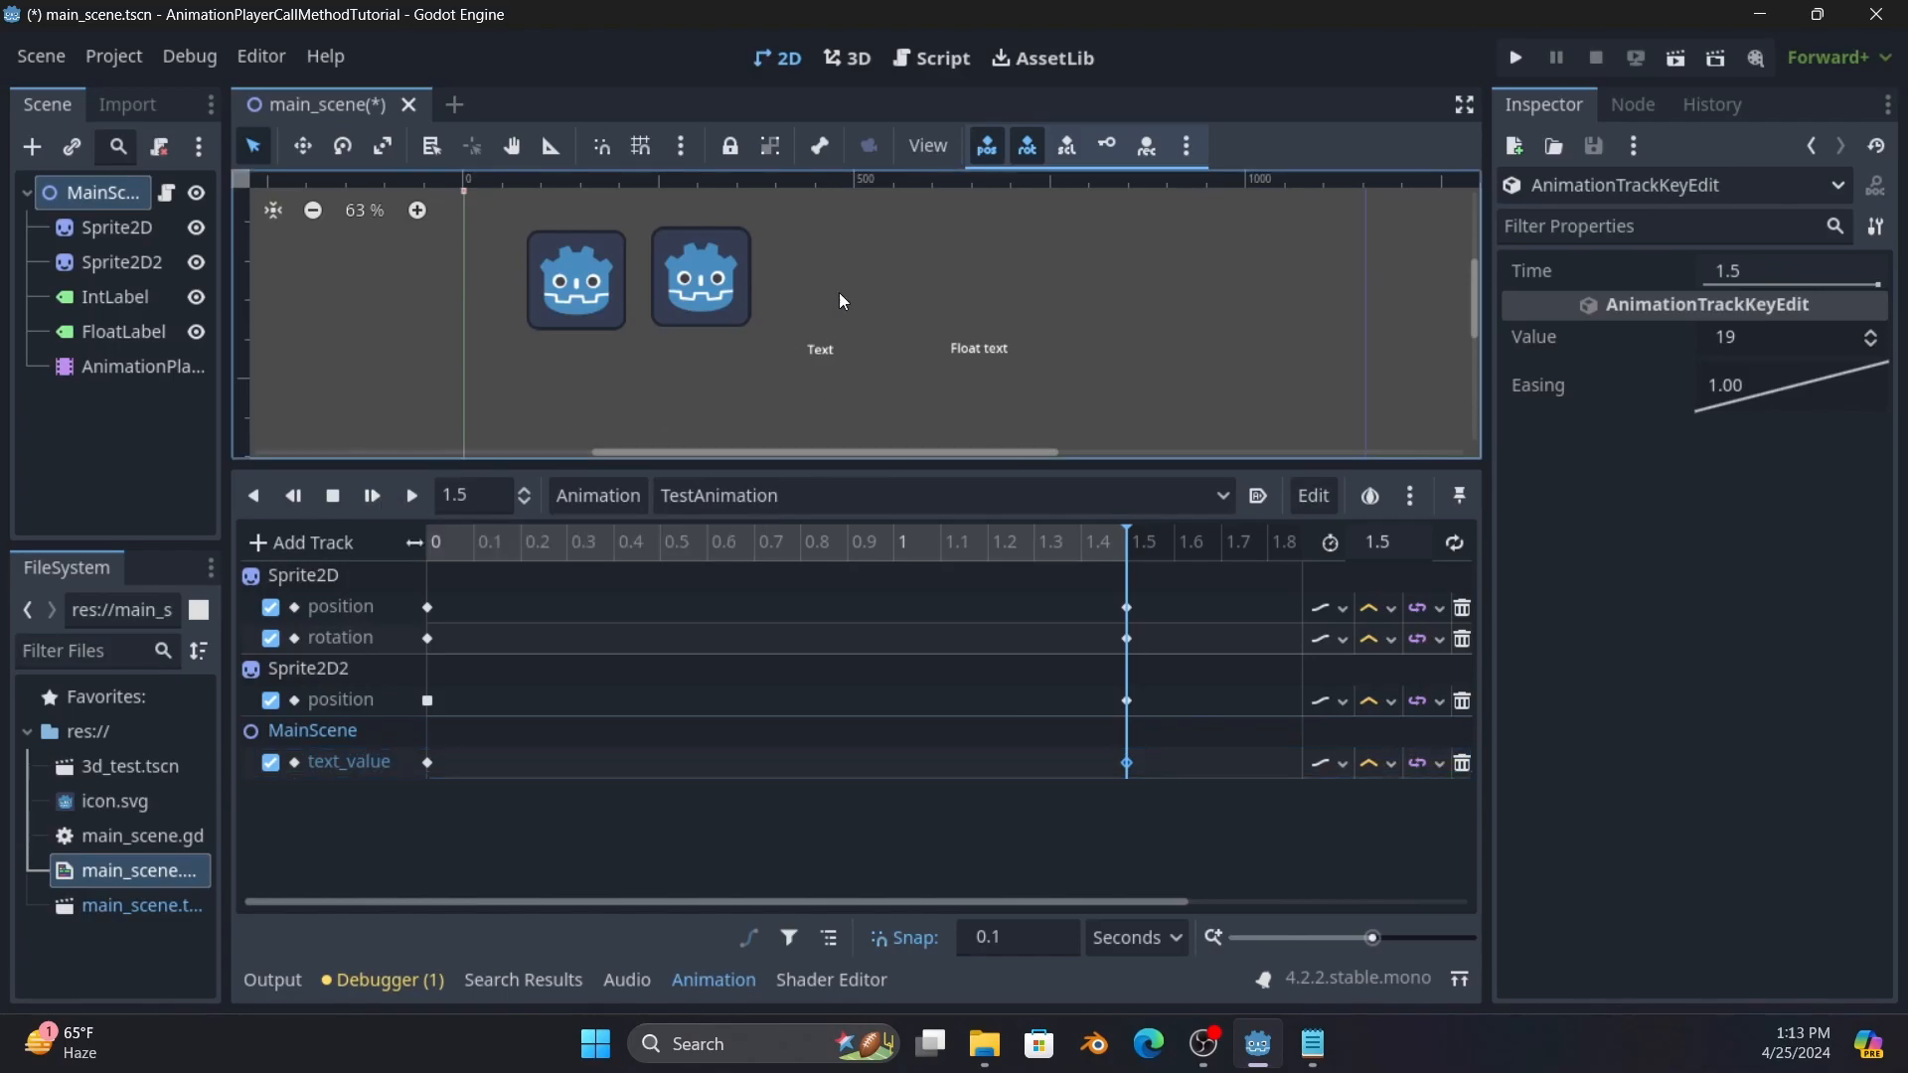
pyautogui.click(378, 494)
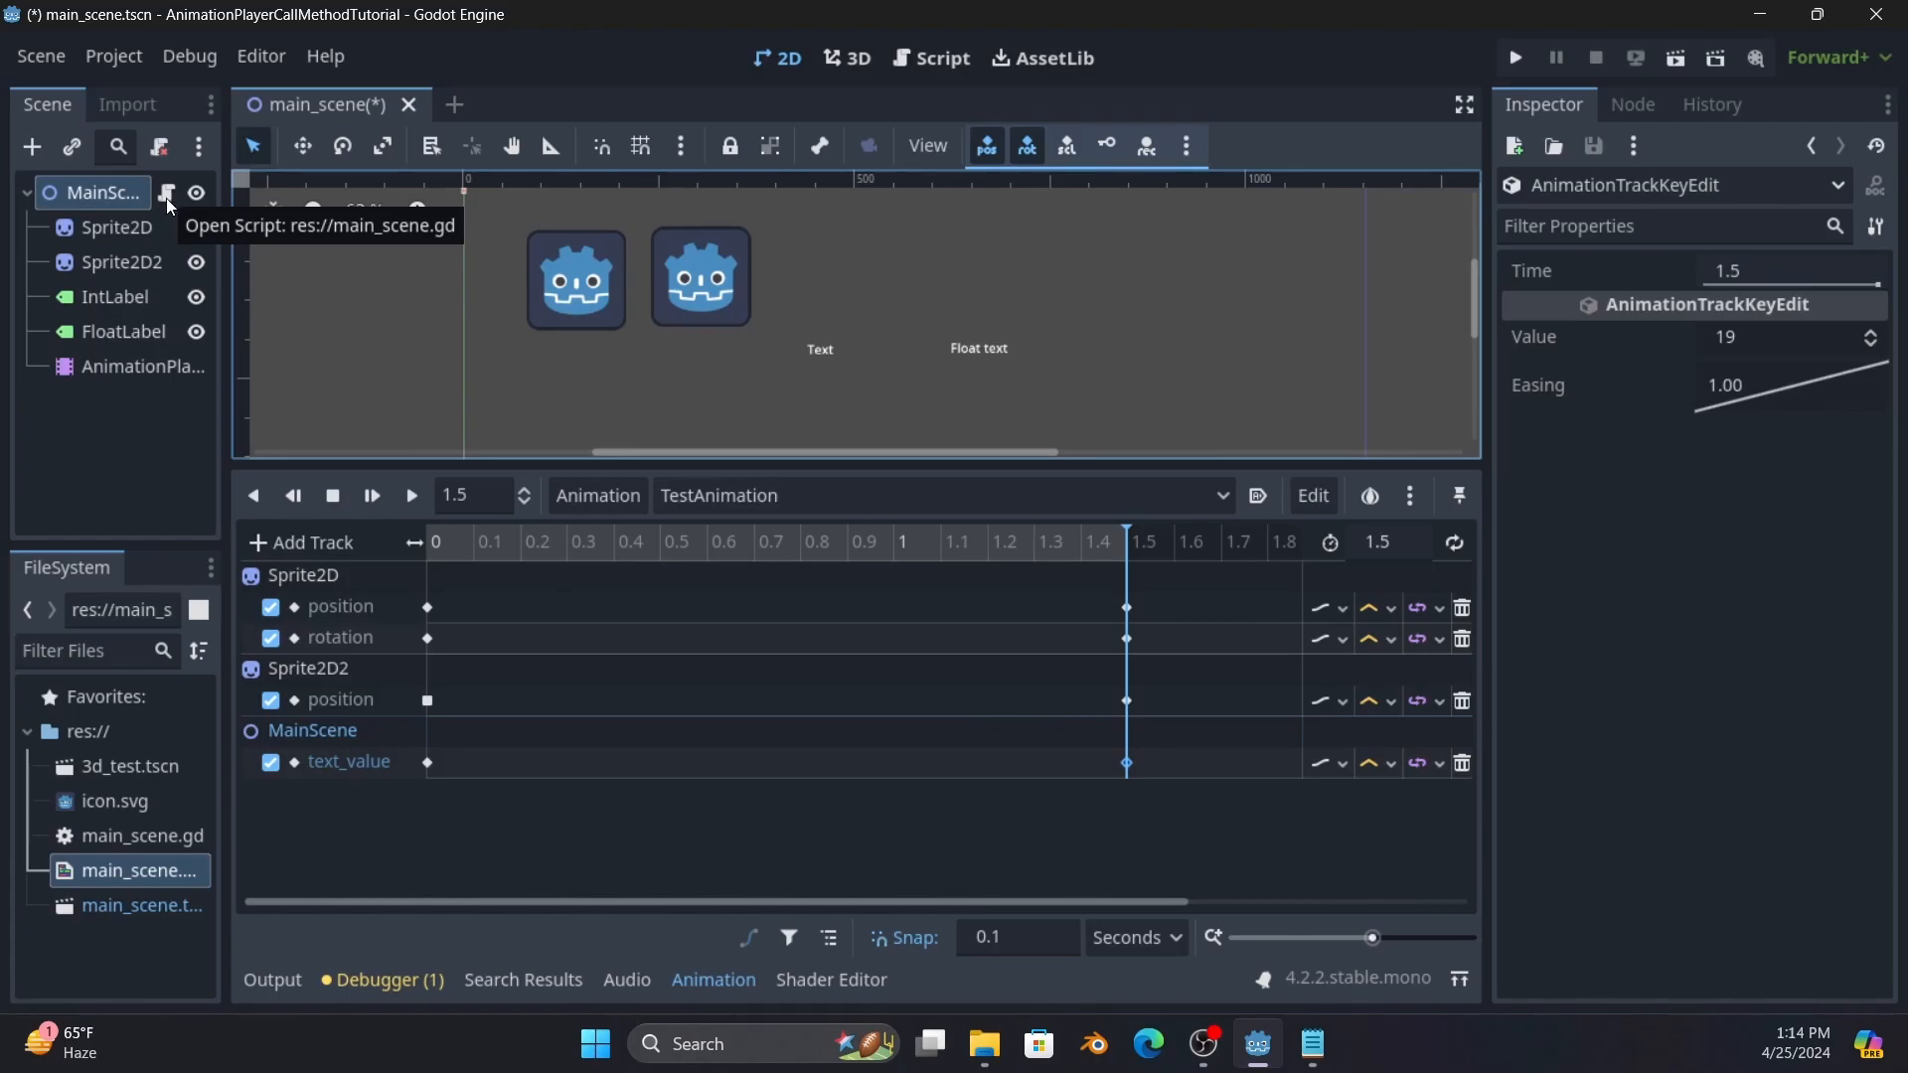
# Open the main_scene.gd script and examine the text_value setter and its line that updates the label's text.
pyautogui.click(166, 195)
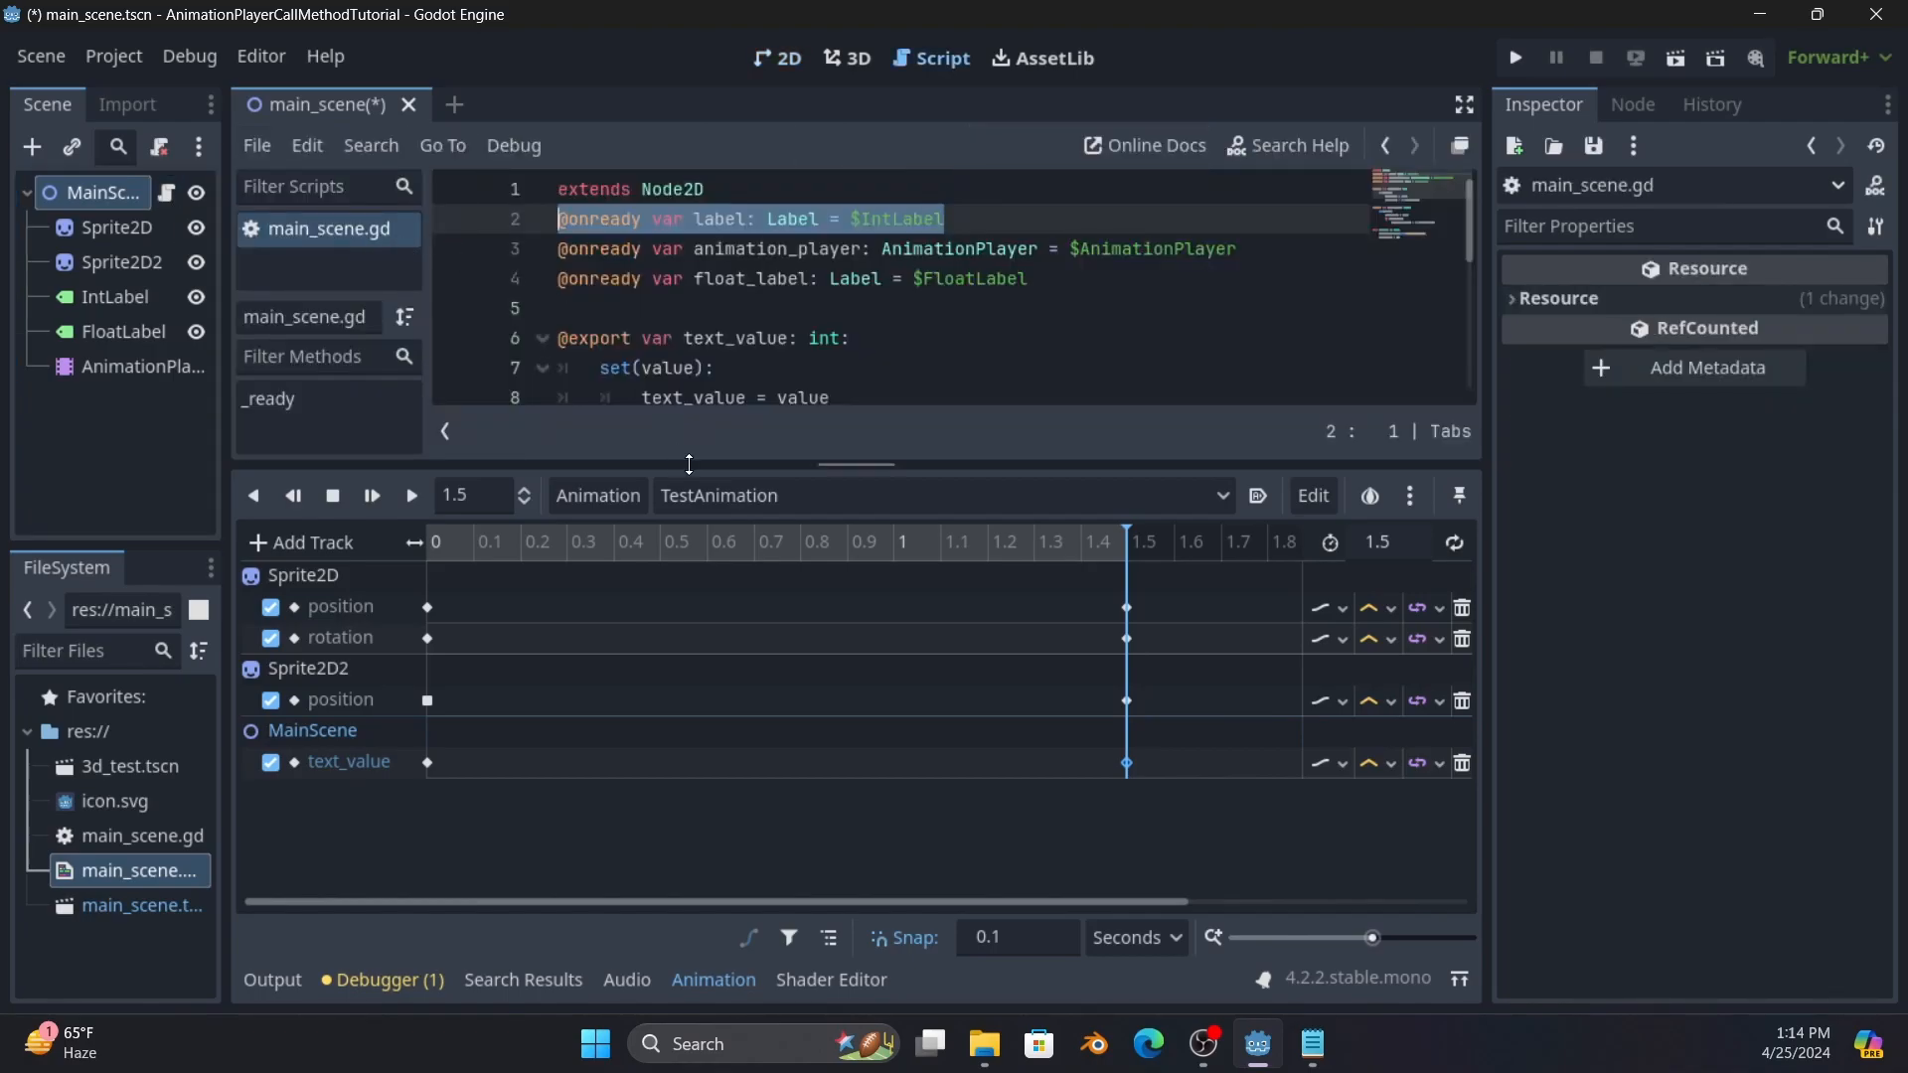
pyautogui.click(736, 980)
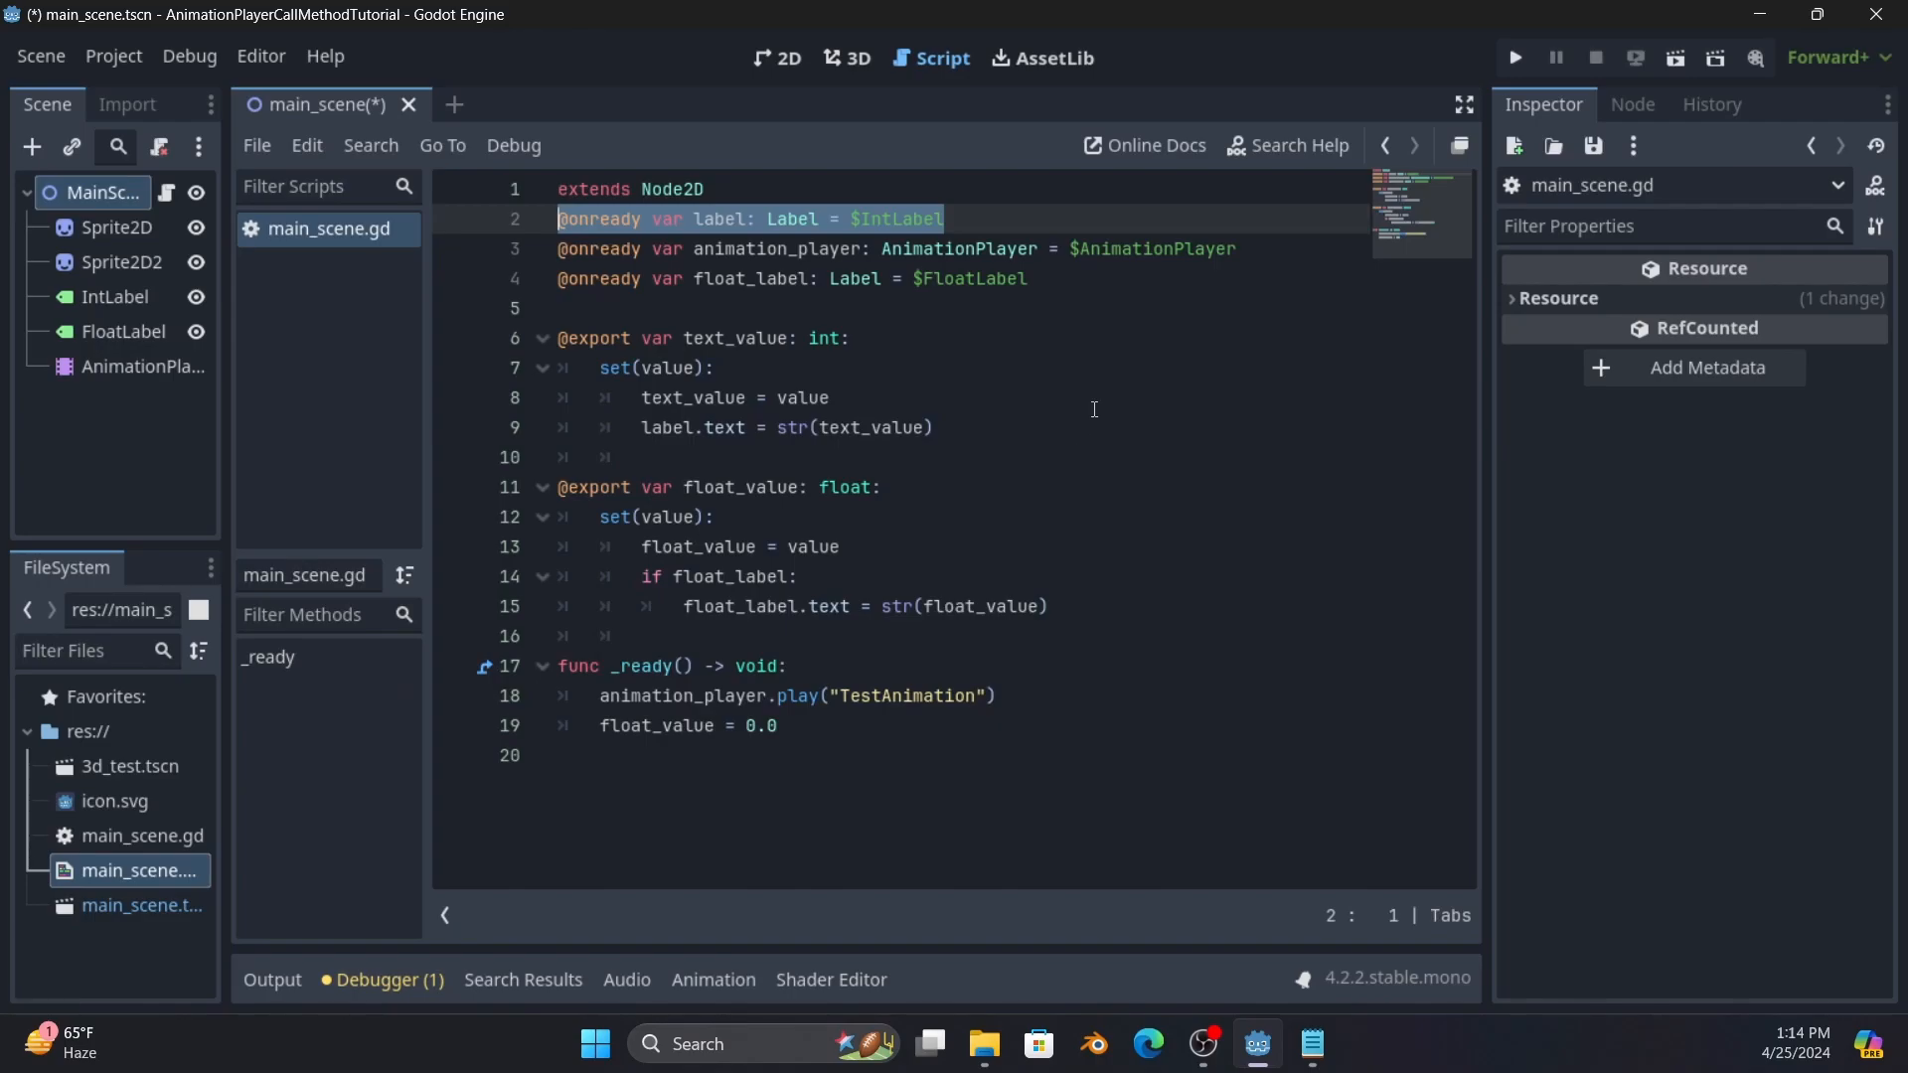
pyautogui.doubleClick(633, 368)
pyautogui.moveTo(633, 368); pyautogui.dragTo(980, 433)
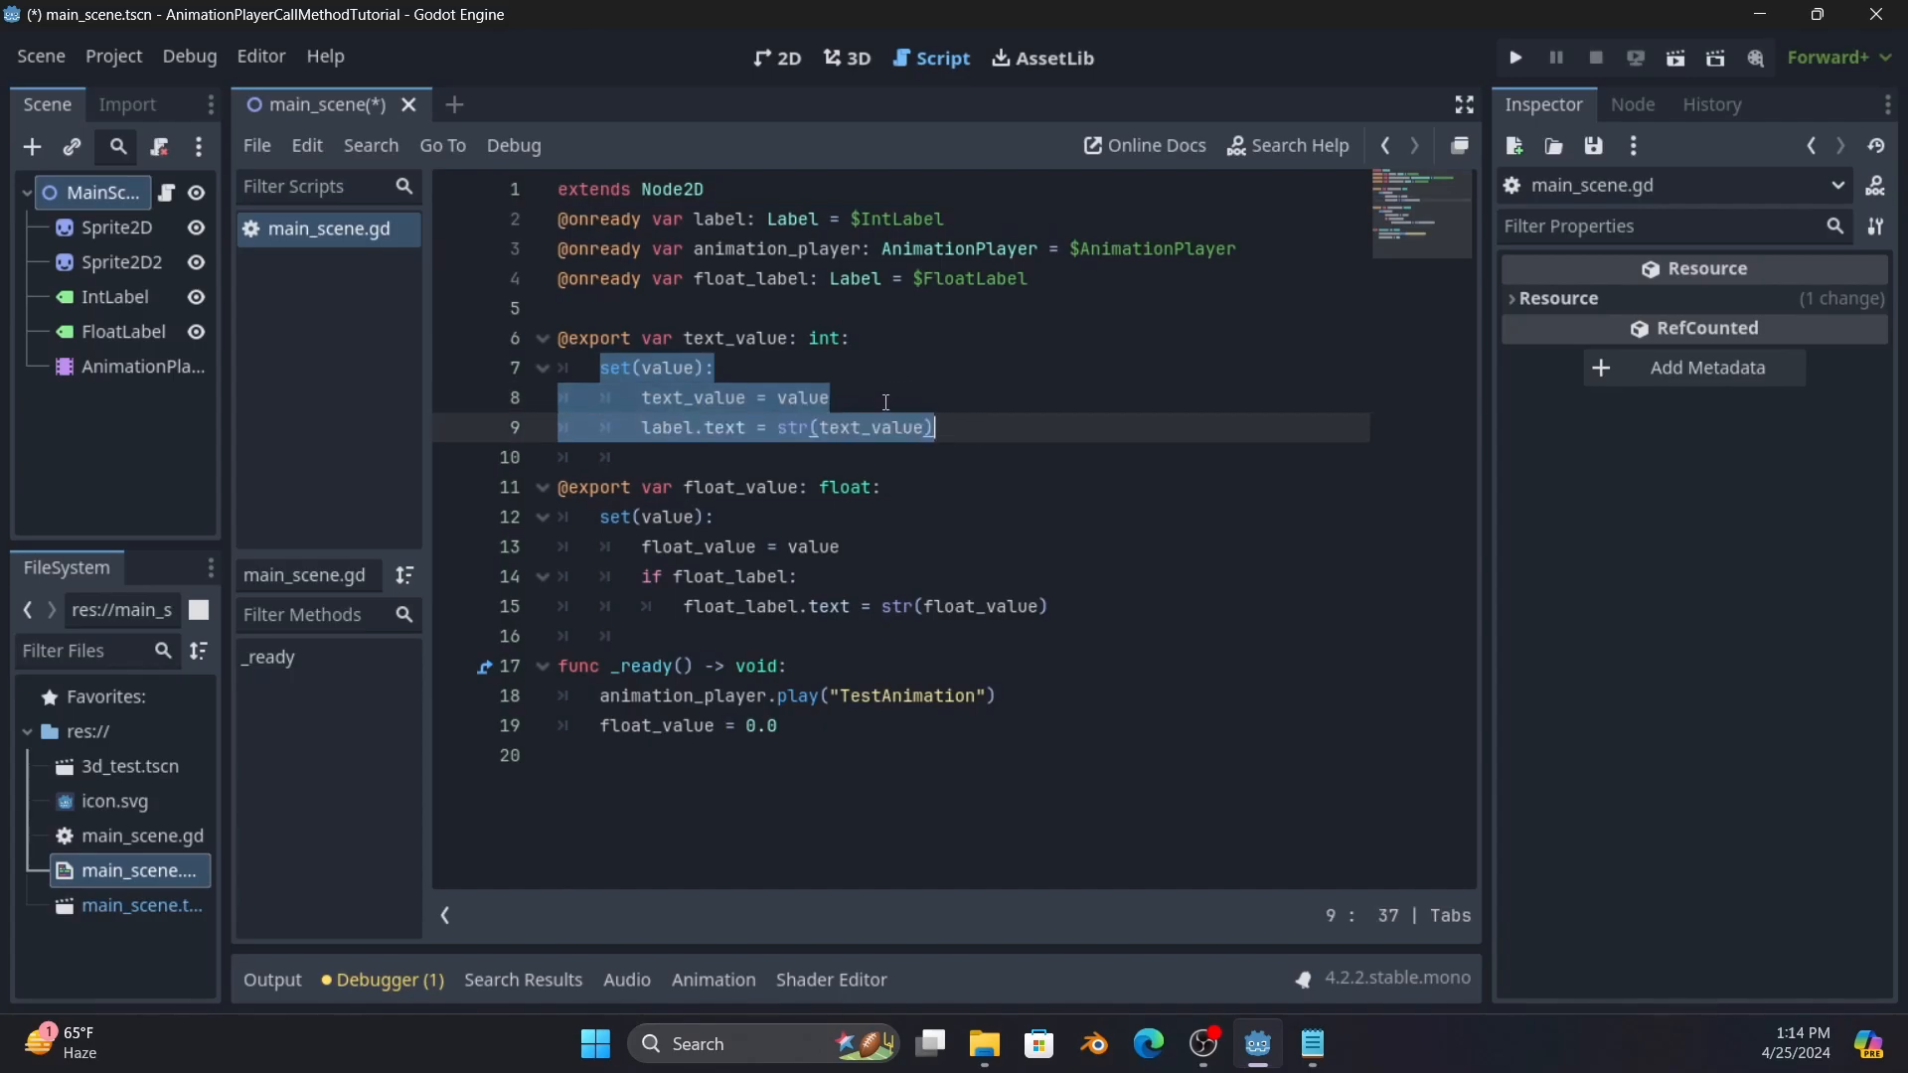
pyautogui.doubleClick(696, 400)
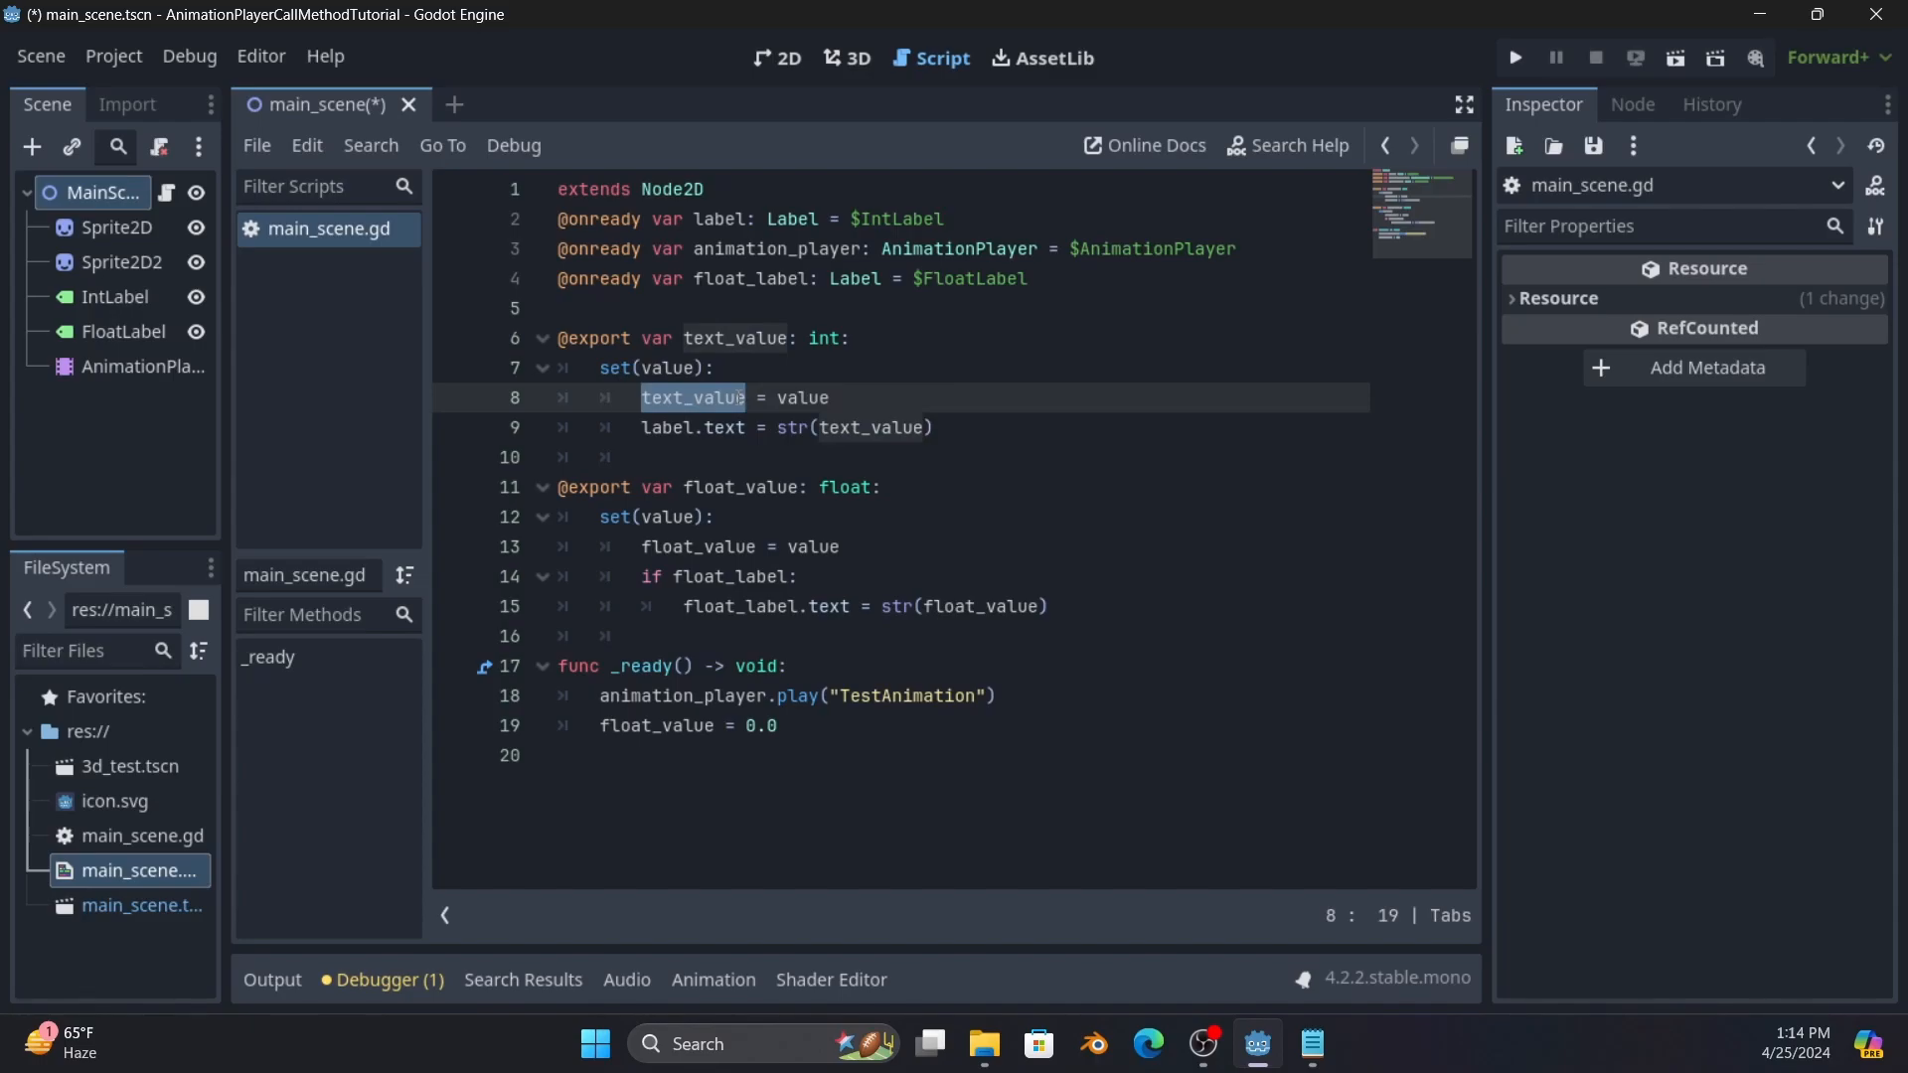
pyautogui.moveTo(600, 368); pyautogui.dragTo(739, 367)
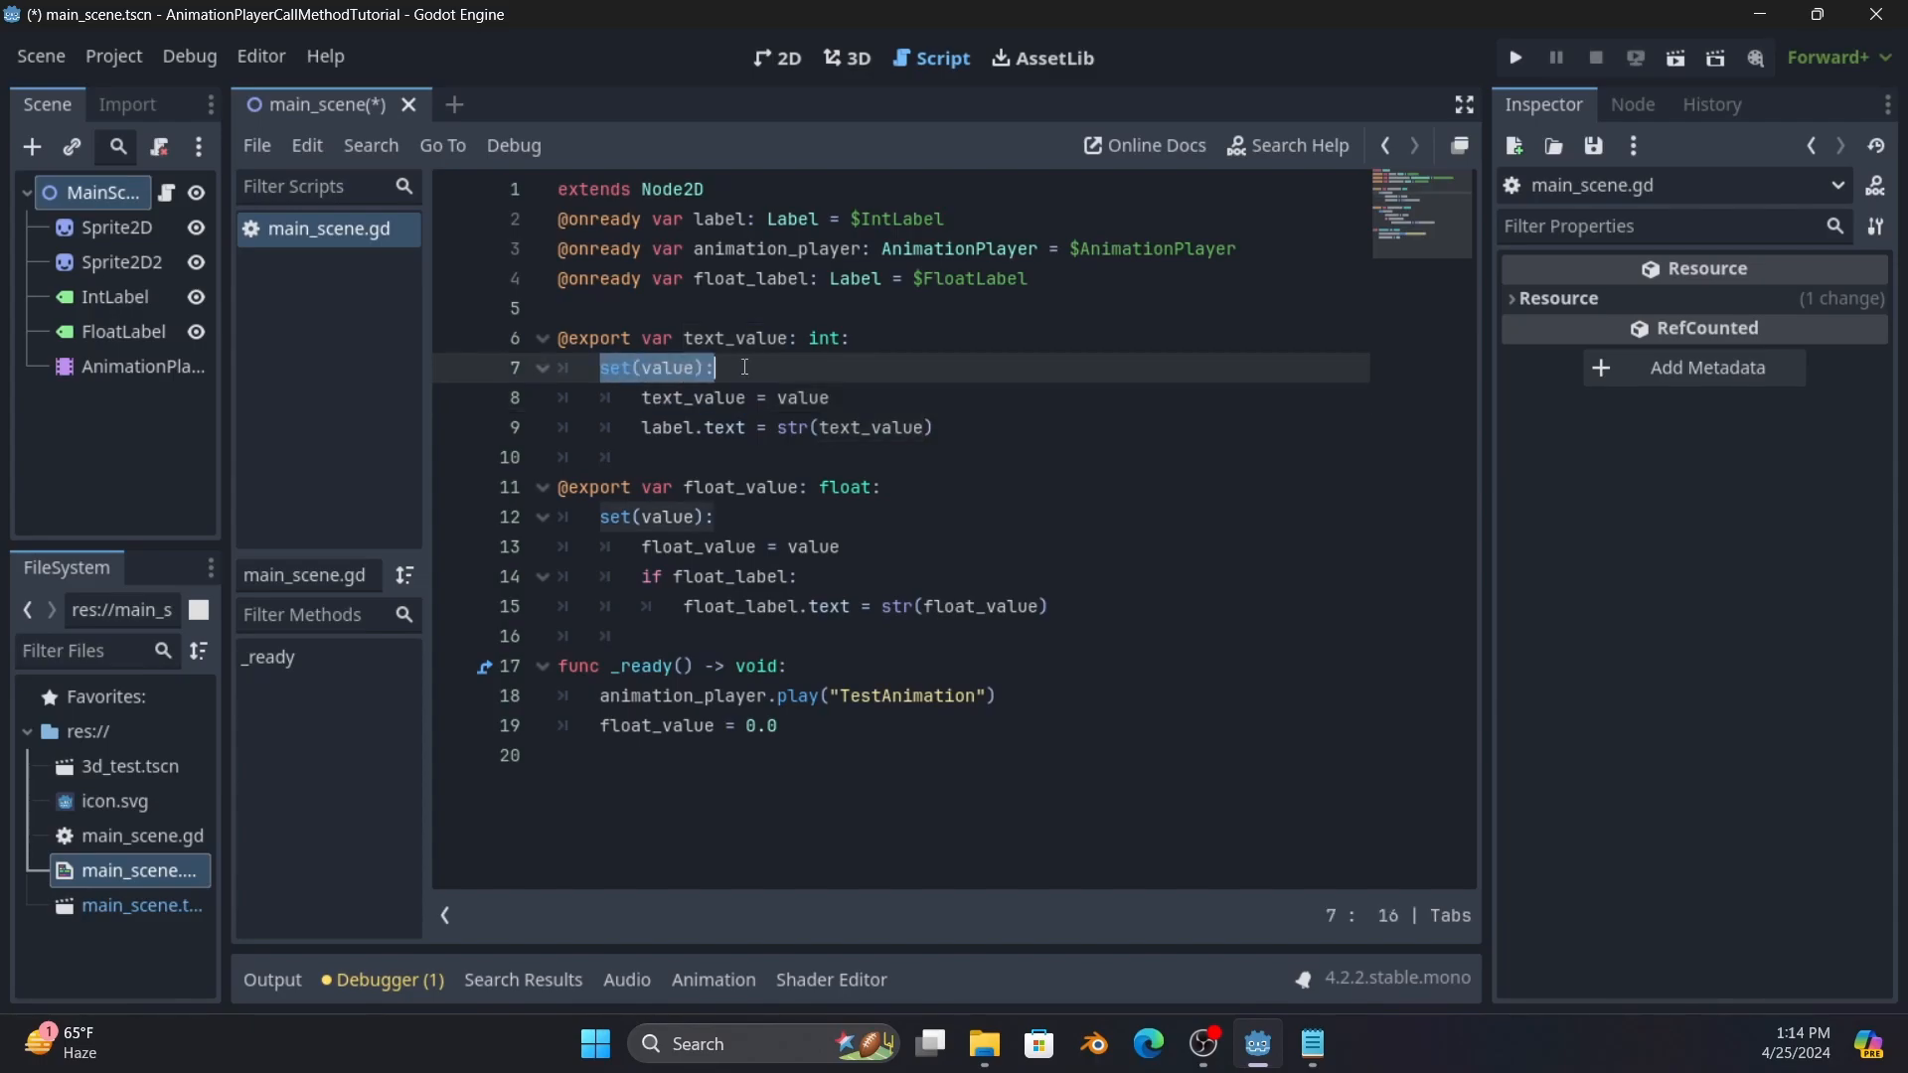
pyautogui.doubleClick(701, 398)
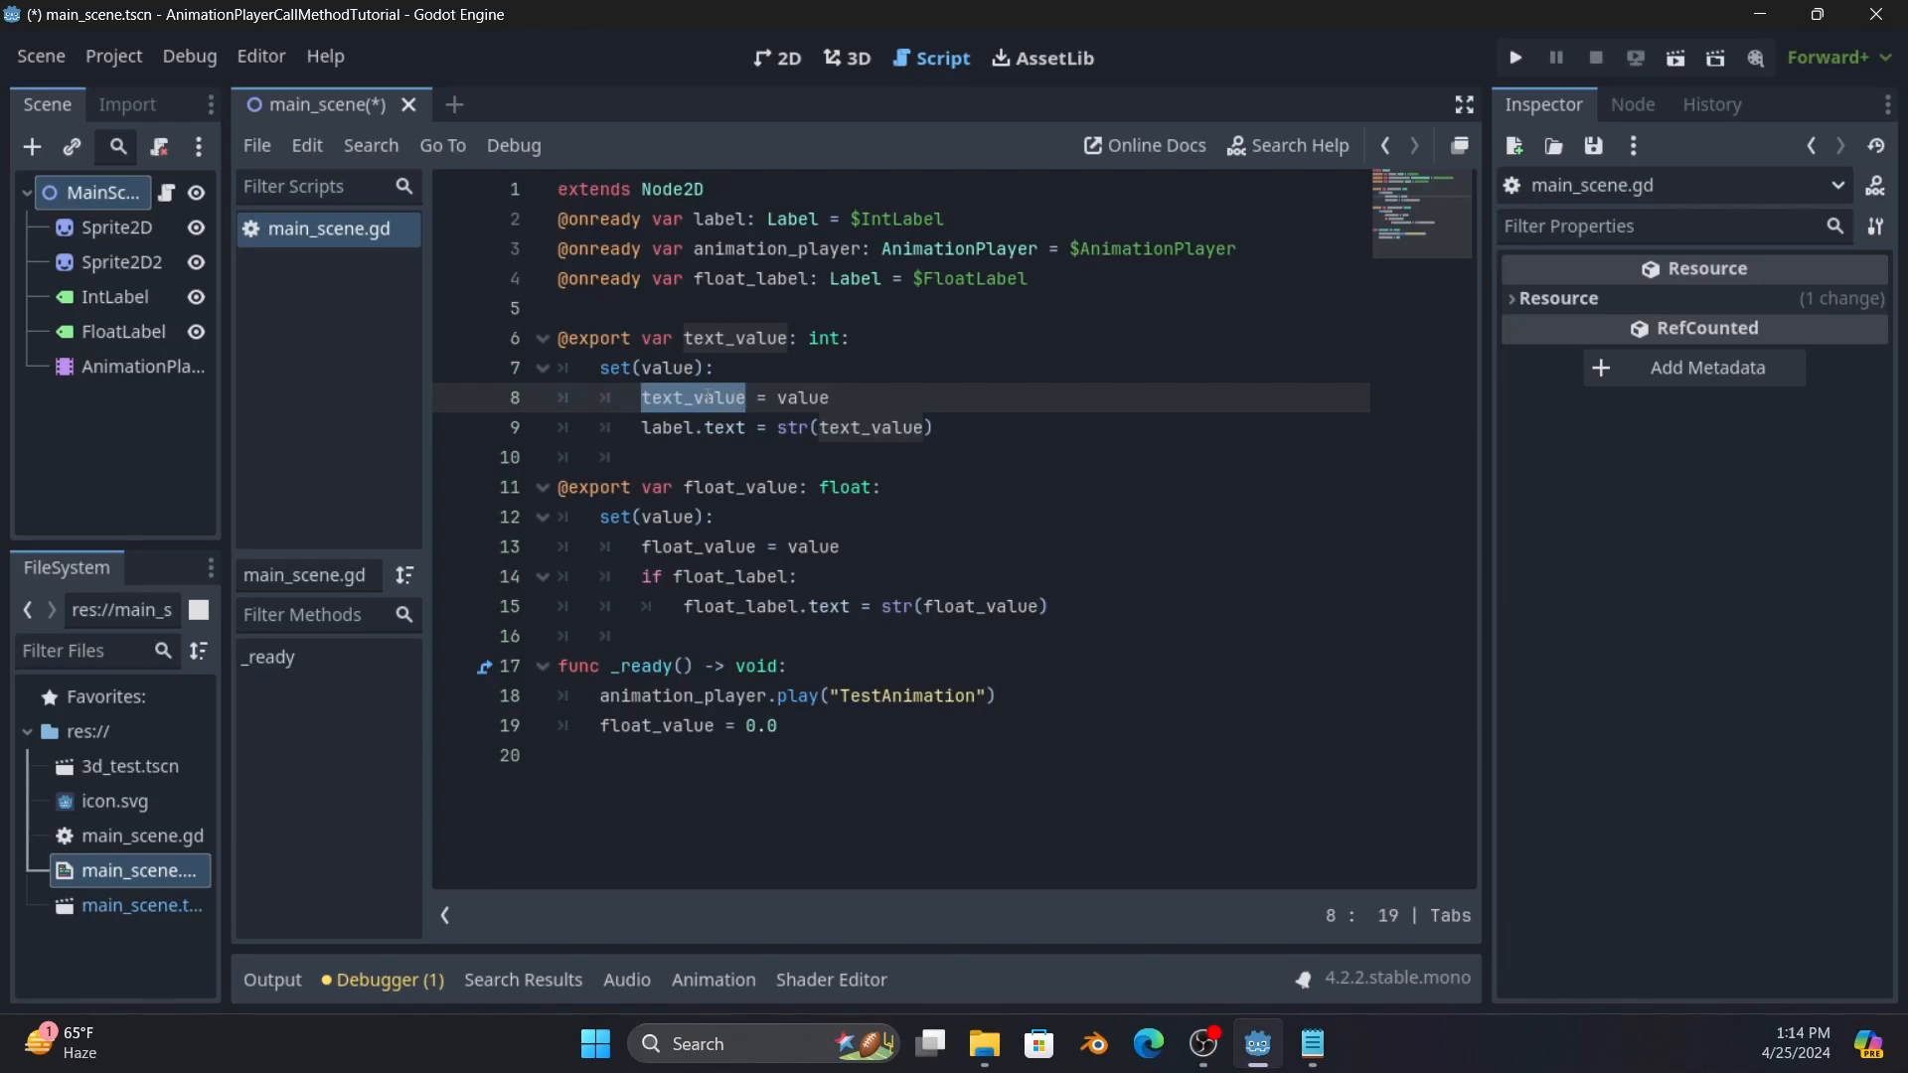
pyautogui.doubleClick(668, 368)
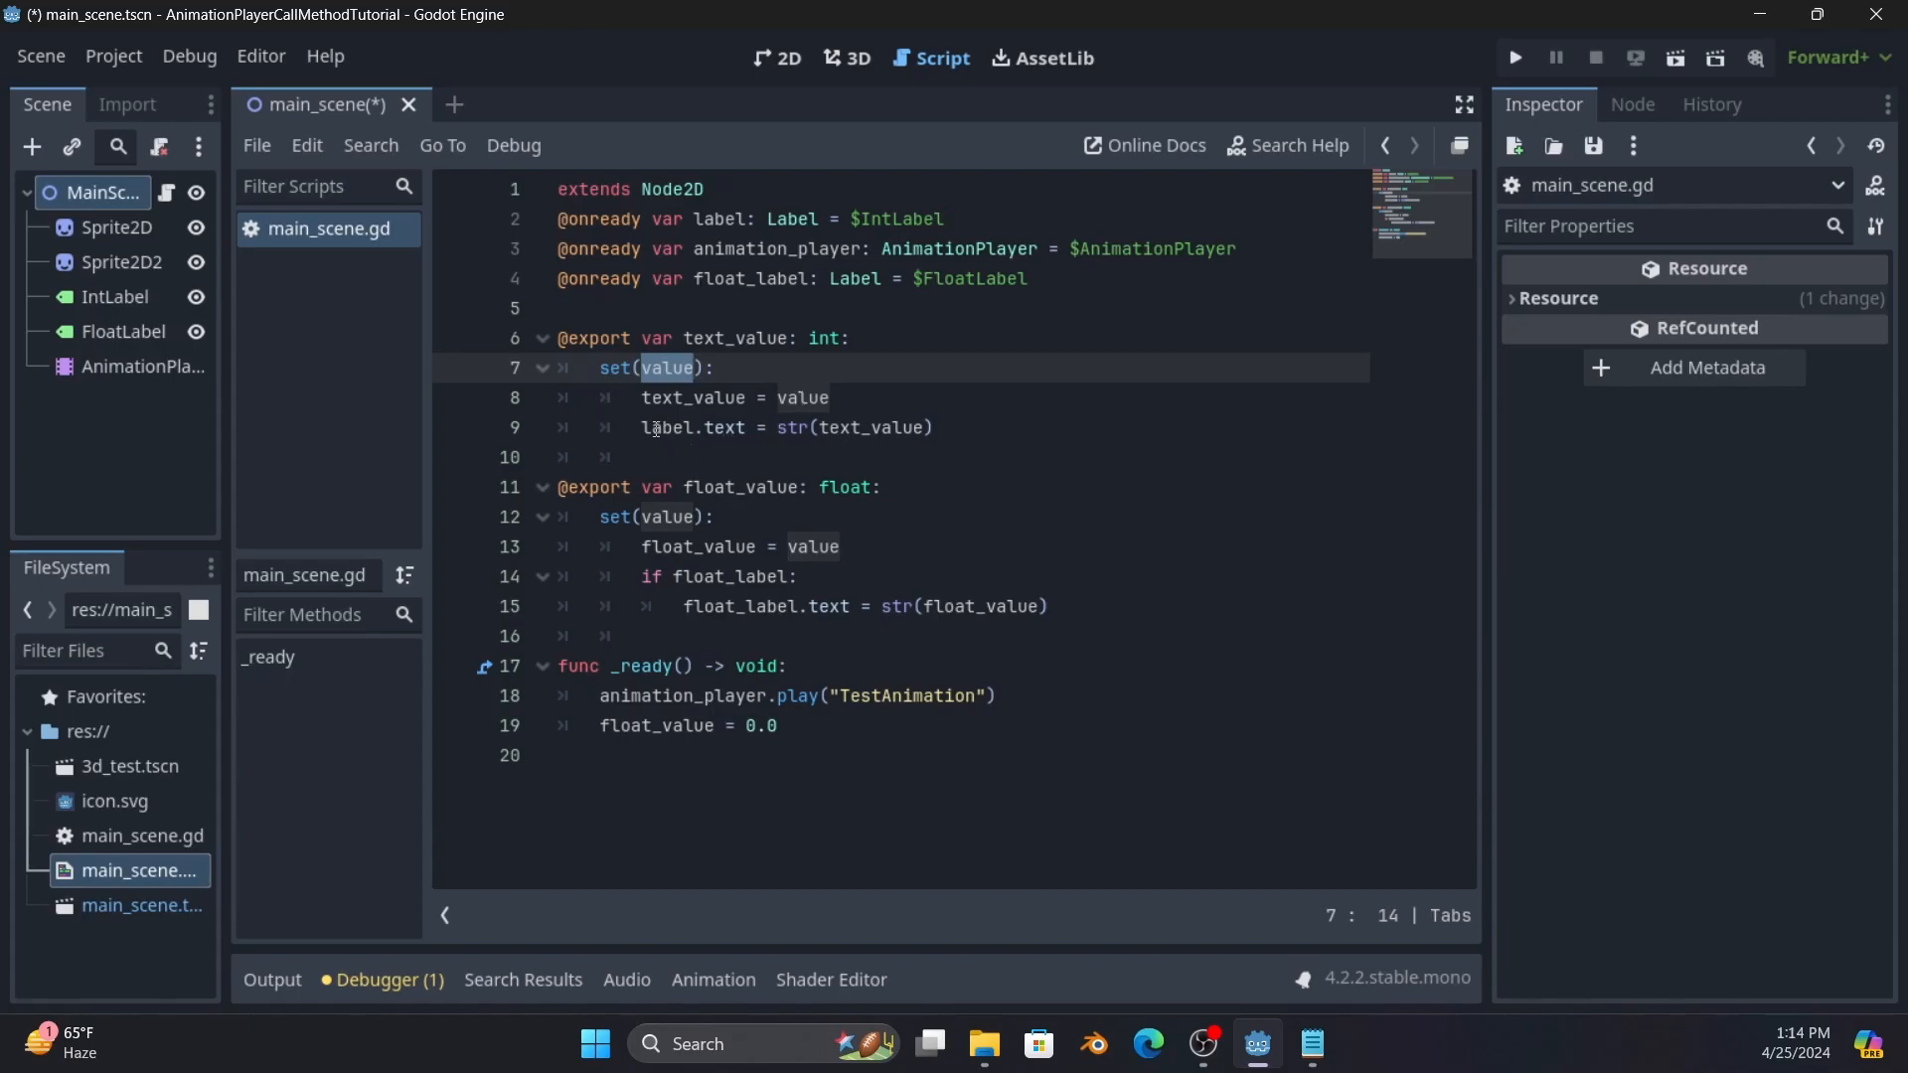
pyautogui.moveTo(643, 427); pyautogui.dragTo(949, 422)
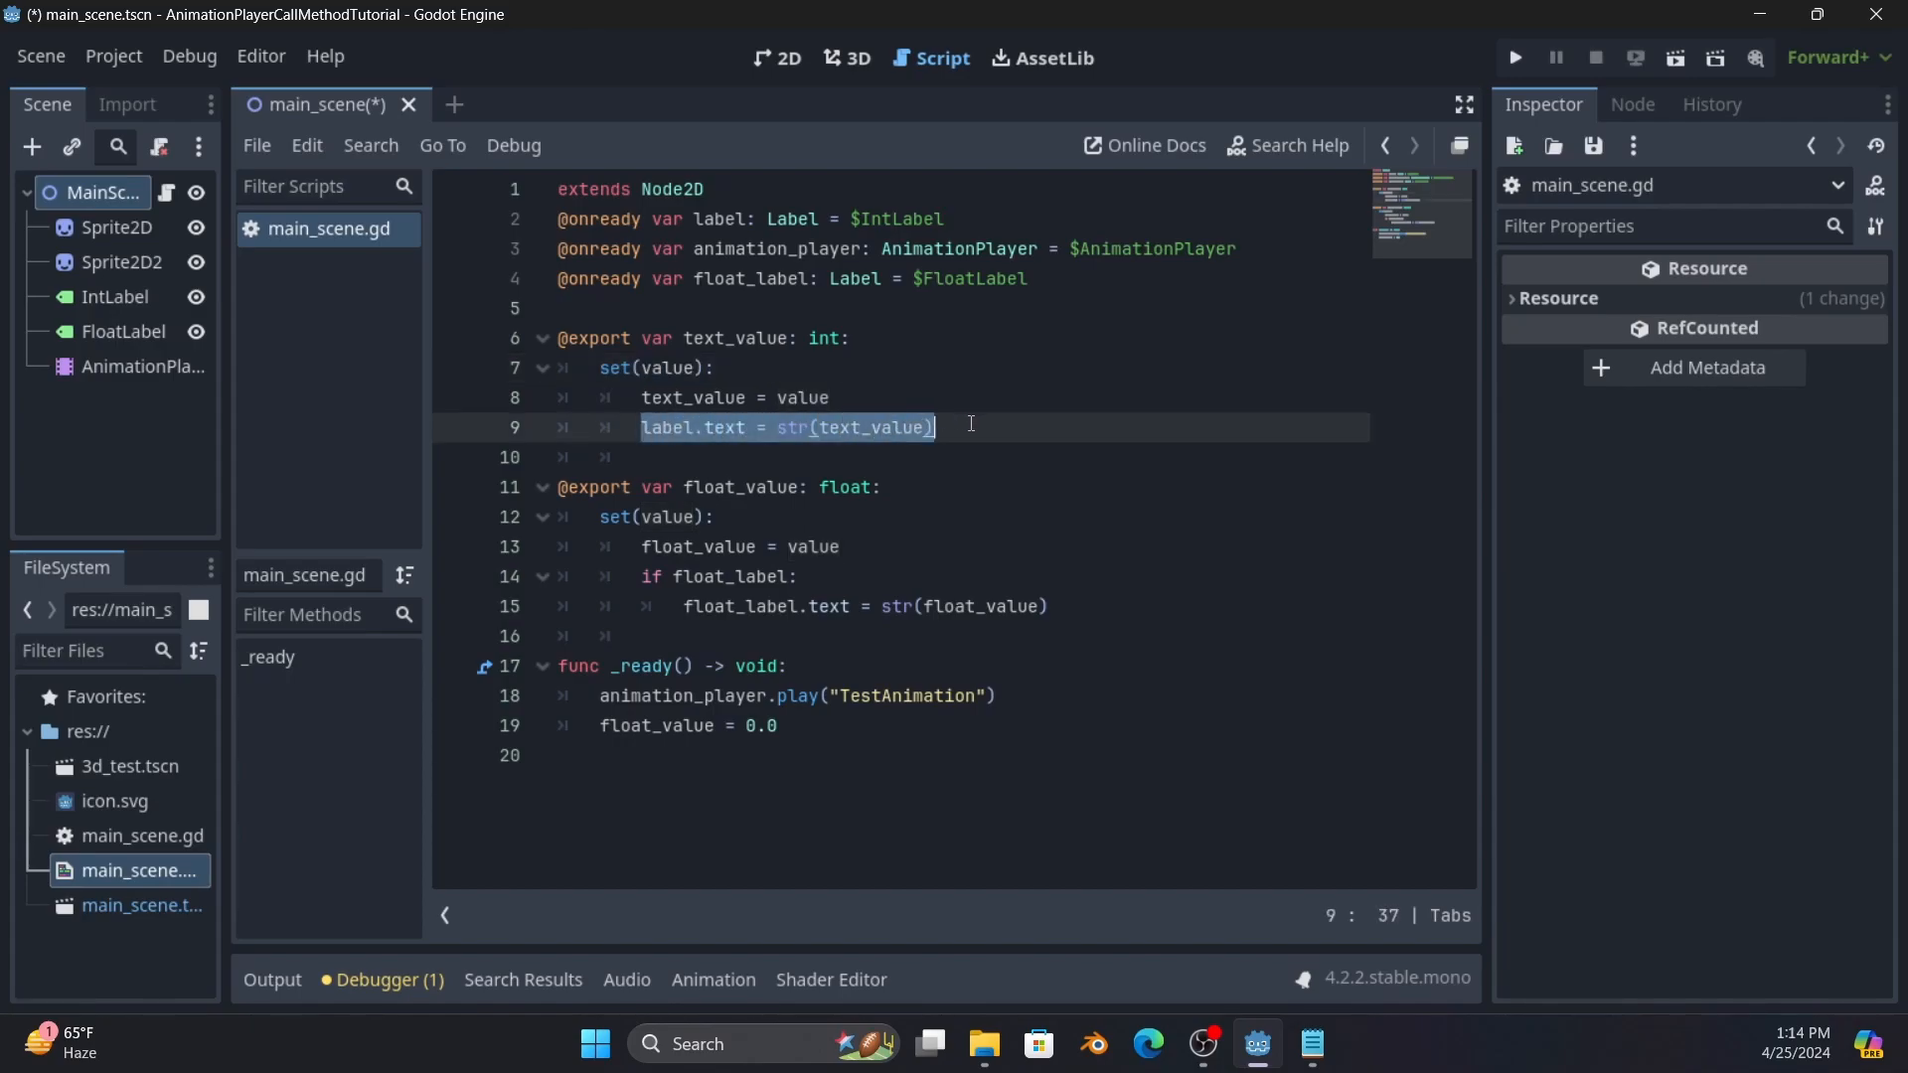
pyautogui.click(969, 426)
# Run the project to check the animated label, close it, and inspect the text_value key at 1.5 seconds.
pyautogui.click(1512, 59)
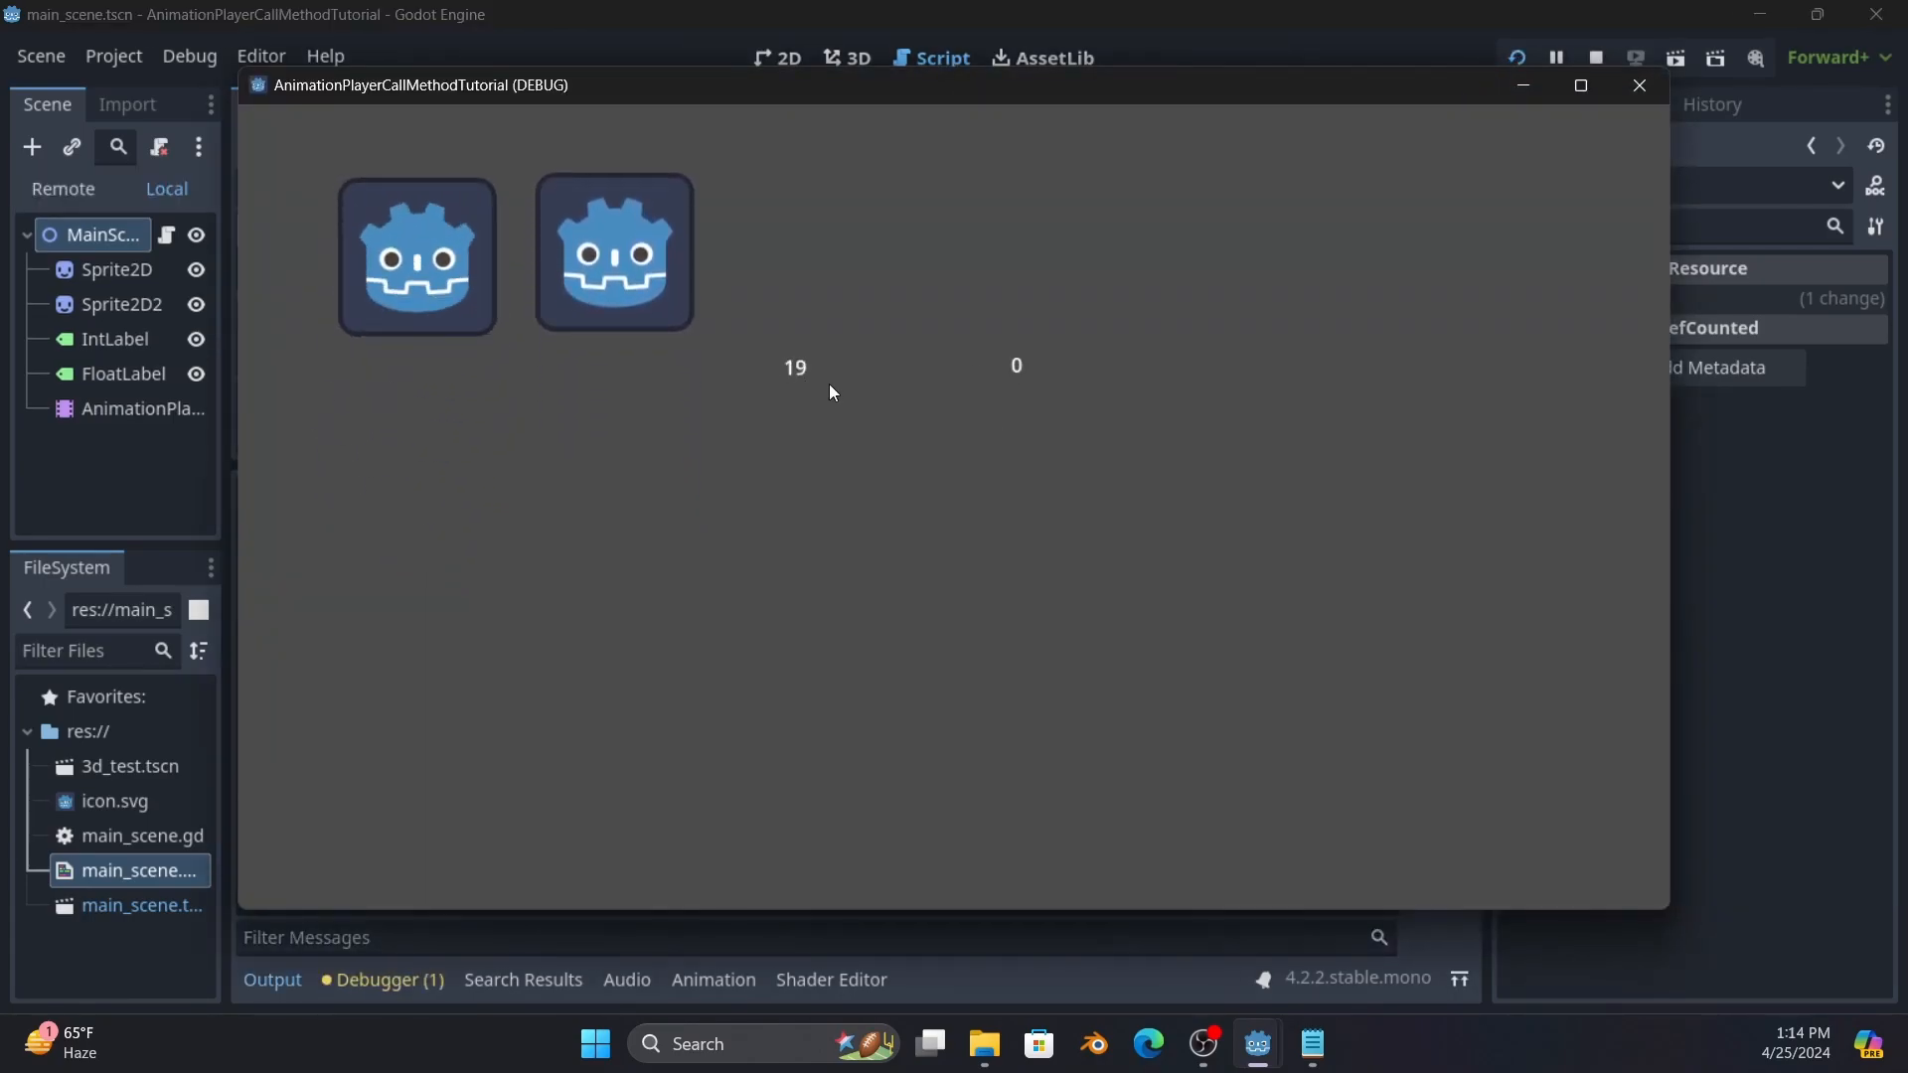
pyautogui.click(1640, 85)
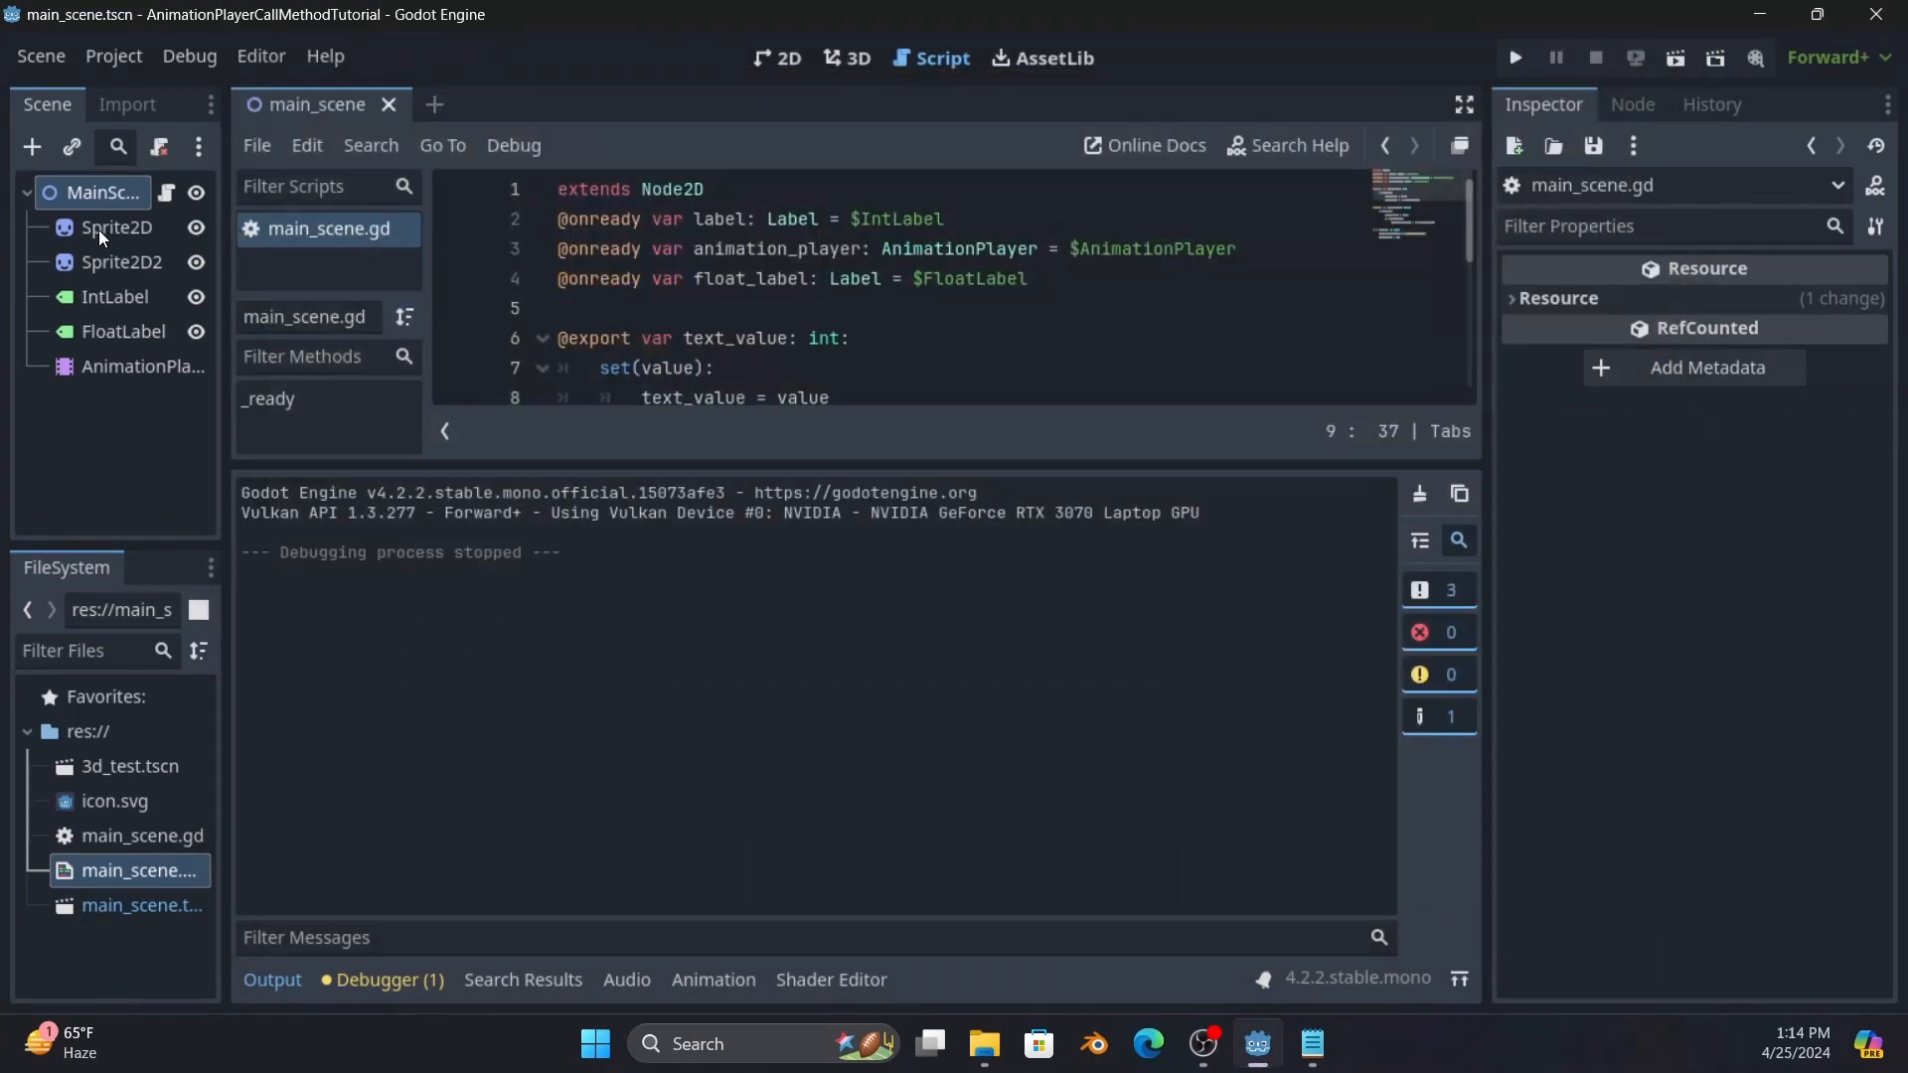
pyautogui.click(149, 378)
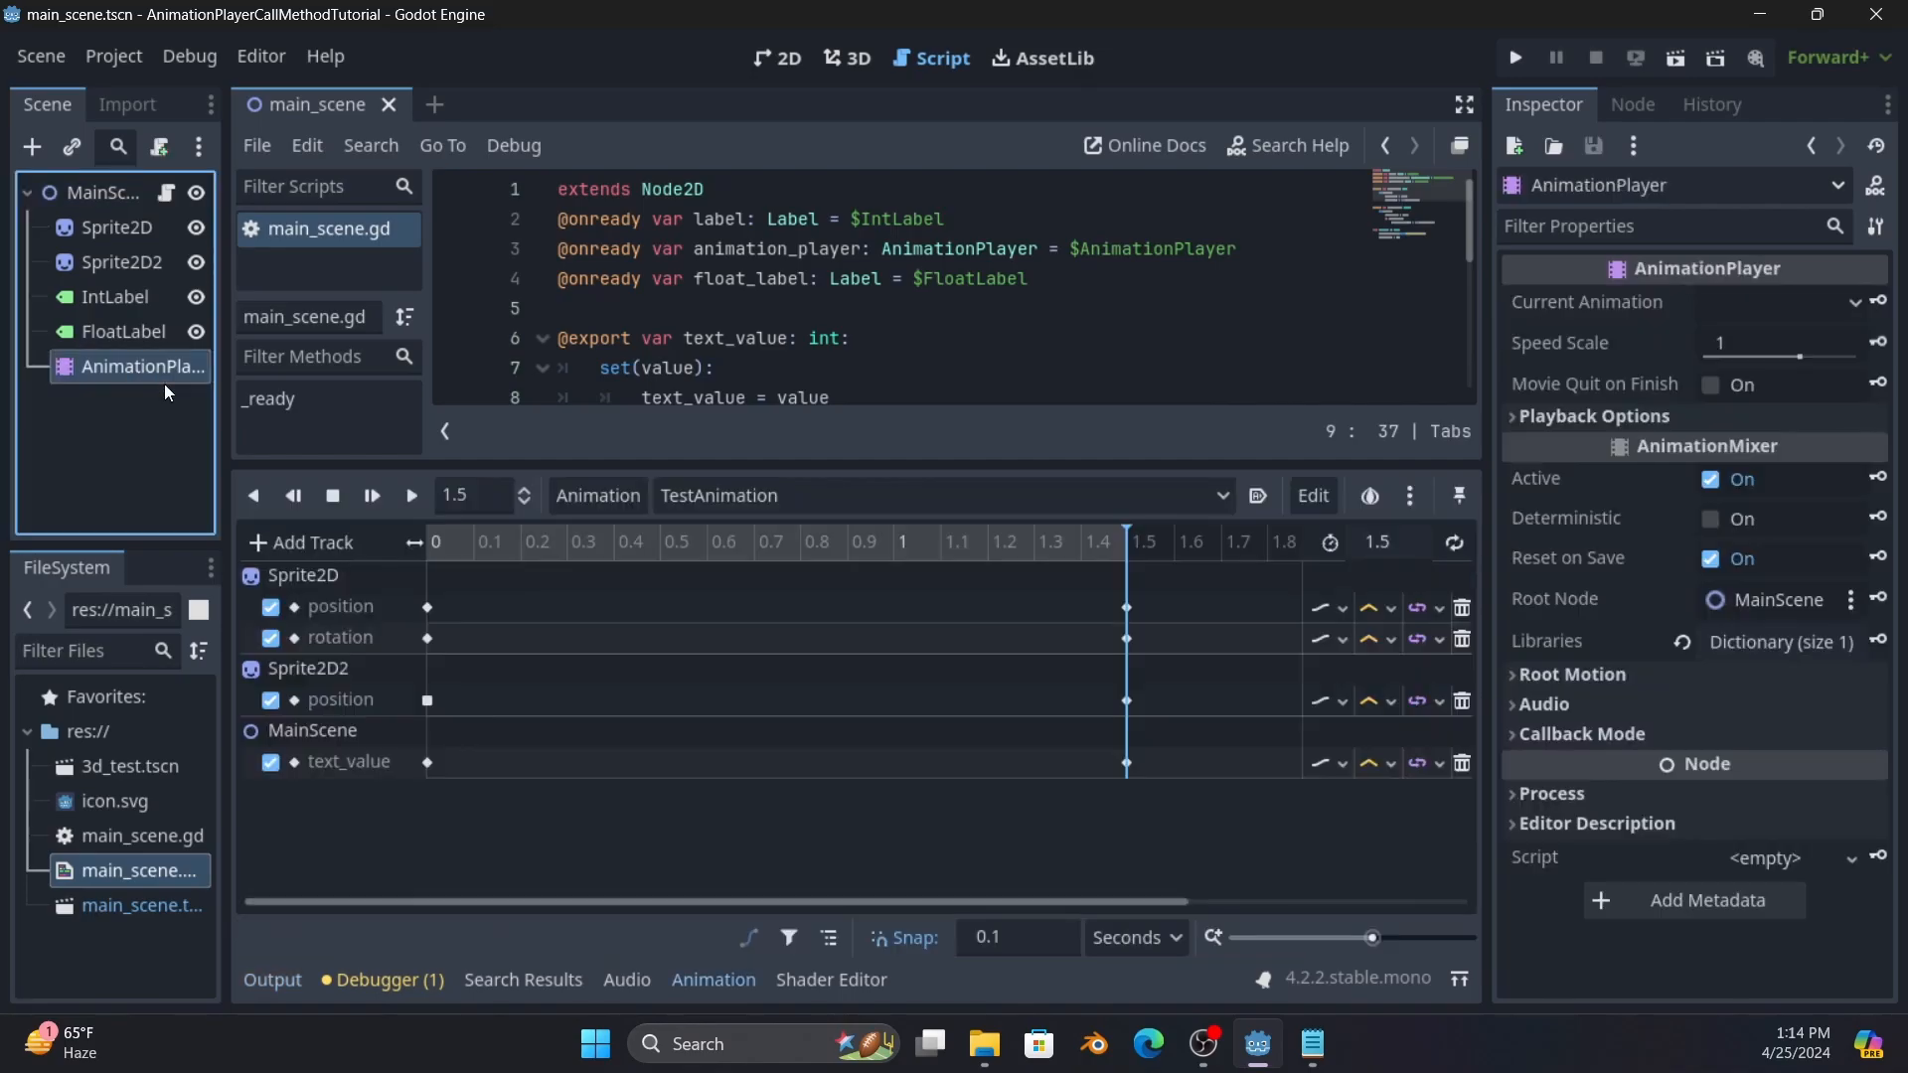
pyautogui.click(1126, 762)
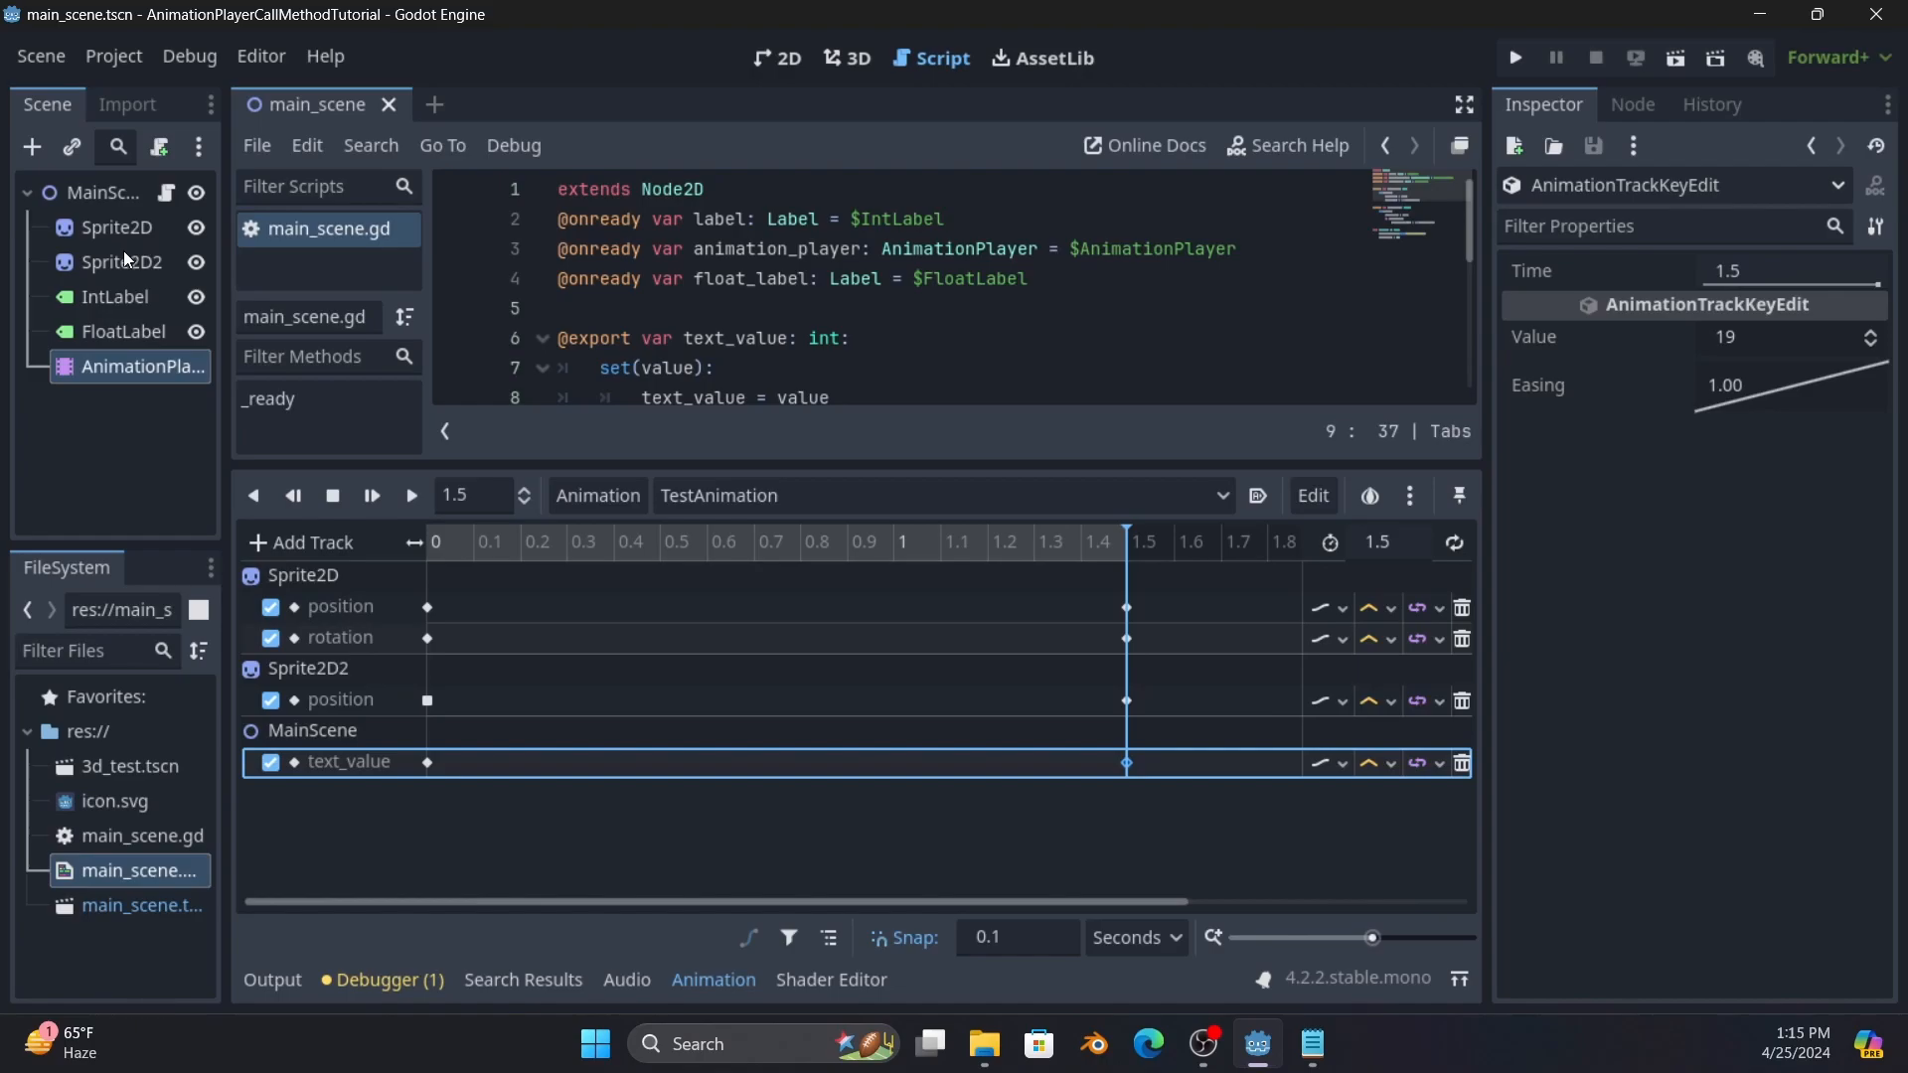
# Enter 0.0 as MainScene's Float Value, create a float_value track with a RESET track, and move its key to 0 seconds.
pyautogui.click(115, 193)
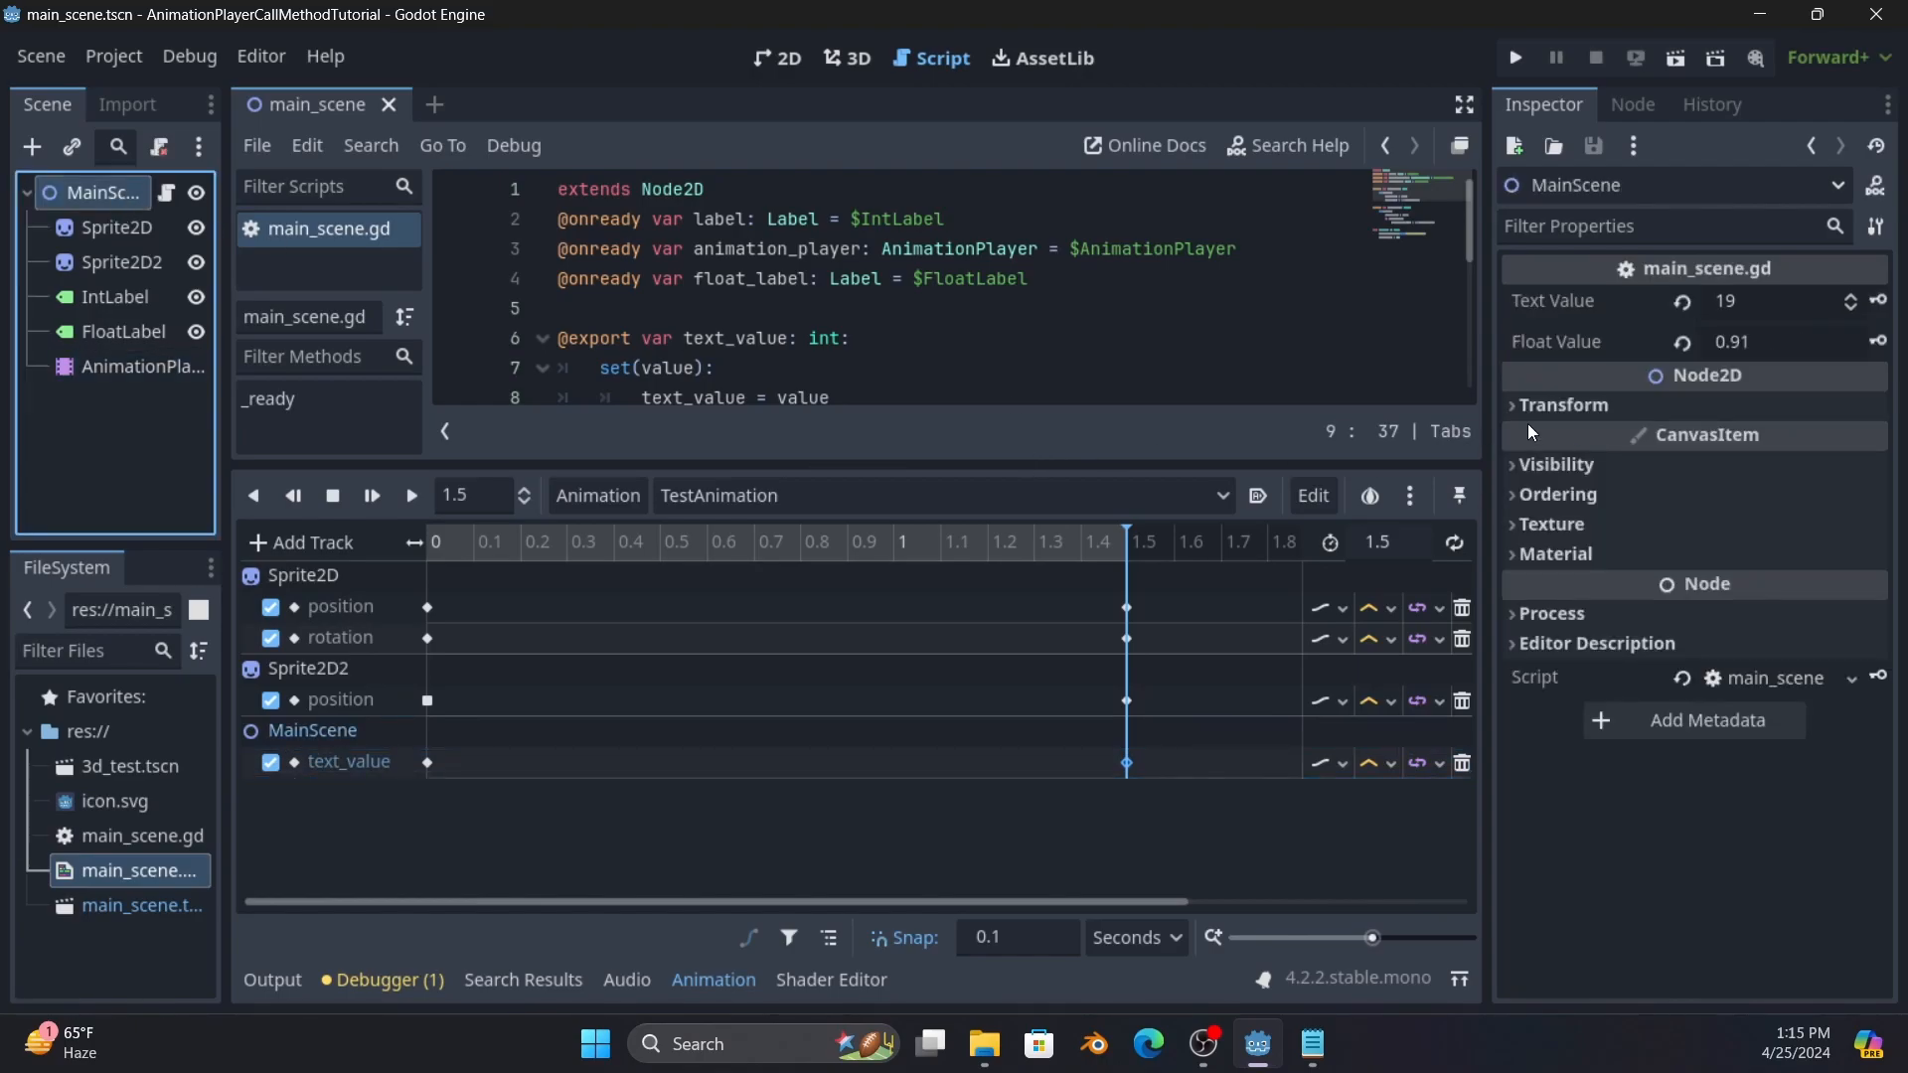
pyautogui.click(1771, 339)
pyautogui.write('0.0')
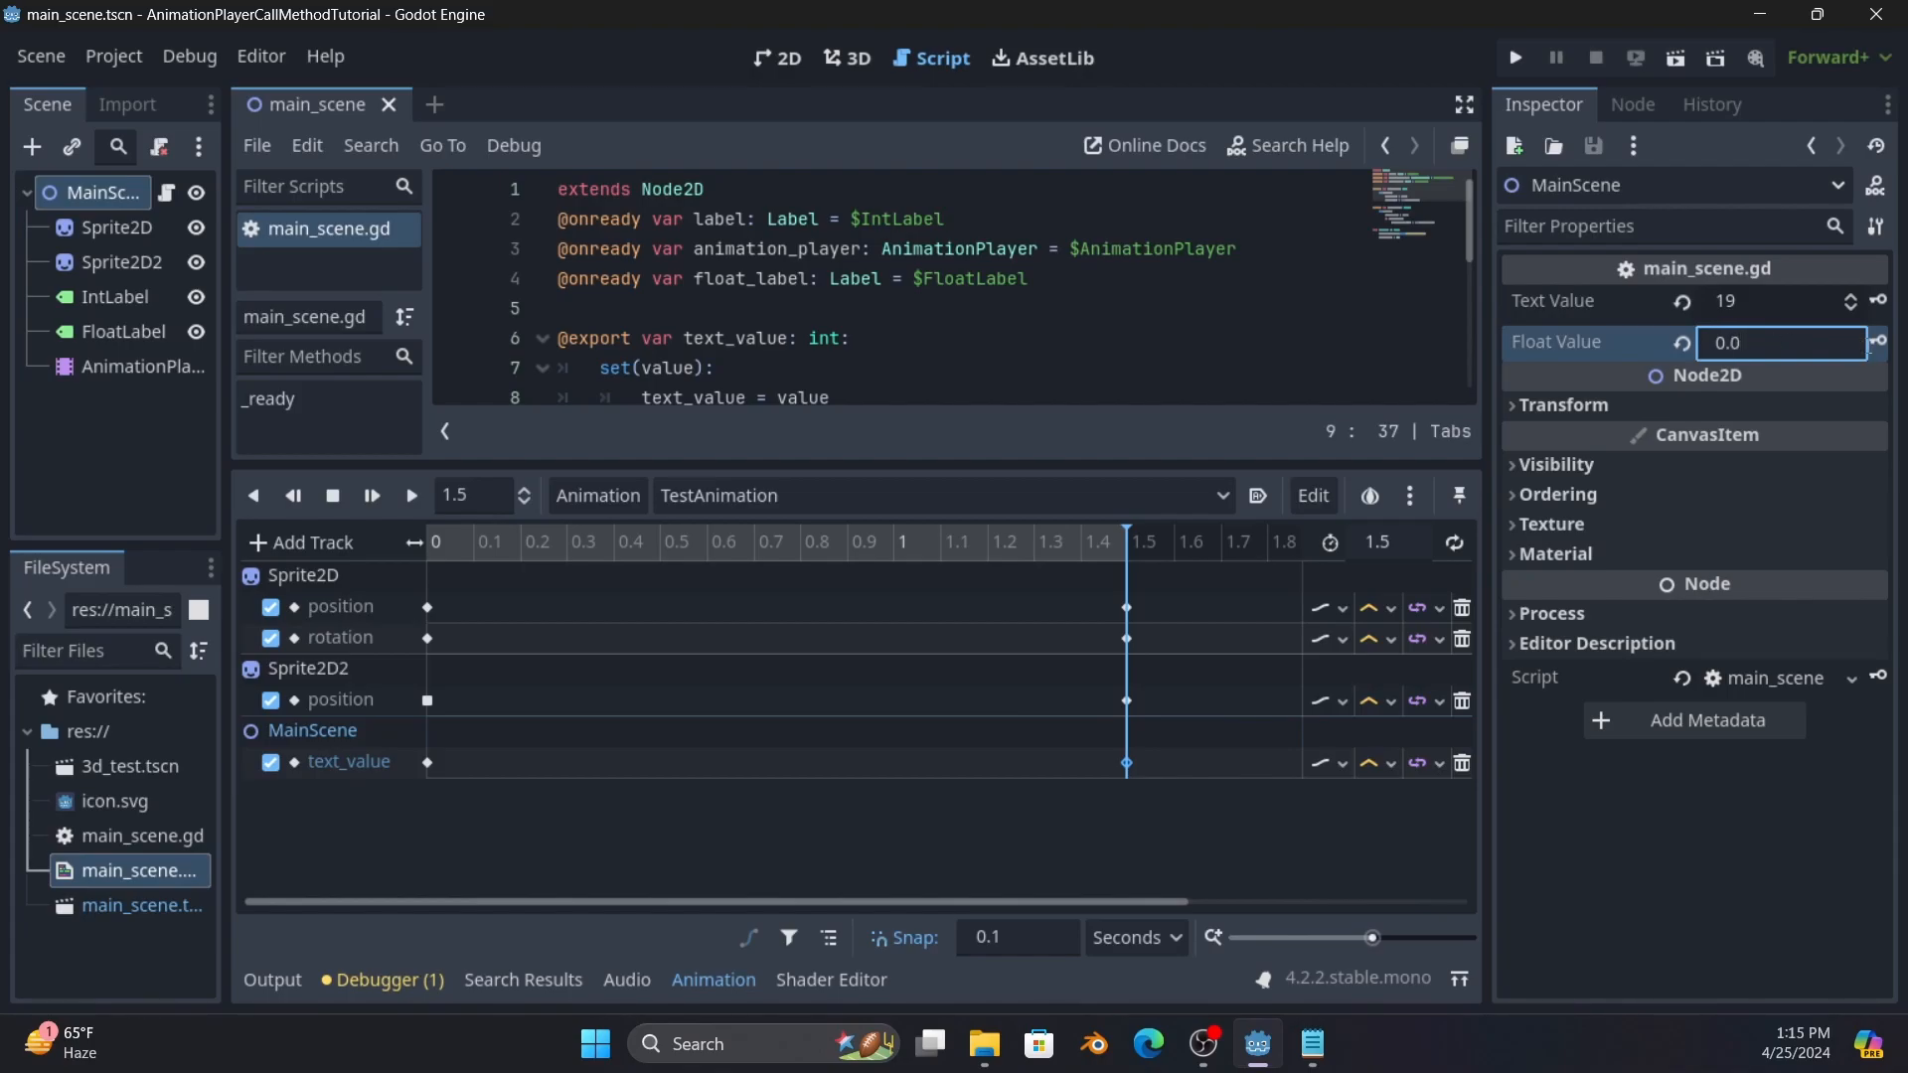
pyautogui.click(1879, 344)
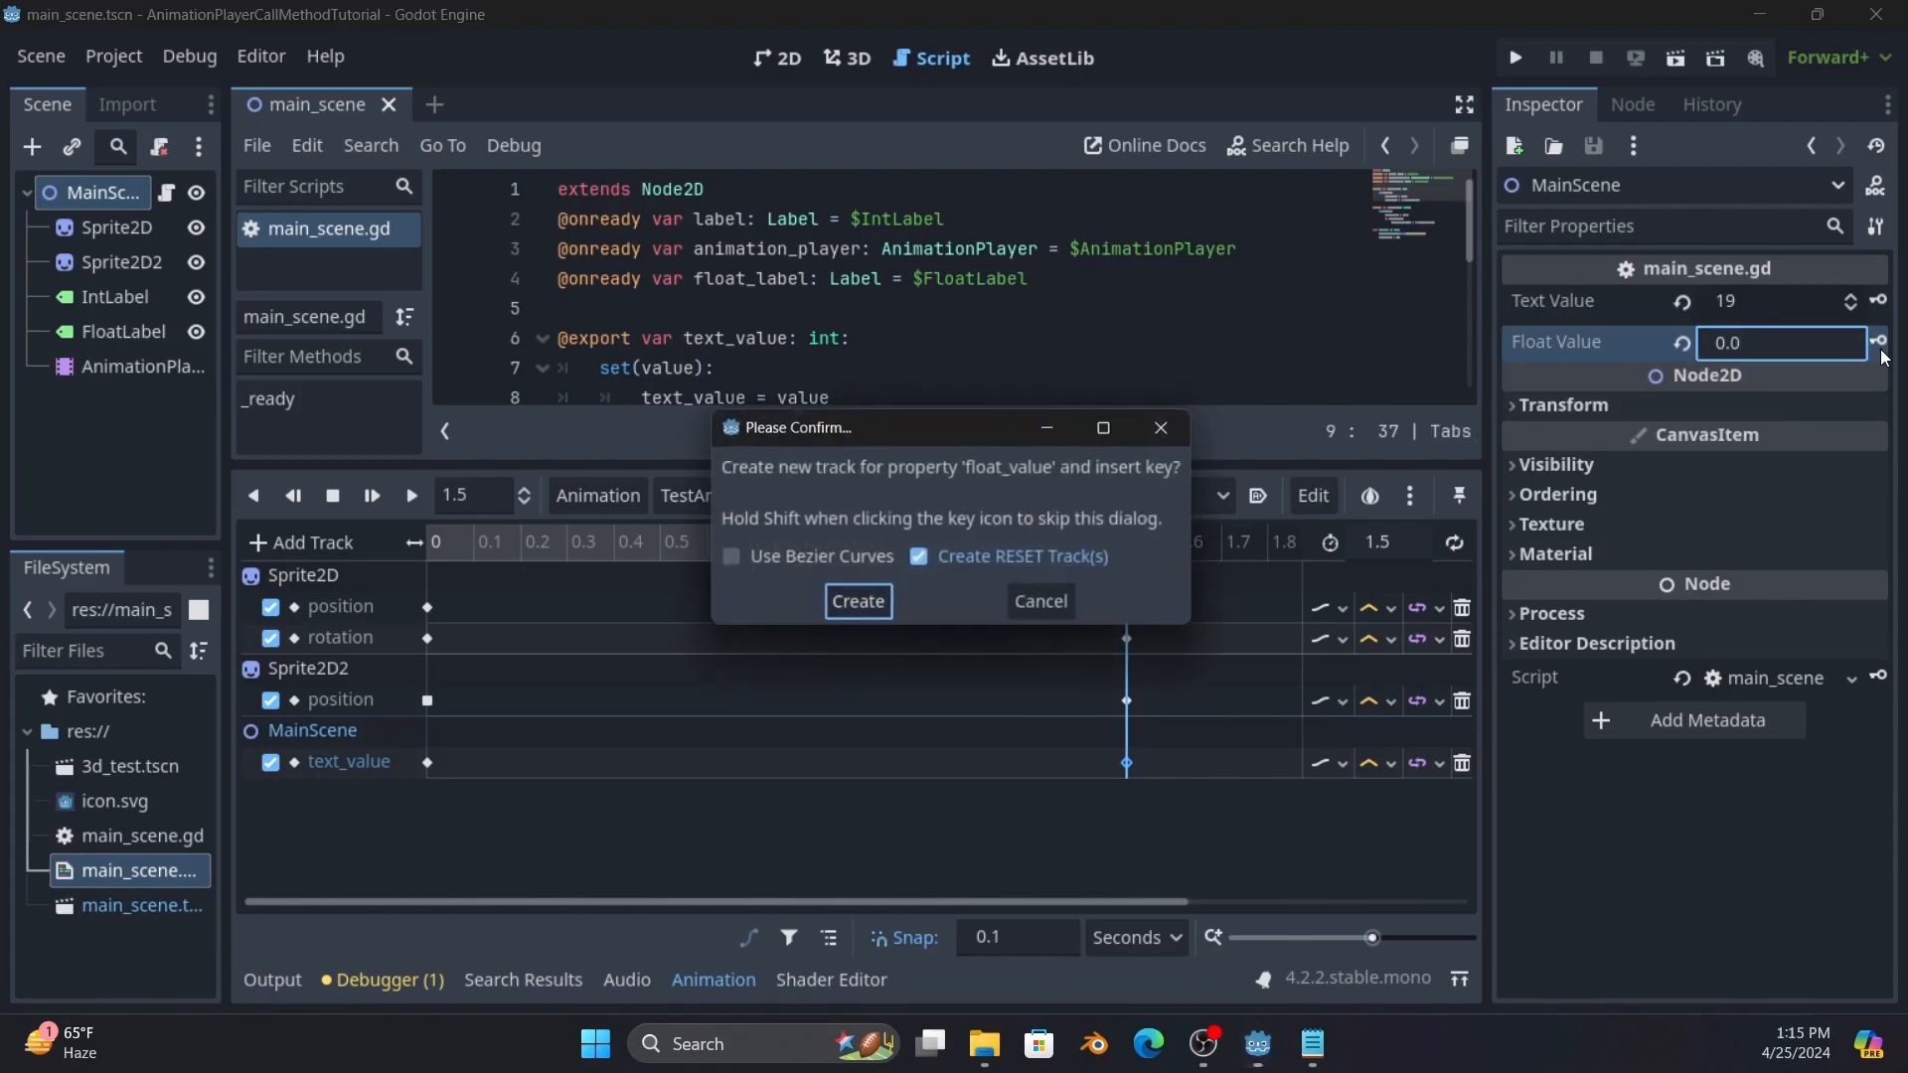
pyautogui.click(851, 596)
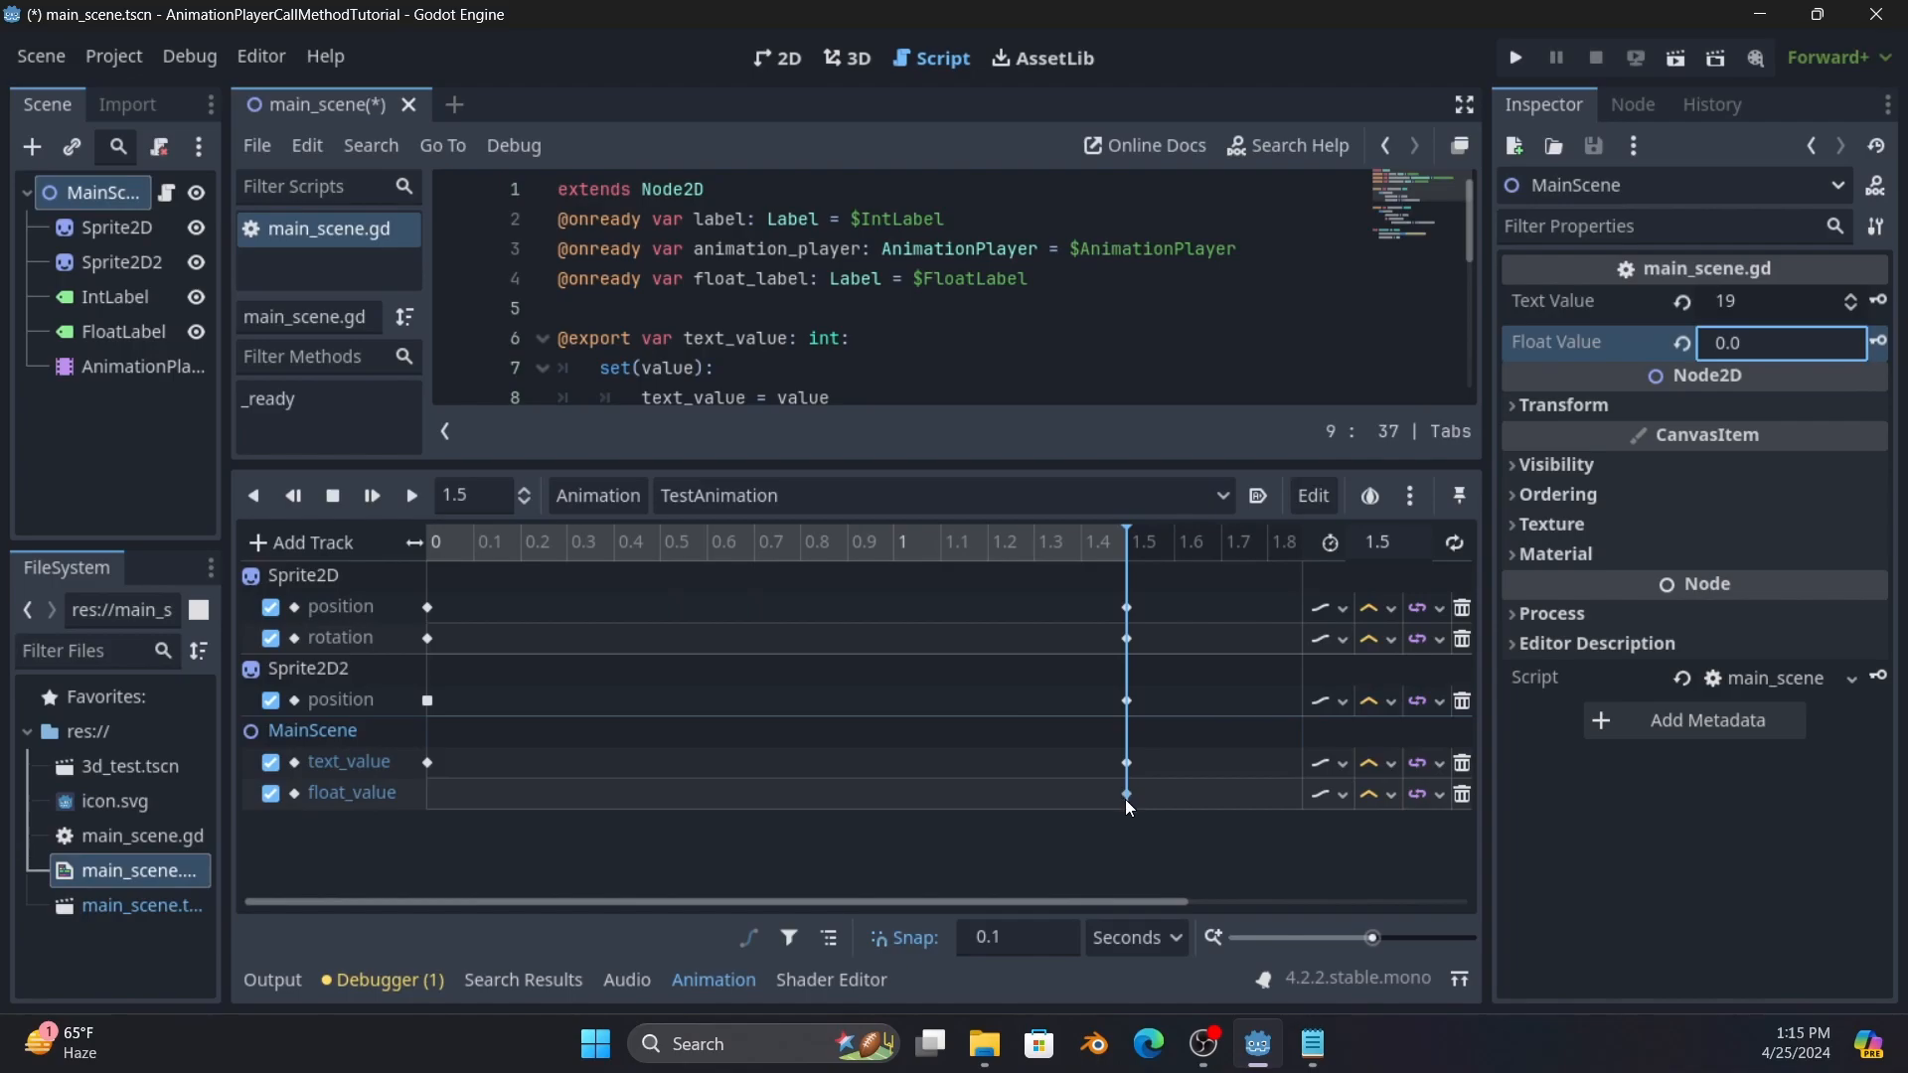
pyautogui.moveTo(1125, 795); pyautogui.dragTo(600, 813)
pyautogui.moveTo(415, 791); pyautogui.dragTo(417, 791)
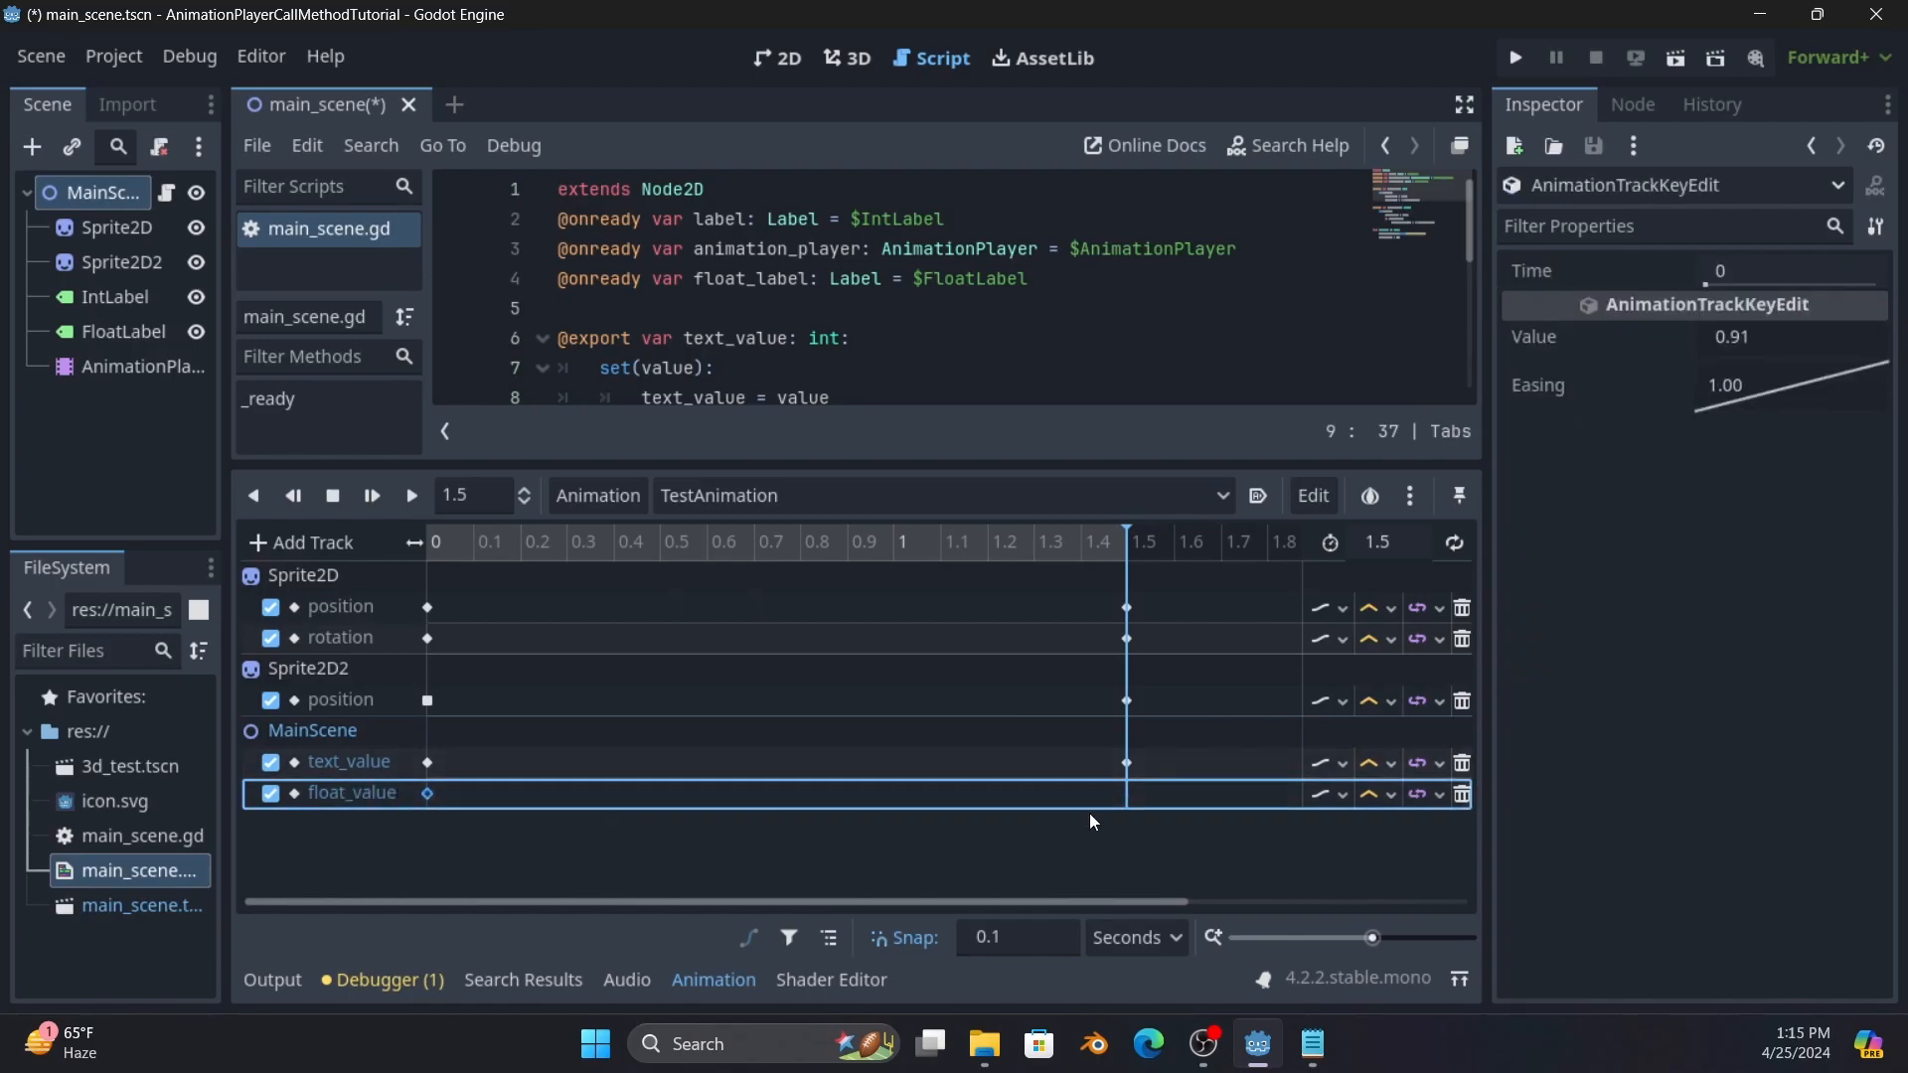
# Insert a float_value key at 1.5 seconds, set its value to 10.01, and run the project.
pyautogui.rightClick(1135, 797)
pyautogui.click(1168, 810)
pyautogui.click(1135, 795)
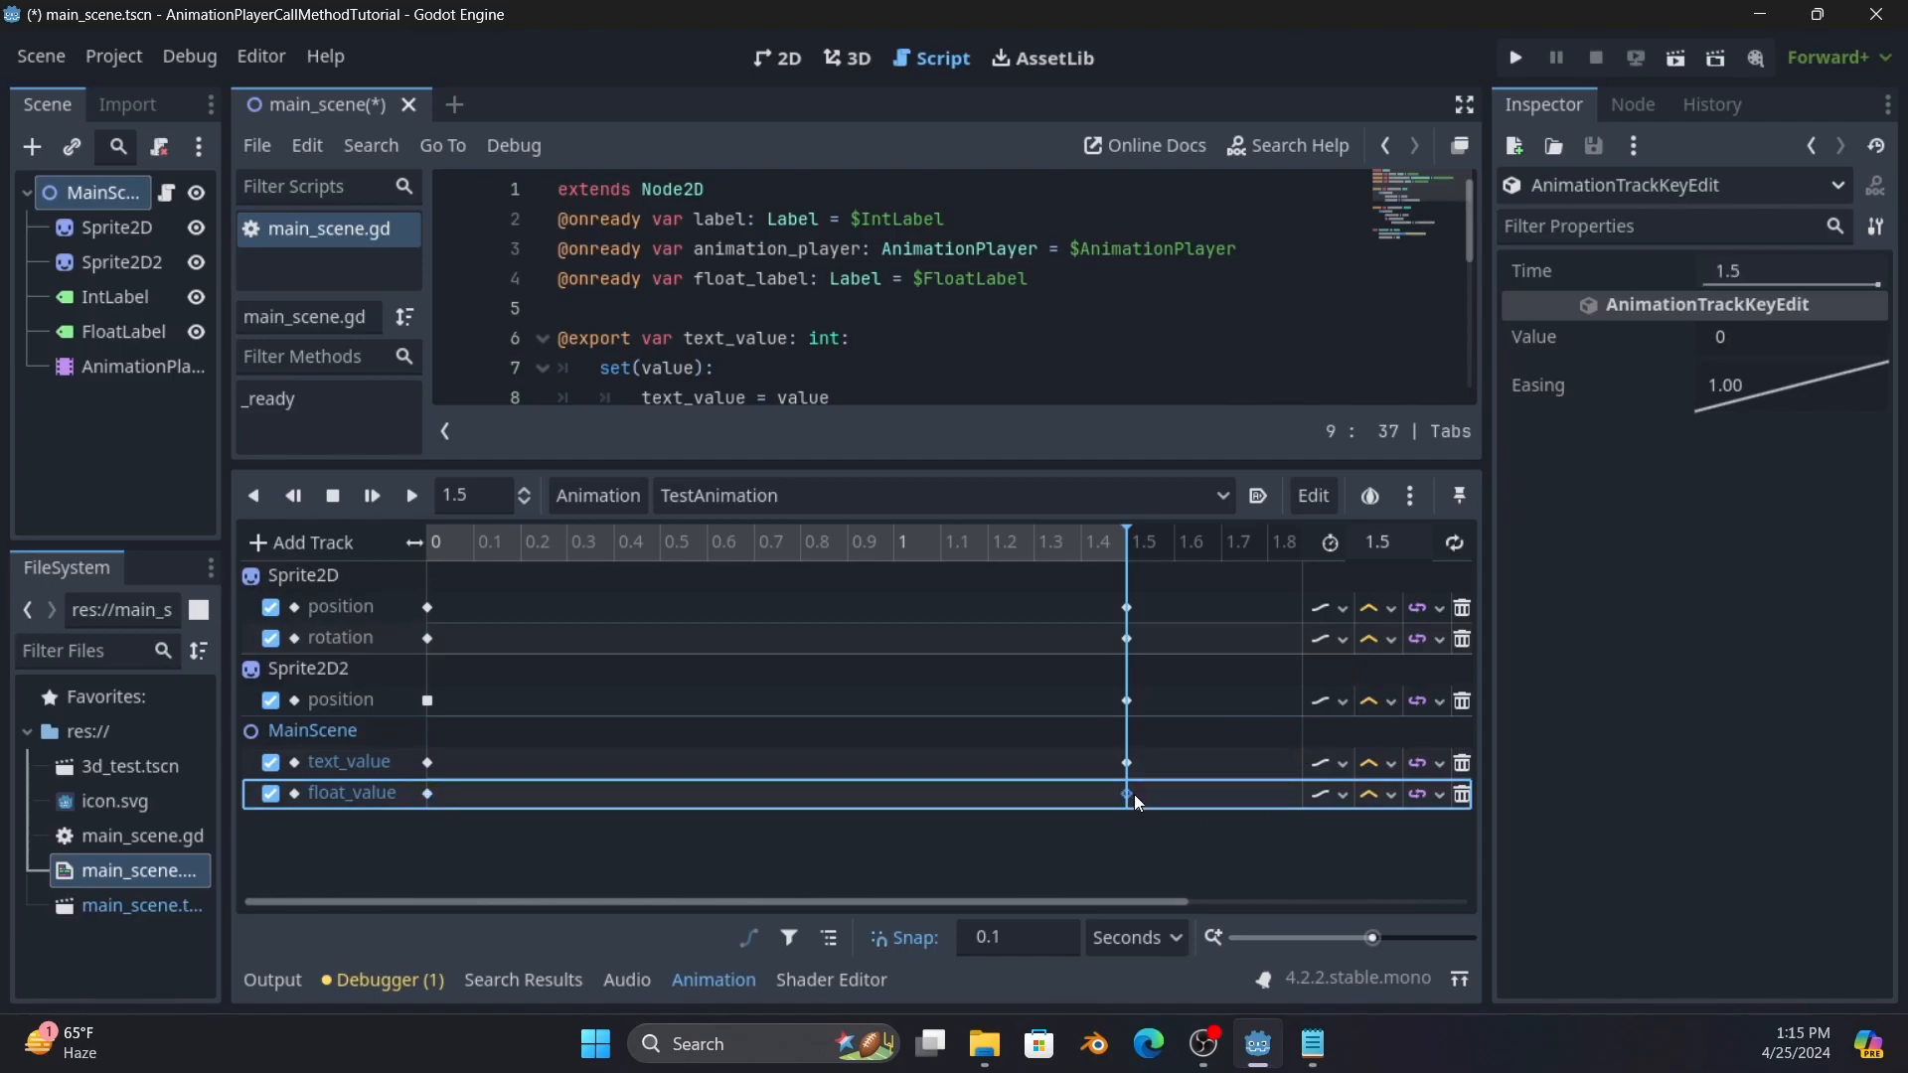
pyautogui.click(1753, 341)
pyautogui.write('10.01')
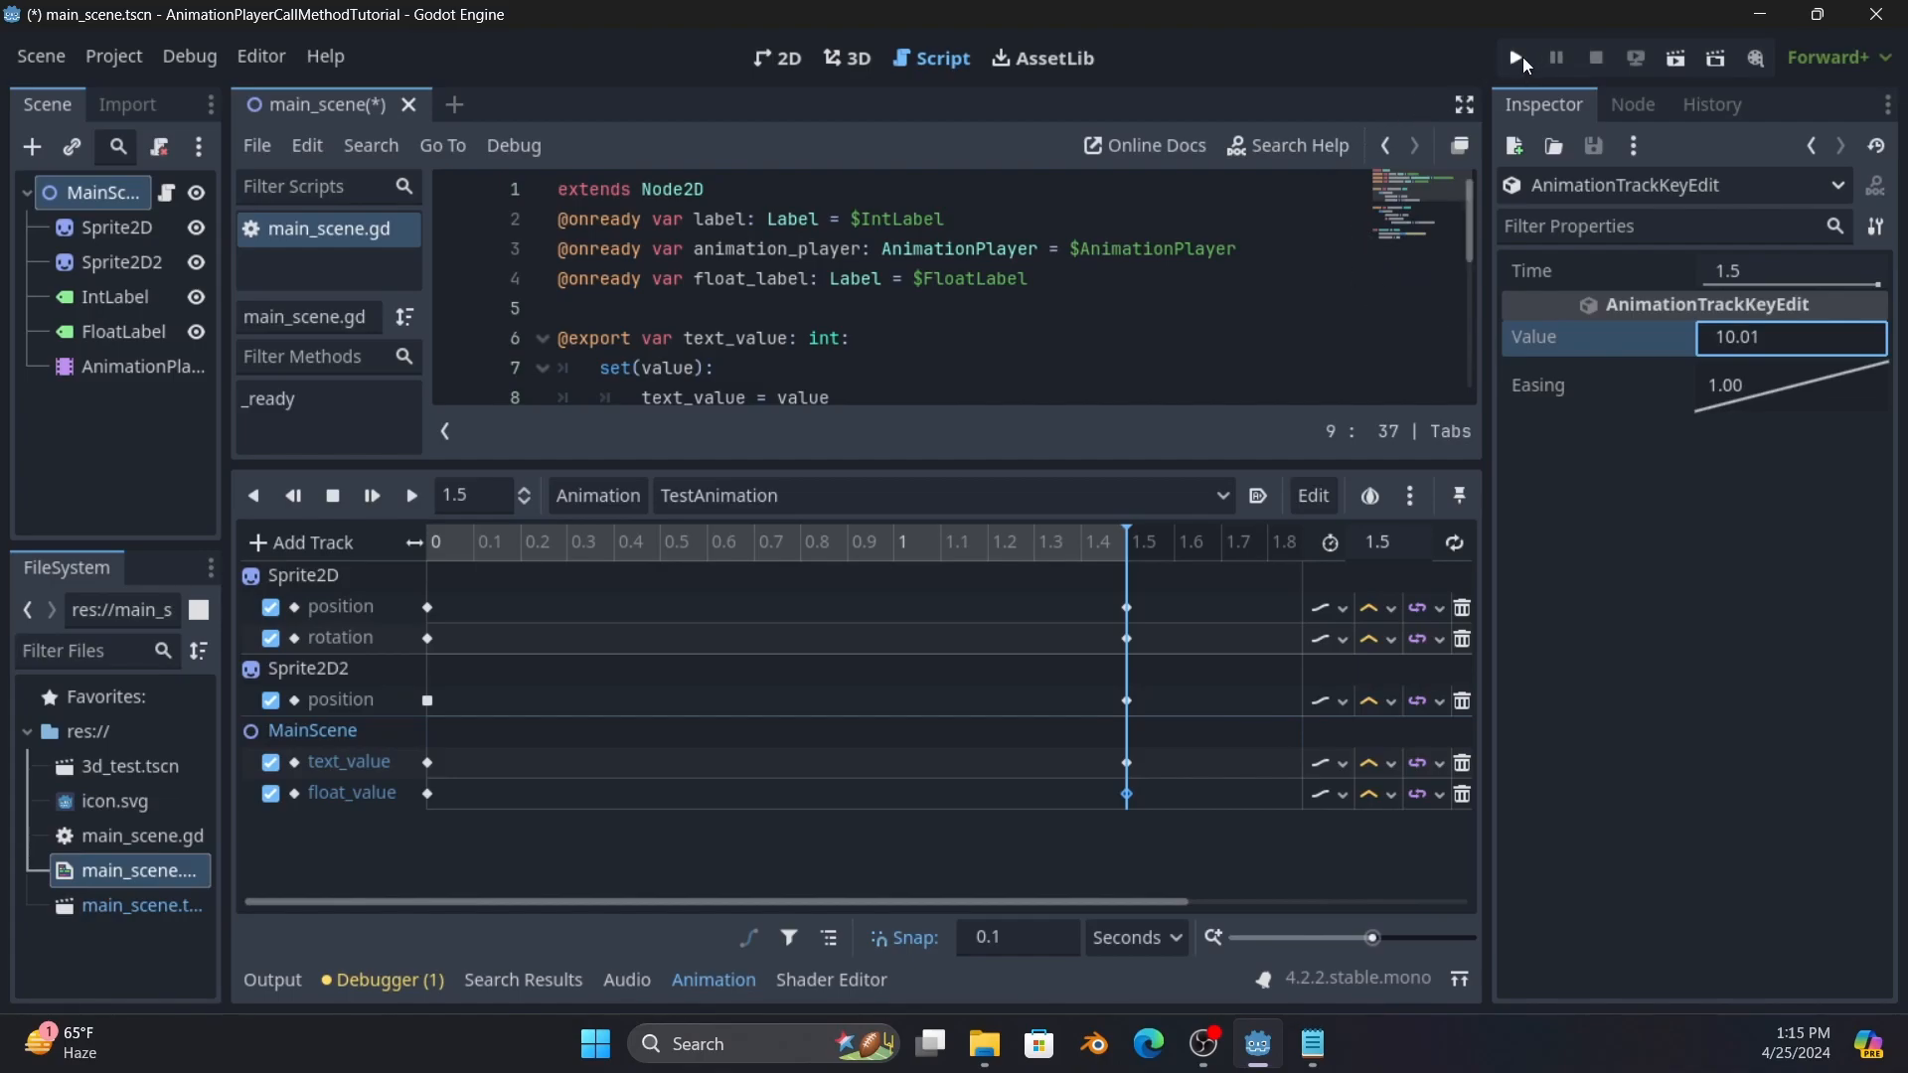
pyautogui.click(1518, 59)
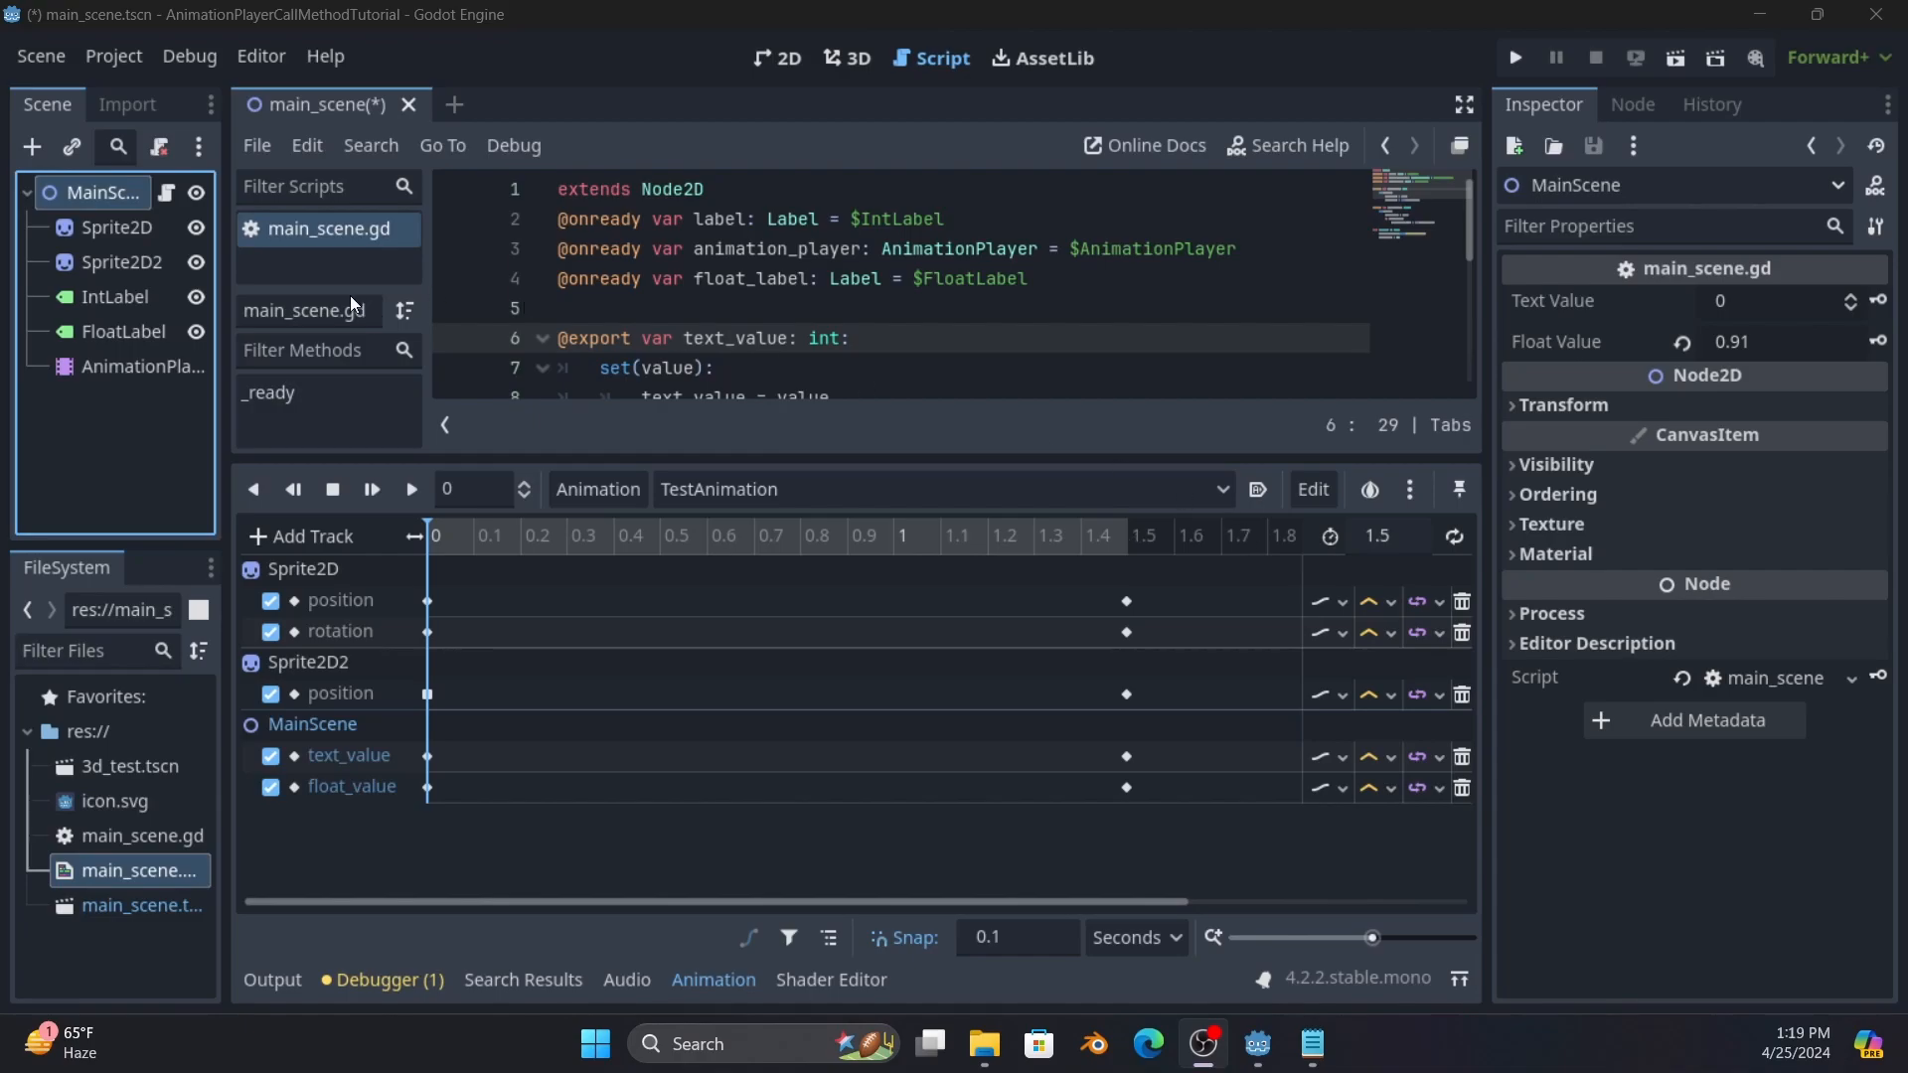
# Create a track for Sprite2D2's Blend Amount shader parameter with a key at 0 seconds and a RESET track.
pyautogui.click(145, 265)
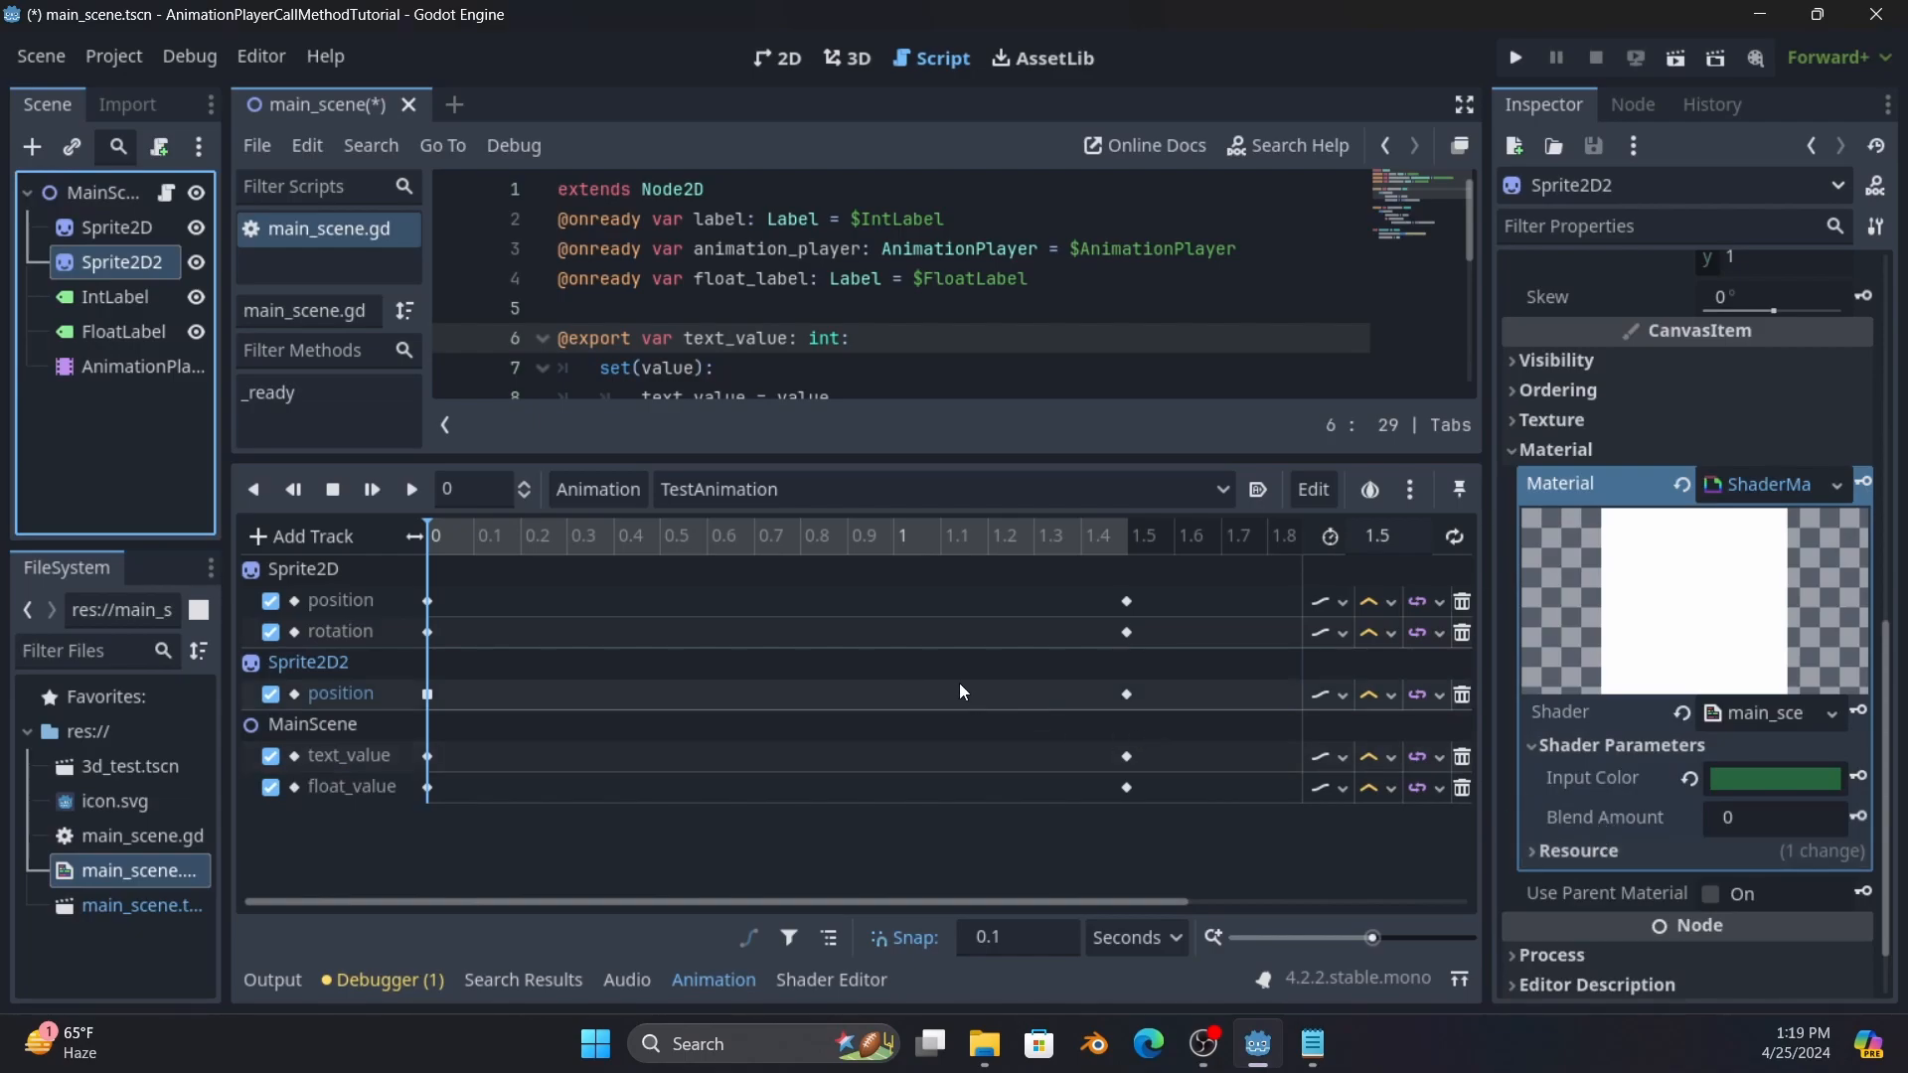
pyautogui.click(162, 373)
pyautogui.click(139, 267)
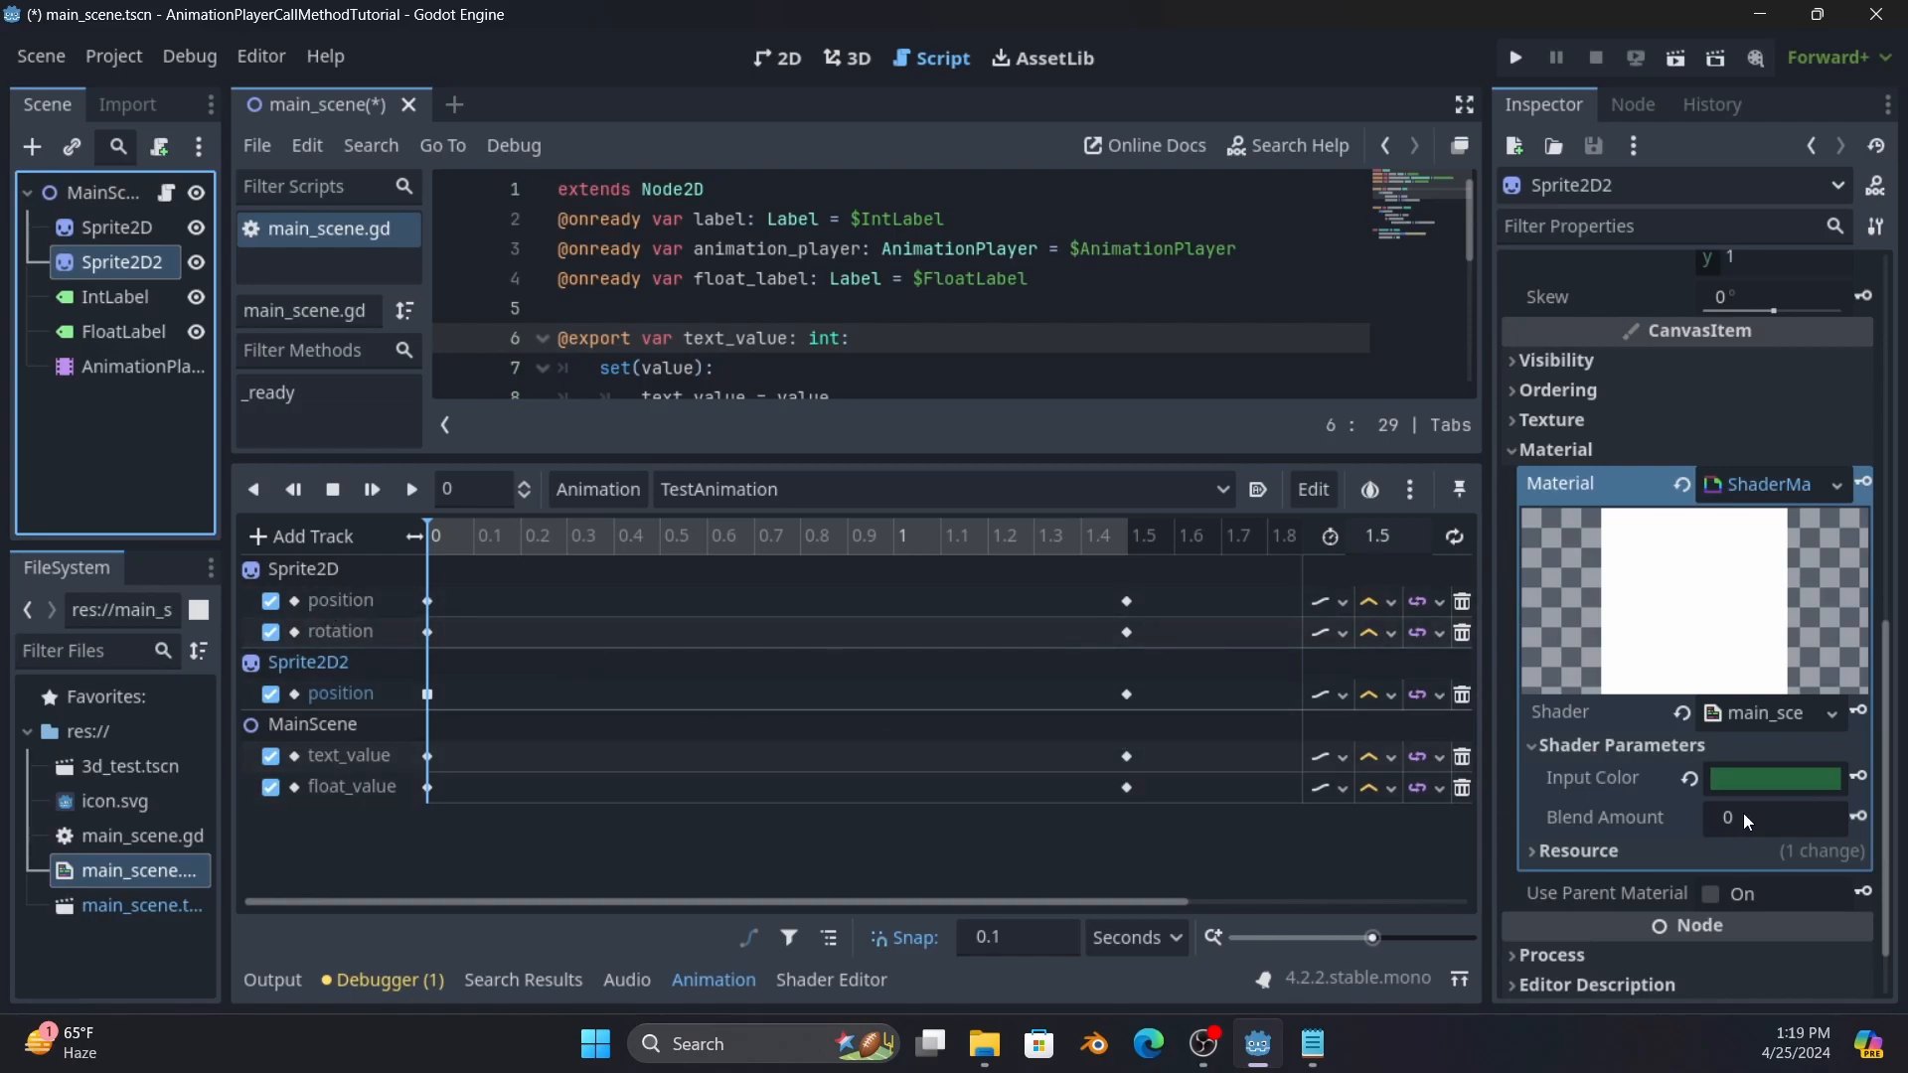
pyautogui.click(1856, 817)
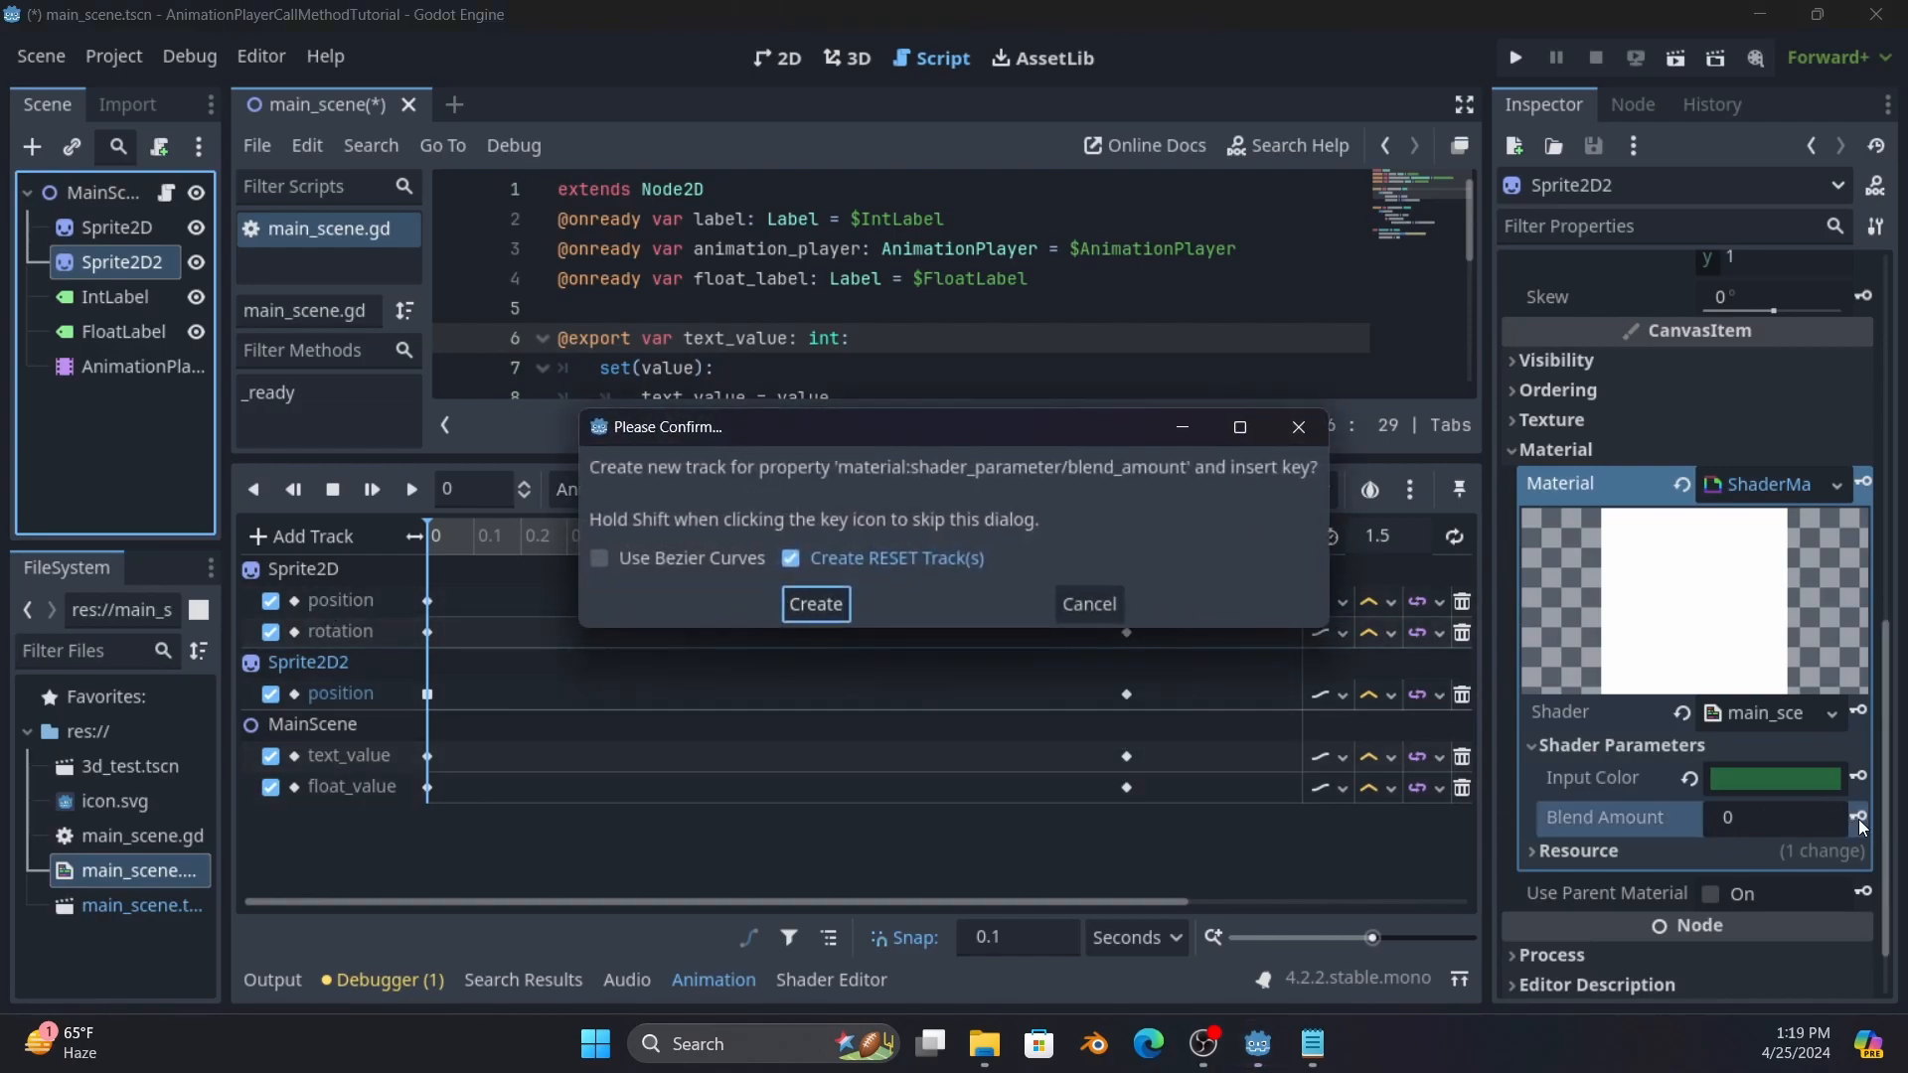
pyautogui.click(843, 608)
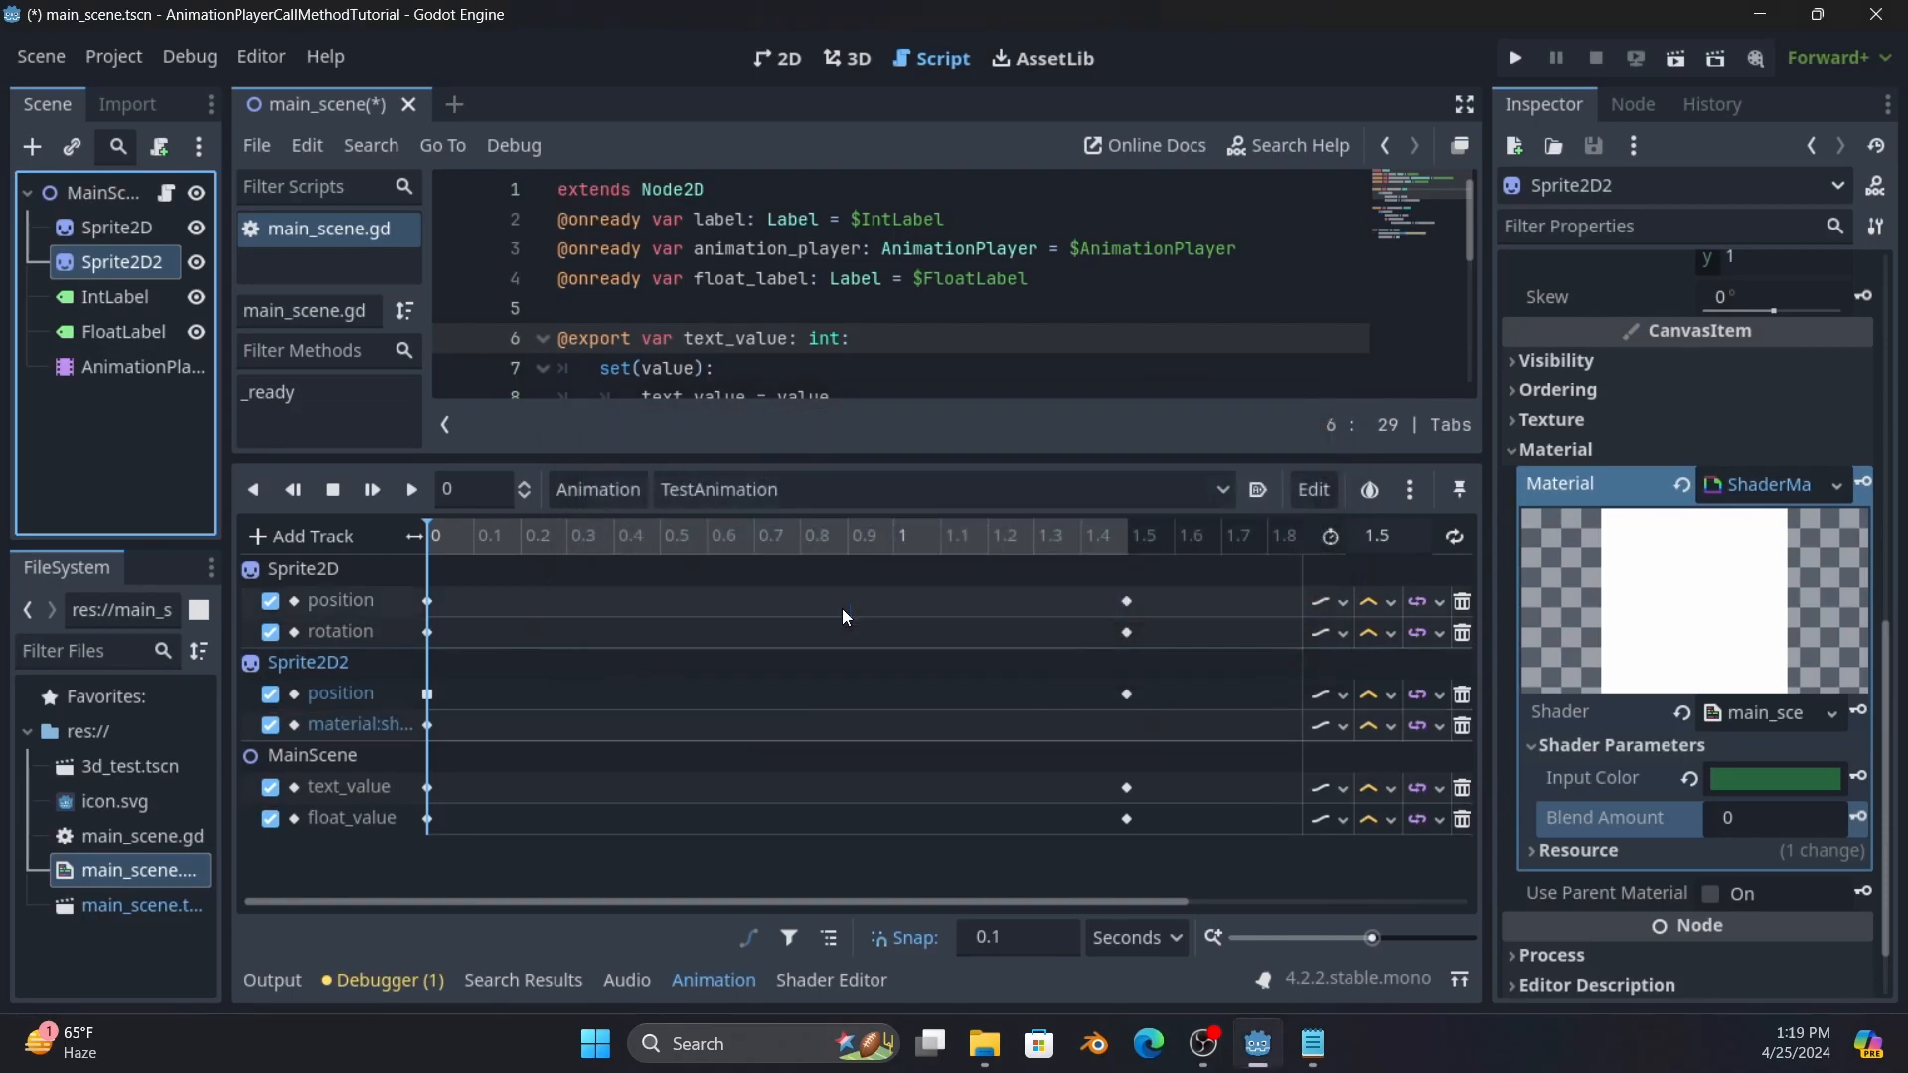
pyautogui.click(435, 724)
# Insert a blend_amount key with value 1 at 1.5 seconds and play the animation in the 2D view.
pyautogui.click(1127, 534)
pyautogui.rightClick(1129, 727)
pyautogui.click(1141, 743)
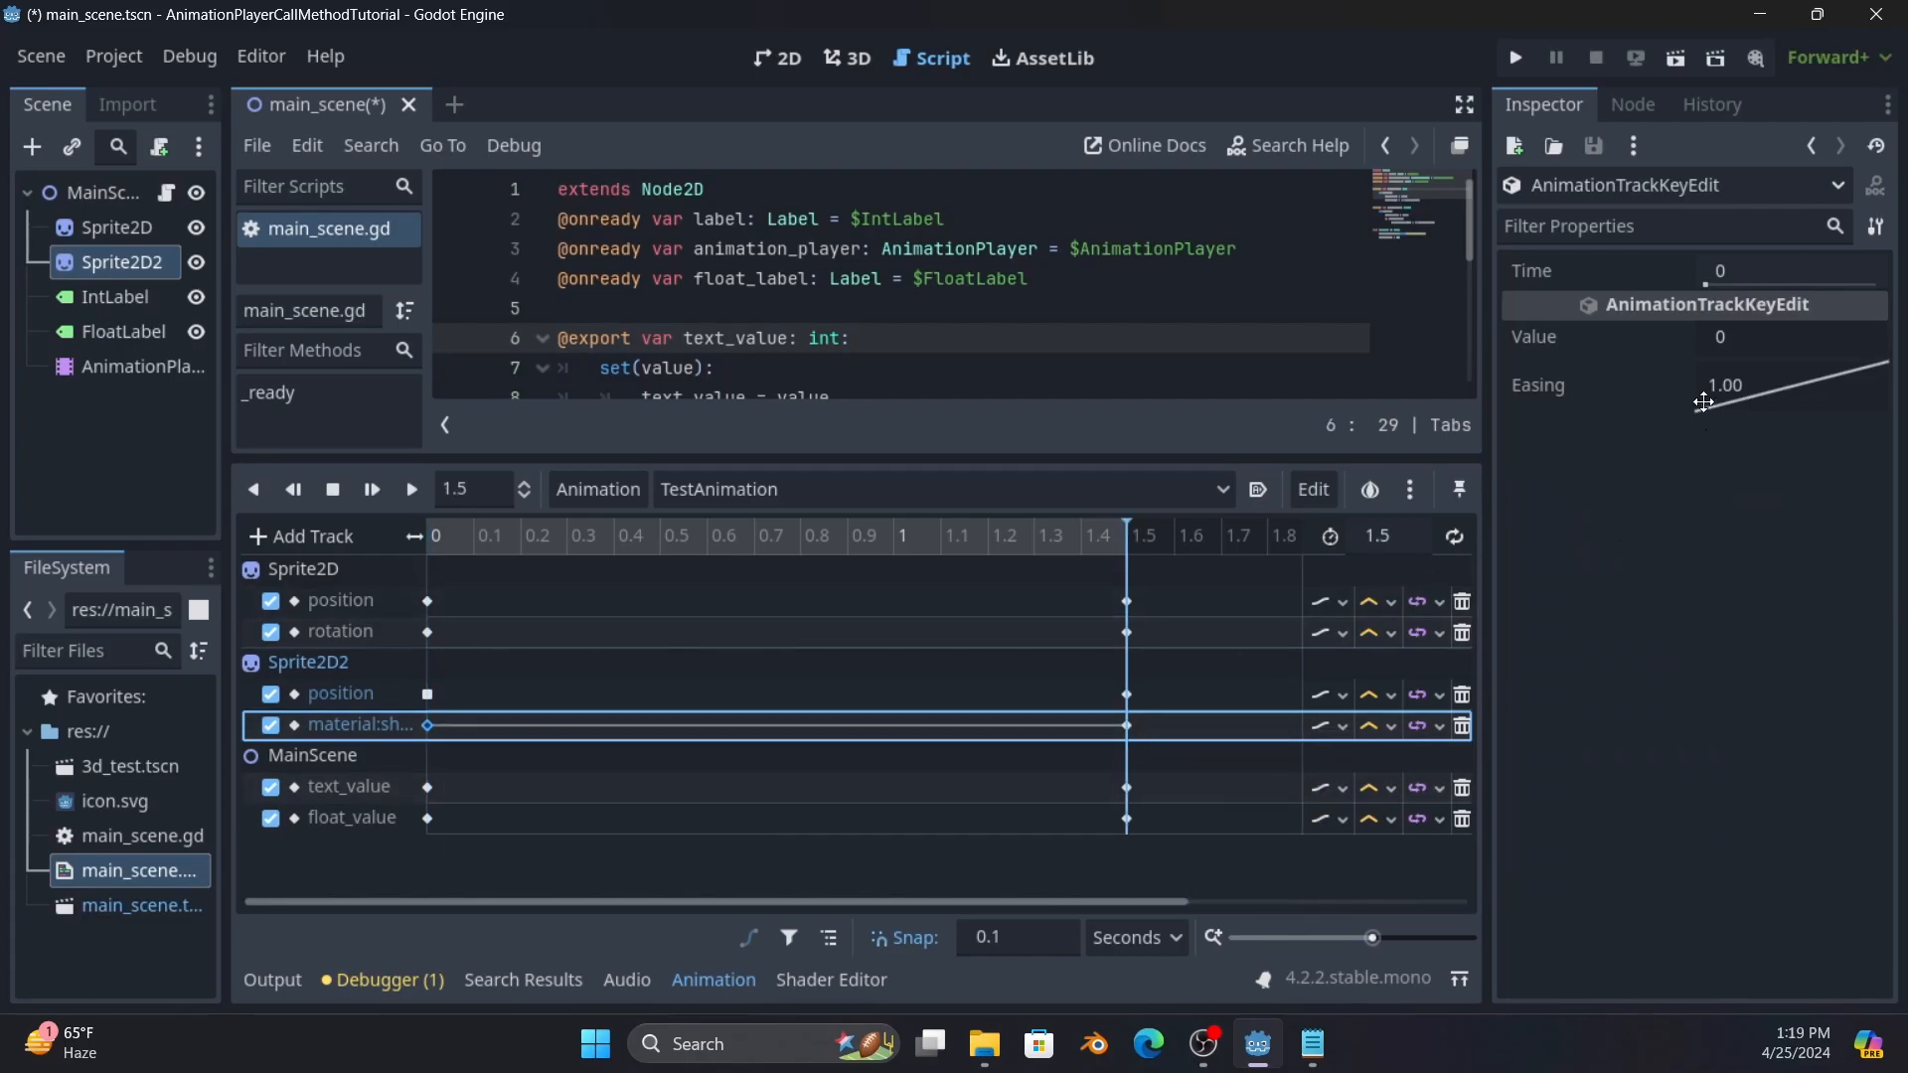
pyautogui.click(1129, 724)
pyautogui.click(1749, 337)
pyautogui.write('1')
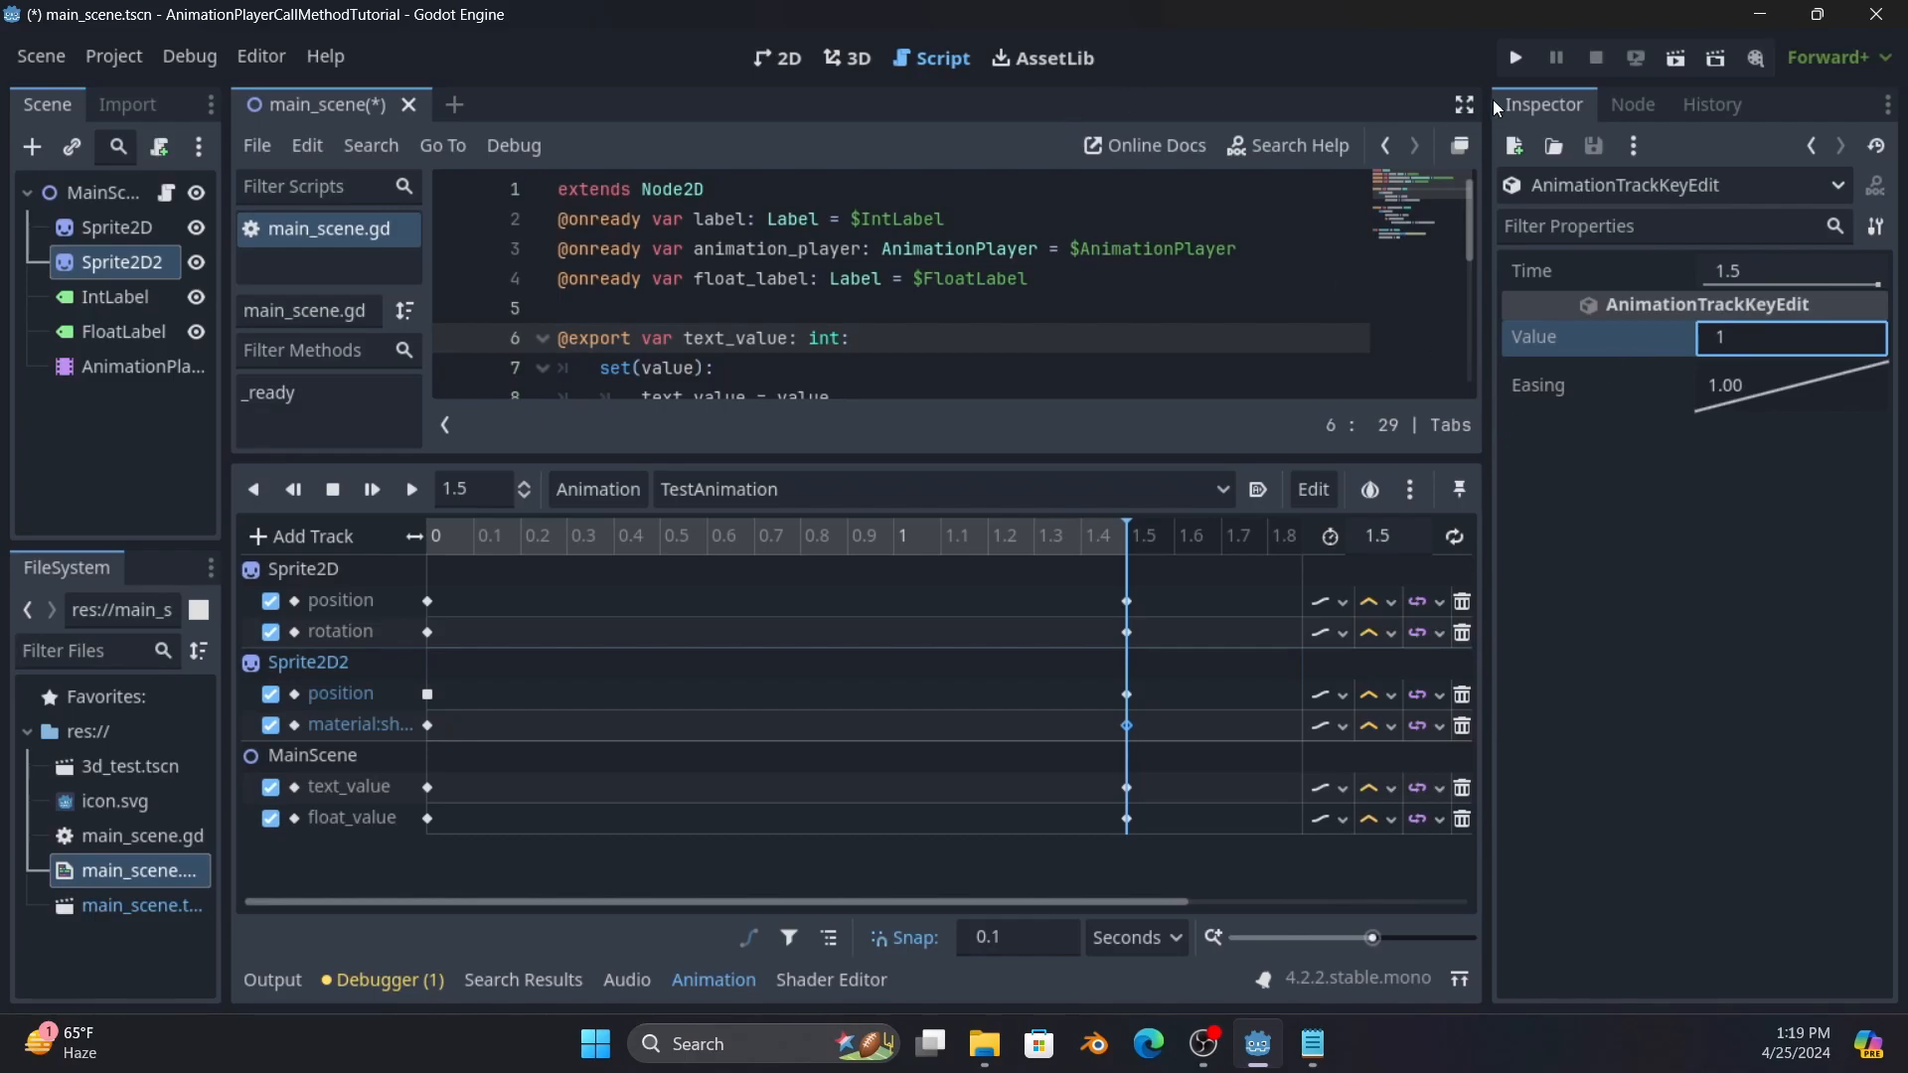
pyautogui.click(780, 59)
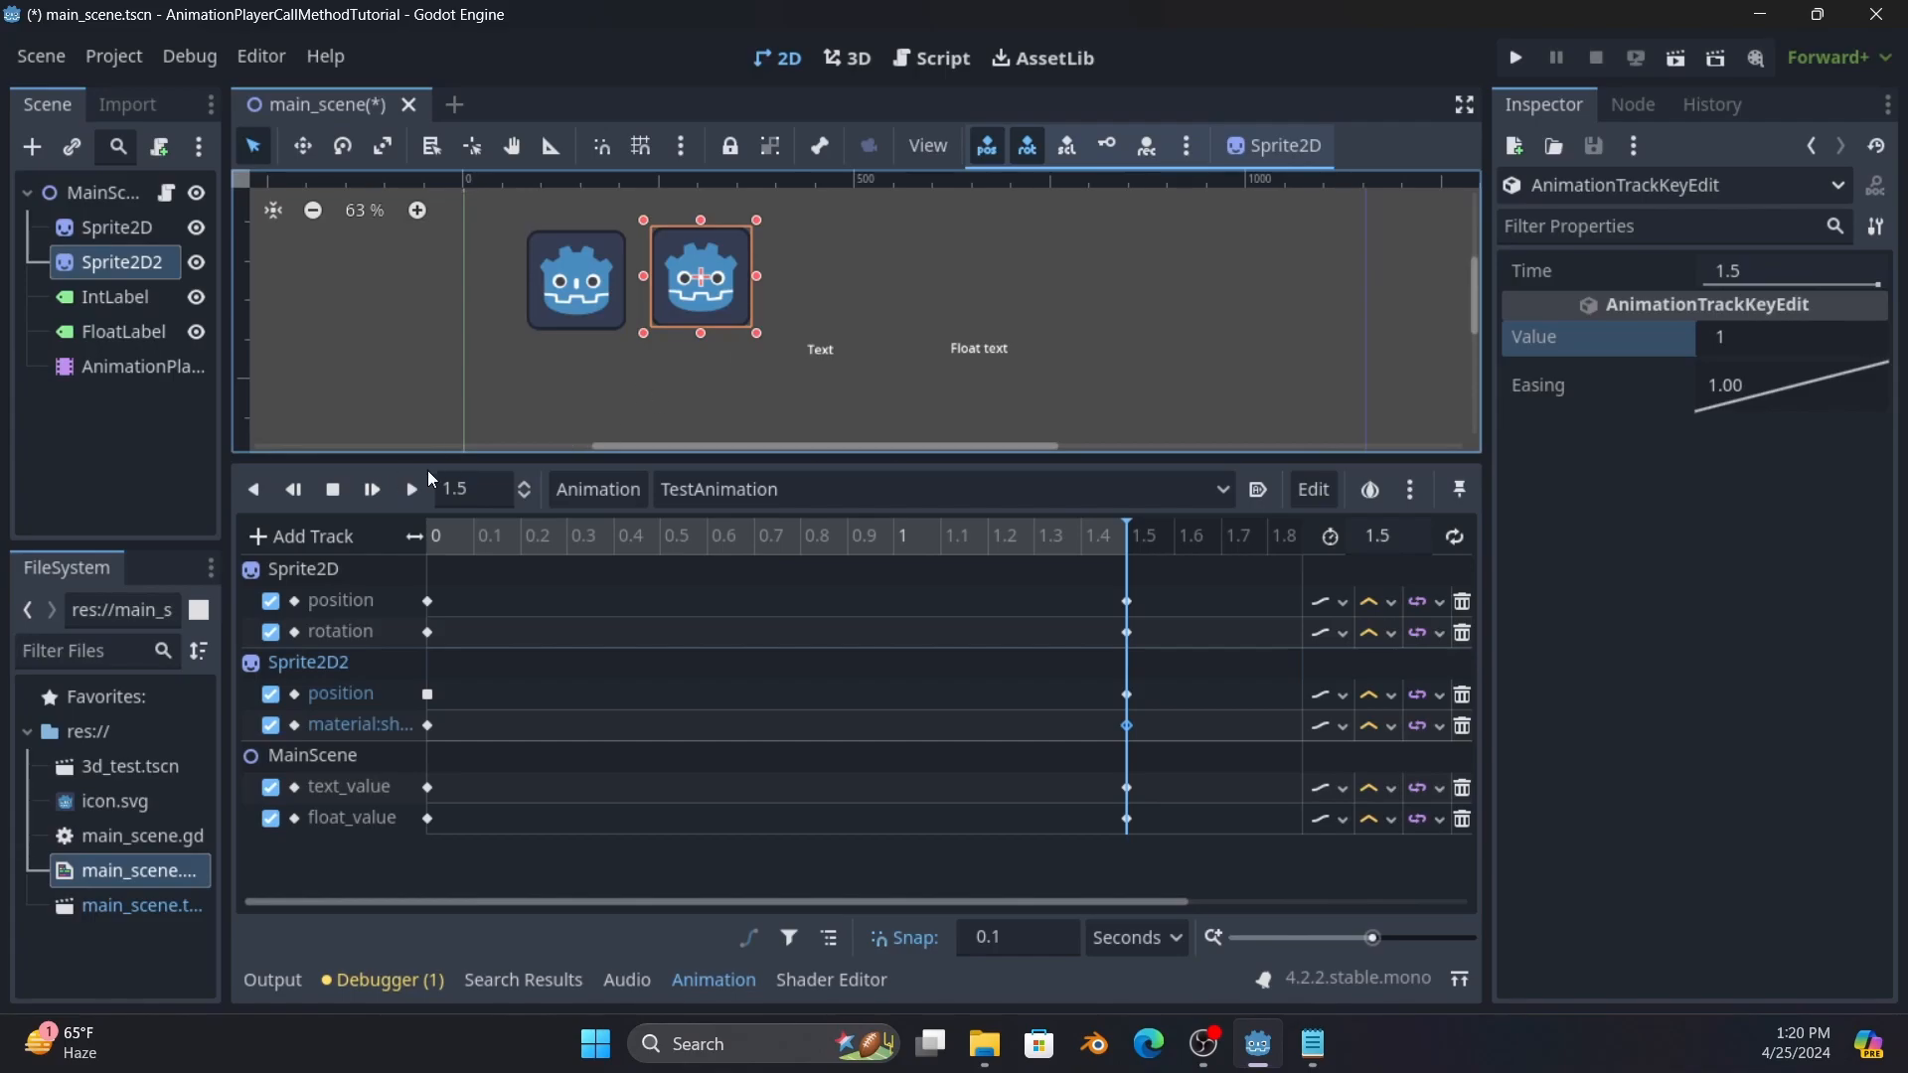
pyautogui.click(382, 489)
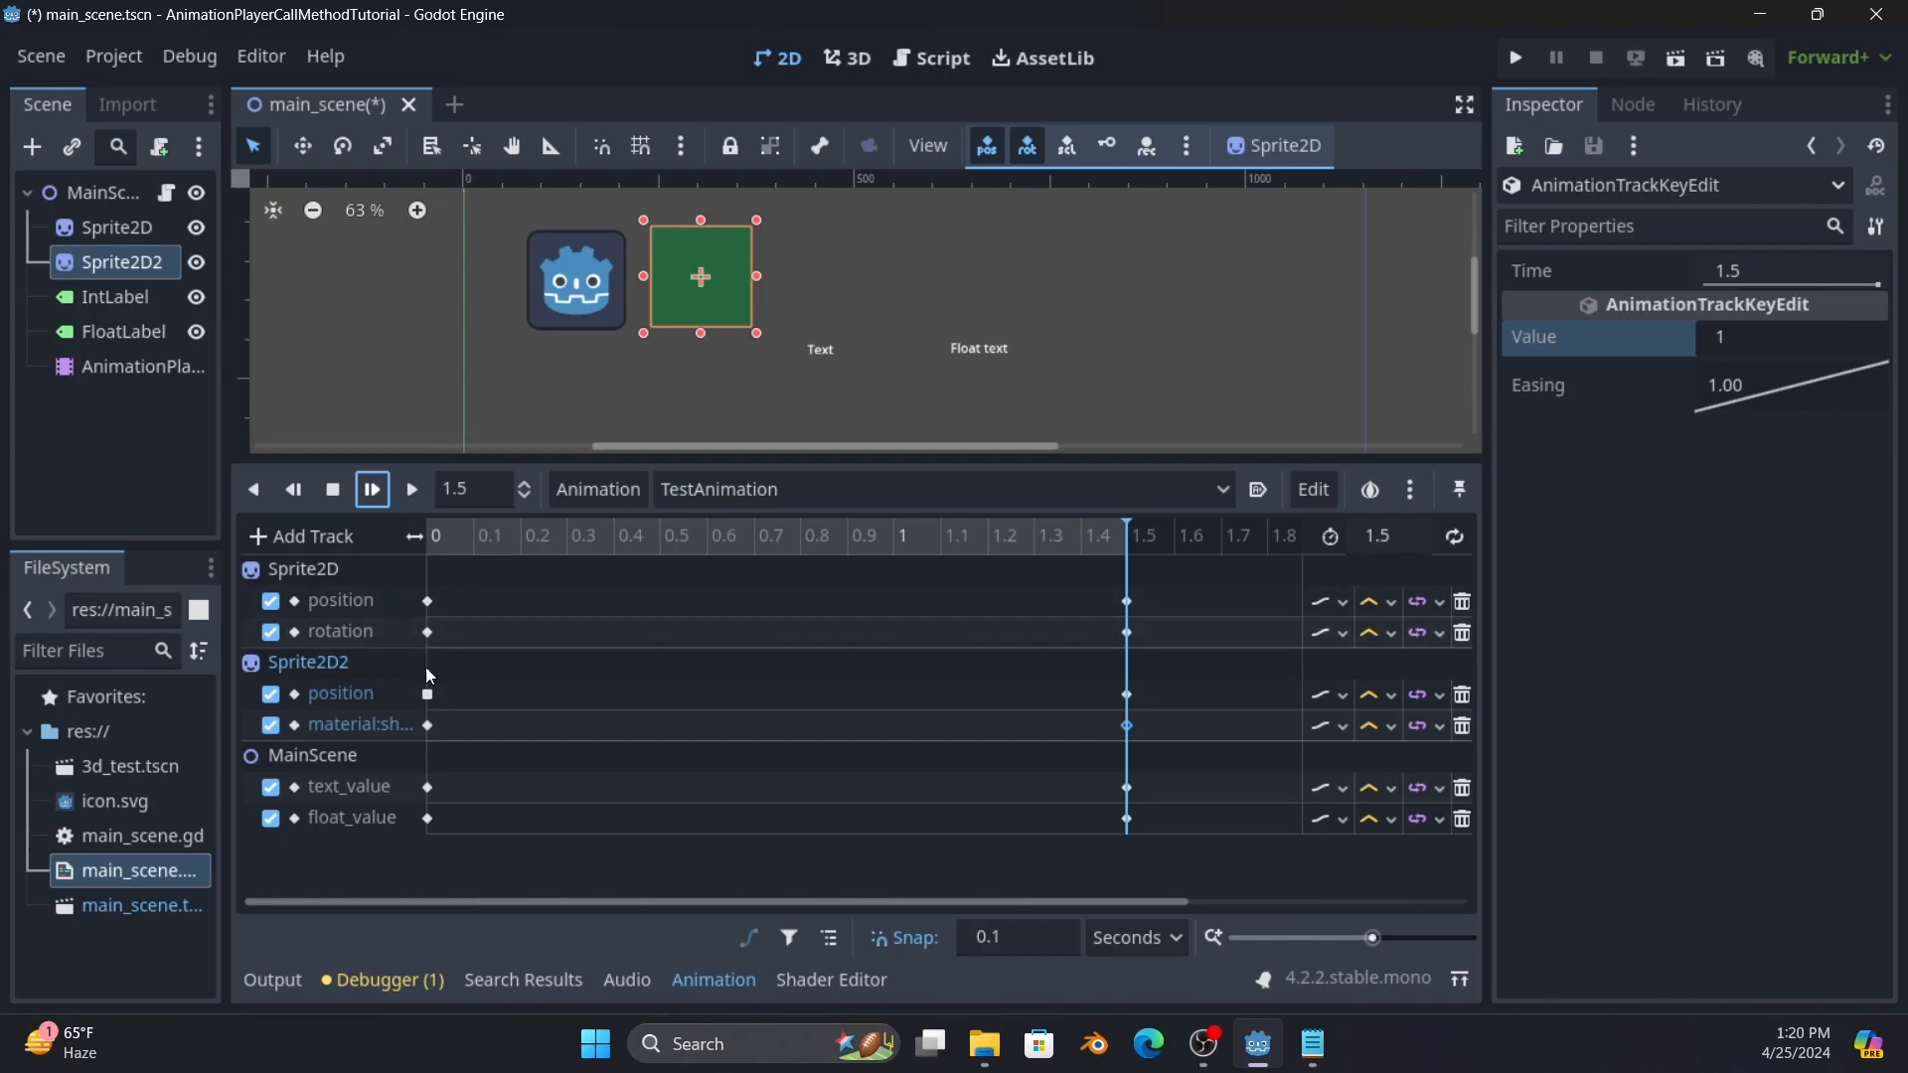
# Create a track for Sprite2D2's Input Color shader parameter with a RESET track, and move its key to 0 seconds.
pyautogui.click(152, 264)
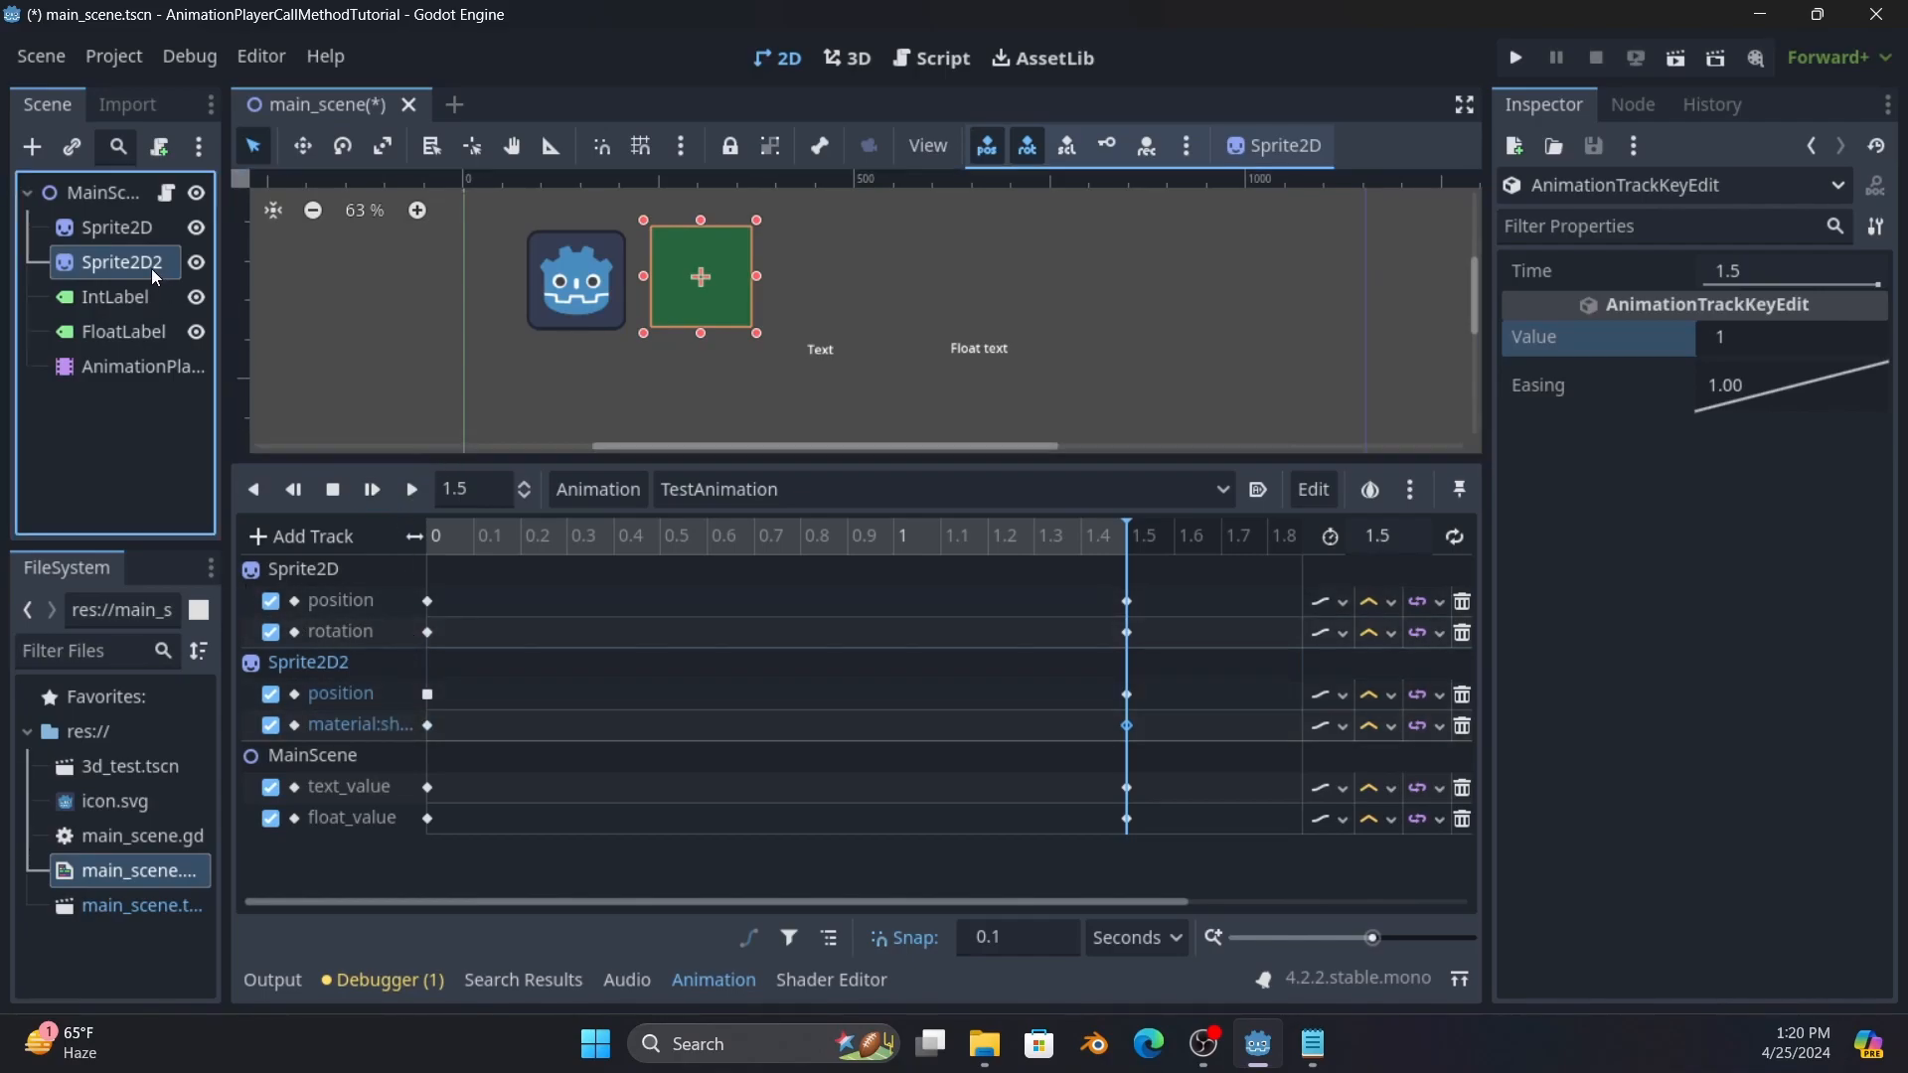
pyautogui.click(1775, 779)
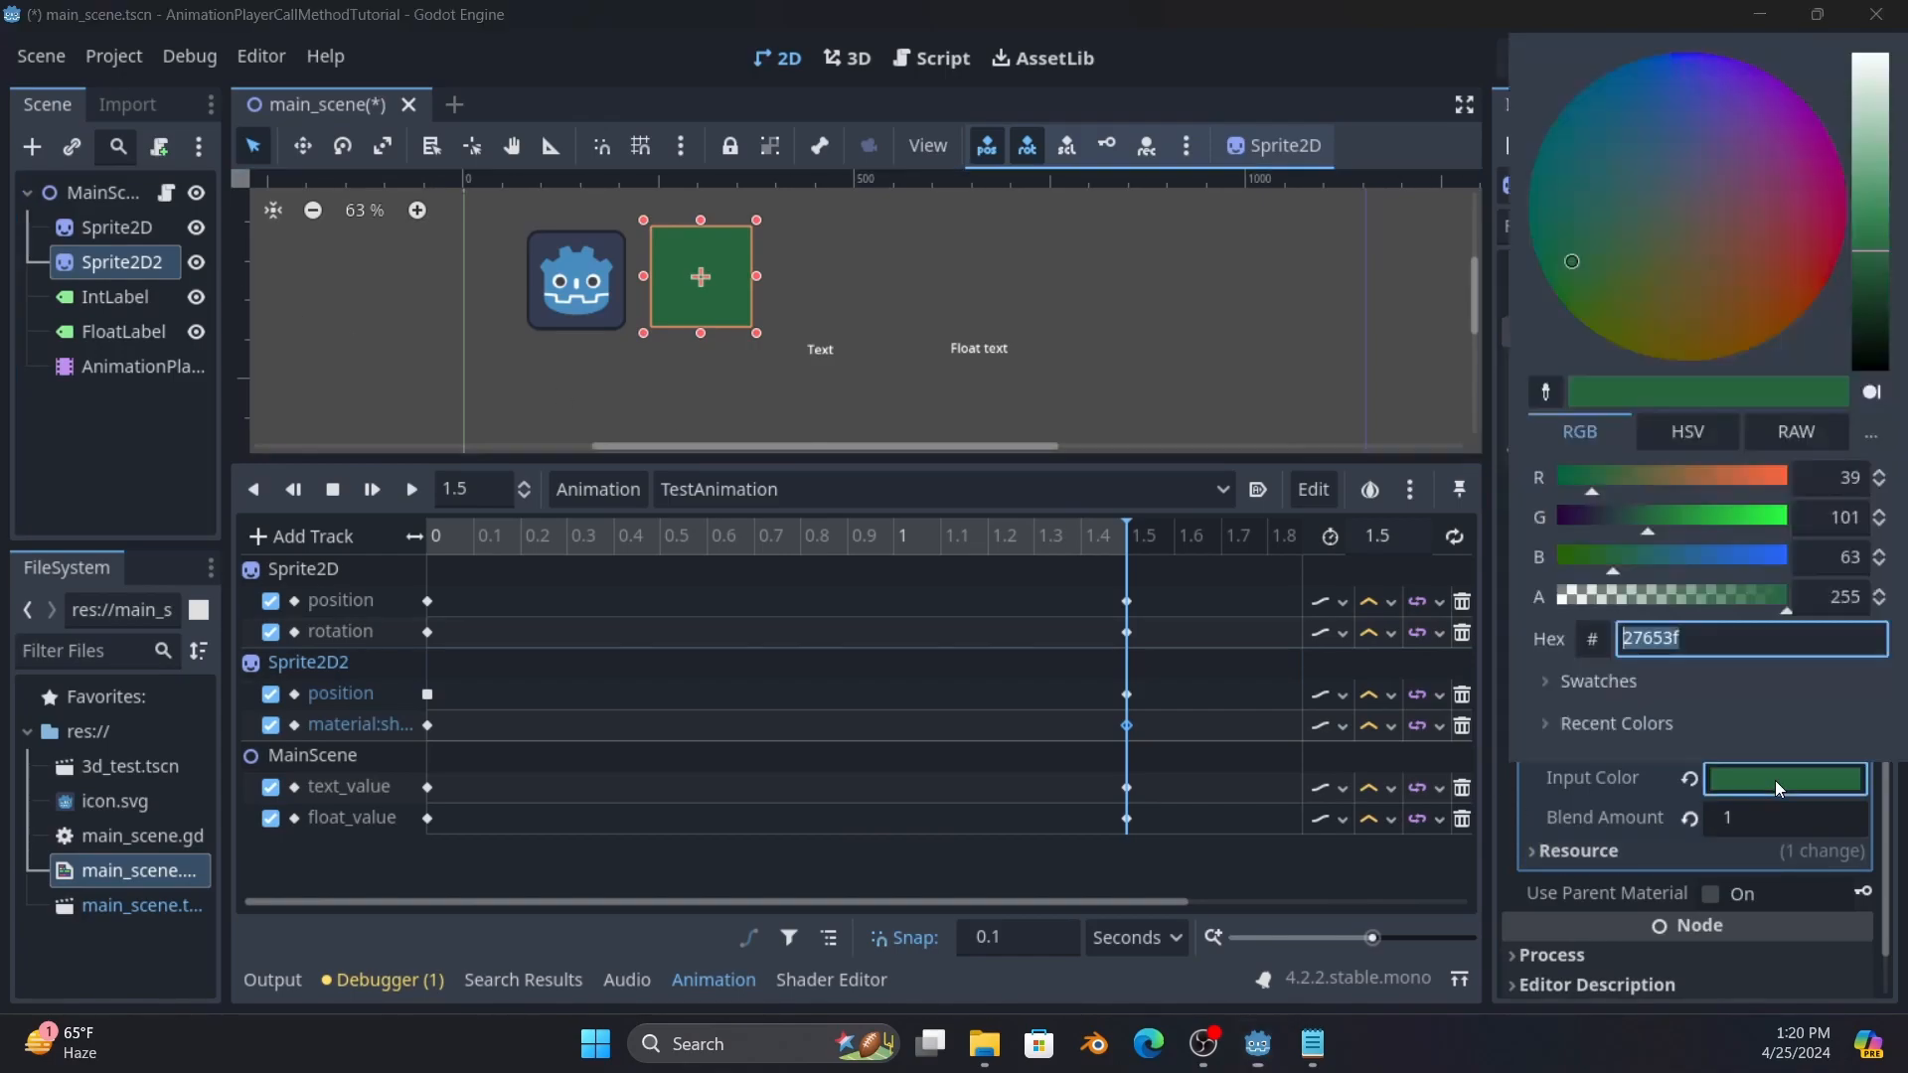
pyautogui.click(129, 259)
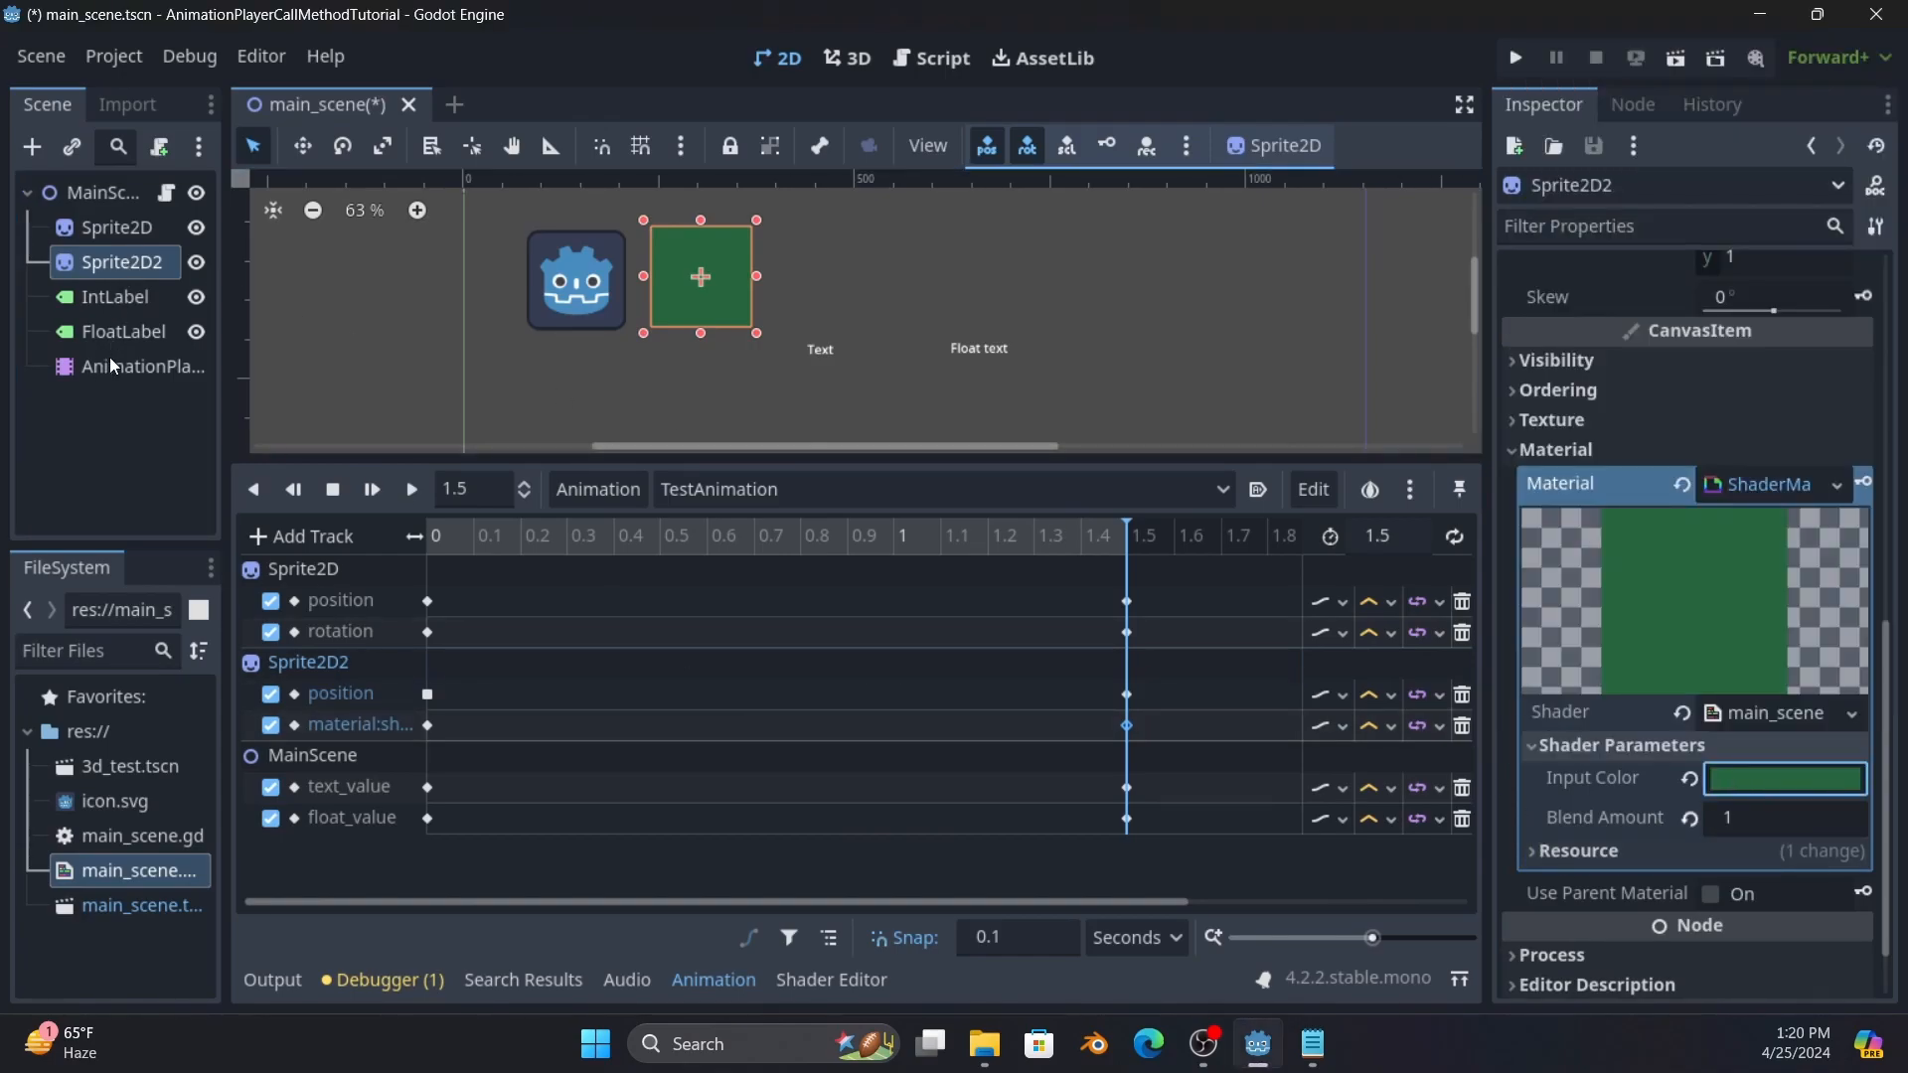
pyautogui.click(111, 366)
pyautogui.click(121, 264)
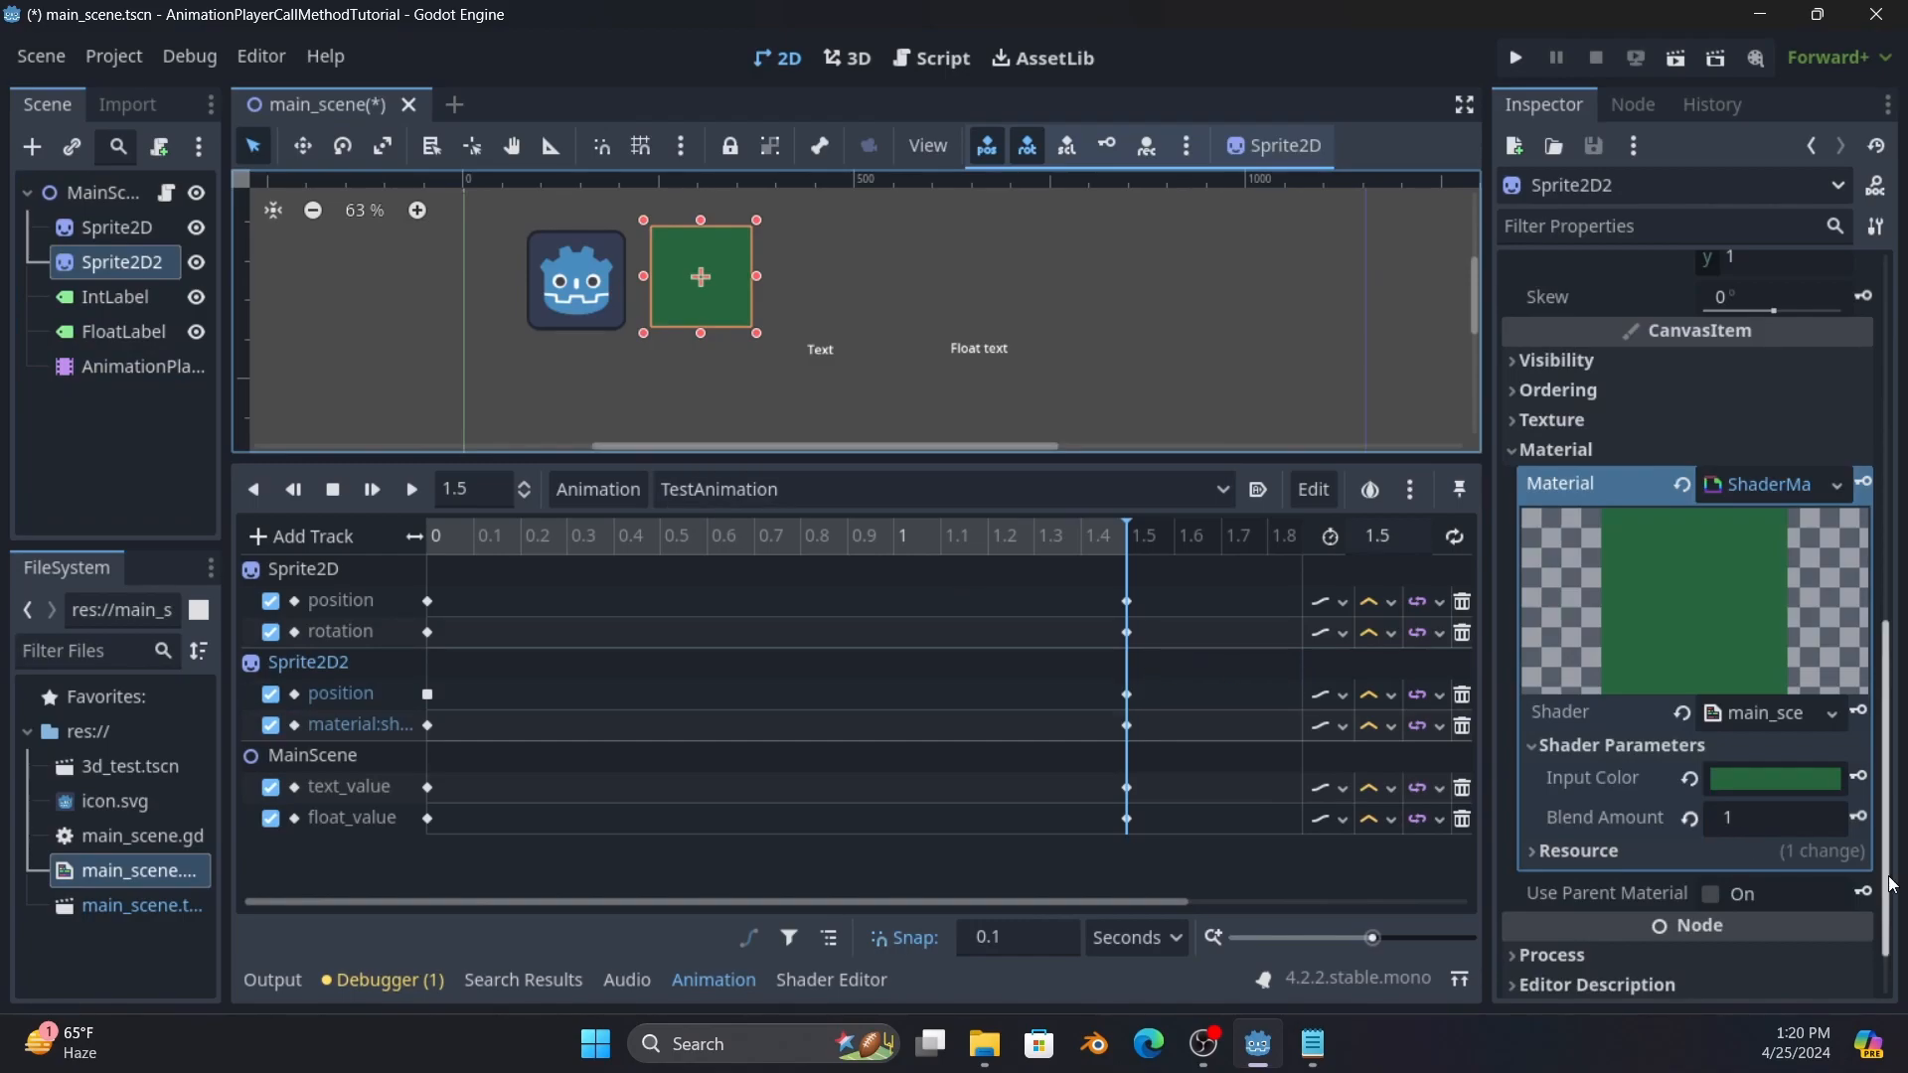
pyautogui.click(1859, 787)
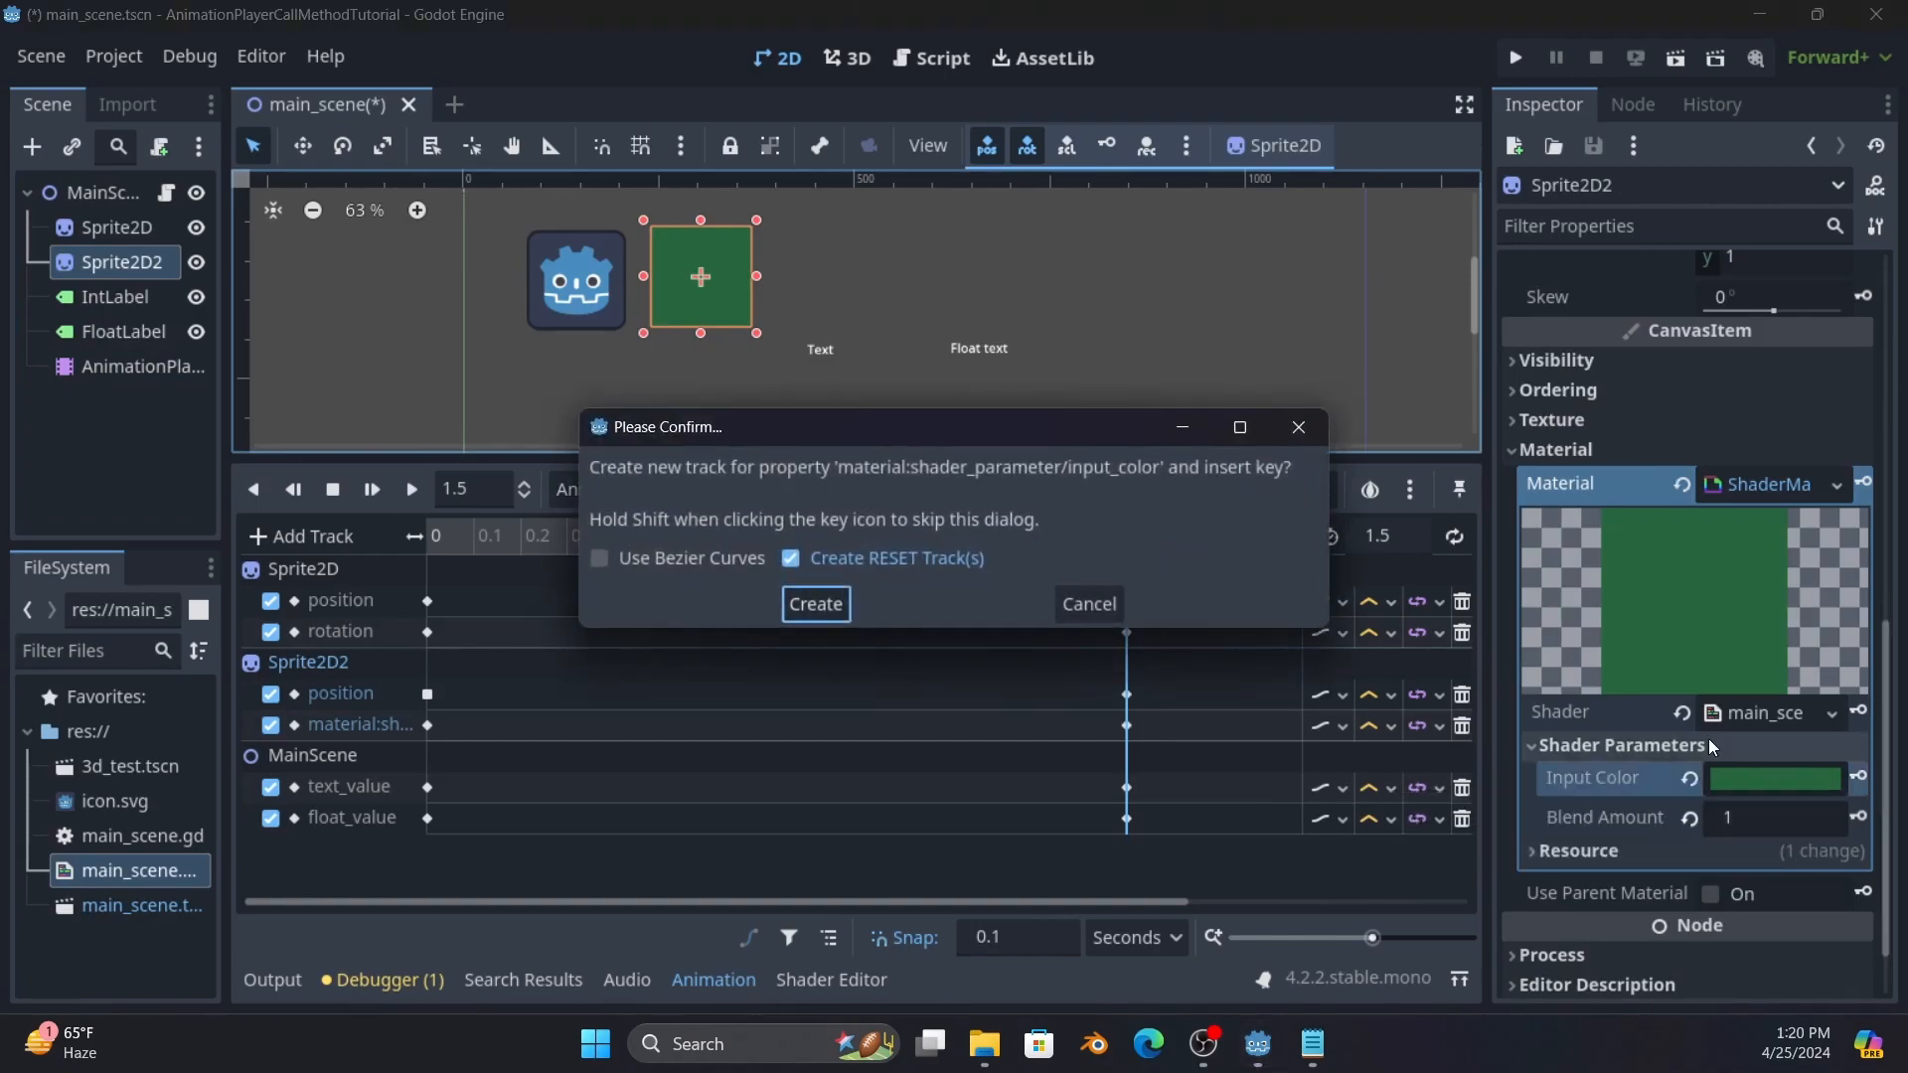
pyautogui.click(823, 606)
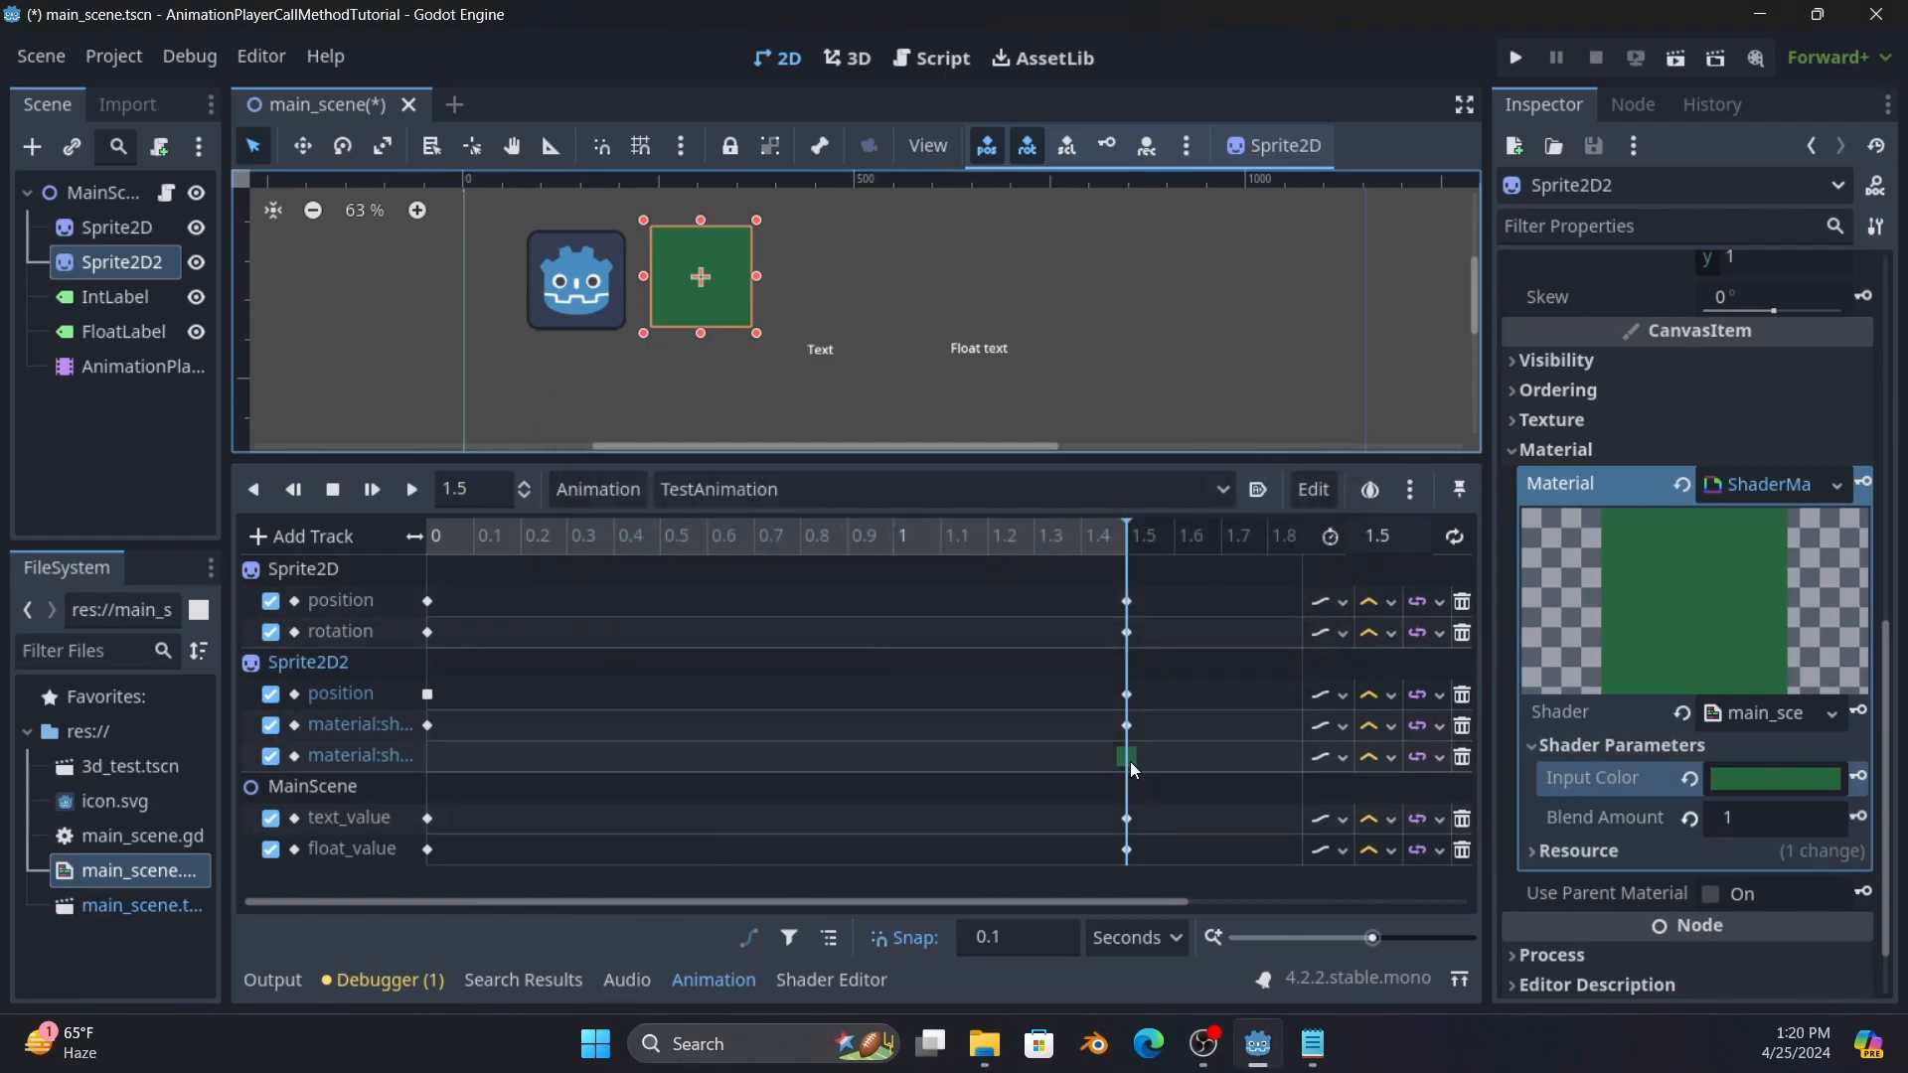
pyautogui.moveTo(1130, 762); pyautogui.dragTo(610, 740)
pyautogui.moveTo(429, 734); pyautogui.dragTo(425, 733)
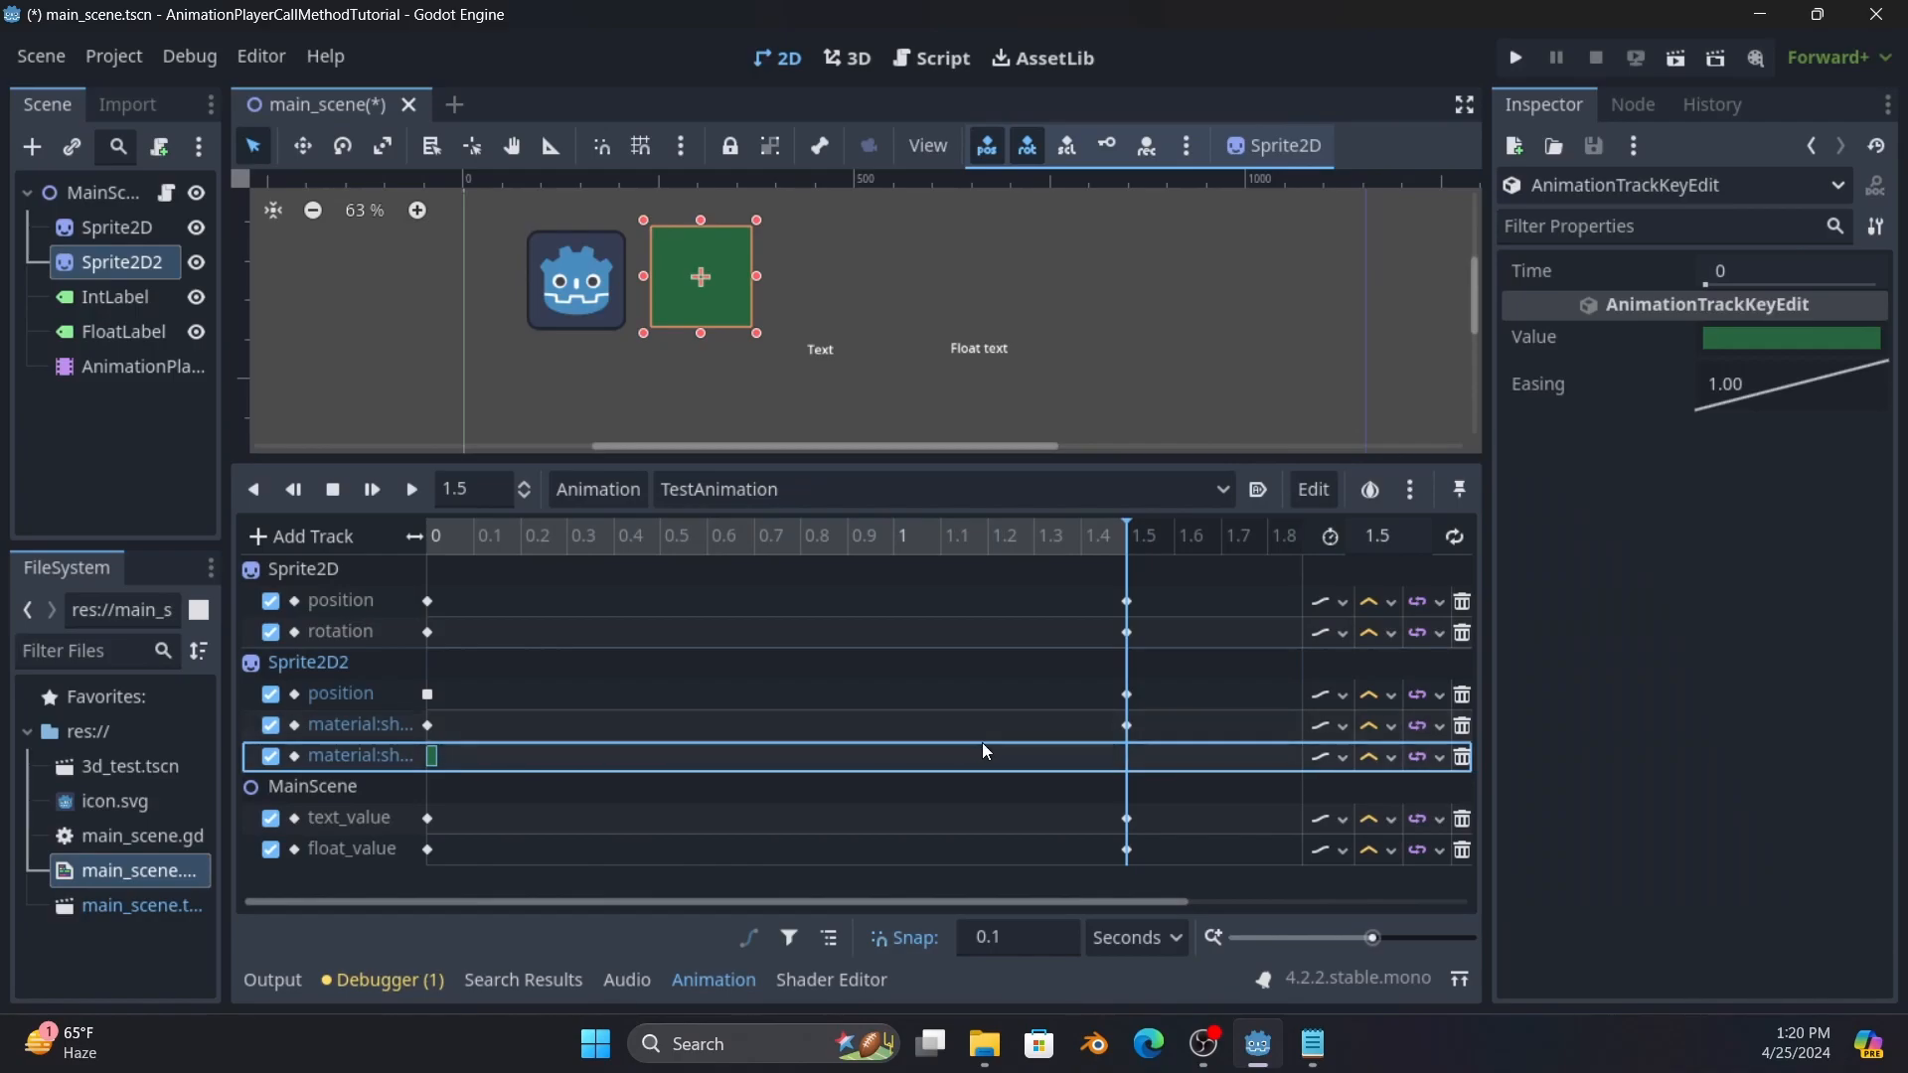
# Insert an input_color key at 1.5 seconds, set its colour to purple 8a0f95, and play the animation.
pyautogui.click(1131, 760)
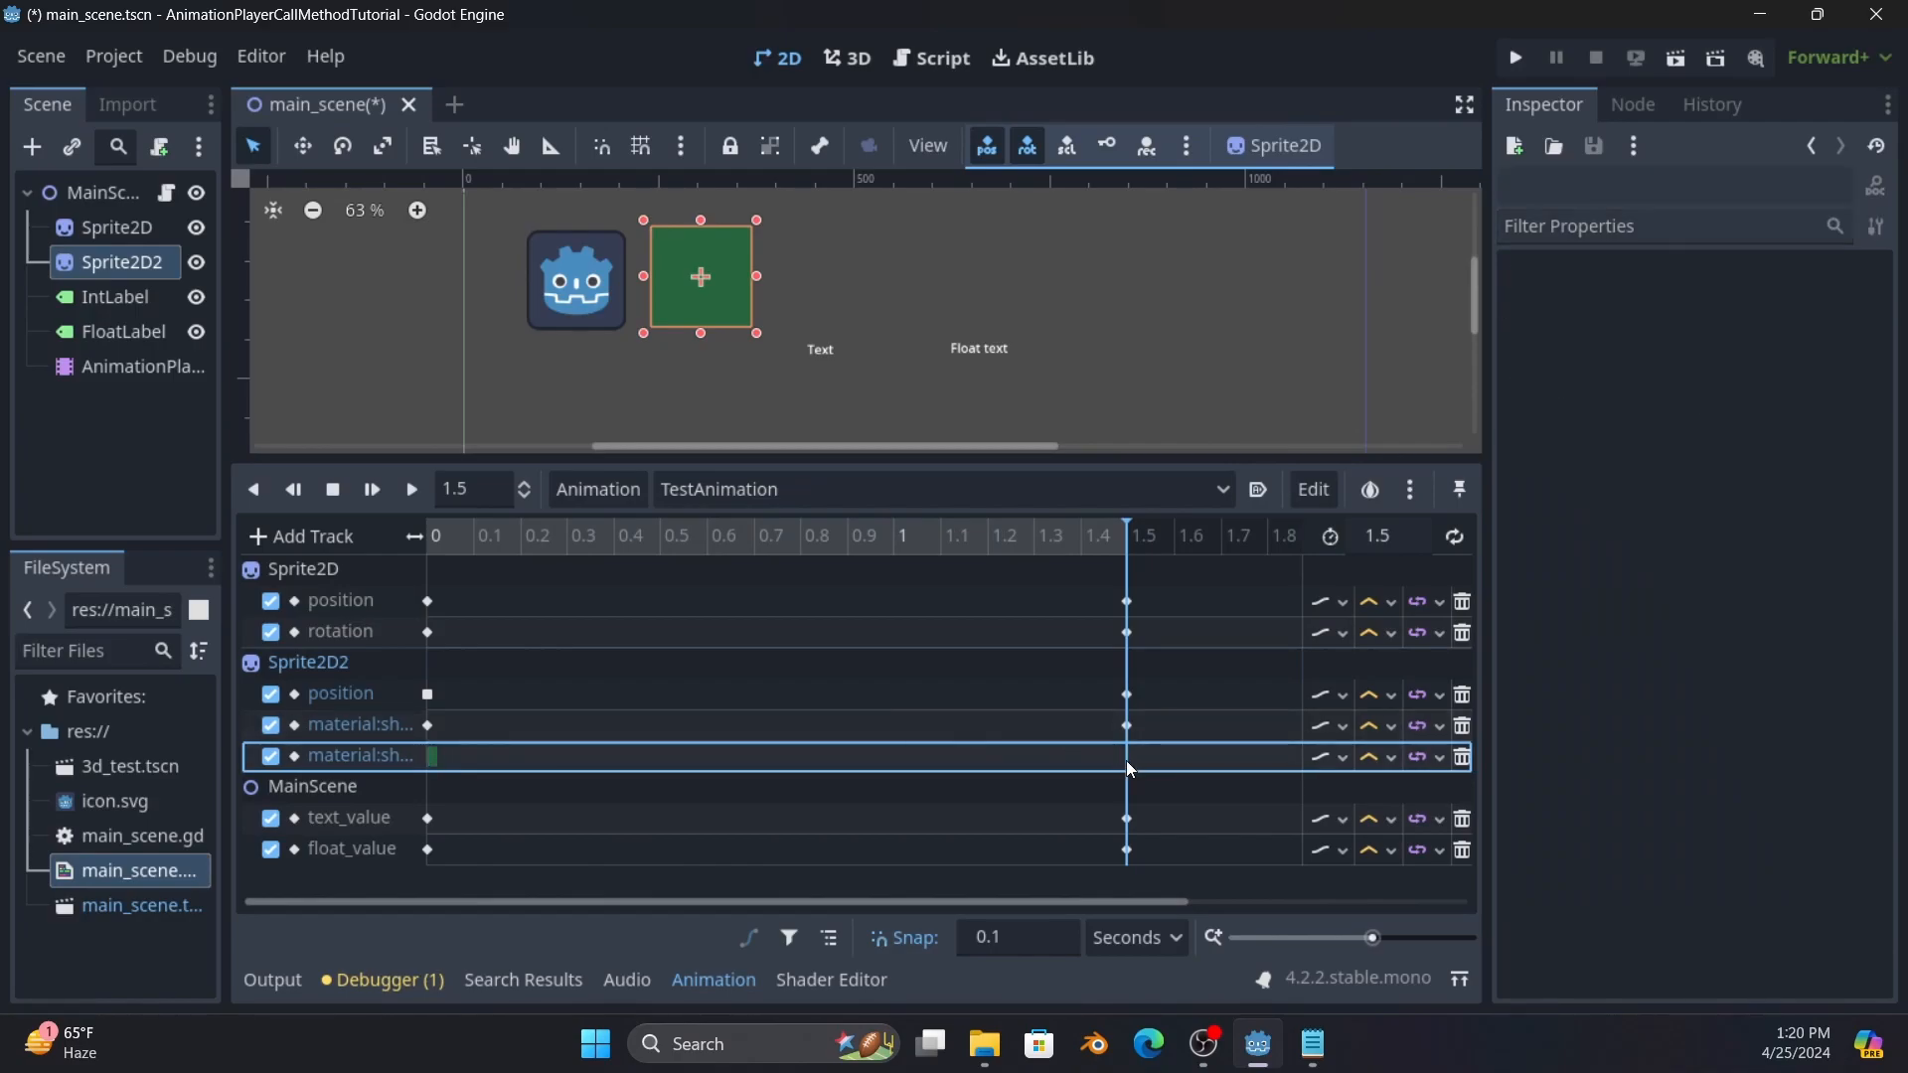
pyautogui.rightClick(1127, 762)
pyautogui.click(1153, 778)
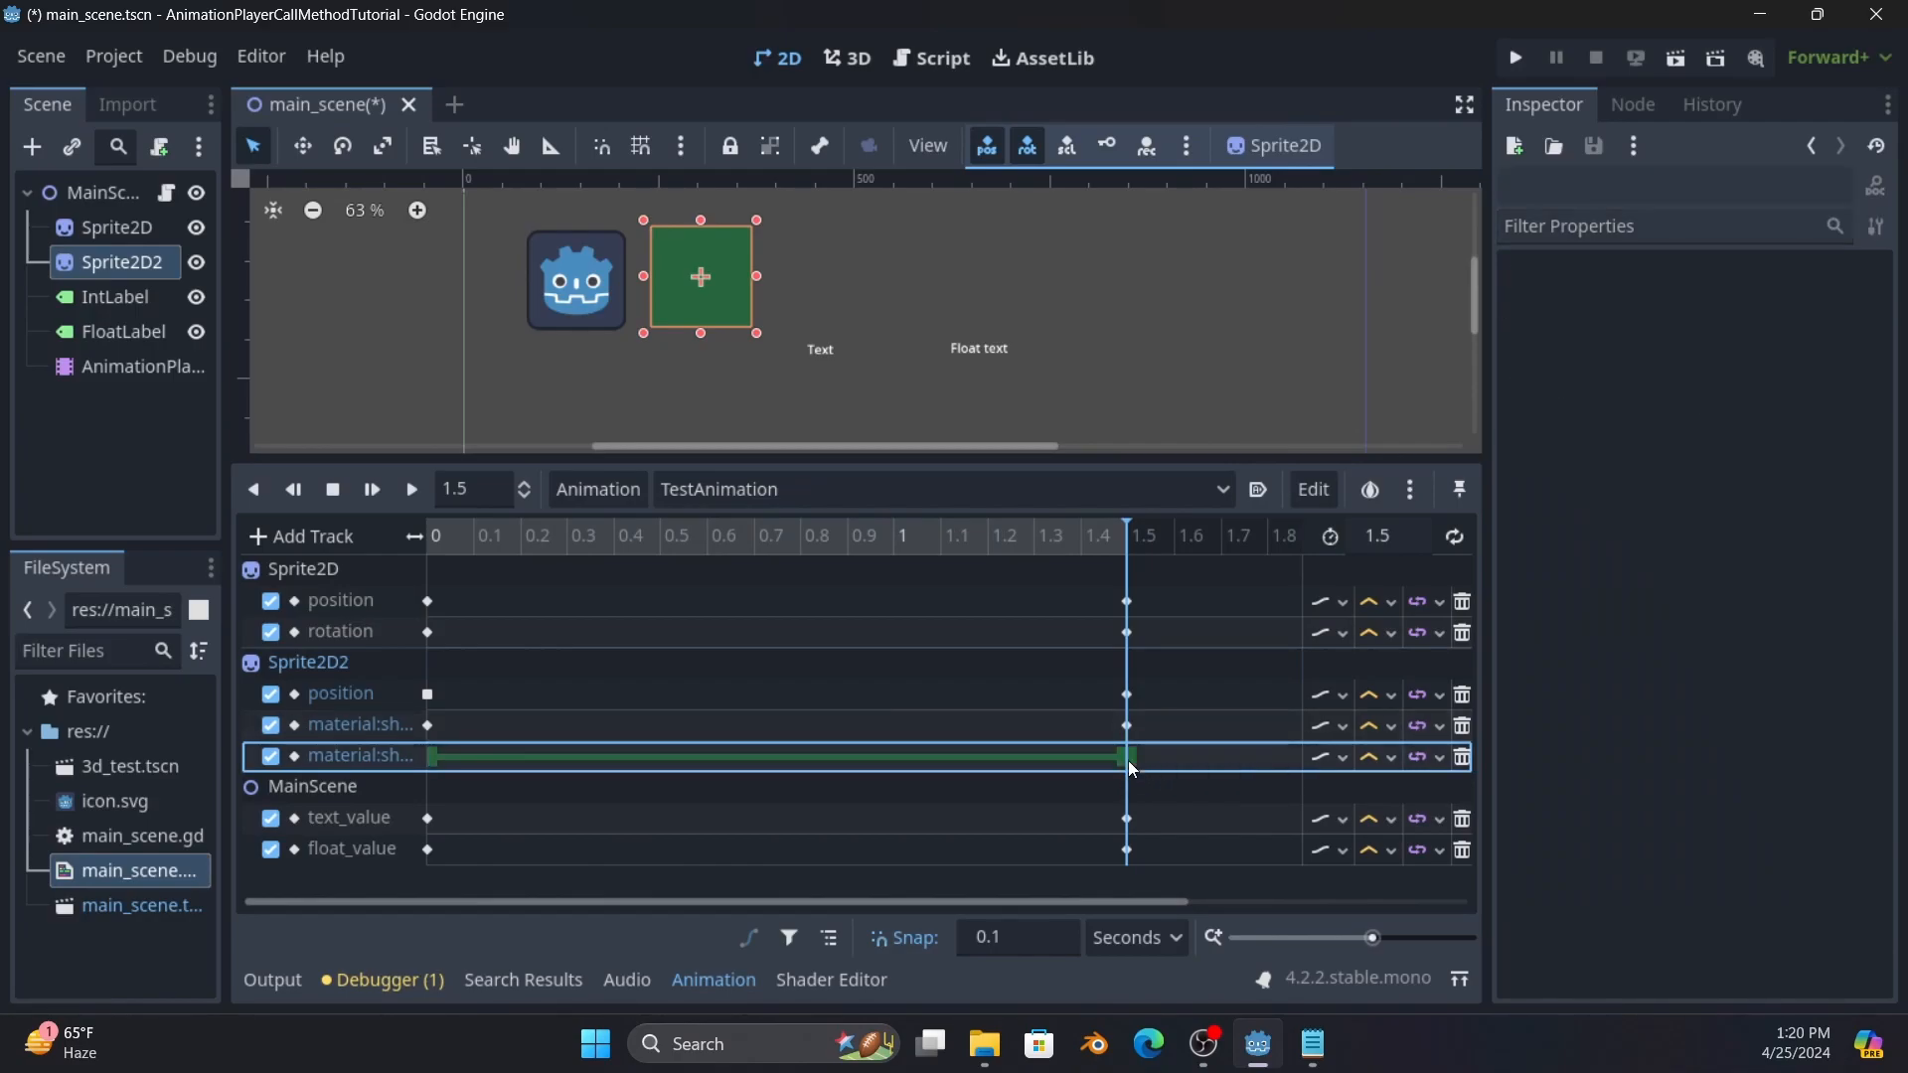
pyautogui.click(1129, 760)
pyautogui.click(1765, 338)
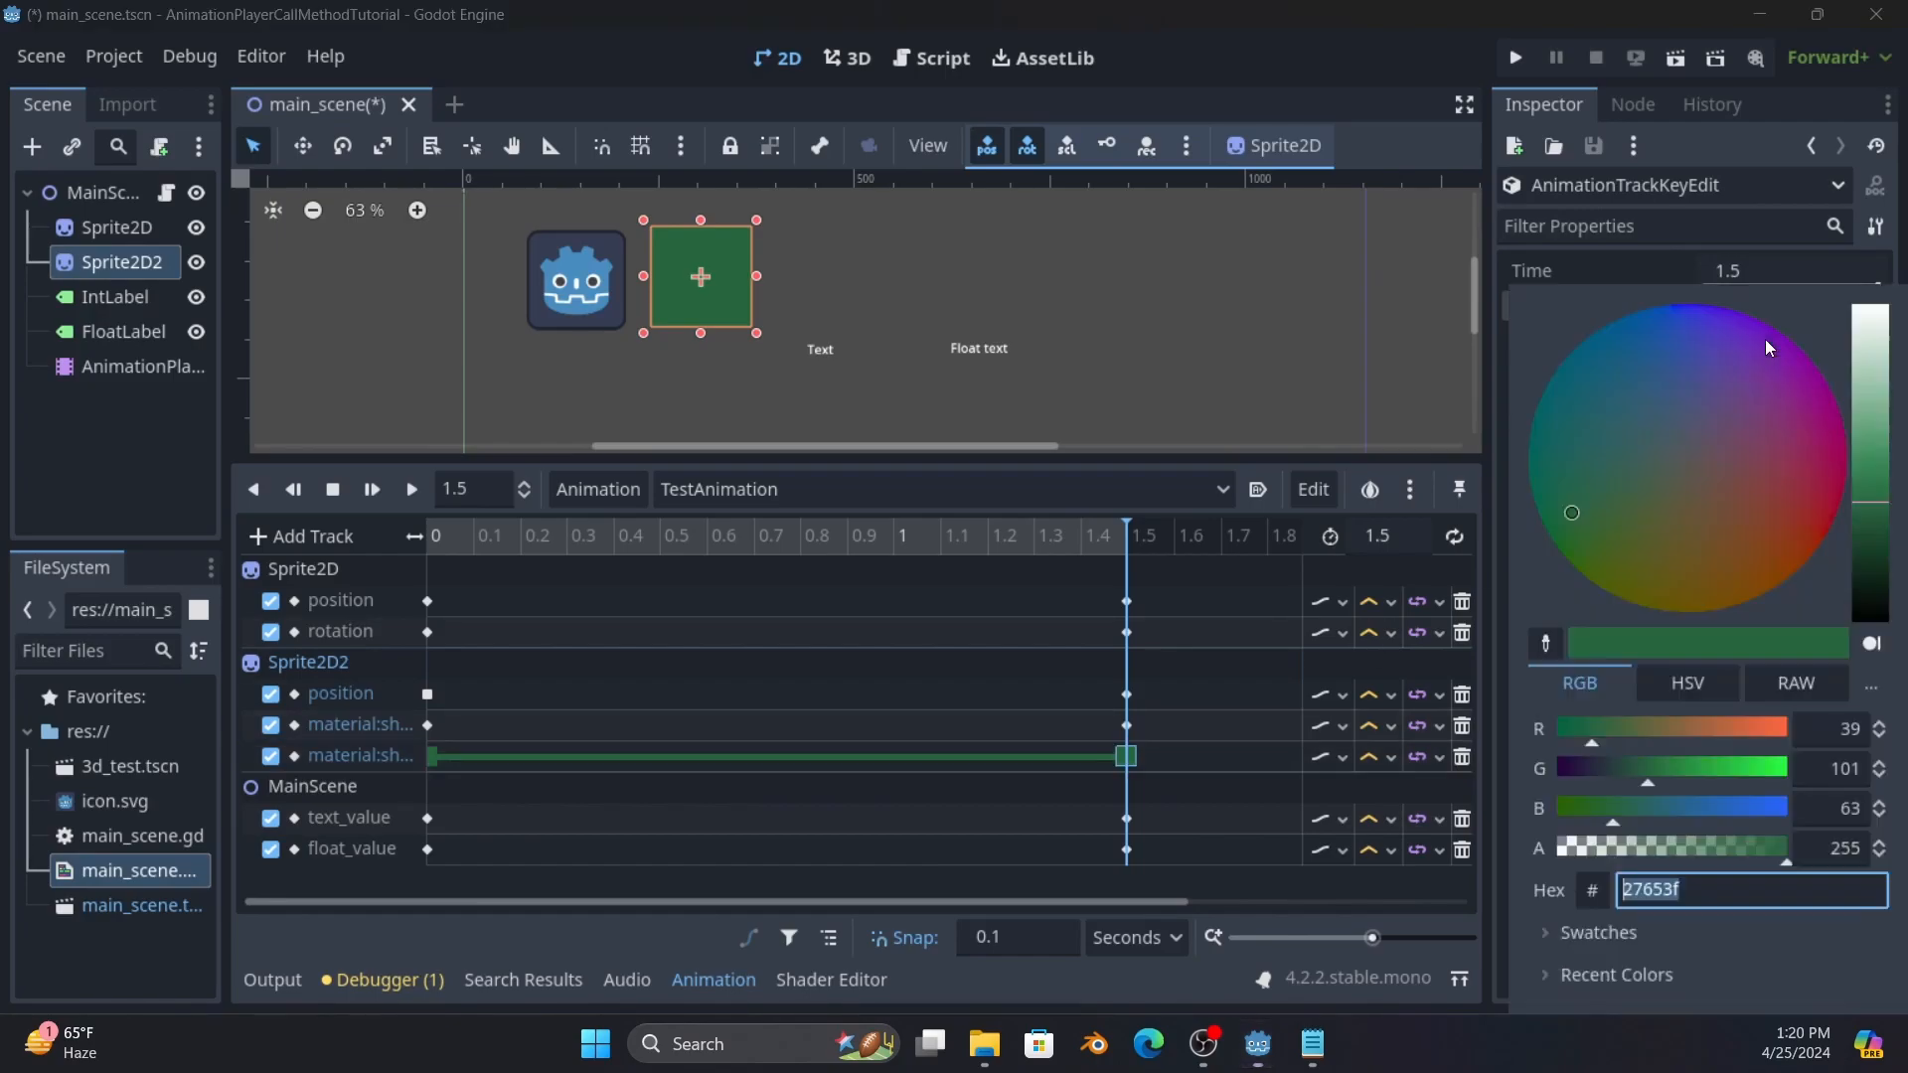
pyautogui.moveTo(1787, 388); pyautogui.dragTo(1804, 376)
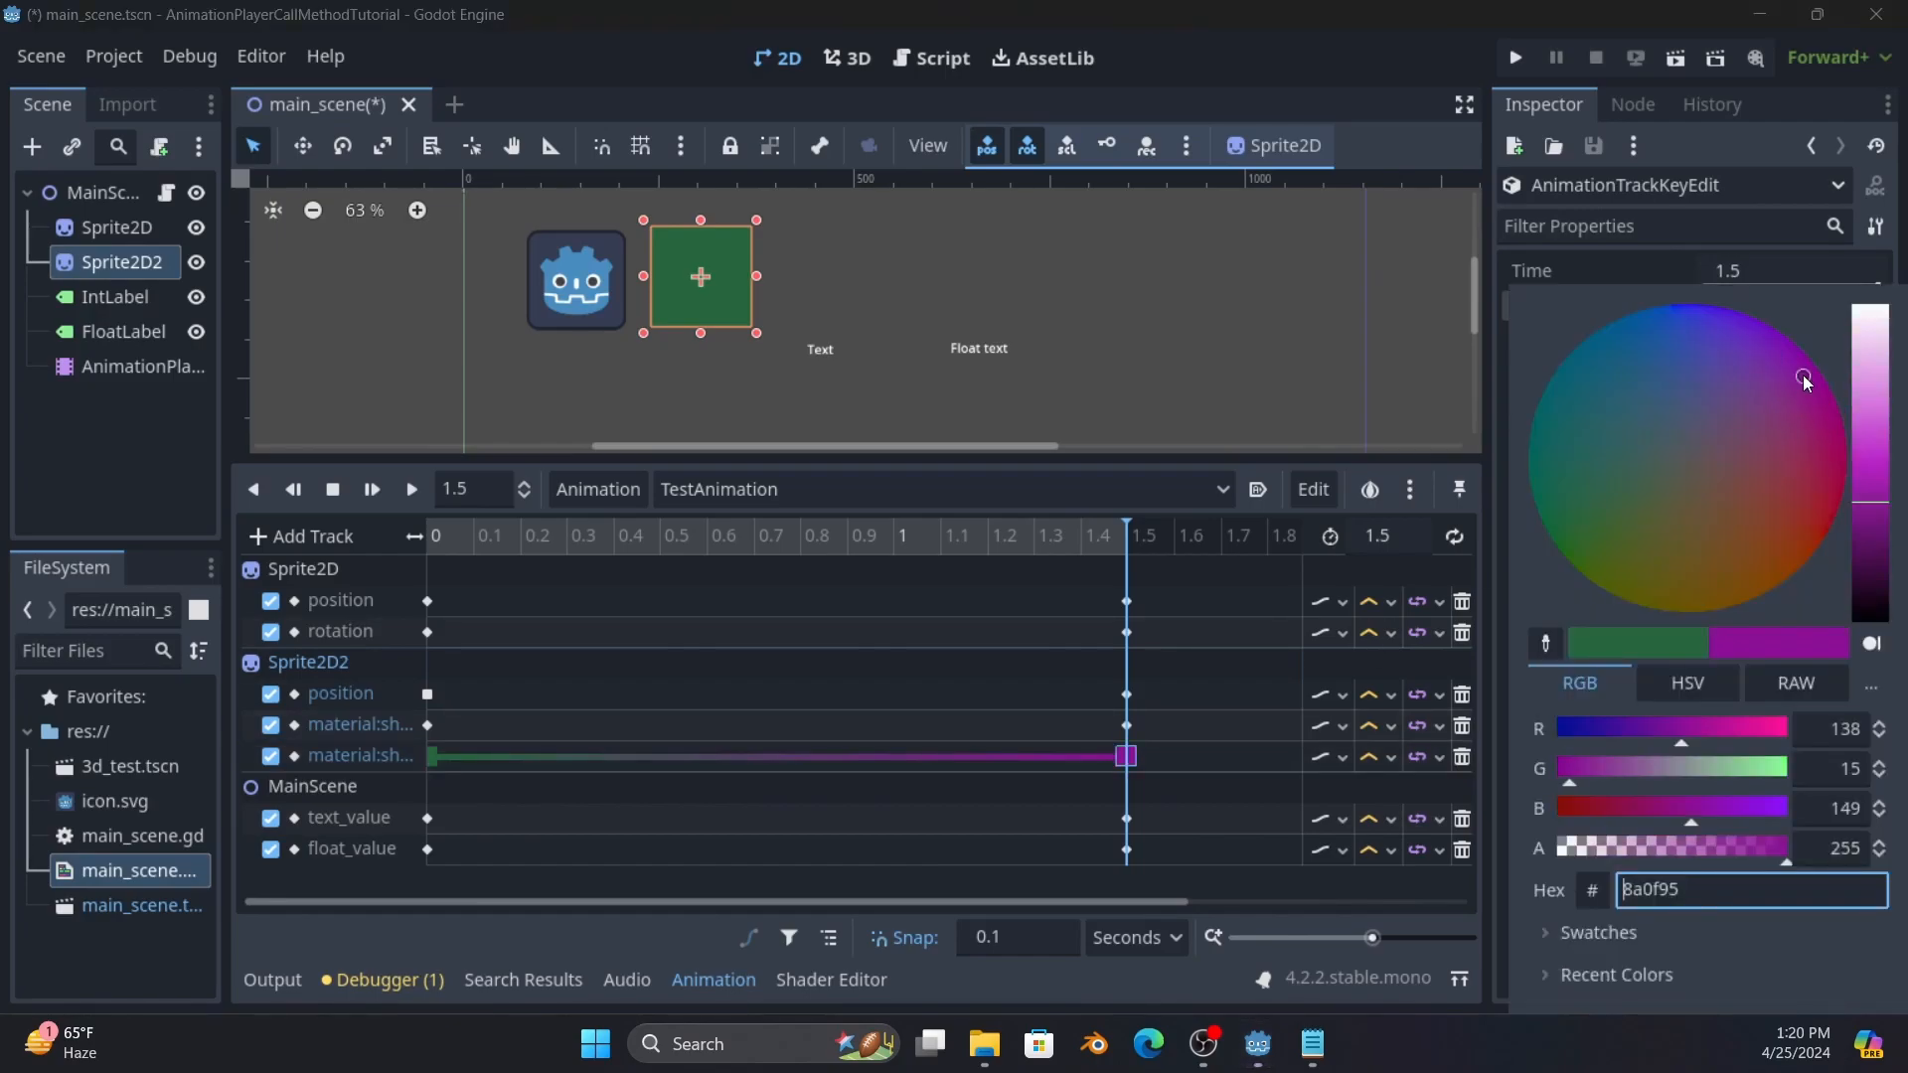
pyautogui.click(1341, 355)
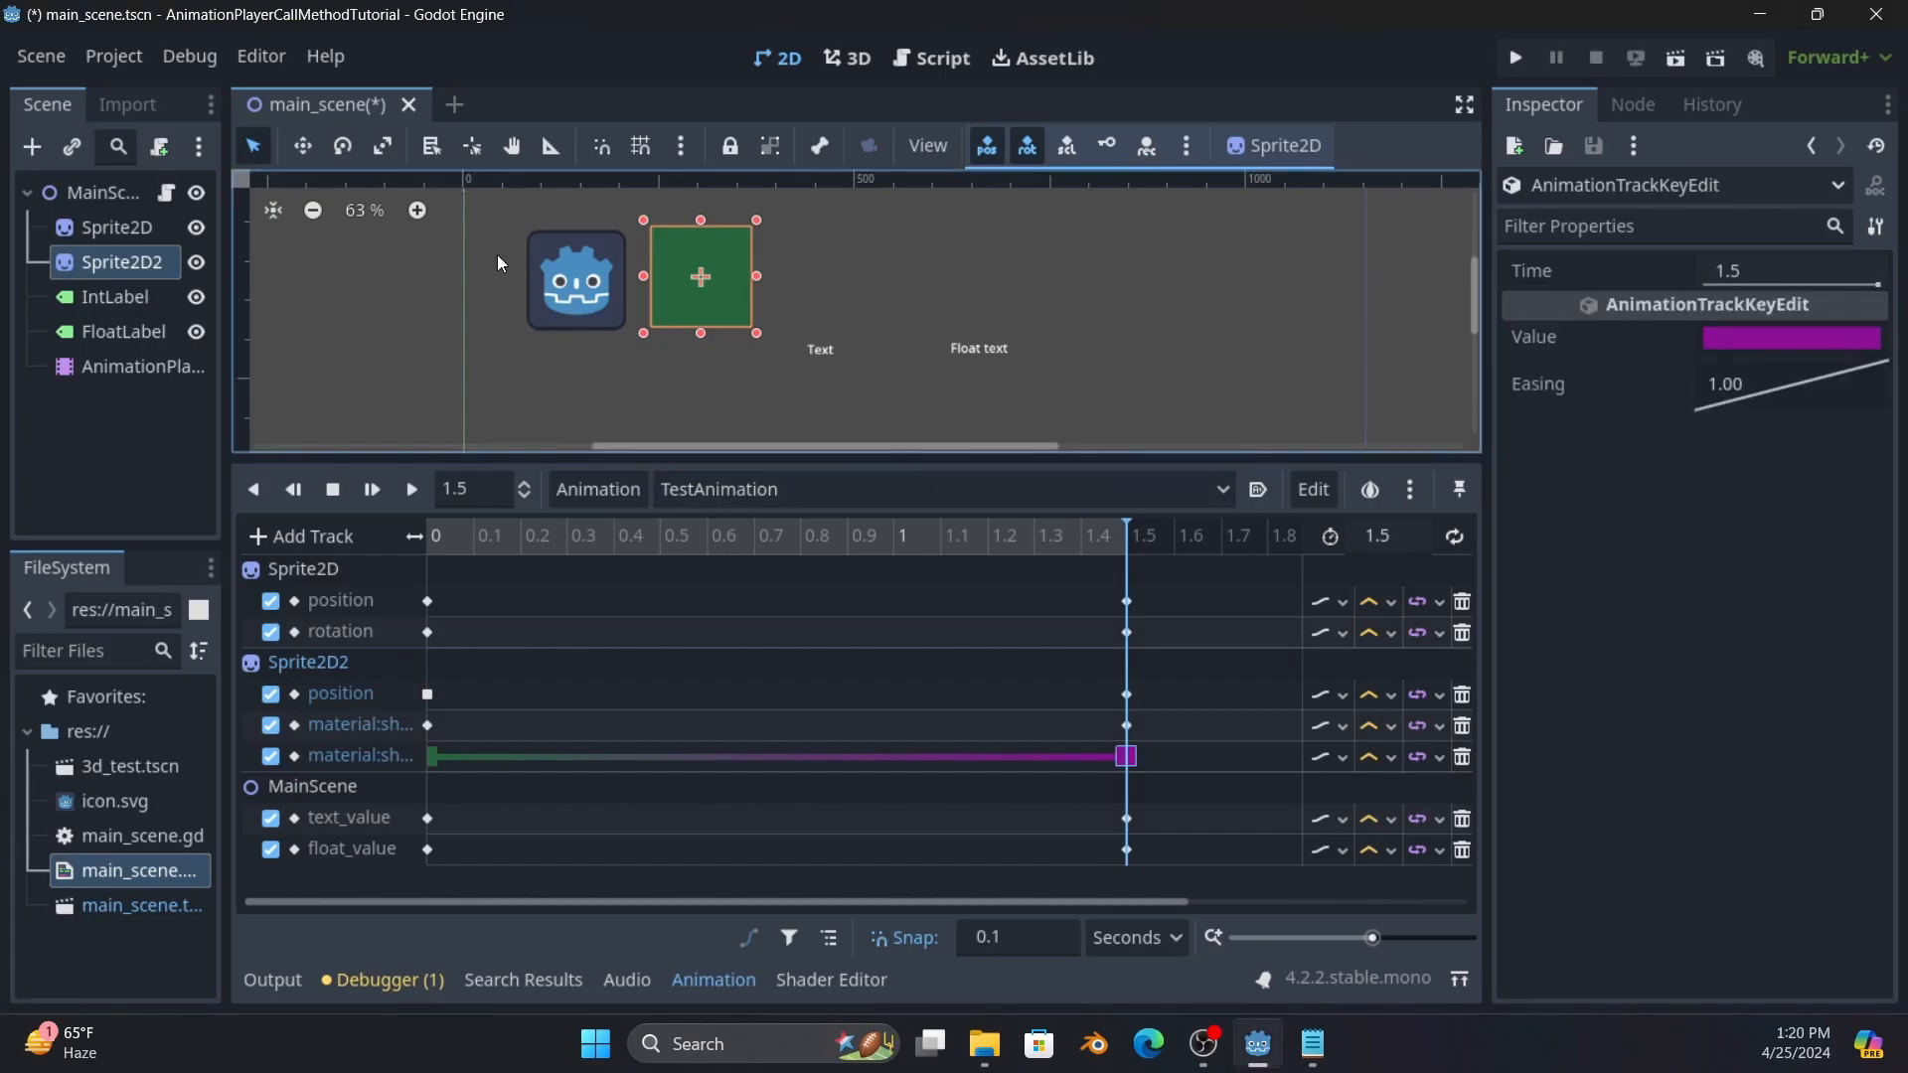
pyautogui.click(373, 491)
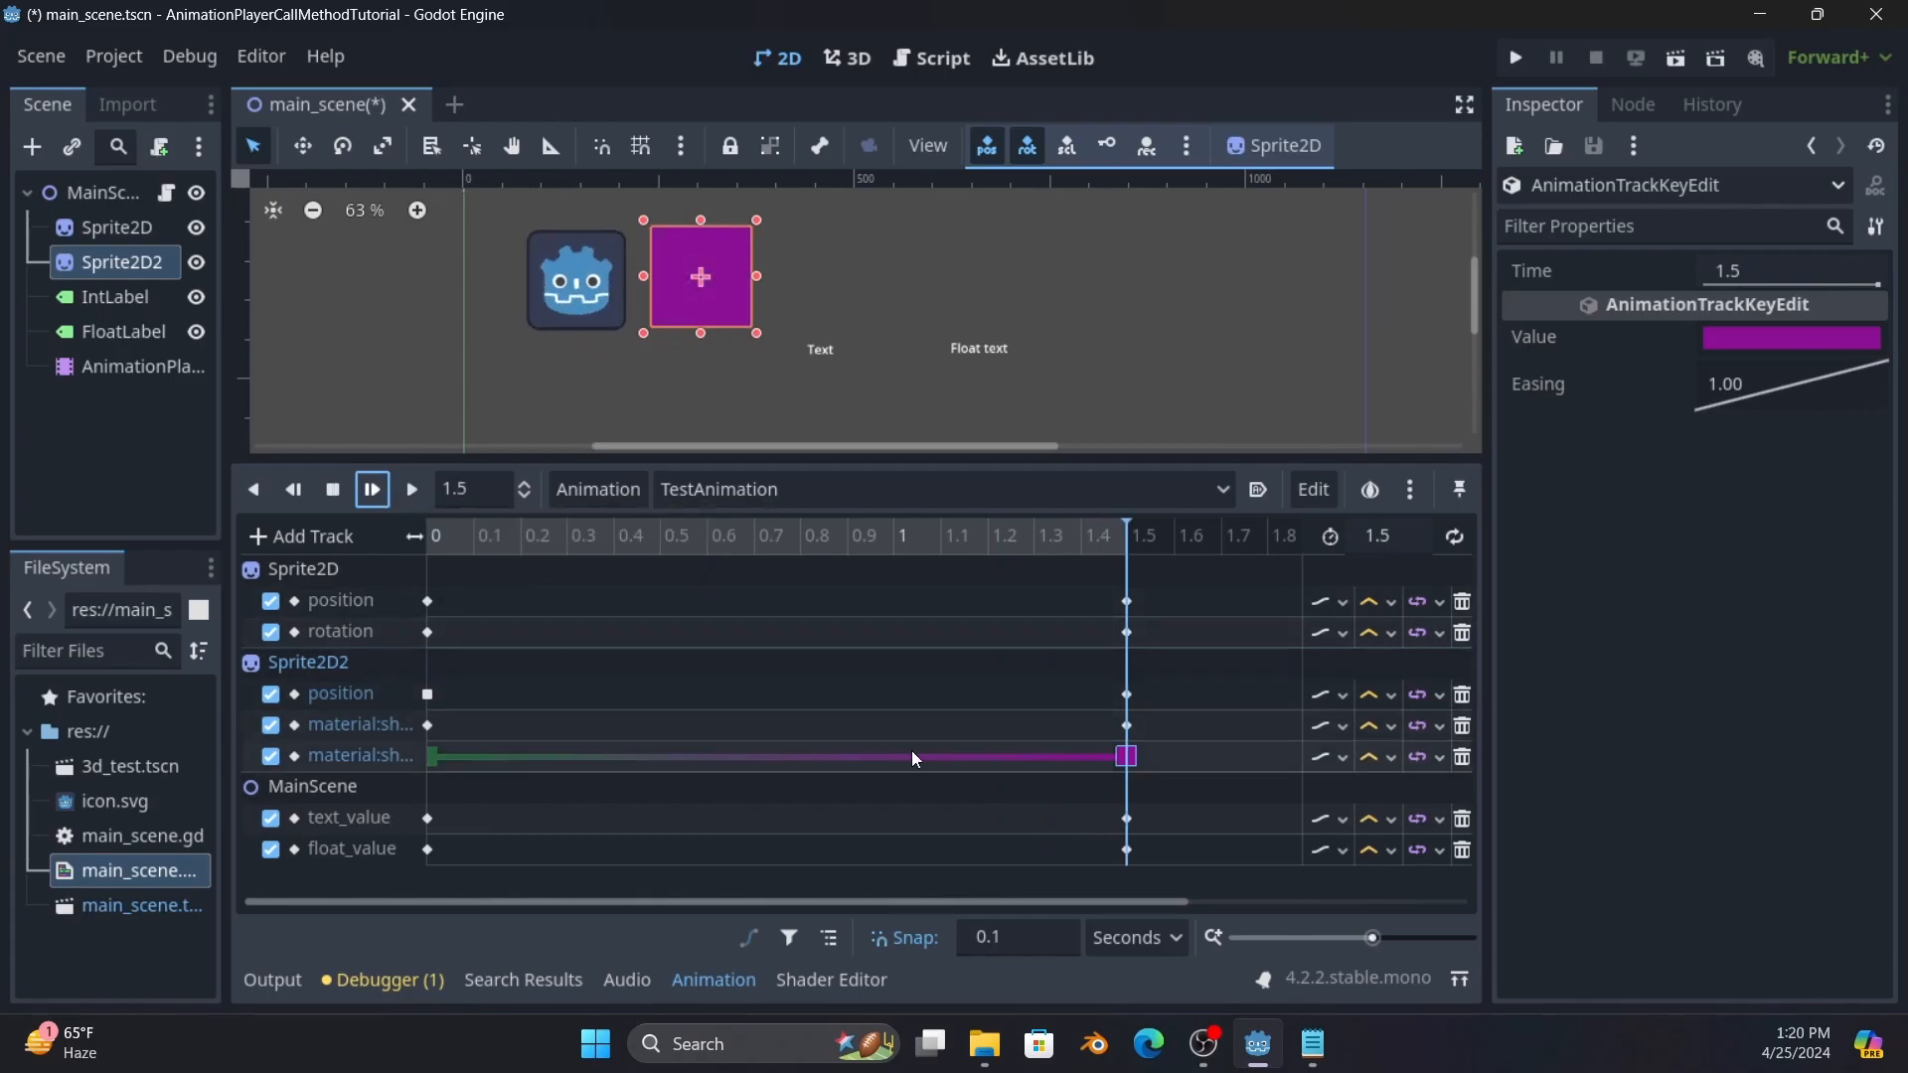
# Set the easing of the 1.5-second input_color key to Ease In and play the animation.
pyautogui.rightClick(1754, 385)
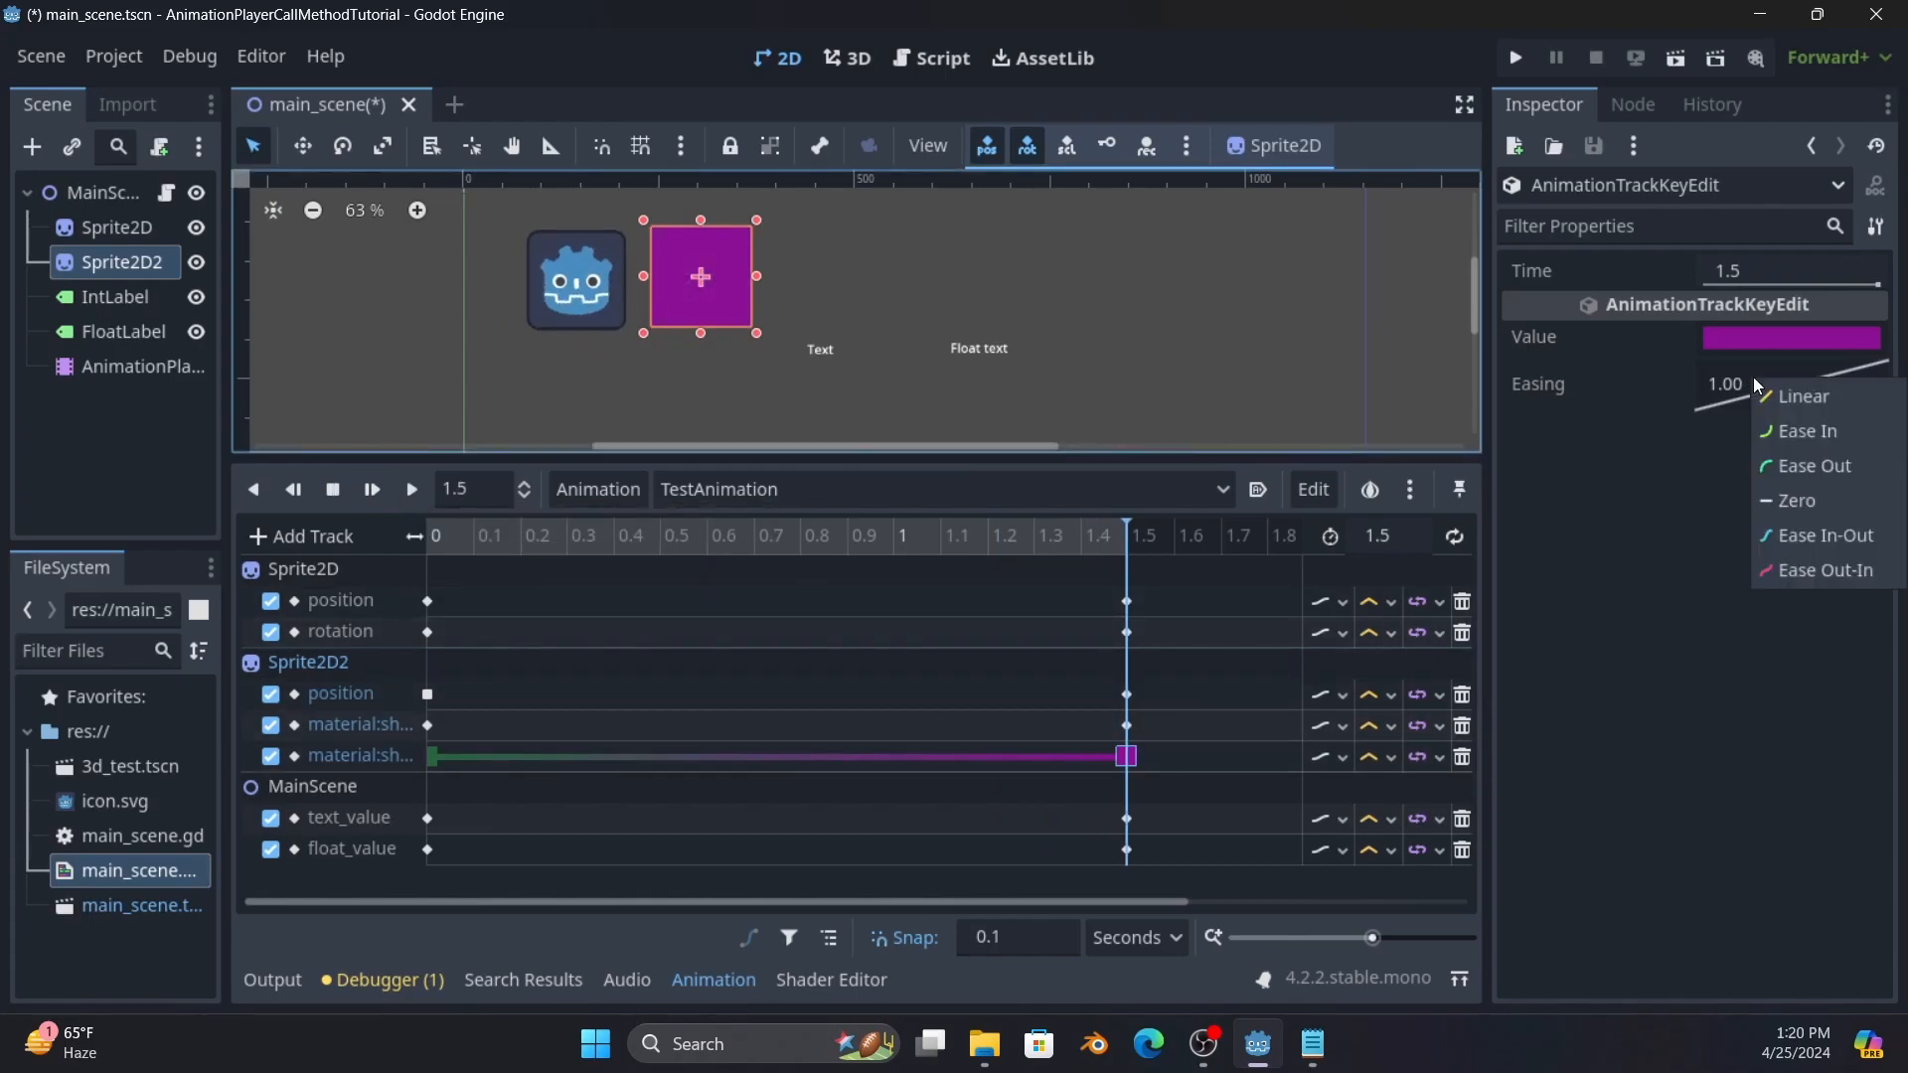
pyautogui.click(1826, 433)
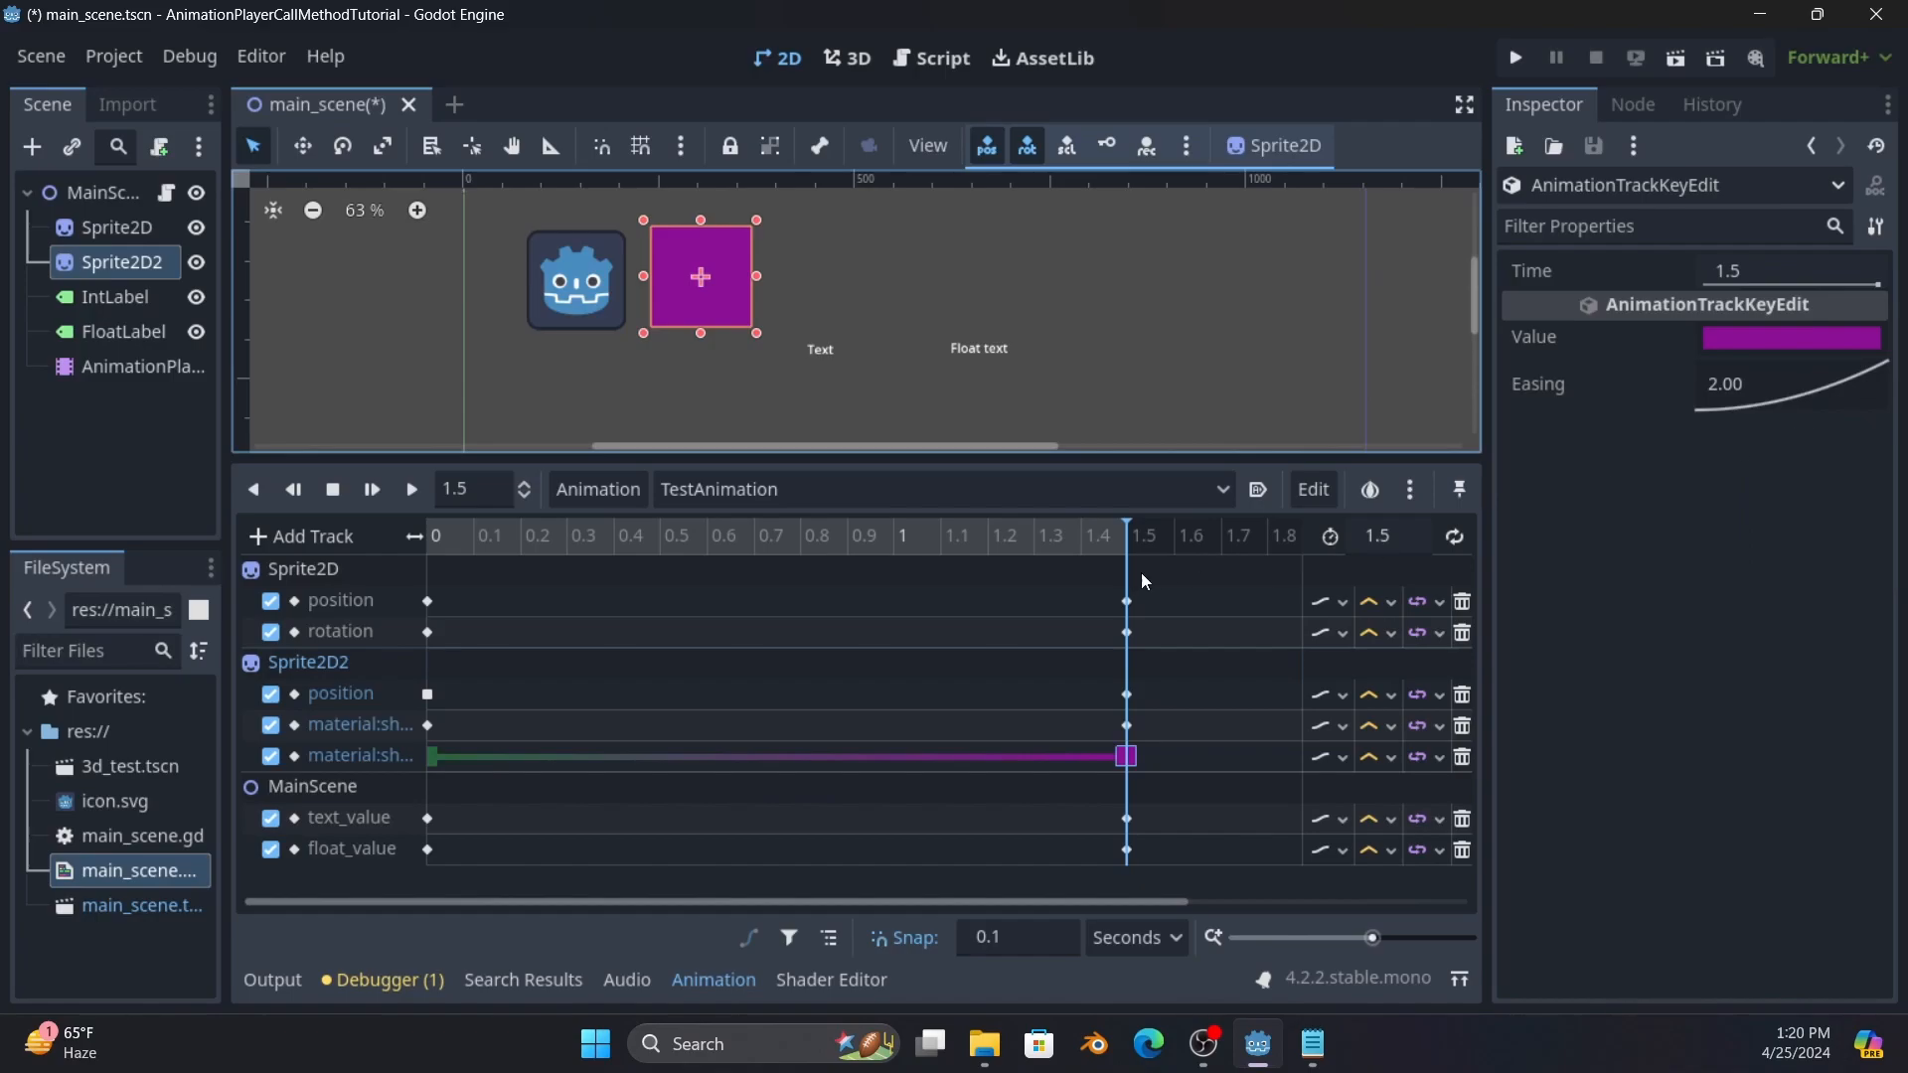
pyautogui.click(371, 490)
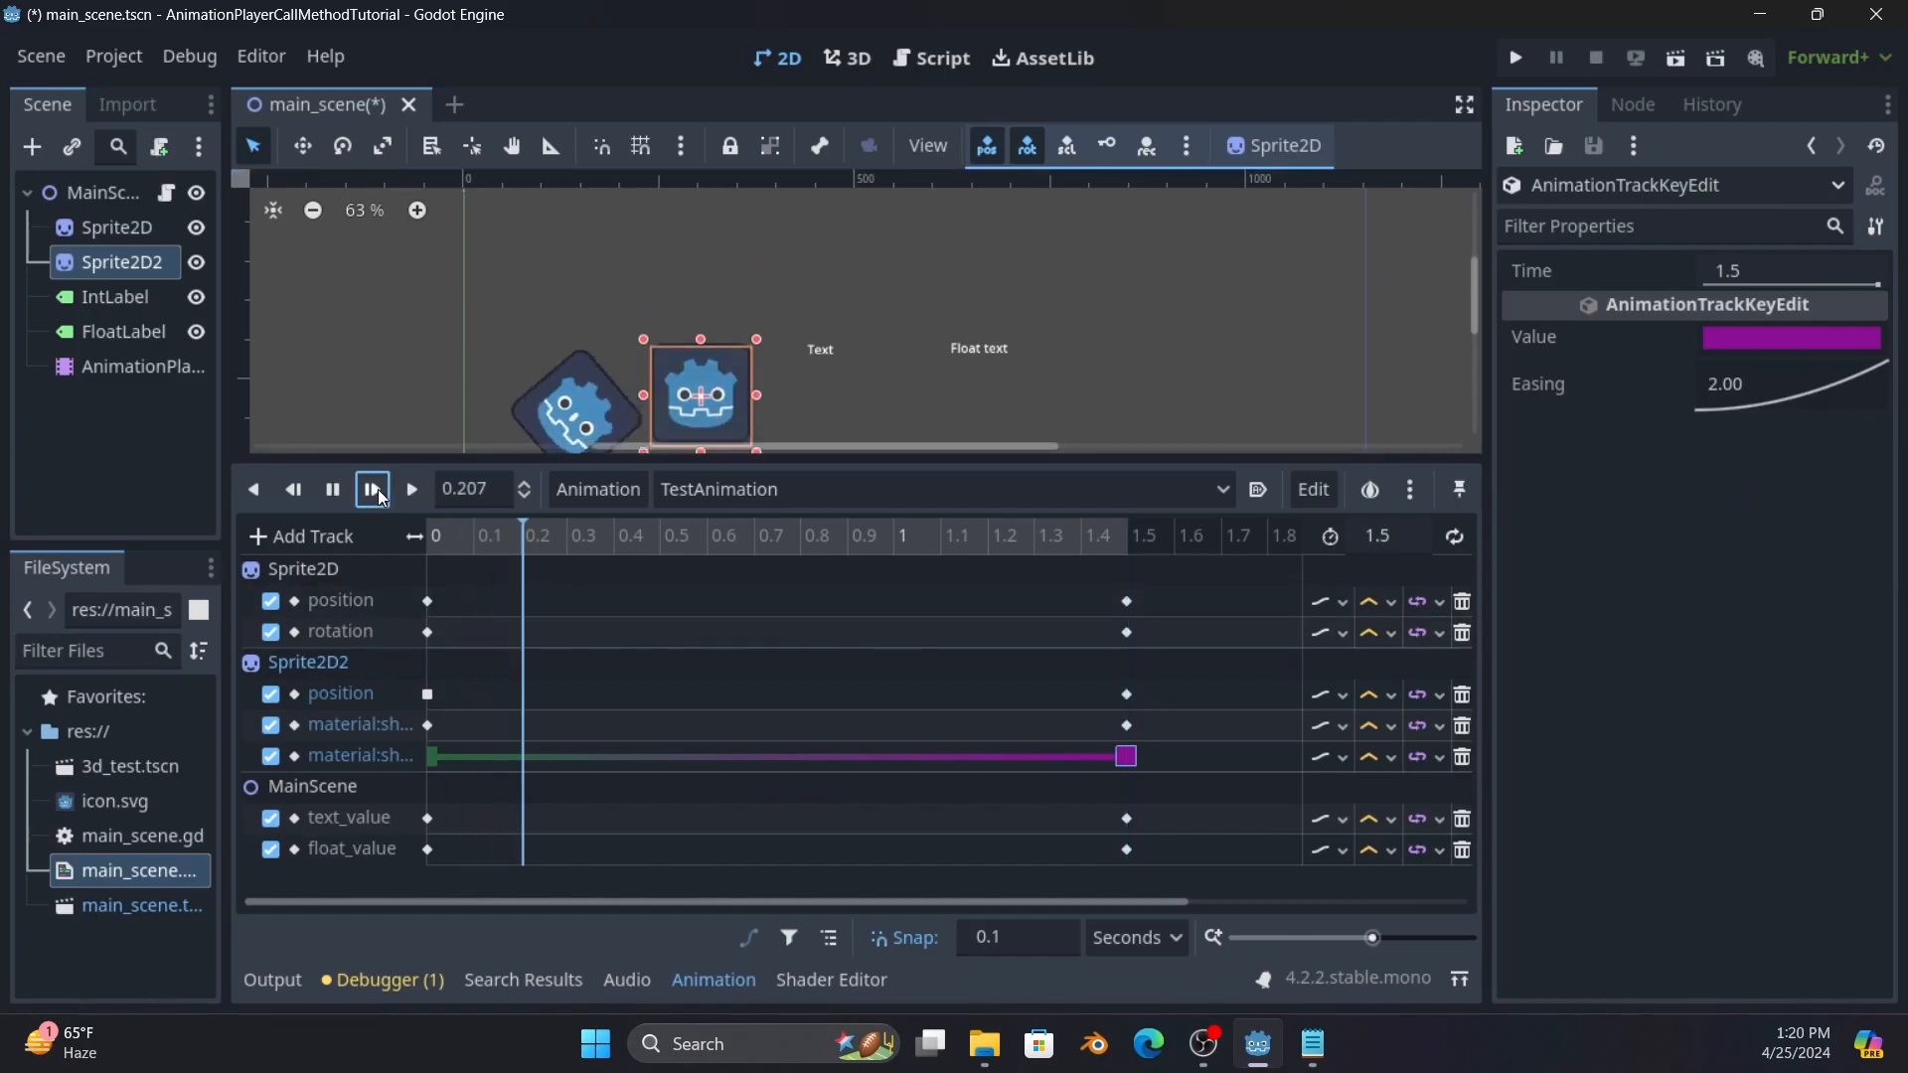